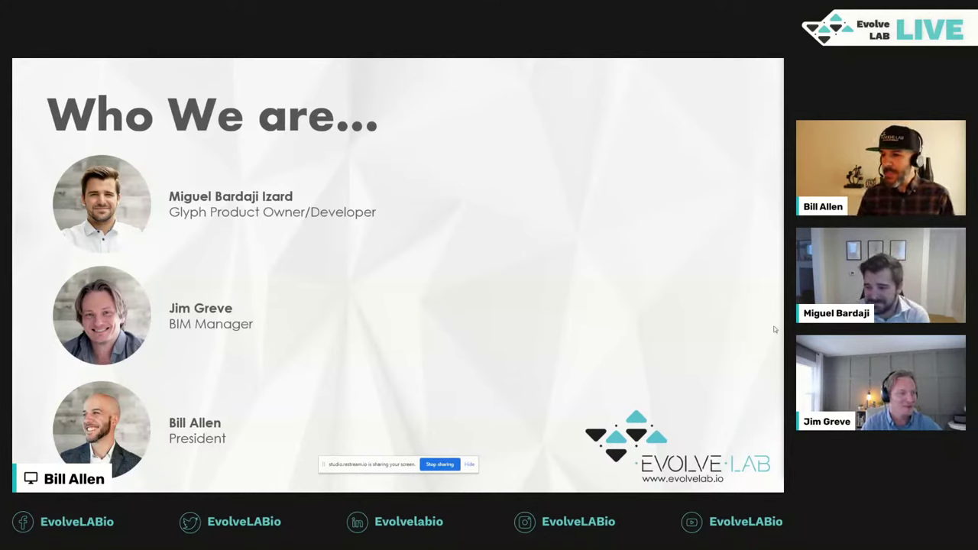
# Step: Dismiss the screen-sharing notice and advance to the Glyph 'Automate Documentation' title slide
pyautogui.click(469, 464)
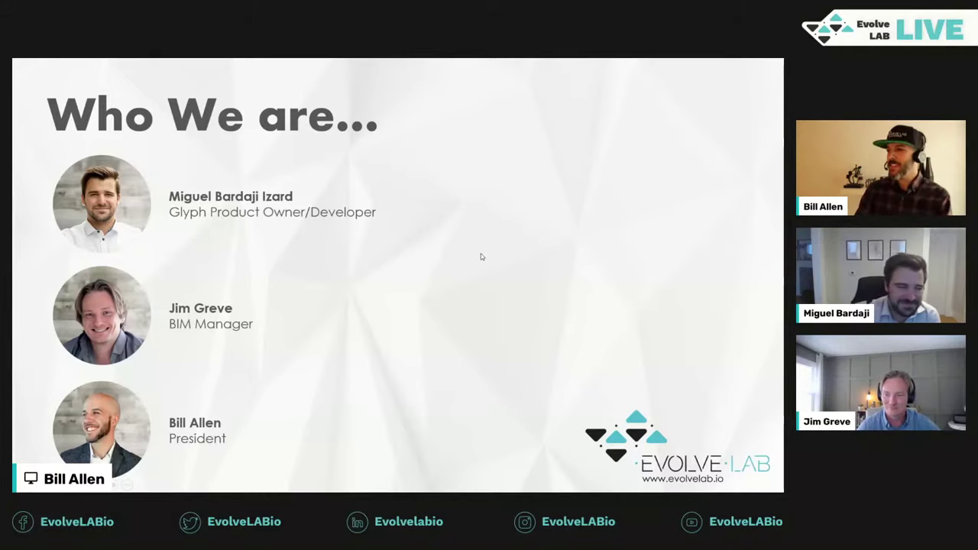
pyautogui.click(502, 254)
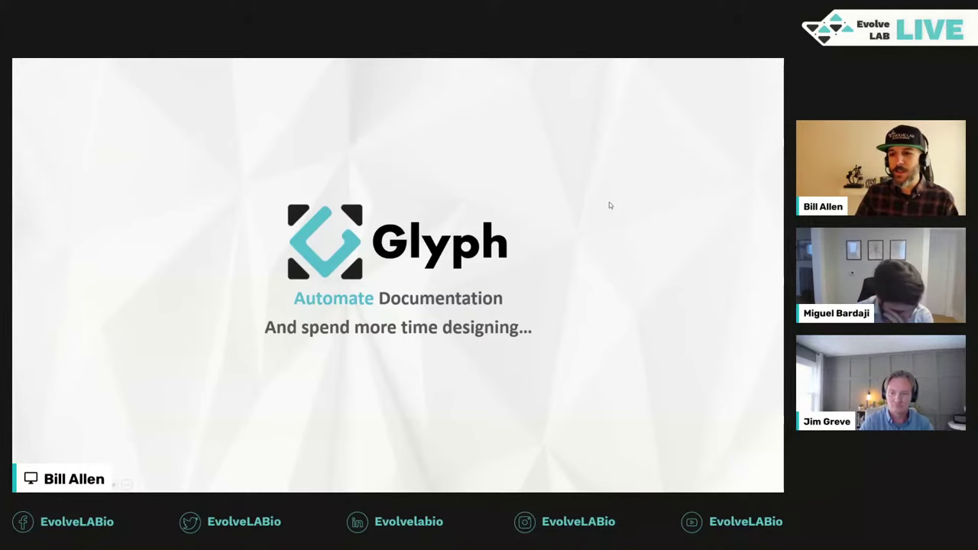
# Step: Advance to the Assembly Line slide comparing manual and robotic factory photos
pyautogui.press('Right')
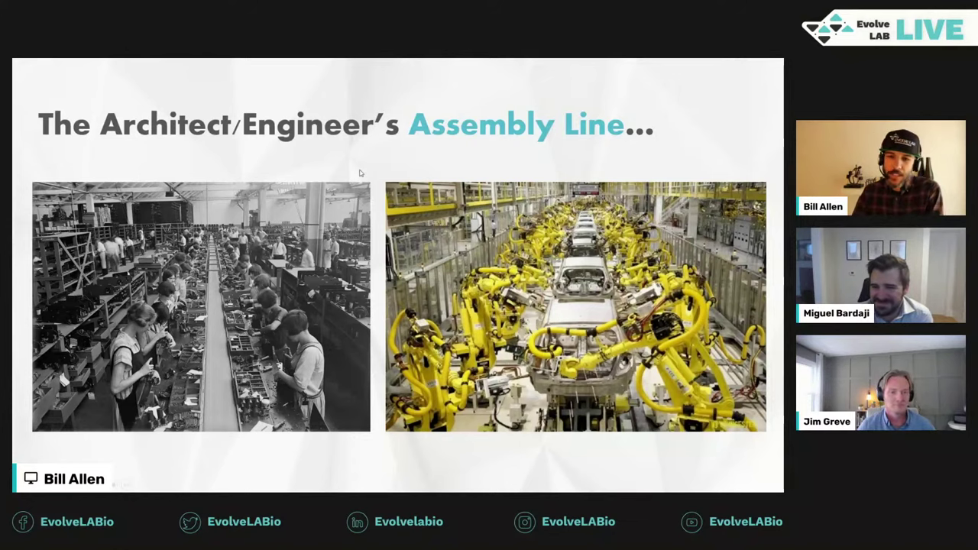
# Step: Step past the five-step documentation workflow slide to the five Glyph automation features slide
pyautogui.press('Right')
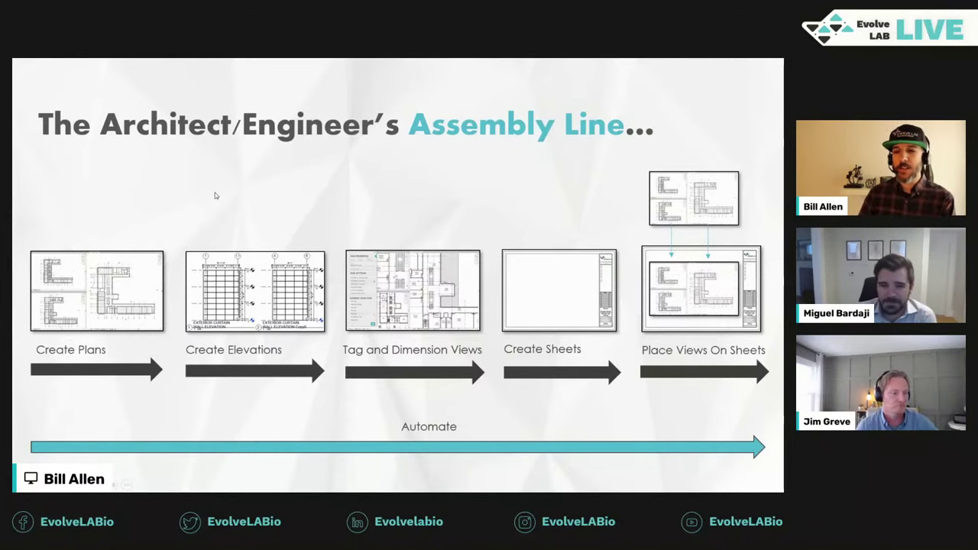
pyautogui.press('Right')
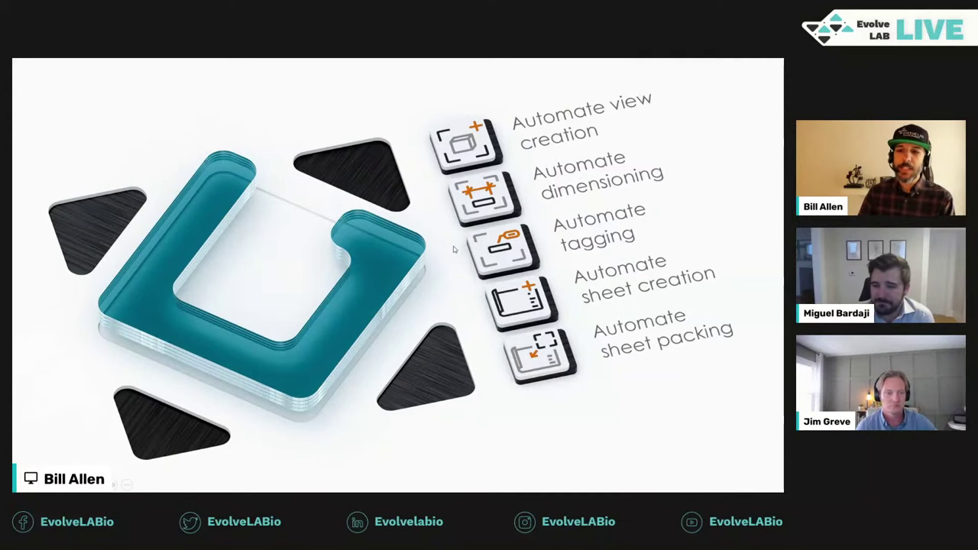
# Step: Advance past the Automate View Creation and Create Views By Room slides to Automate Sheet Creation
pyautogui.press('Right')
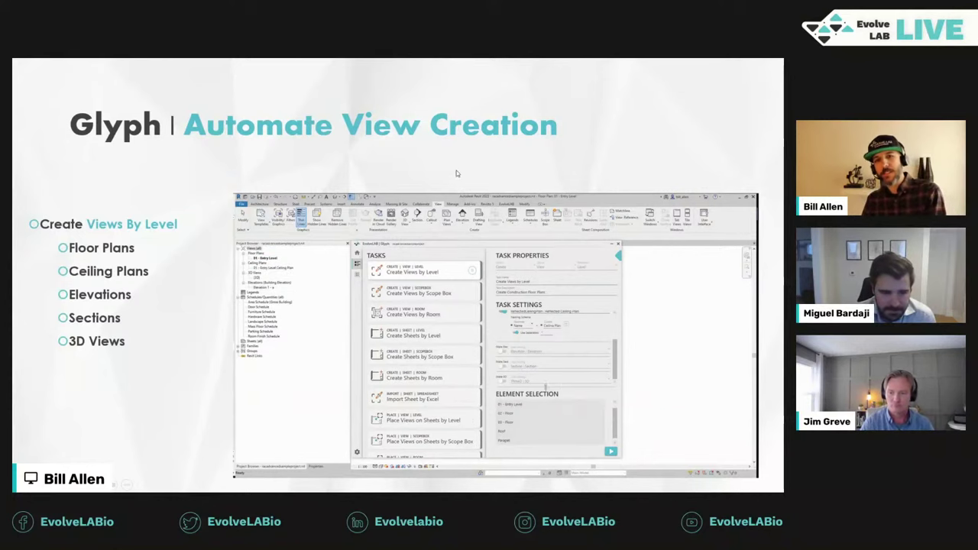
pyautogui.press('Right')
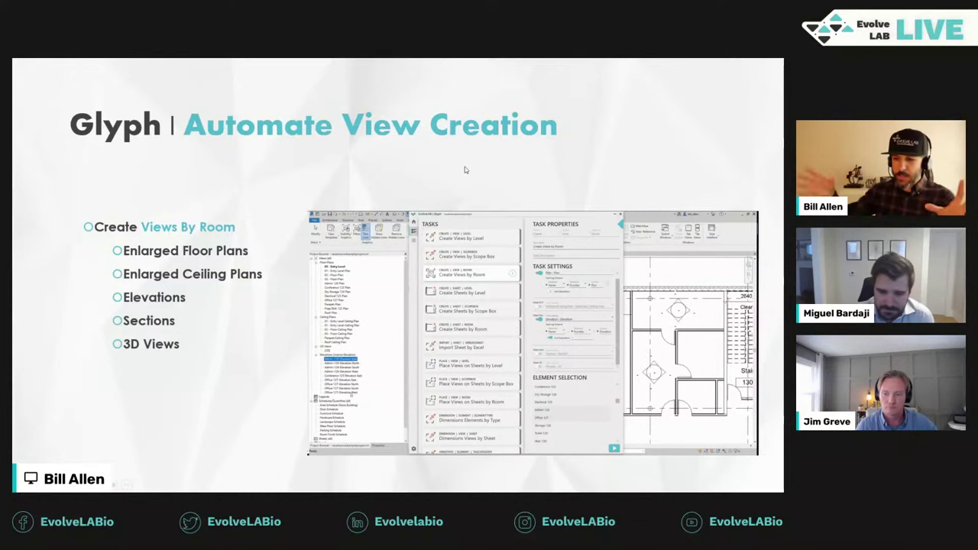
pyautogui.press('Right')
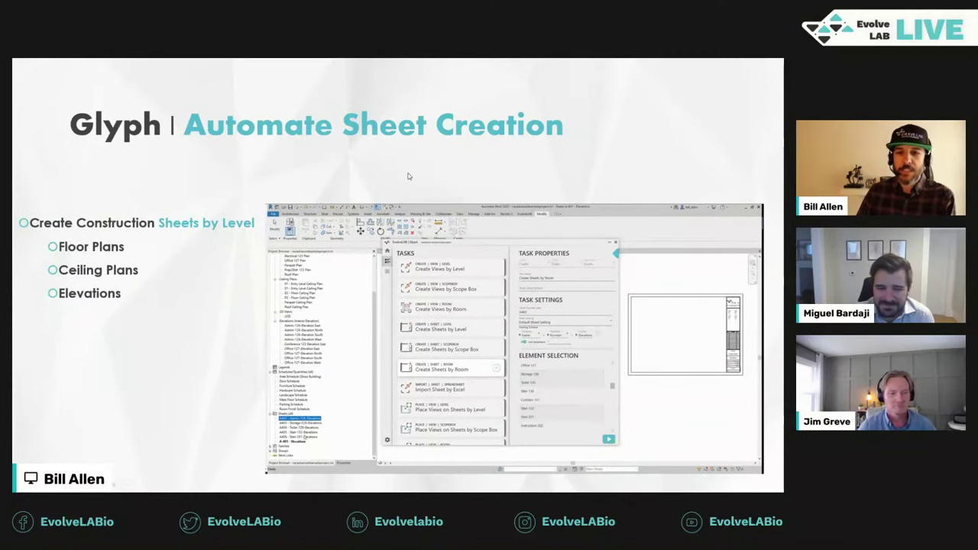
# Step: Advance past Placing Views On Sheet and Auto-Dimension by Category to the Tag All Categories slide
pyautogui.press('Right')
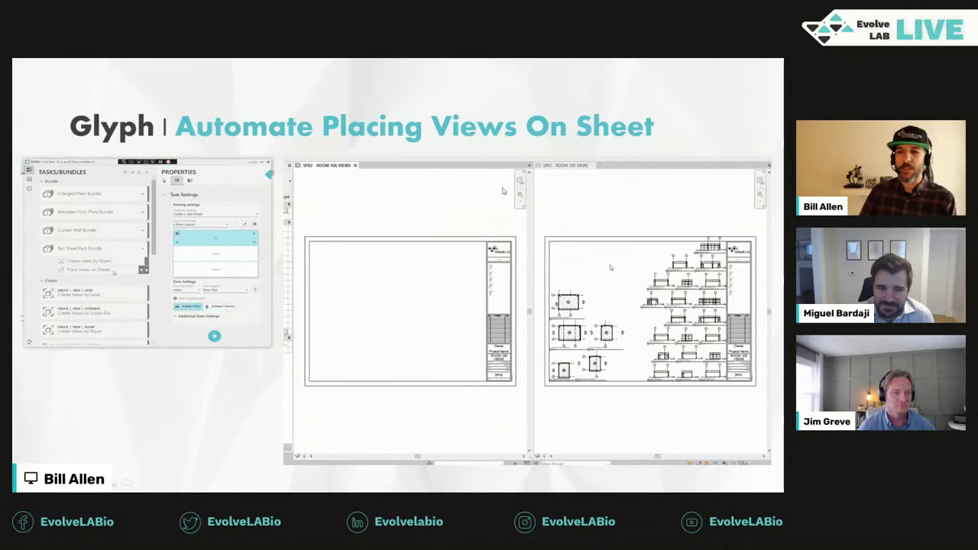
pyautogui.press('Right')
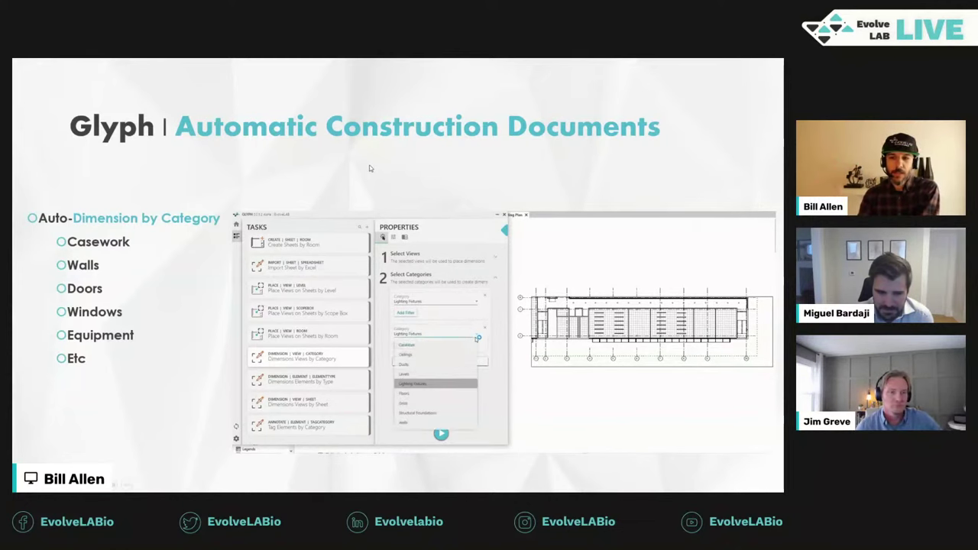
pyautogui.press('Right')
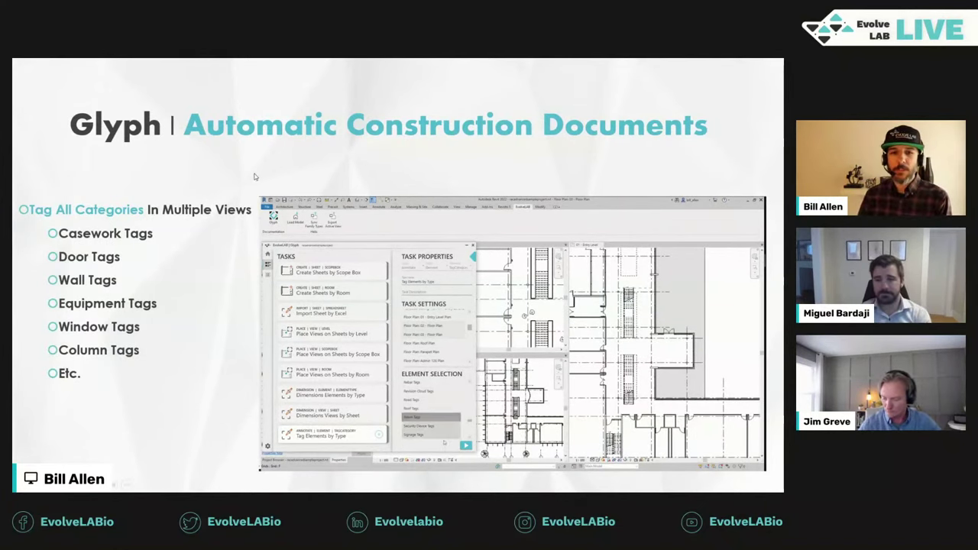
# Step: Advance the presentation to the Bundles slide
pyautogui.press('Right')
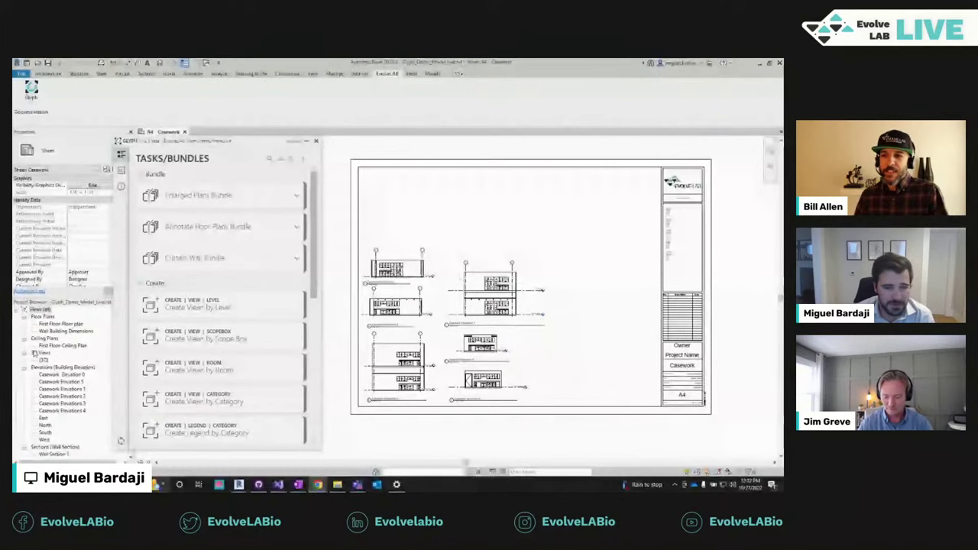
pyautogui.moveTo(252, 145); pyautogui.dragTo(276, 145)
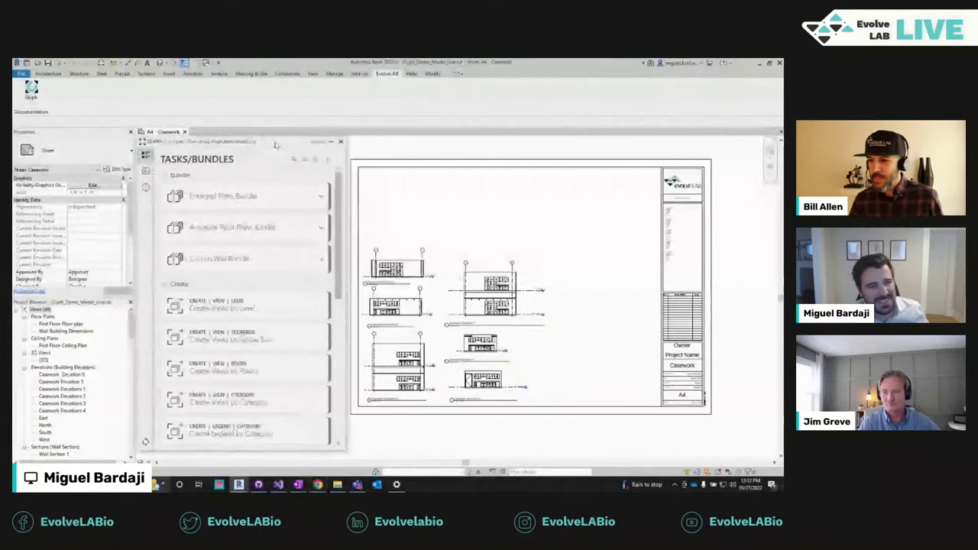
pyautogui.moveTo(122, 176); pyautogui.dragTo(109, 177)
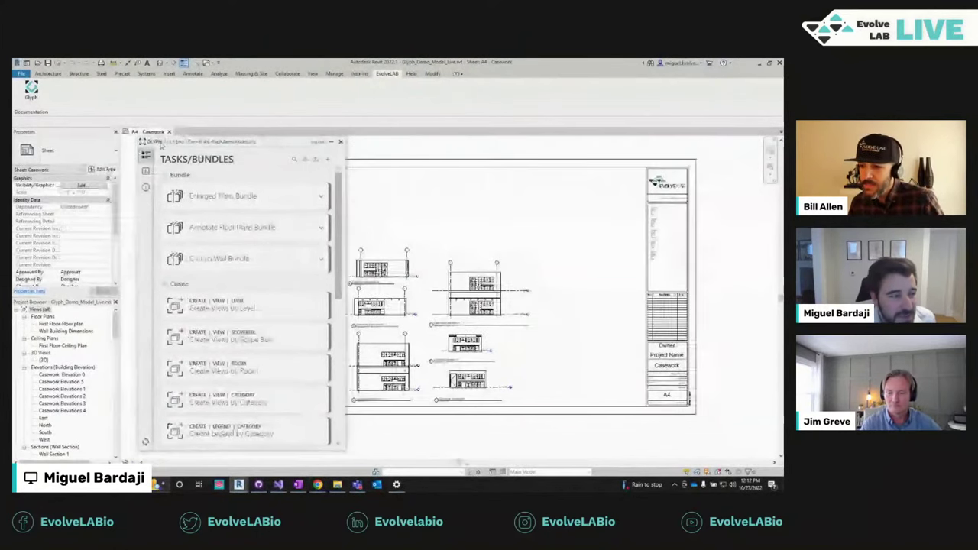
pyautogui.moveTo(161, 145); pyautogui.dragTo(148, 144)
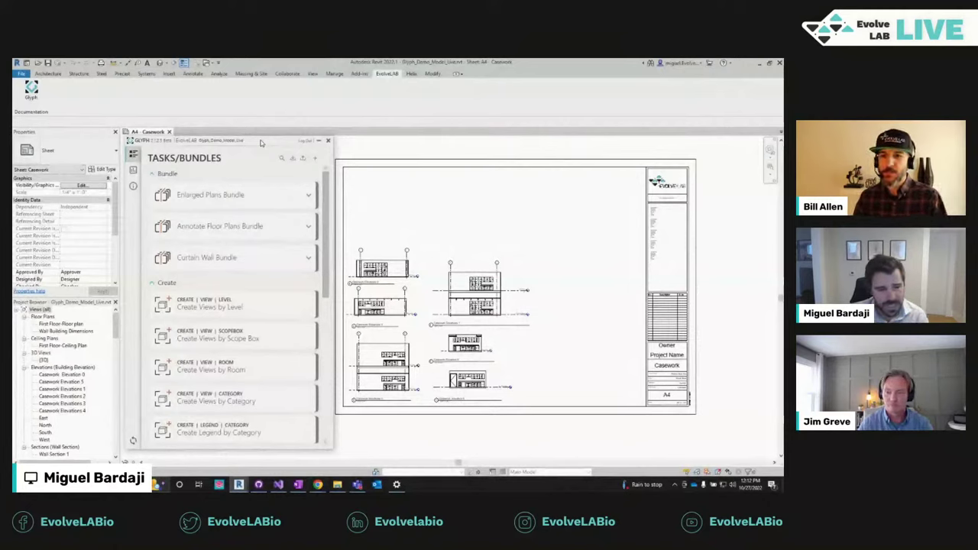
pyautogui.scroll(-5, 285, 218)
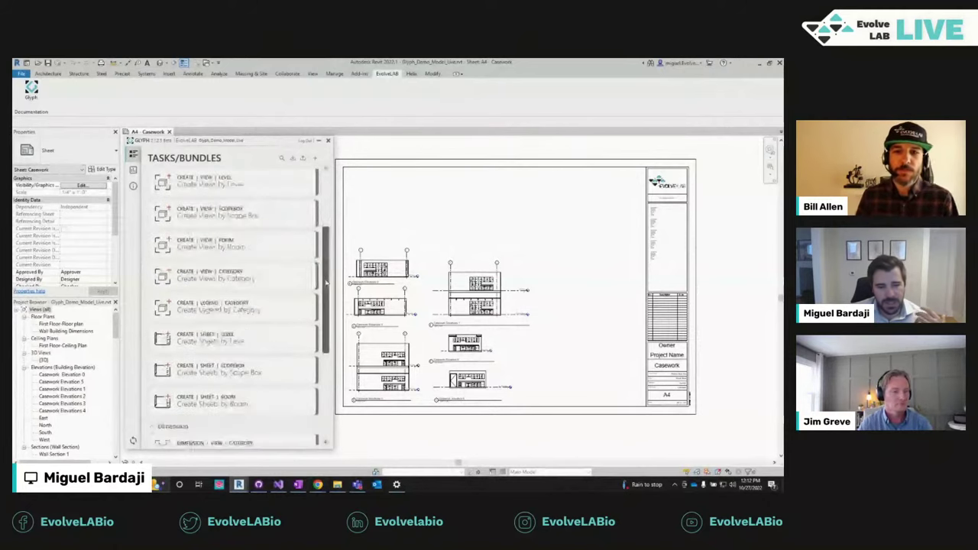
pyautogui.scroll(-3, 324, 320)
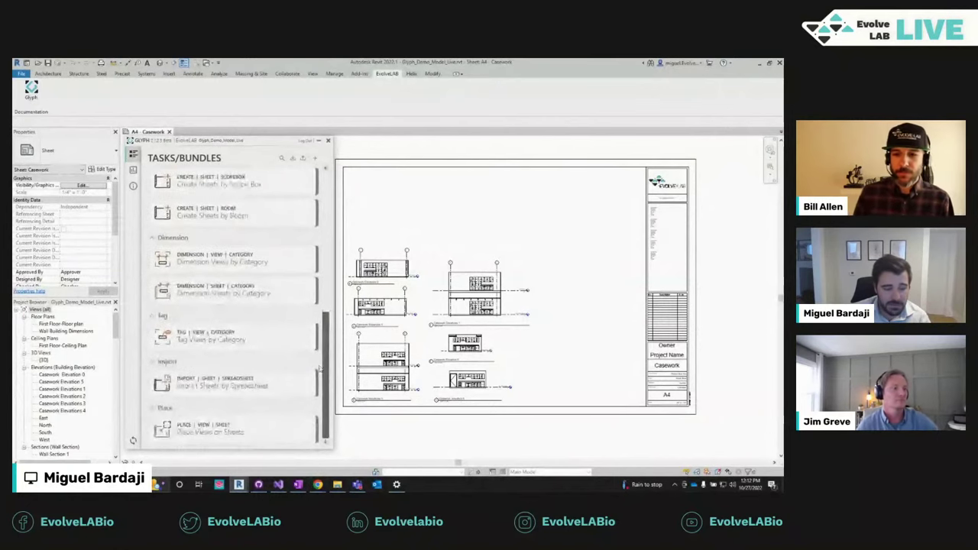
pyautogui.moveTo(322, 345); pyautogui.dragTo(303, 196)
pyautogui.click(305, 196)
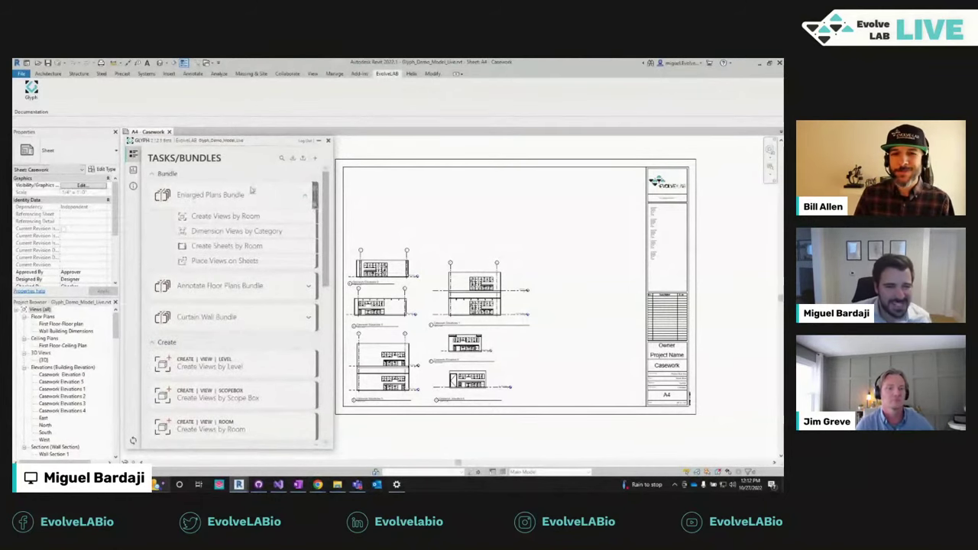
pyautogui.click(304, 196)
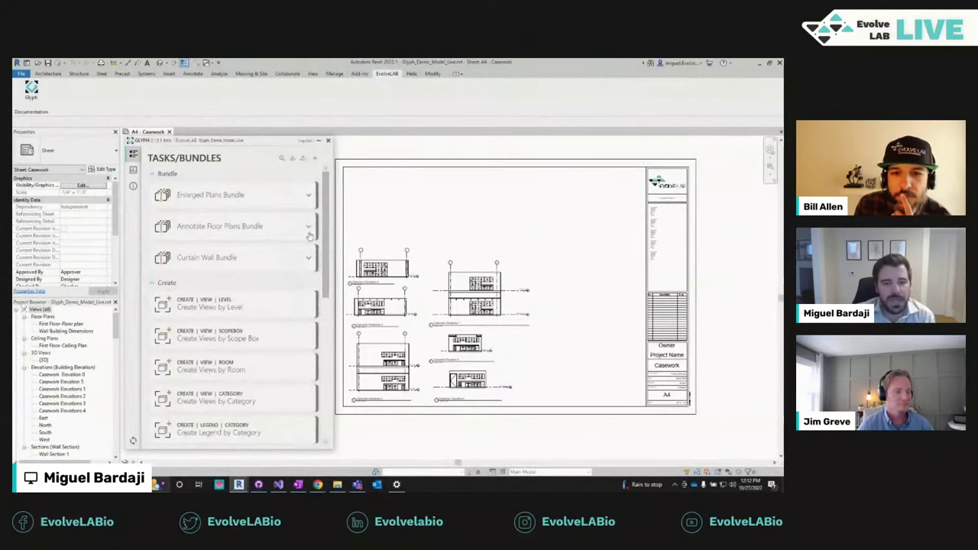
# Step: Export Curtain Wall Bundle, Create Views by Level and by Scope Box to 'testing' in EvolveLAB
pyautogui.click(302, 158)
pyautogui.click(190, 248)
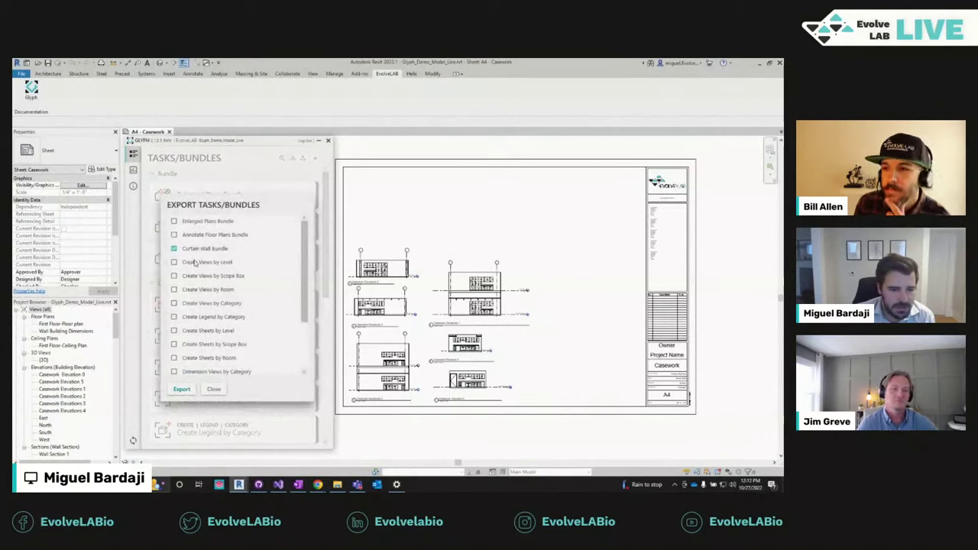
pyautogui.click(195, 262)
pyautogui.click(191, 276)
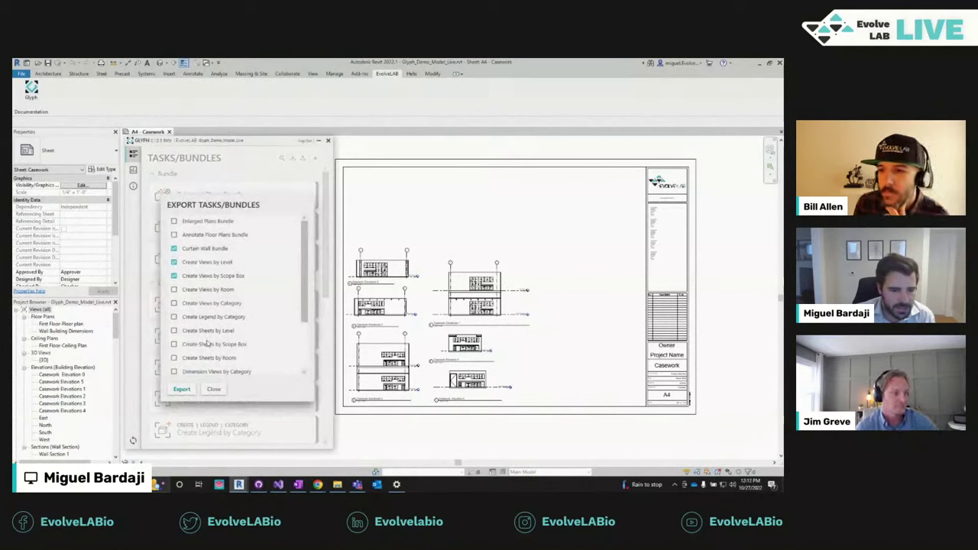
pyautogui.click(182, 389)
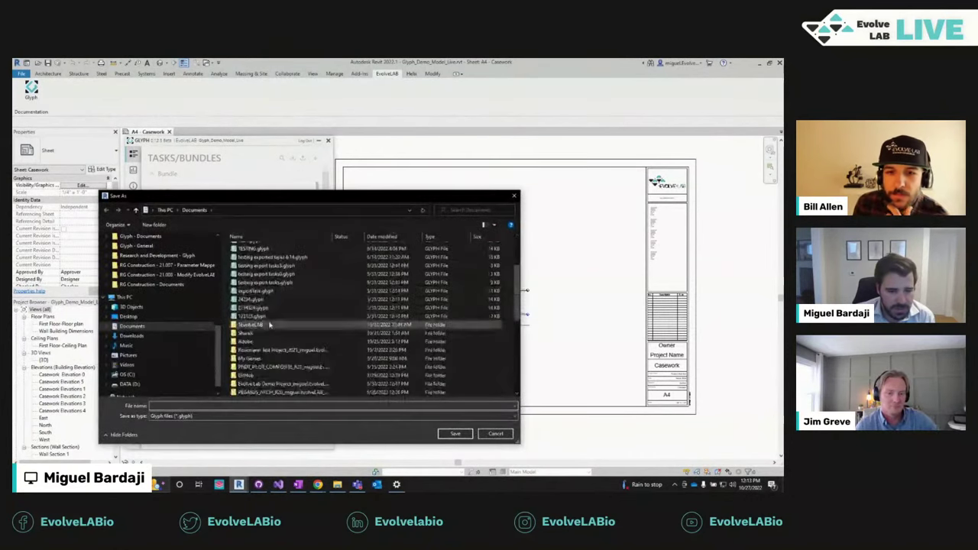
pyautogui.doubleClick(252, 325)
pyautogui.click(200, 405)
pyautogui.write('t')
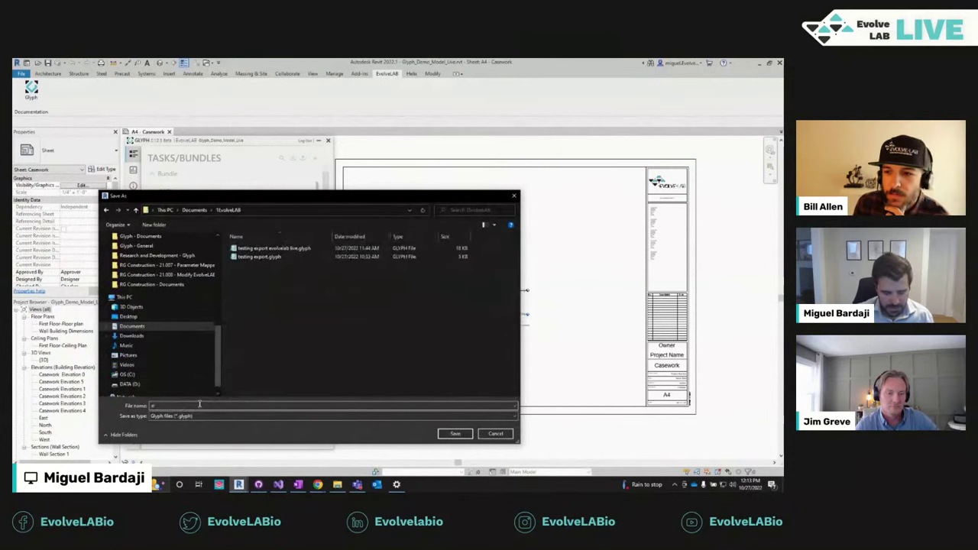
pyautogui.write('esting')
pyautogui.press('Return')
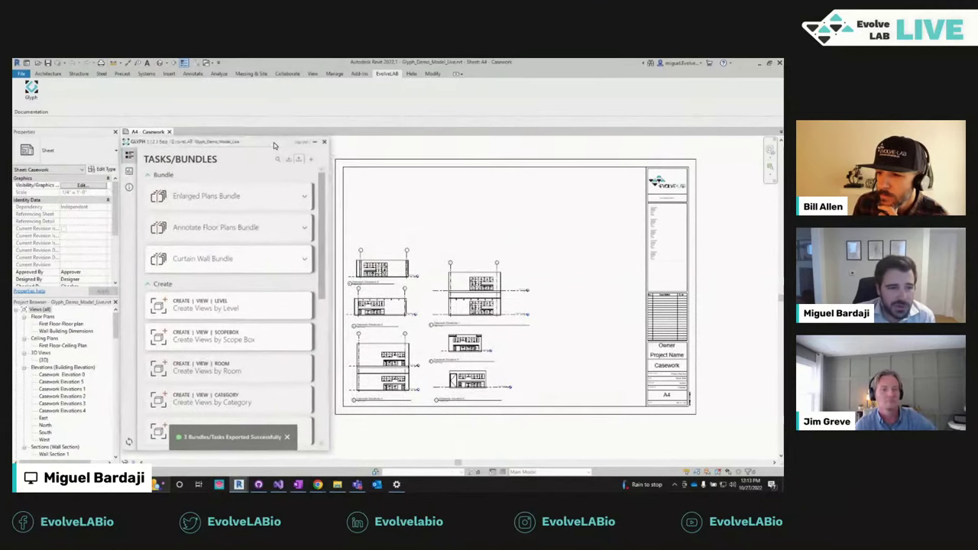
pyautogui.moveTo(275, 142); pyautogui.dragTo(277, 146)
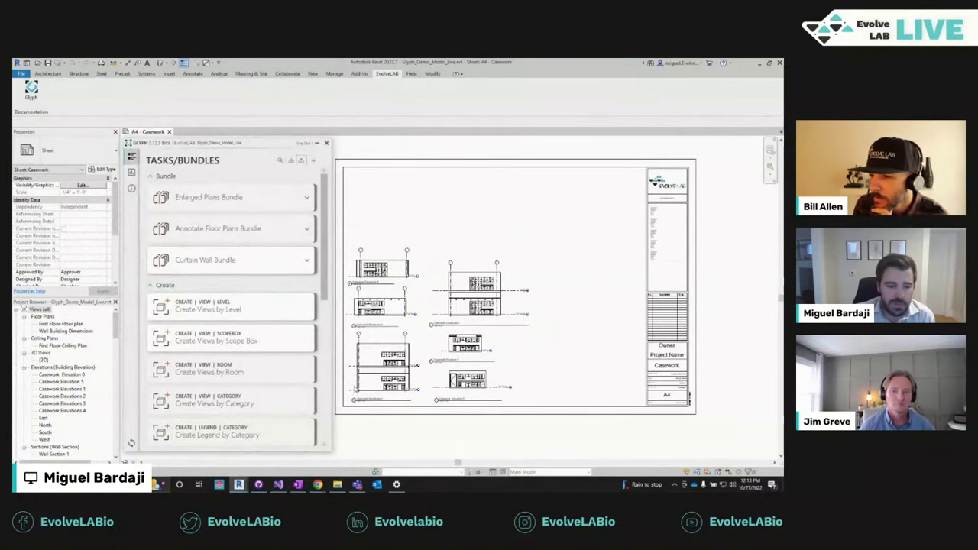
pyautogui.moveTo(240, 453); pyautogui.dragTo(242, 461)
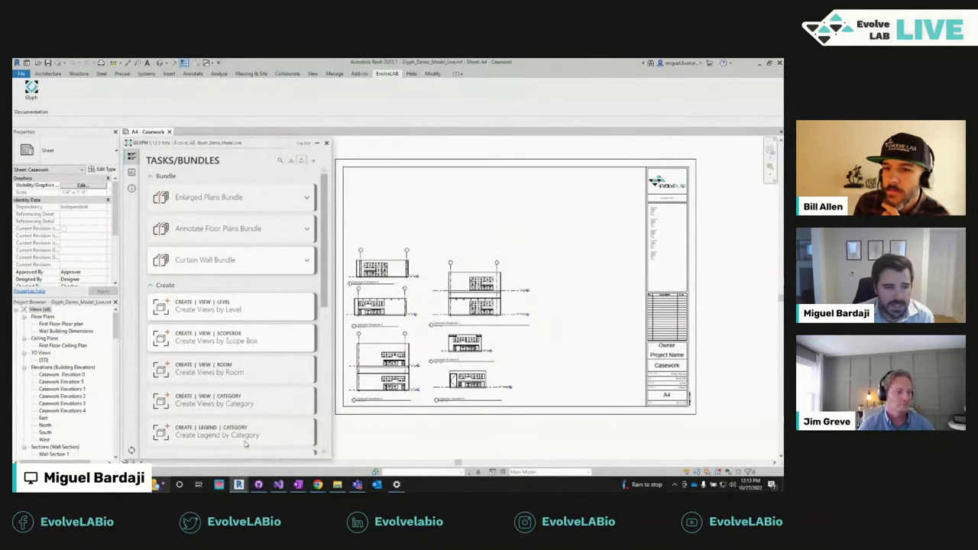
# Step: Import testing.glyph from the !EvolveLAB folder back into Glyph's tasks and bundles
pyautogui.click(294, 162)
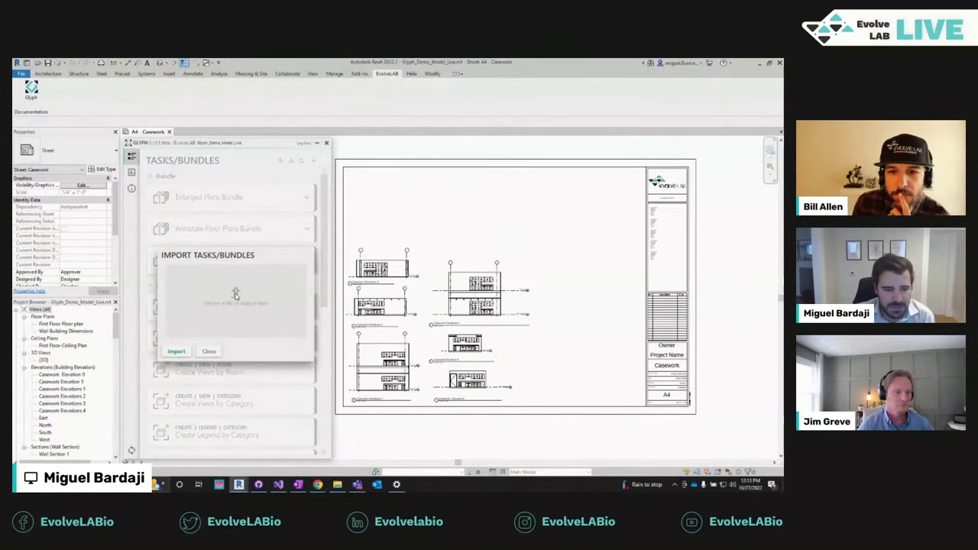
pyautogui.click(236, 289)
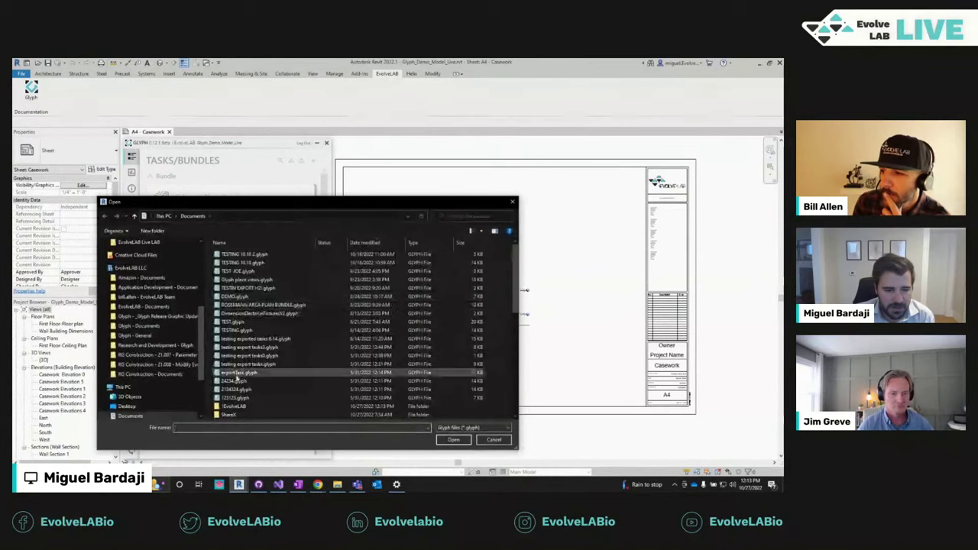
pyautogui.doubleClick(235, 406)
pyautogui.click(239, 271)
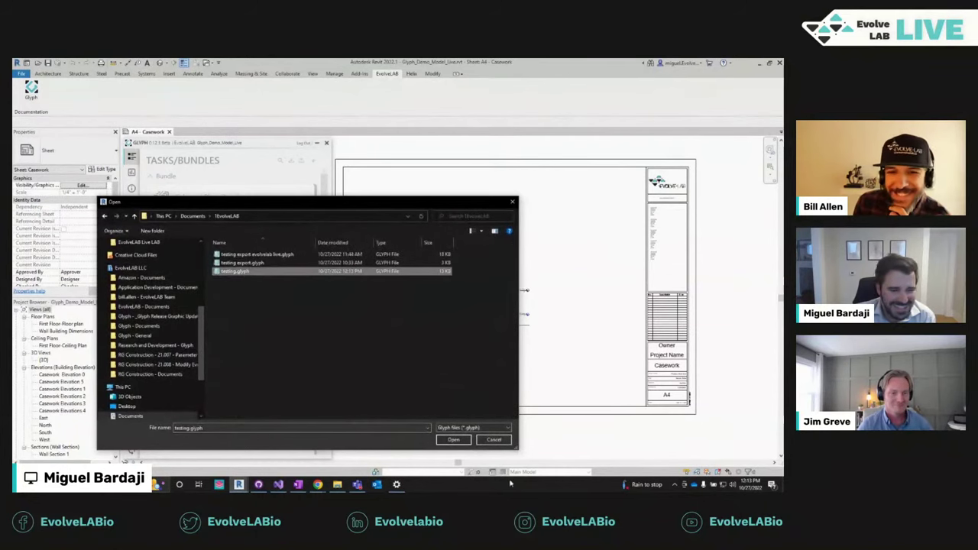
pyautogui.click(453, 439)
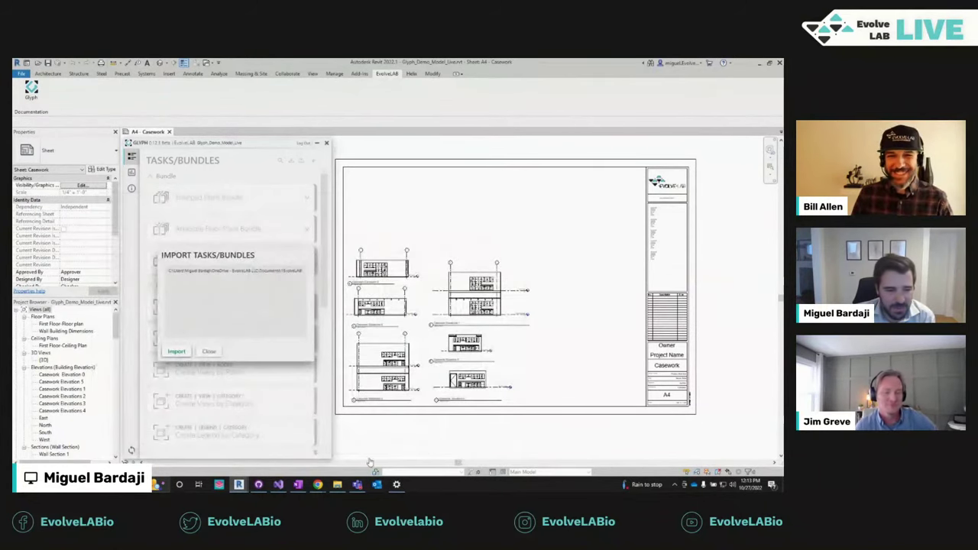
pyautogui.scroll(-1, 237, 264)
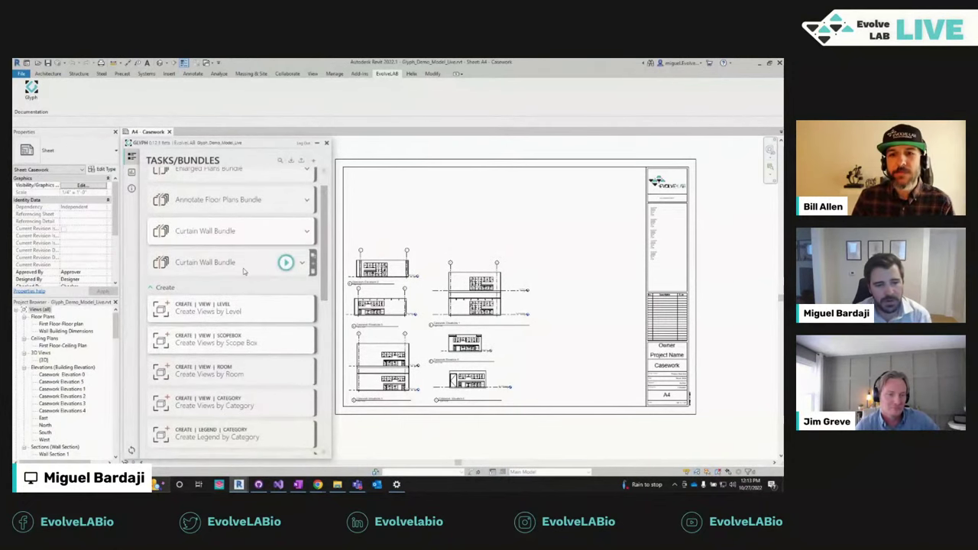
# Step: Delete the duplicate Curtain Wall Bundle, select Create Views by Level, and rearrange the Glyph panel
pyautogui.click(313, 277)
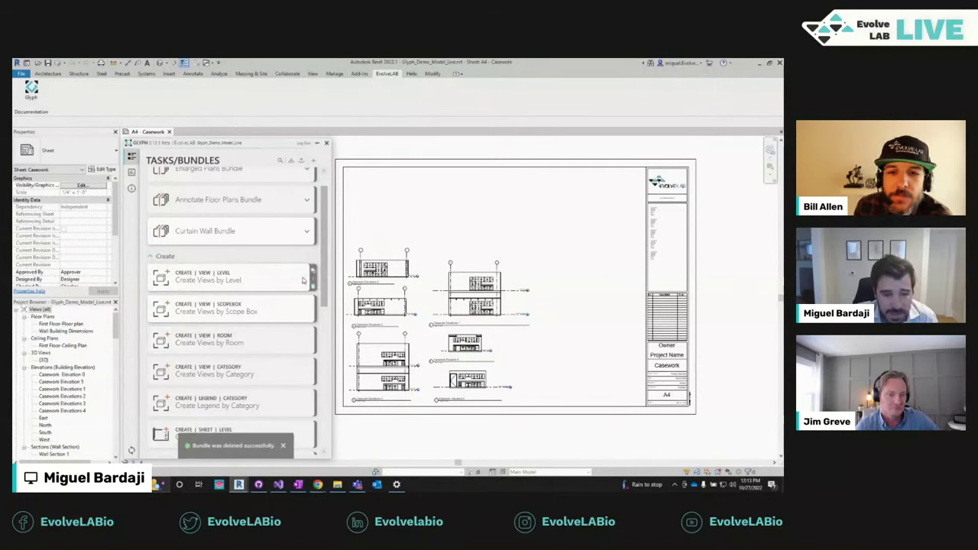
pyautogui.click(248, 280)
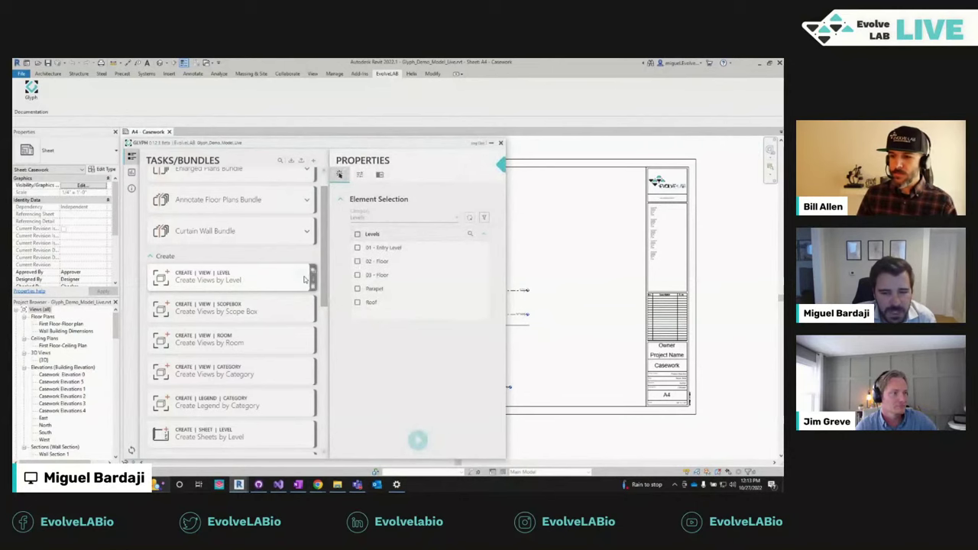
pyautogui.scroll(-2, 540, 270)
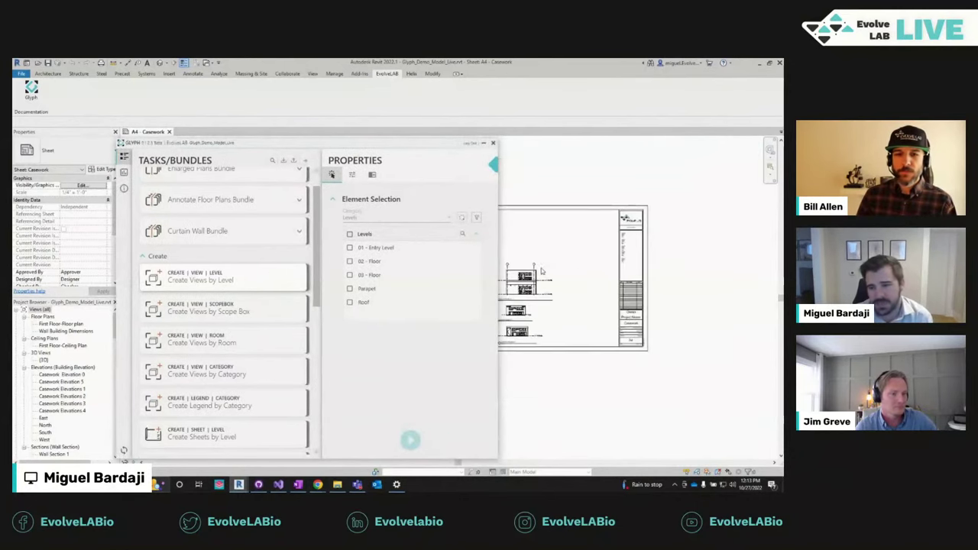
pyautogui.moveTo(541, 270); pyautogui.dragTo(631, 277, button='middle')
pyautogui.moveTo(270, 148); pyautogui.dragTo(297, 144)
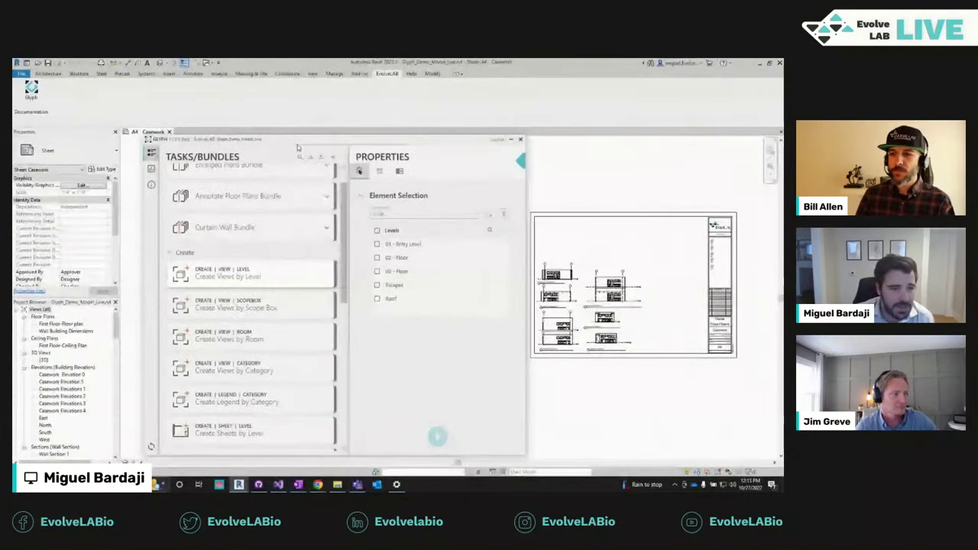
pyautogui.moveTo(117, 206); pyautogui.dragTo(133, 206)
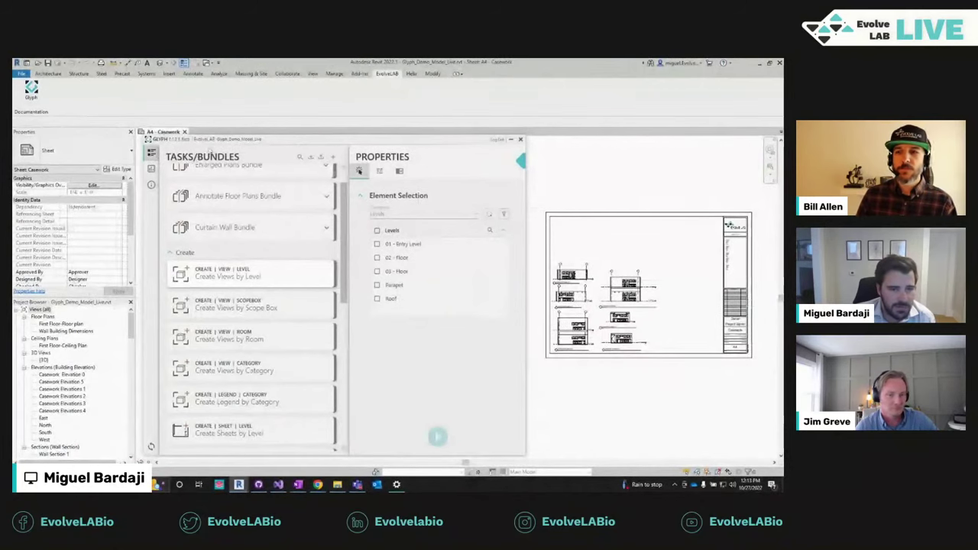
pyautogui.moveTo(210, 153); pyautogui.dragTo(201, 155)
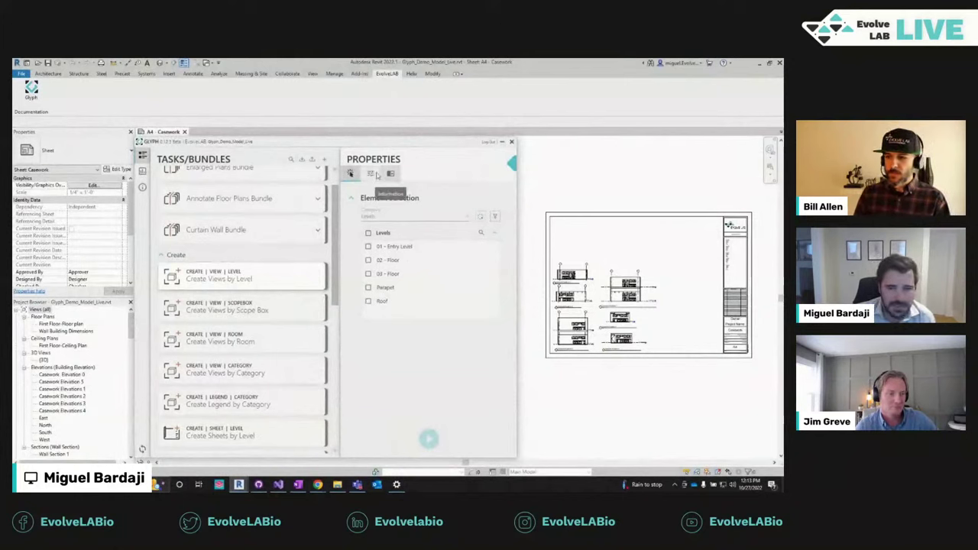
# Step: Include 01 - Entry Level and keep NewView creation with the Architectural Elevation template
pyautogui.click(394, 247)
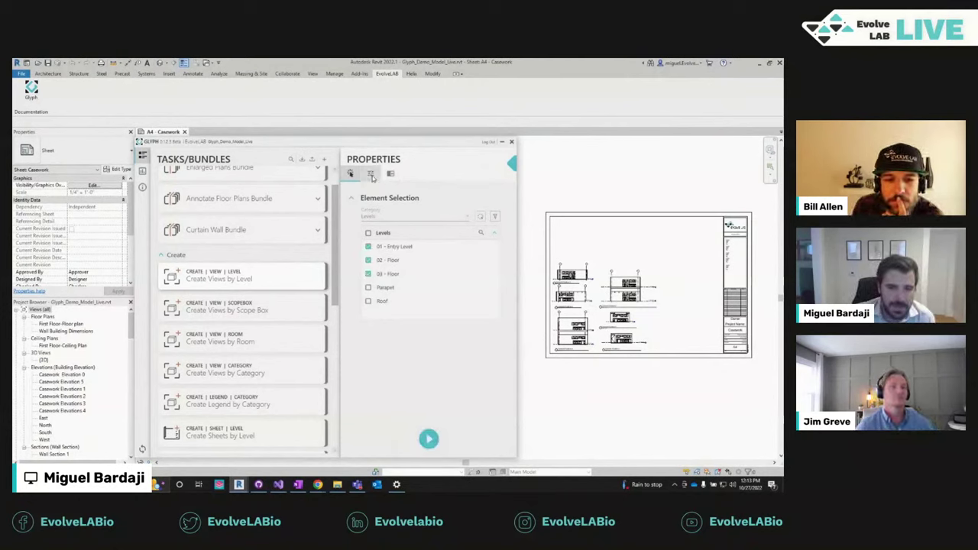
pyautogui.click(371, 175)
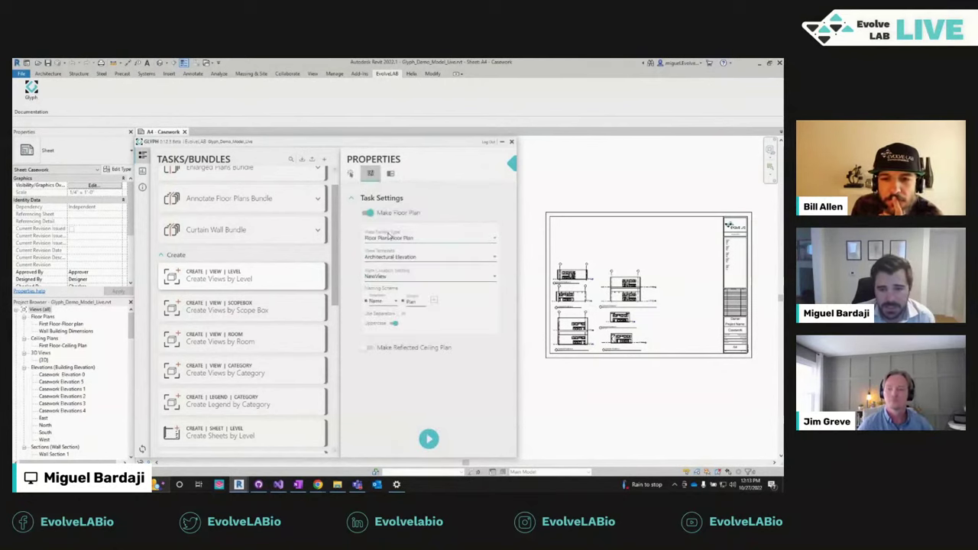
pyautogui.click(404, 276)
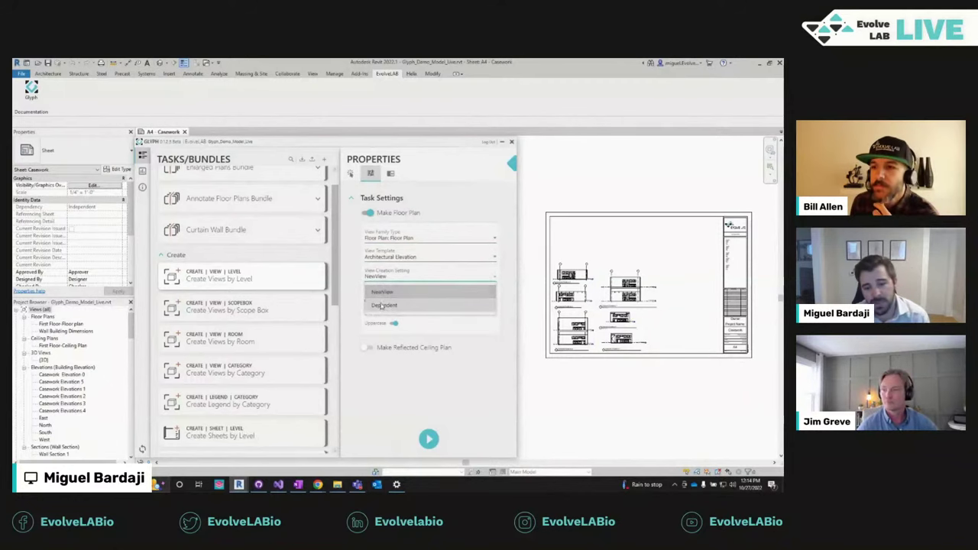
pyautogui.click(382, 292)
pyautogui.click(401, 259)
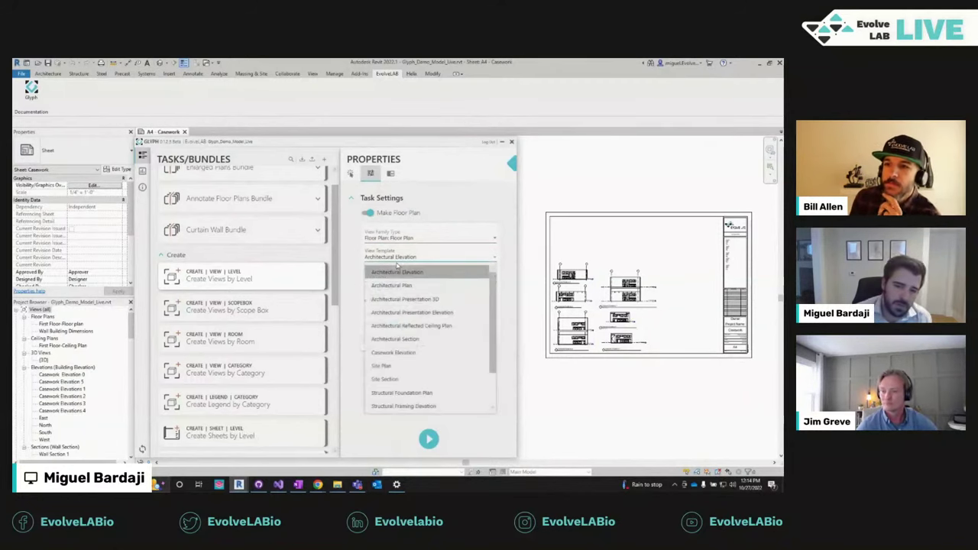
pyautogui.click(358, 270)
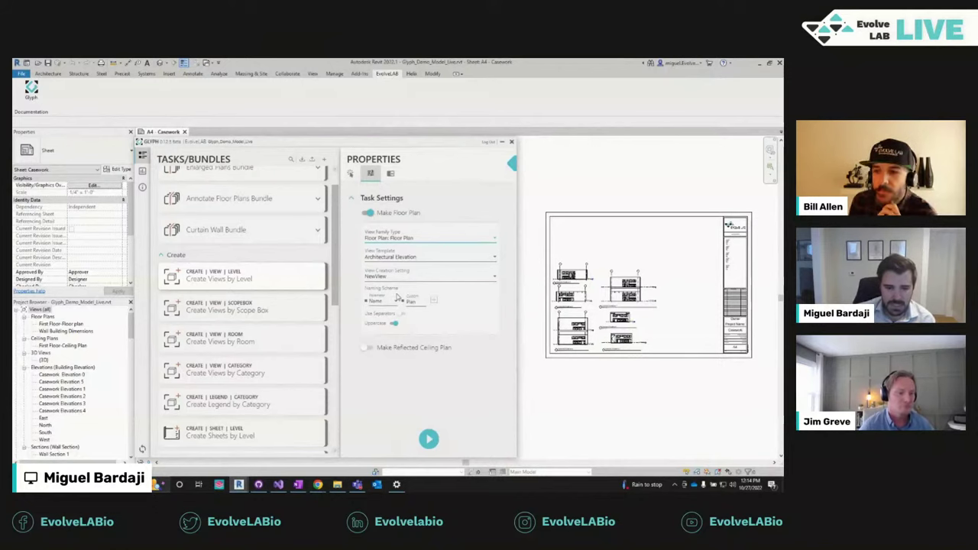
pyautogui.scroll(-1, 229, 382)
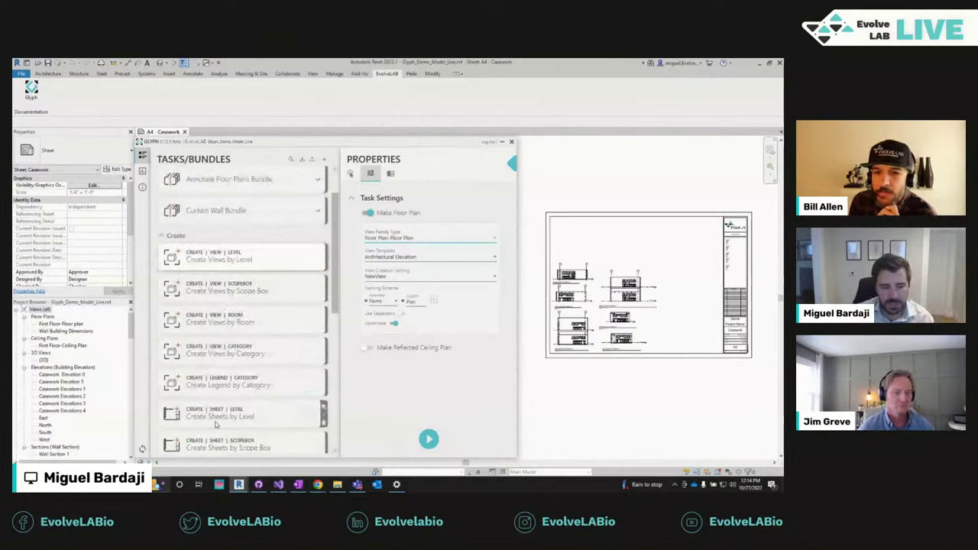
pyautogui.scroll(-2, 216, 424)
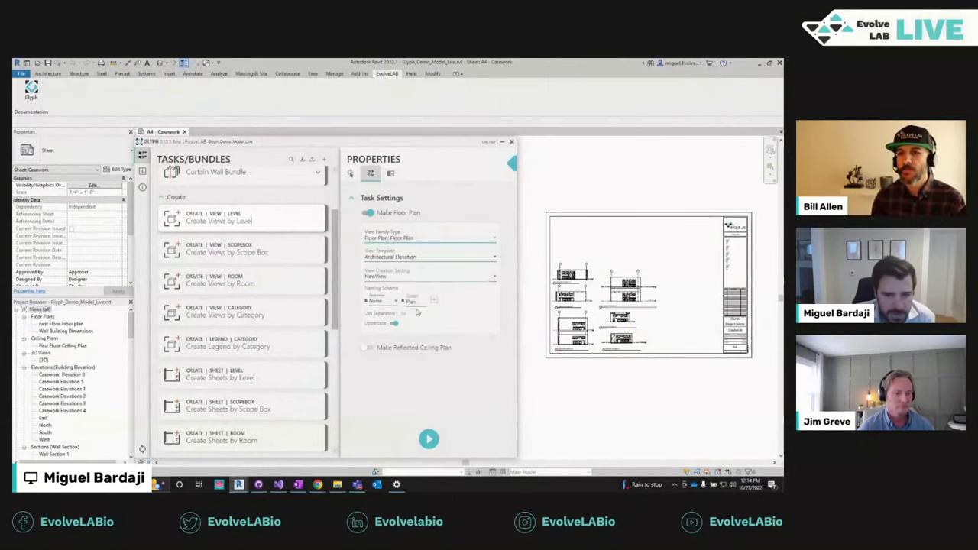
# Step: Run Create Views by Level, inspect 01 - ENTRY LEVEL PLAN, and keep Name as naming scheme
pyautogui.click(429, 439)
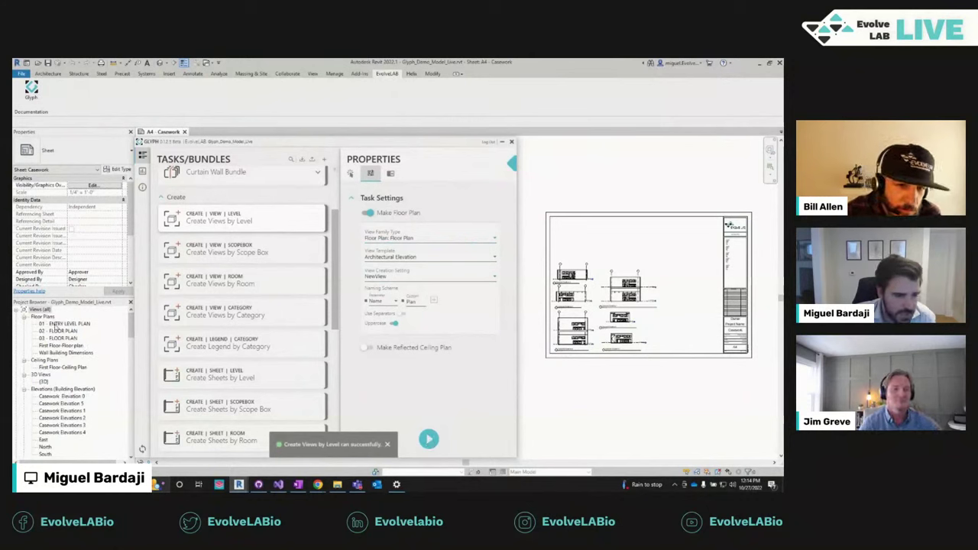
pyautogui.click(61, 324)
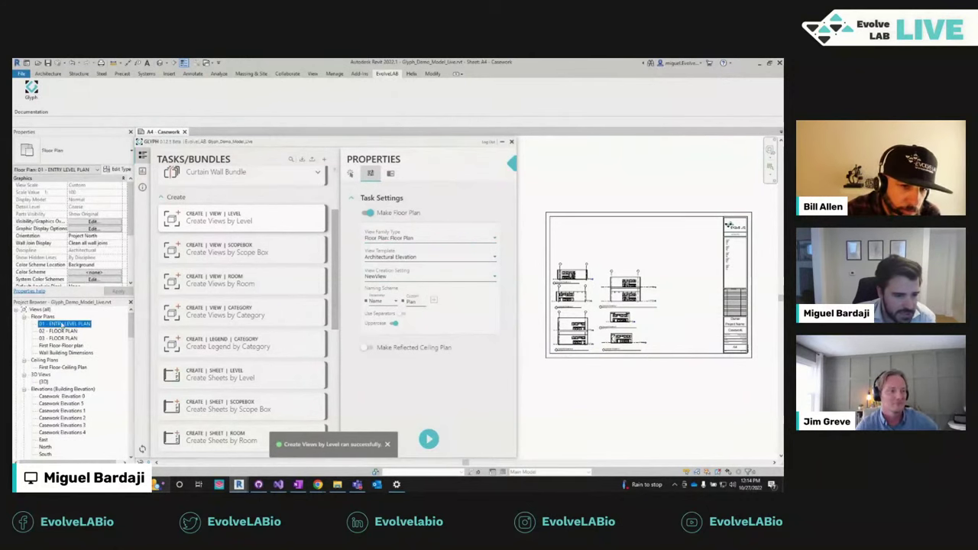
pyautogui.click(377, 309)
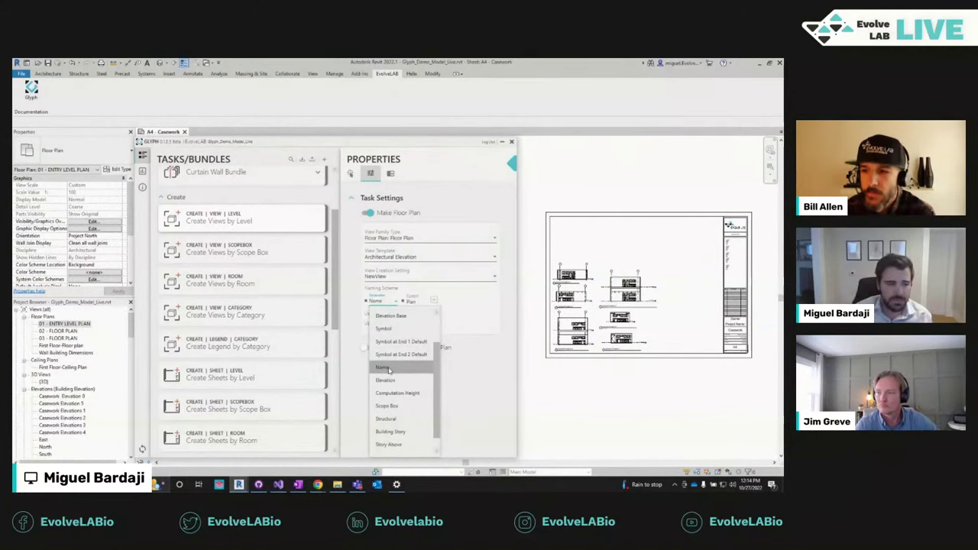
pyautogui.click(73, 324)
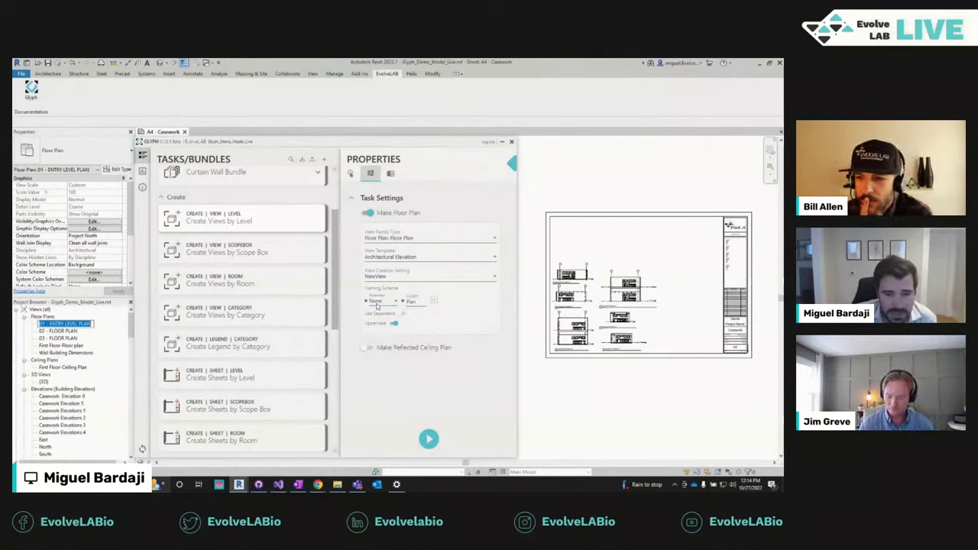
pyautogui.press('Return')
pyautogui.scroll(-5, 98, 252)
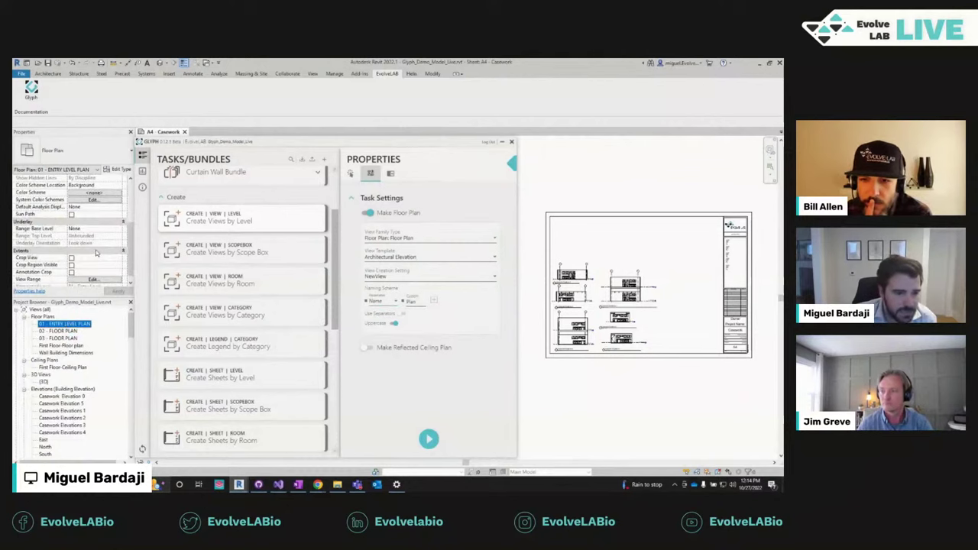
pyautogui.scroll(-3, 68, 222)
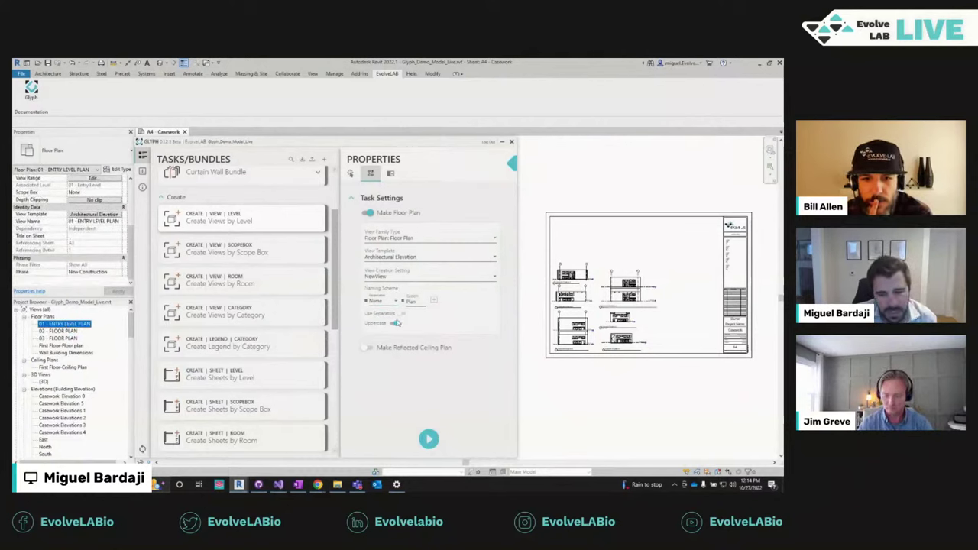
pyautogui.click(393, 324)
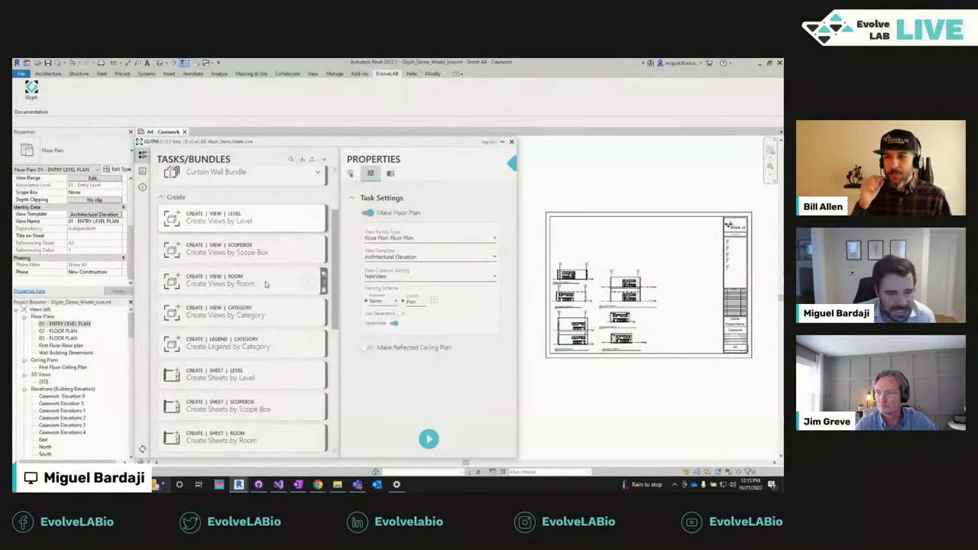
pyautogui.scroll(2, 229, 280)
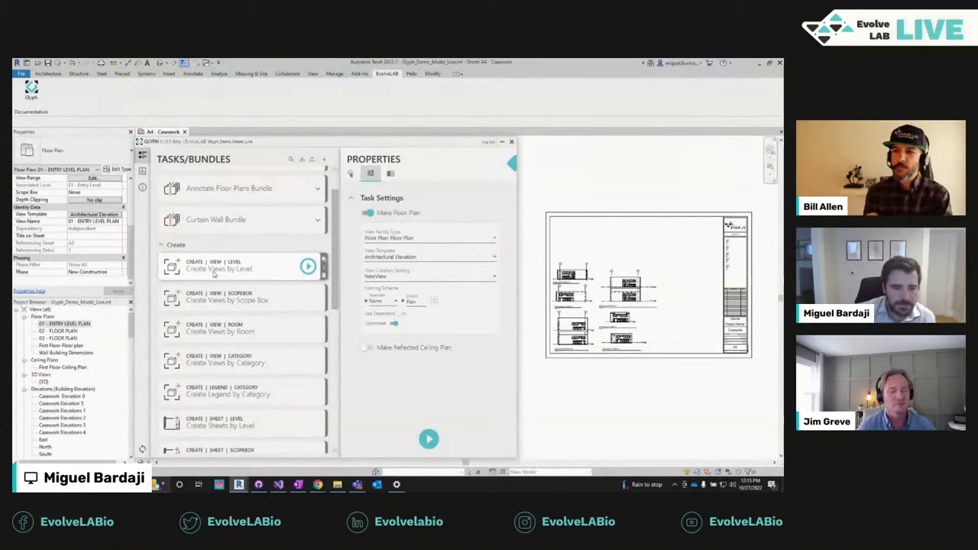
pyautogui.scroll(1, 321, 321)
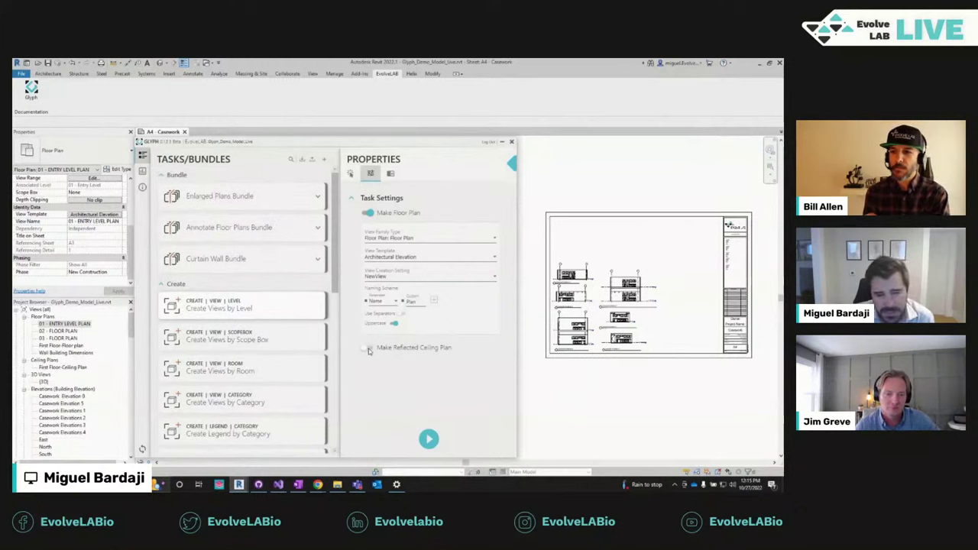
# Step: Switch on Make Reflected Ceiling Plan for the Create Views by Level task
pyautogui.click(368, 349)
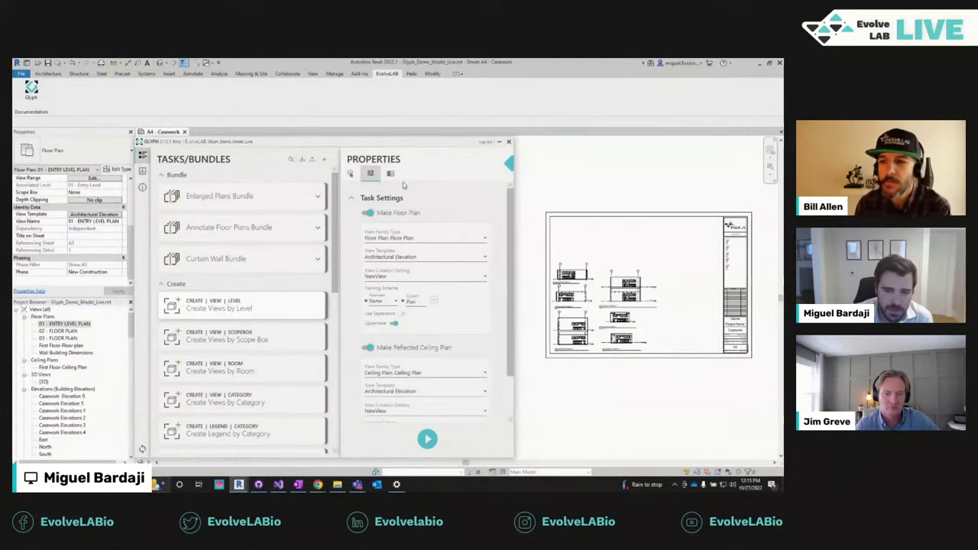
pyautogui.scroll(-1, 509, 267)
pyautogui.scroll(-2, 410, 262)
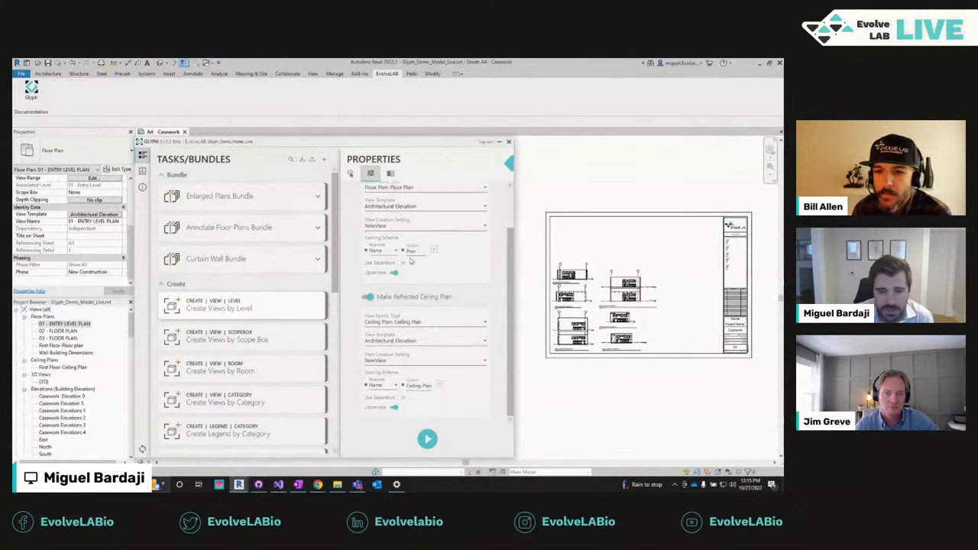
pyautogui.click(368, 297)
pyautogui.click(368, 347)
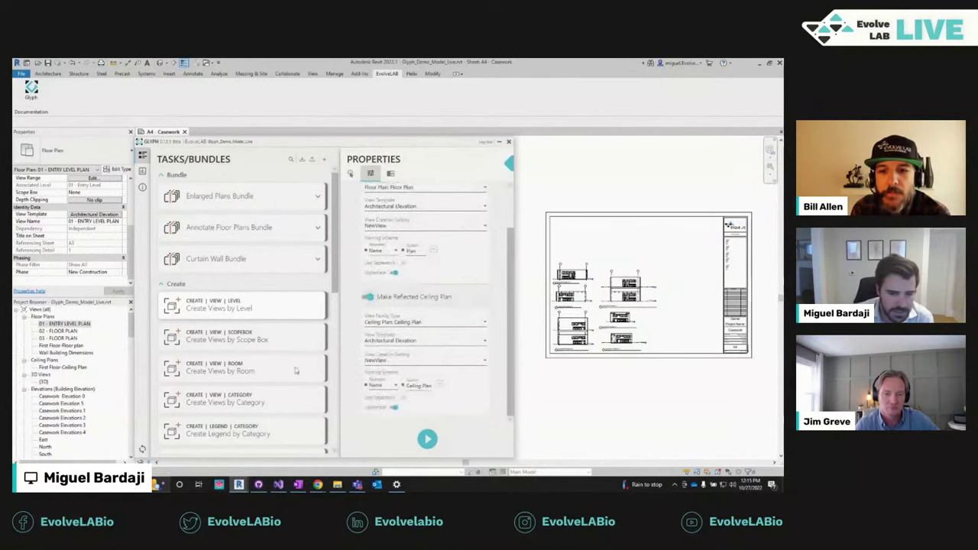
# Step: Bring up the view settings of the Create Views by Room task
pyautogui.click(226, 371)
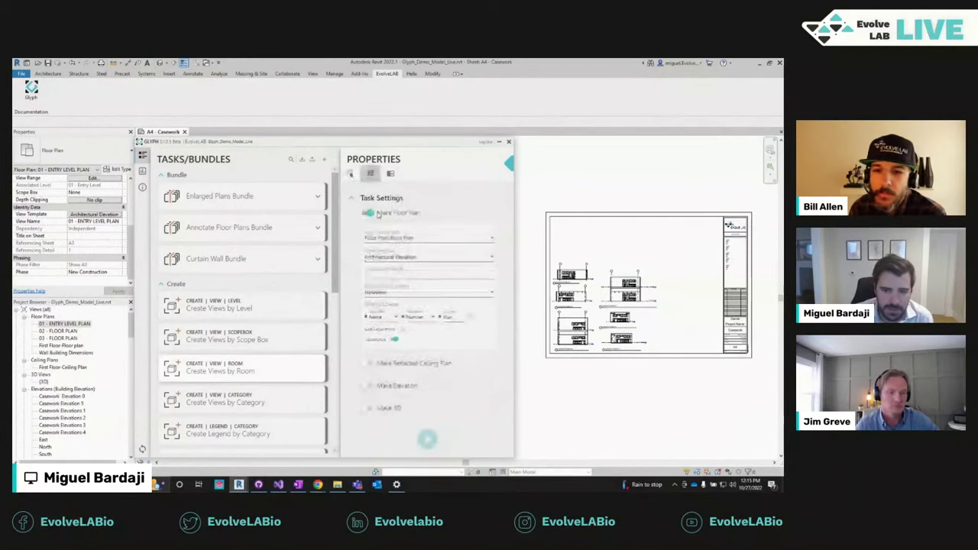
pyautogui.click(369, 215)
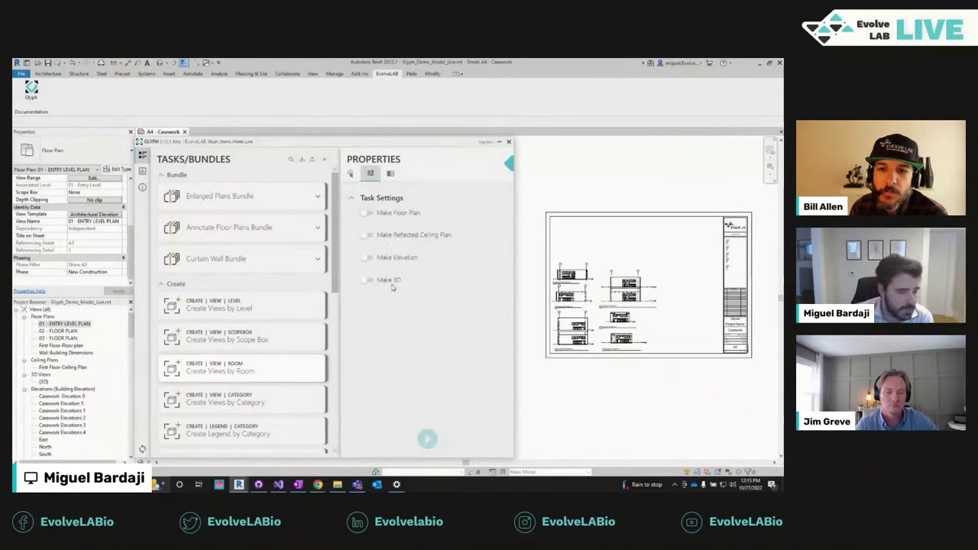
pyautogui.moveTo(252, 309)
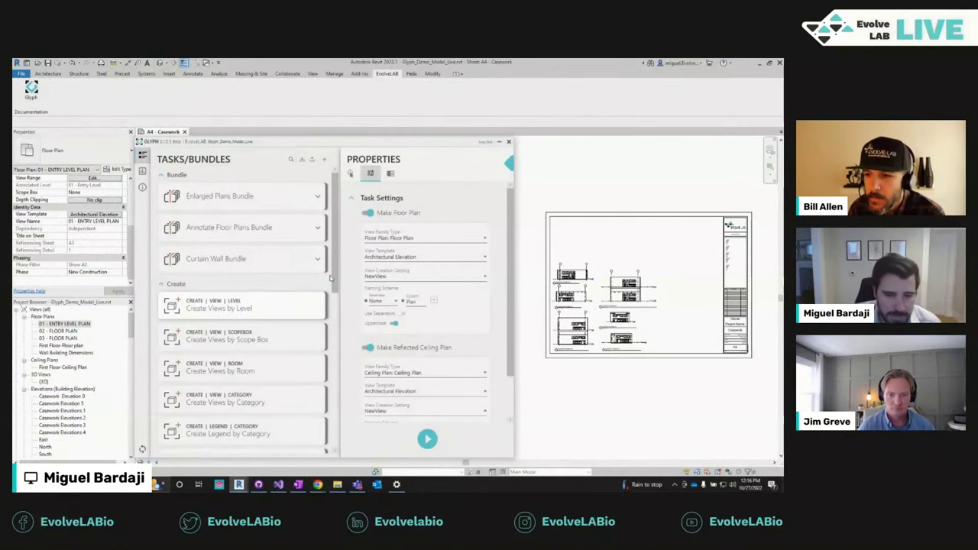
# Step: Choose Architectural Reflected Ceiling Plan as the view template for generated ceiling plans
pyautogui.scroll(-1, 310, 336)
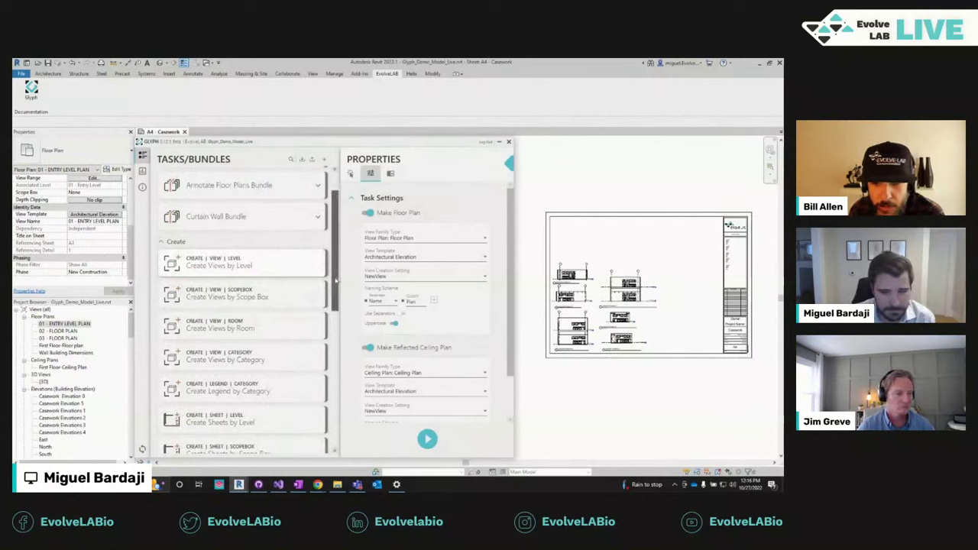
pyautogui.scroll(1, 297, 331)
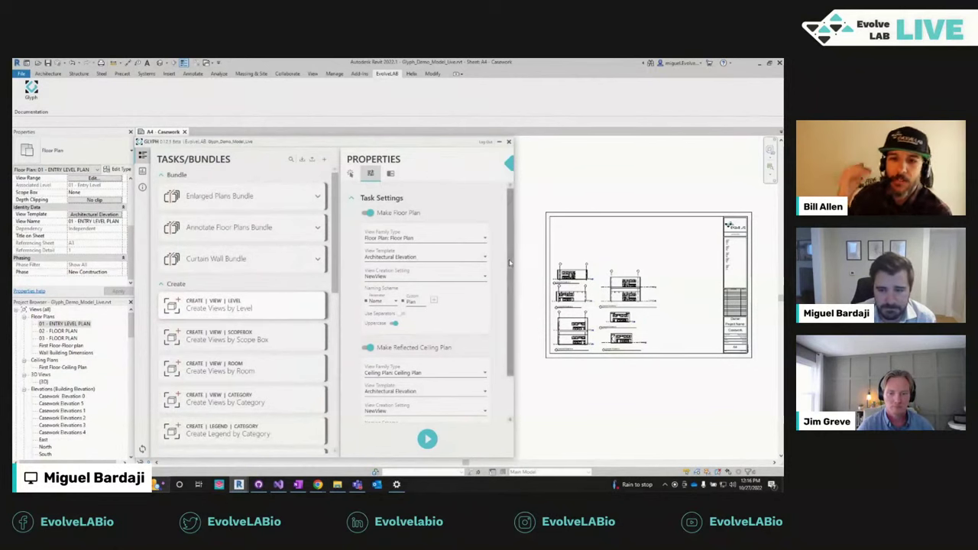
pyautogui.scroll(-1, 511, 267)
pyautogui.scroll(1, 504, 275)
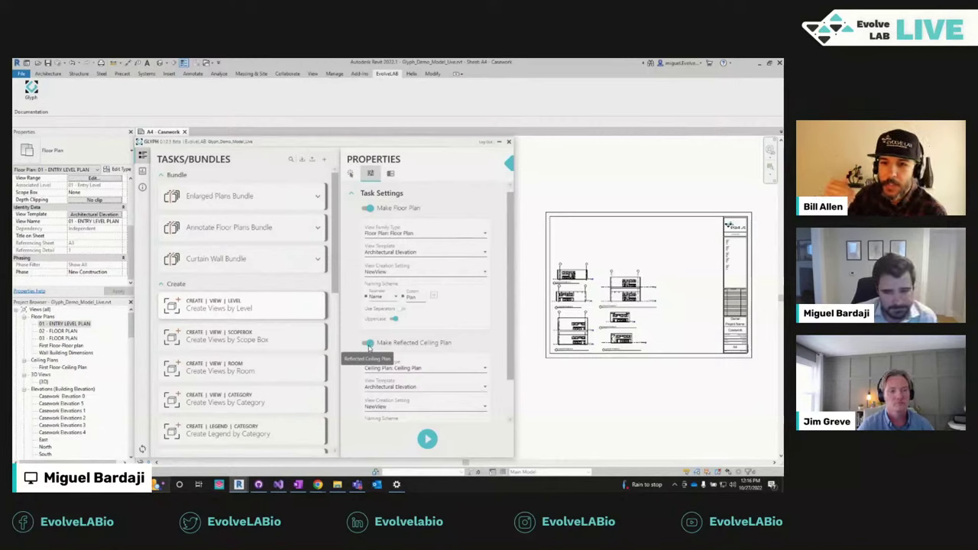
pyautogui.click(426, 387)
pyautogui.scroll(-3, 433, 306)
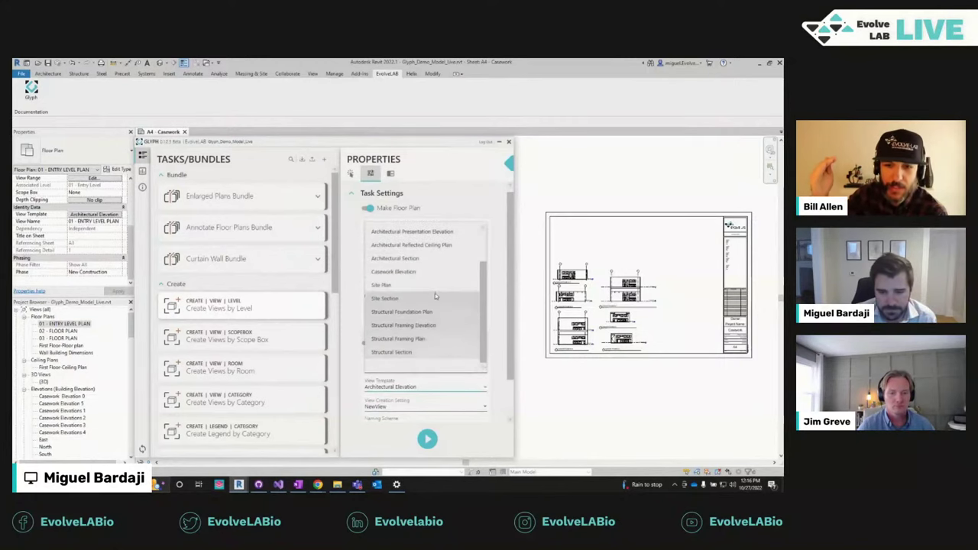
pyautogui.click(434, 244)
pyautogui.scroll(-4, 416, 328)
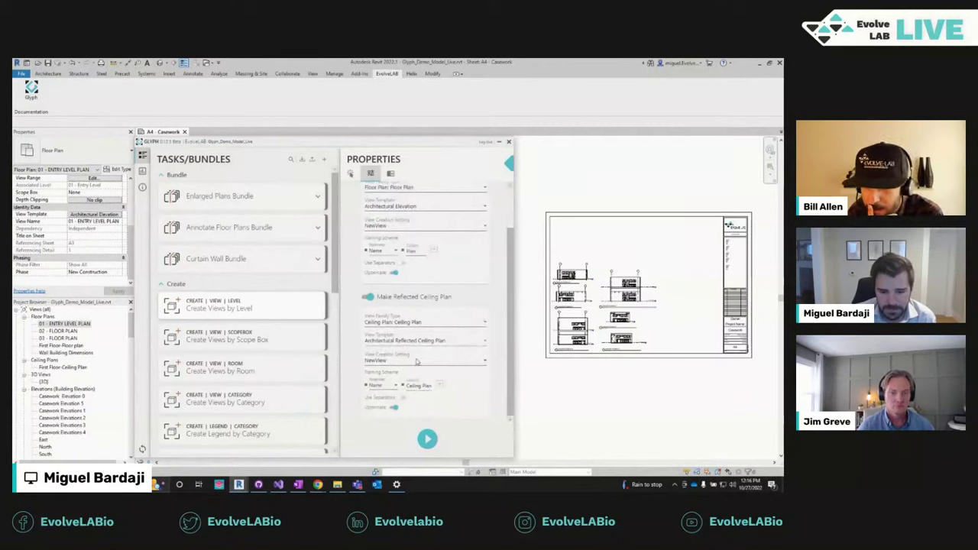
# Step: Run the Create Views by Level task and open the new 02 - FLOOR CEILING PLAN view
pyautogui.click(427, 440)
pyautogui.click(56, 375)
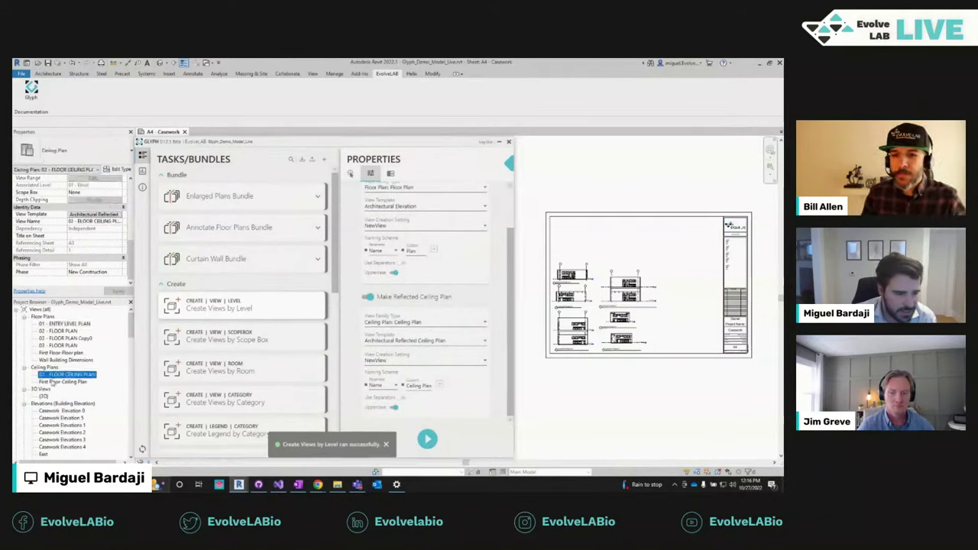
pyautogui.doubleClick(57, 376)
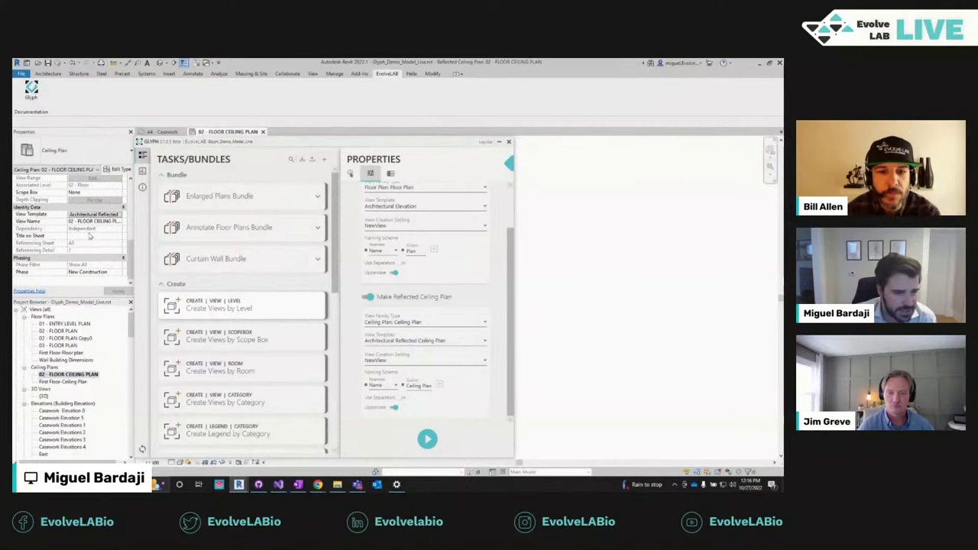
# Step: Check which view template 02 - FLOOR CEILING PLAN uses
pyautogui.click(98, 214)
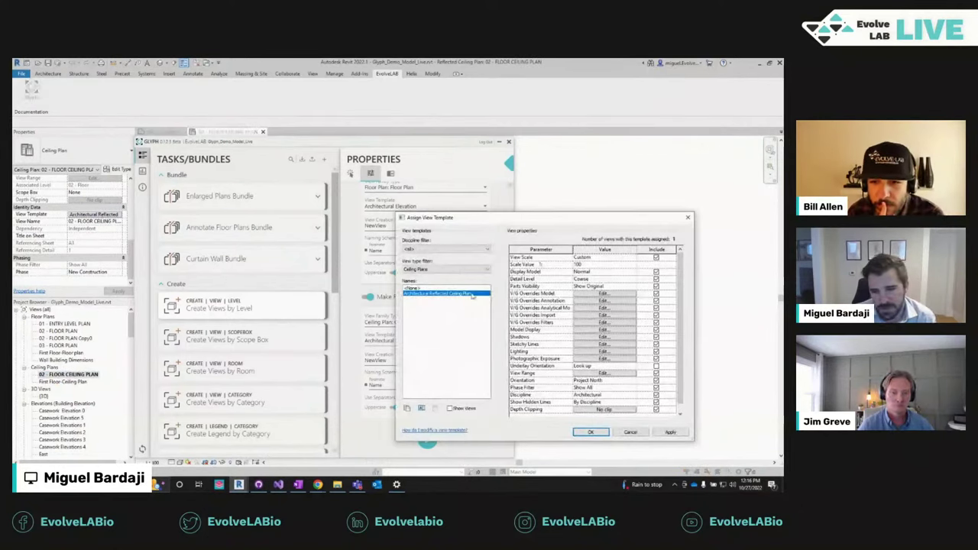
pyautogui.click(686, 219)
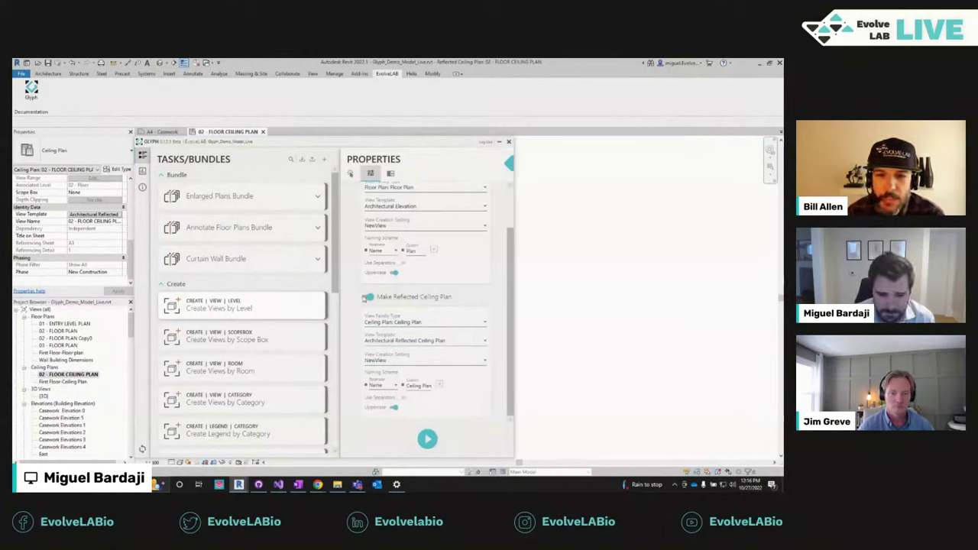
pyautogui.scroll(-1, 329, 321)
pyautogui.scroll(1, 328, 321)
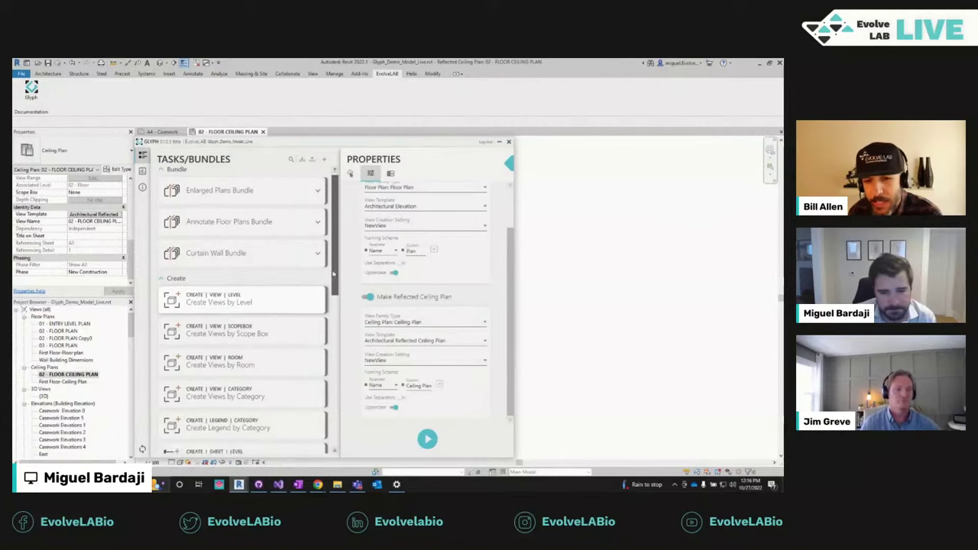
pyautogui.scroll(2, 468, 287)
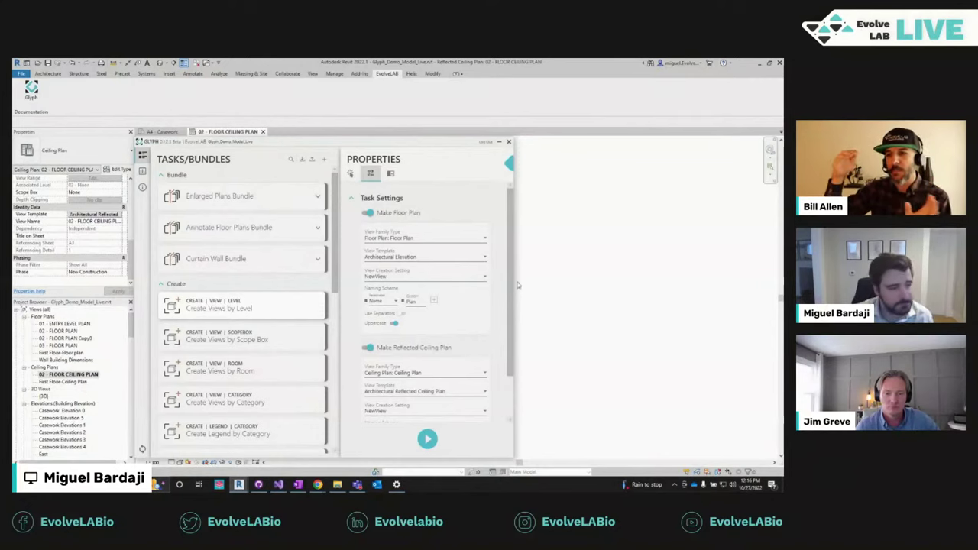
# Step: Select the Create Views by Scope Box task from the Annotate Floor Plans Bundle
pyautogui.click(305, 228)
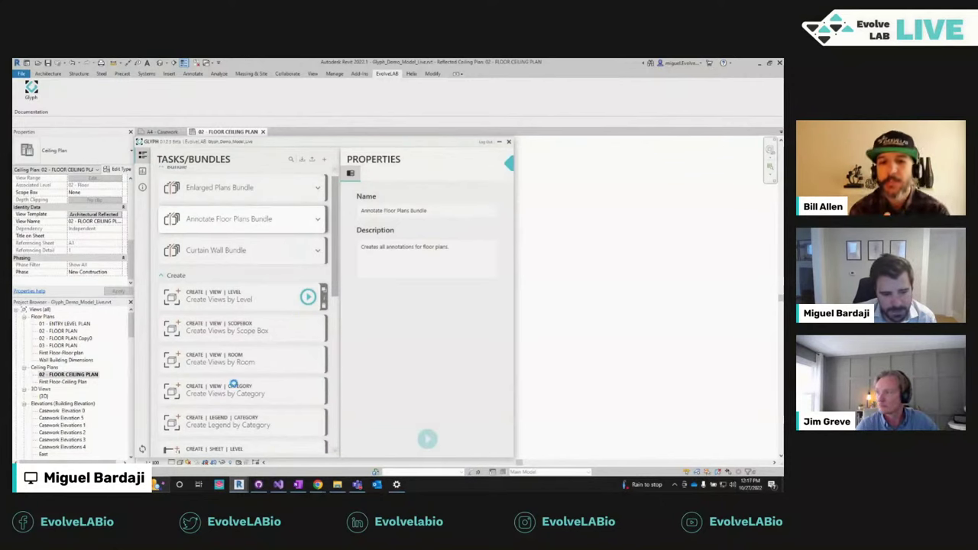
pyautogui.scroll(-1, 233, 329)
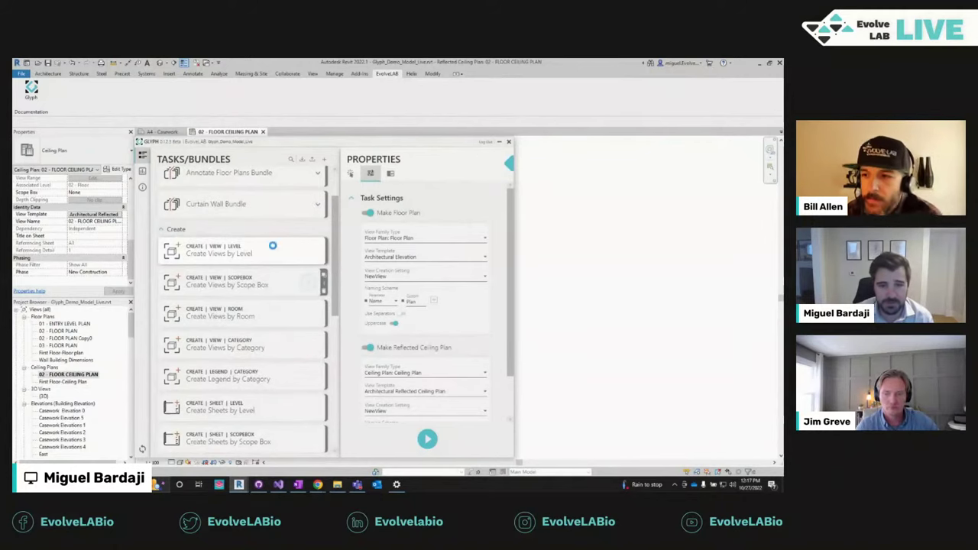
pyautogui.click(301, 282)
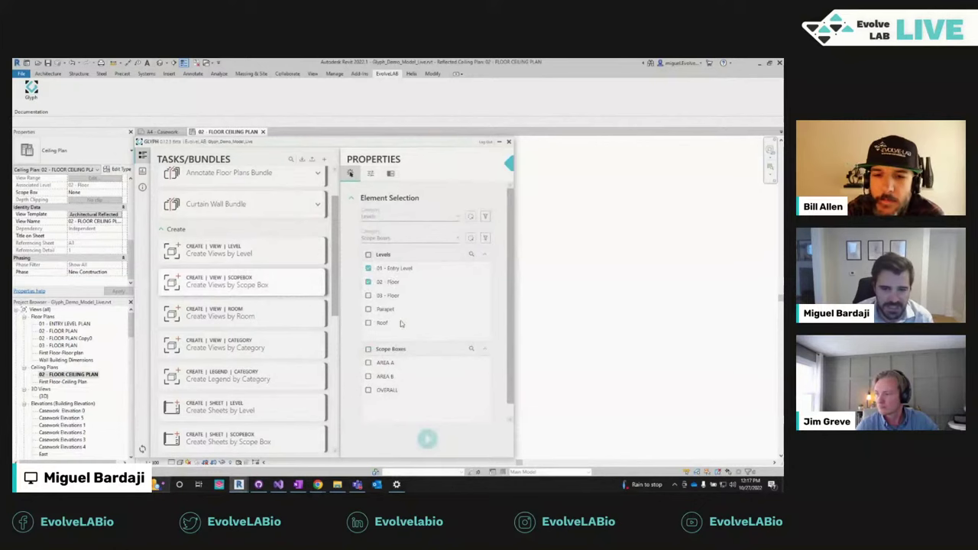
# Step: Include the AREA A scope box, then open 01 - ENTRY LEVEL AREA A PLAN and select its crop region
pyautogui.click(368, 363)
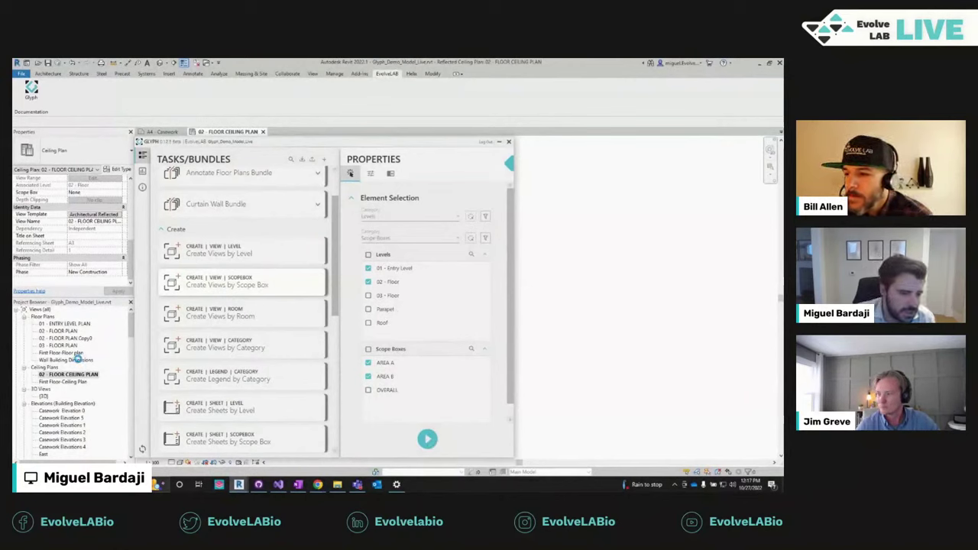
pyautogui.doubleClick(75, 324)
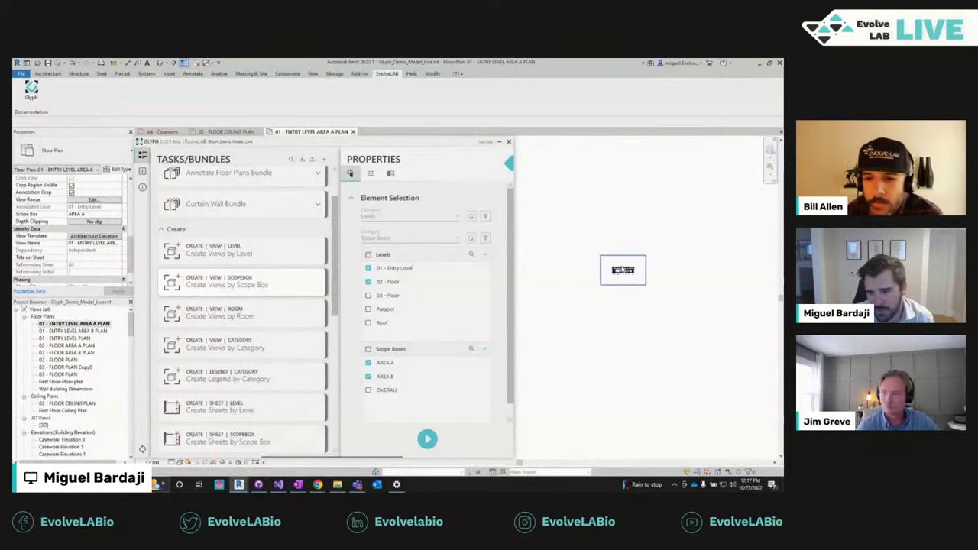
pyautogui.click(517, 266)
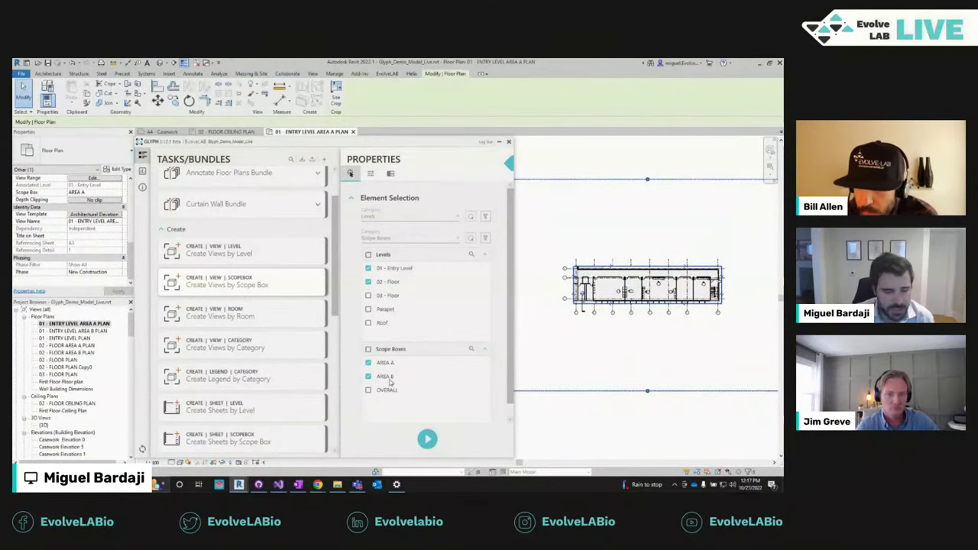
pyautogui.scroll(-4, 606, 244)
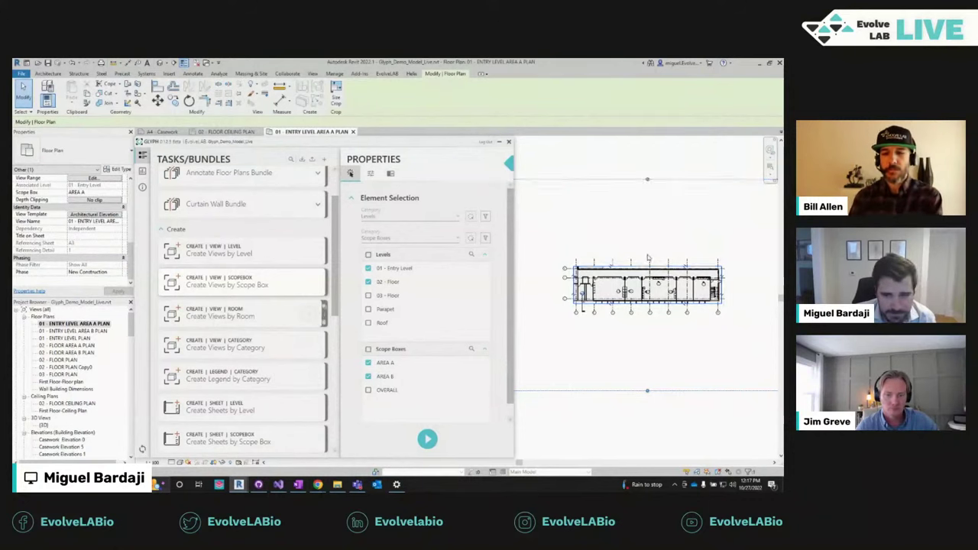
# Step: Pull the crop region's left, right, bottom and top edges inward to tighten it
pyautogui.moveTo(548, 269); pyautogui.dragTo(574, 272)
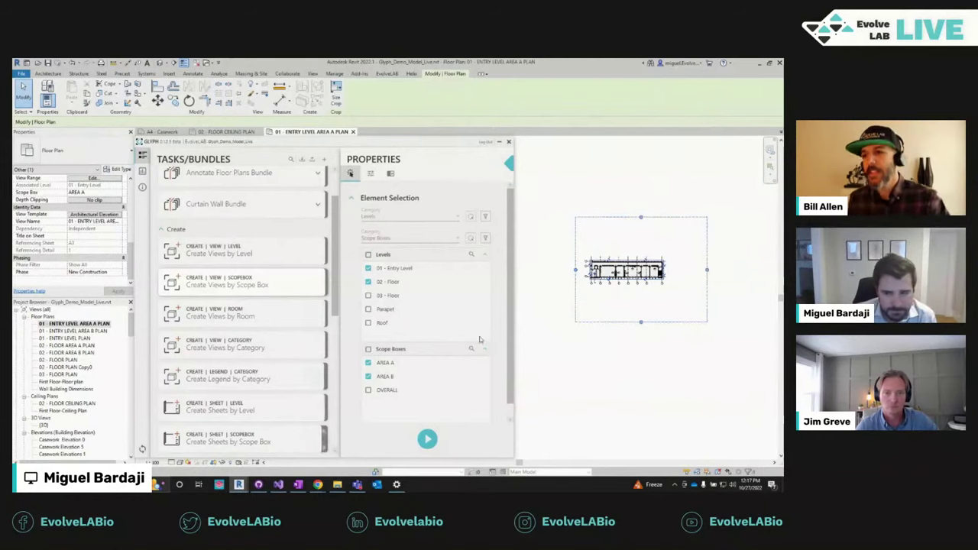
pyautogui.moveTo(565, 314); pyautogui.dragTo(560, 320, button='middle')
pyautogui.moveTo(704, 278); pyautogui.dragTo(668, 278)
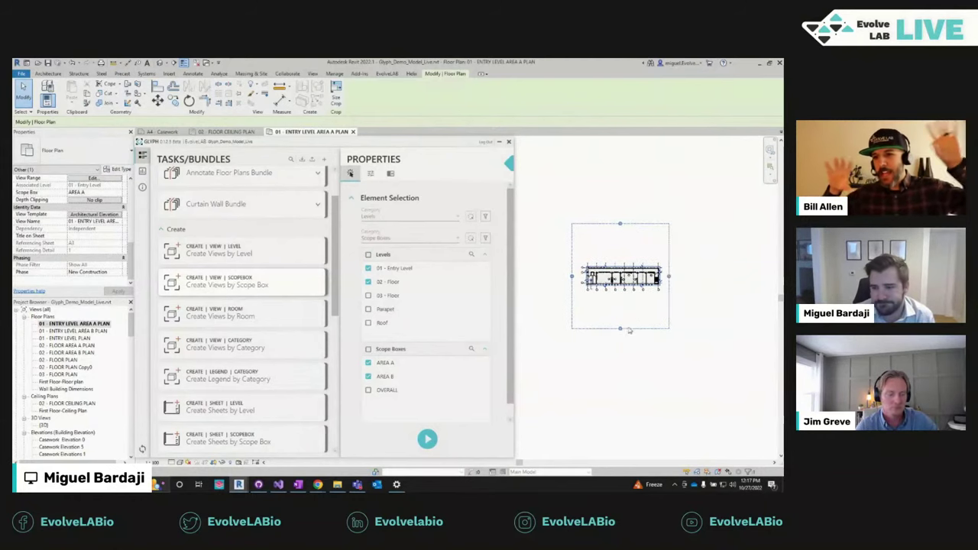
pyautogui.moveTo(619, 330); pyautogui.dragTo(619, 298)
pyautogui.moveTo(620, 225); pyautogui.dragTo(620, 257)
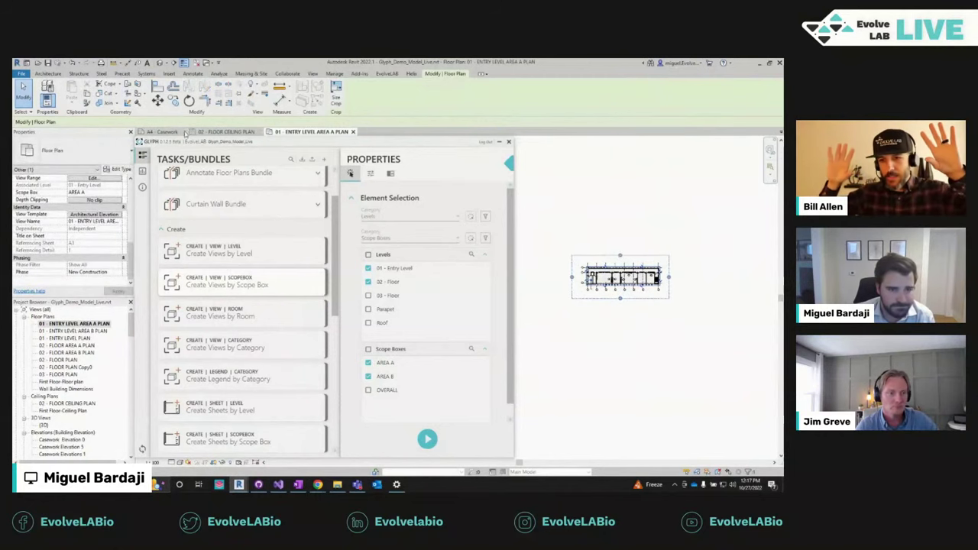
pyautogui.click(606, 191)
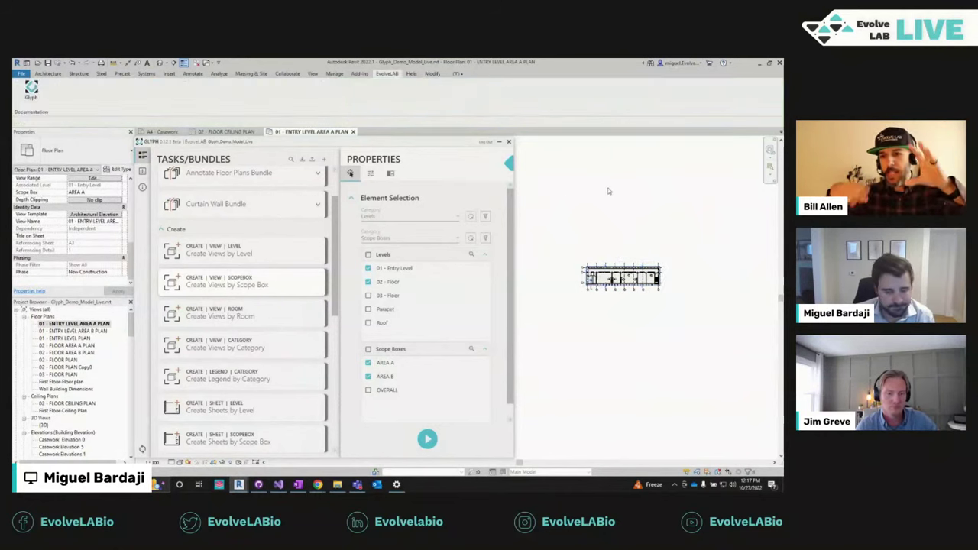
pyautogui.scroll(3, 604, 273)
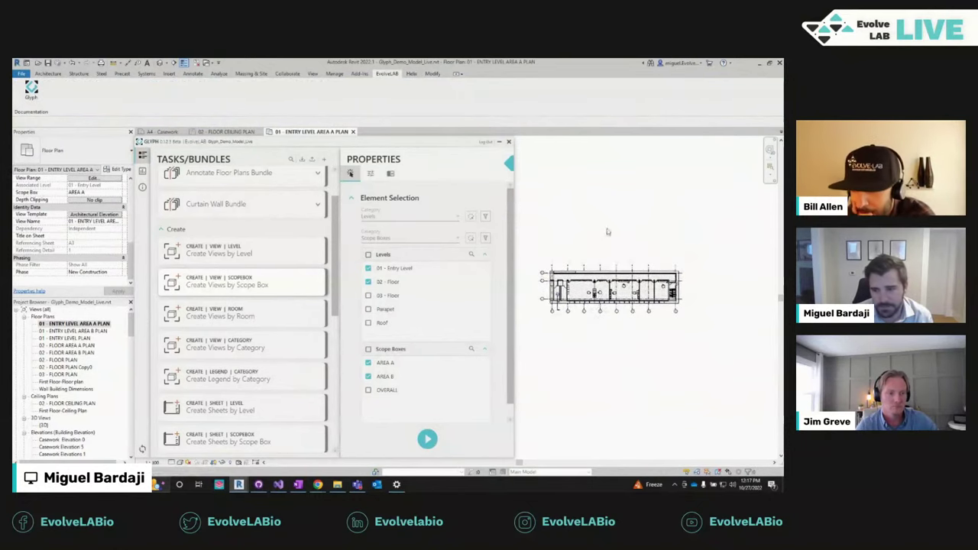
pyautogui.scroll(3, 607, 237)
# Step: In the Create Views by Room task, turn on Make Floor Plan with Callout as View Creation Setting
pyautogui.click(228, 337)
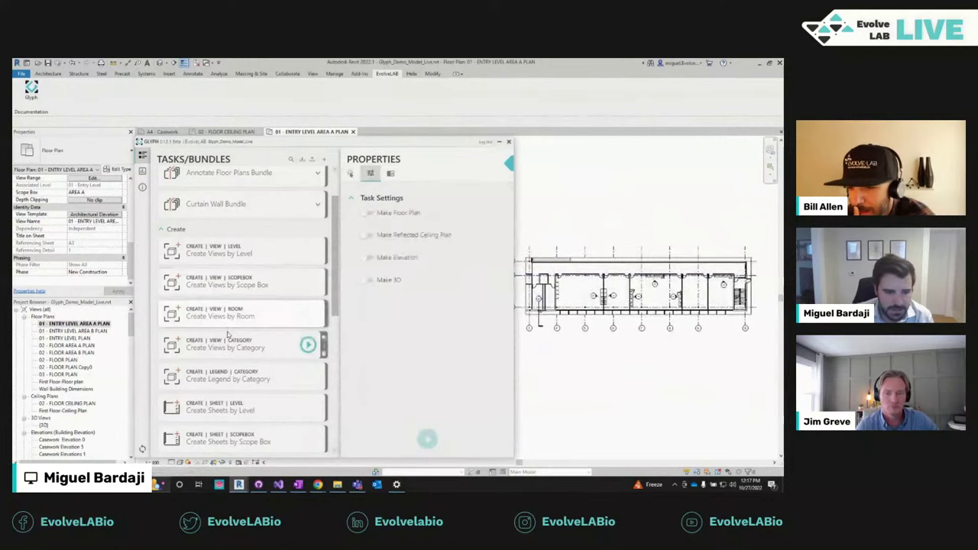
pyautogui.click(236, 325)
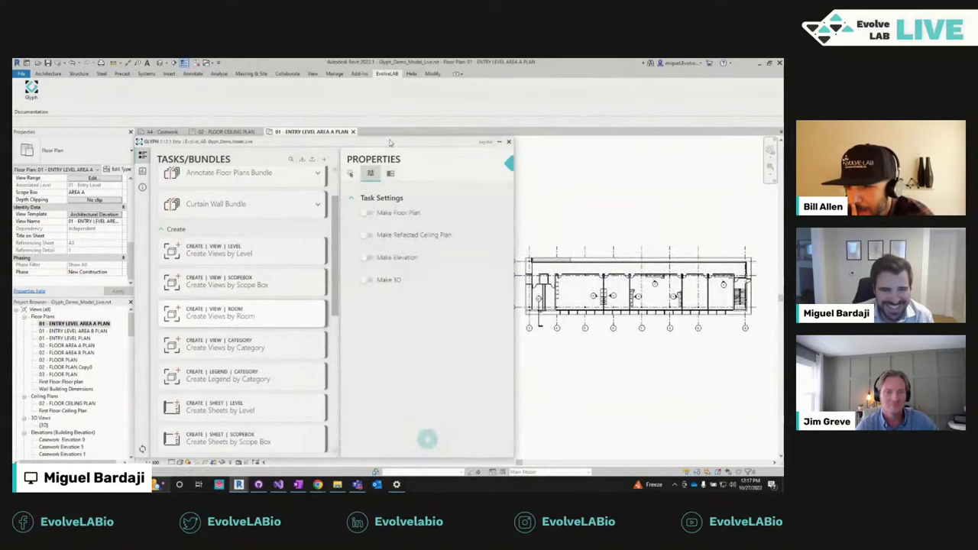
pyautogui.moveTo(390, 142); pyautogui.dragTo(394, 141)
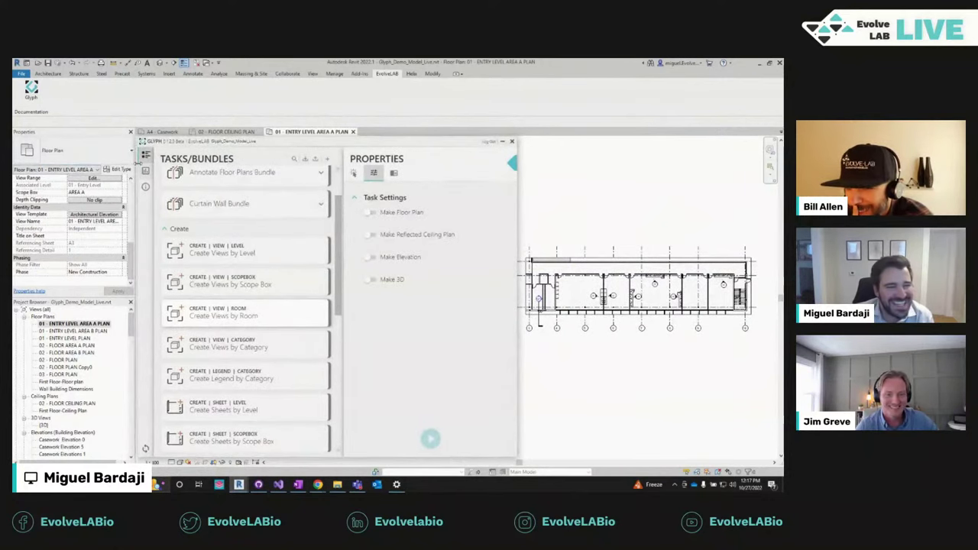
pyautogui.moveTo(134, 153); pyautogui.dragTo(119, 153)
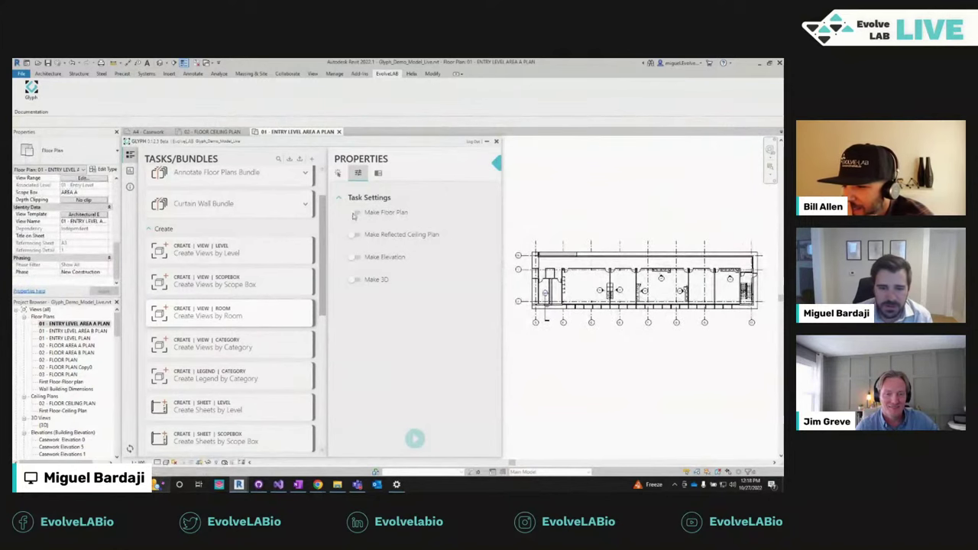
pyautogui.click(356, 212)
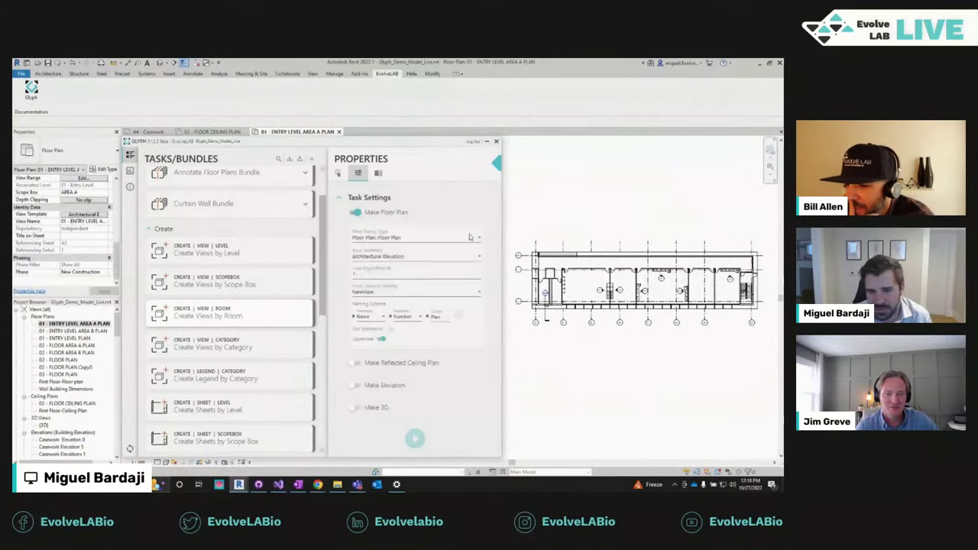
pyautogui.click(359, 290)
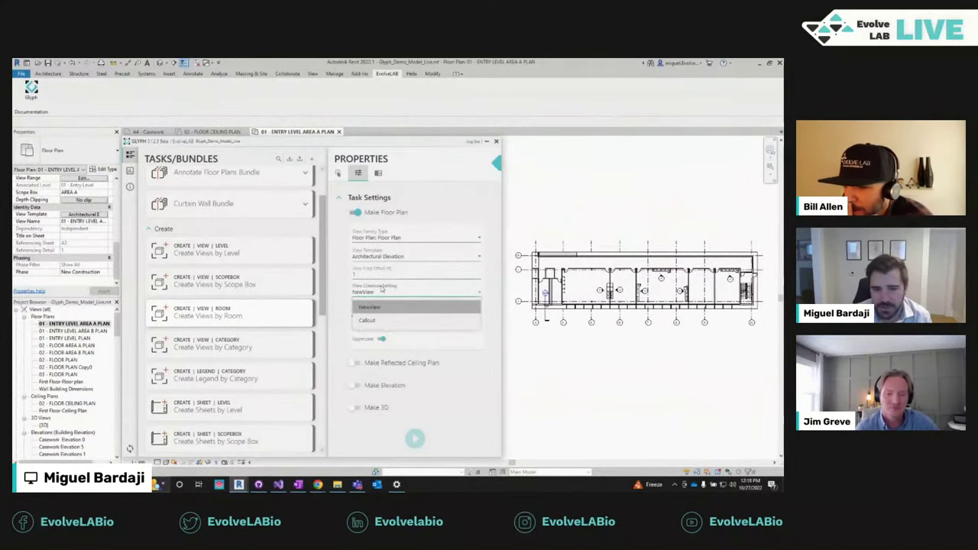
pyautogui.click(367, 320)
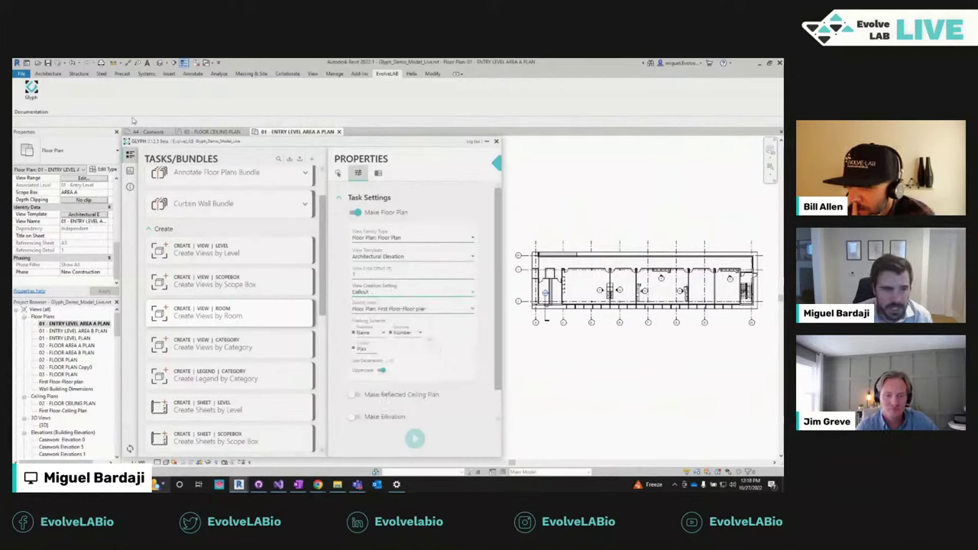
# Step: Open the First Floor-Floor plan and set it as the callouts' parent view
pyautogui.doubleClick(63, 381)
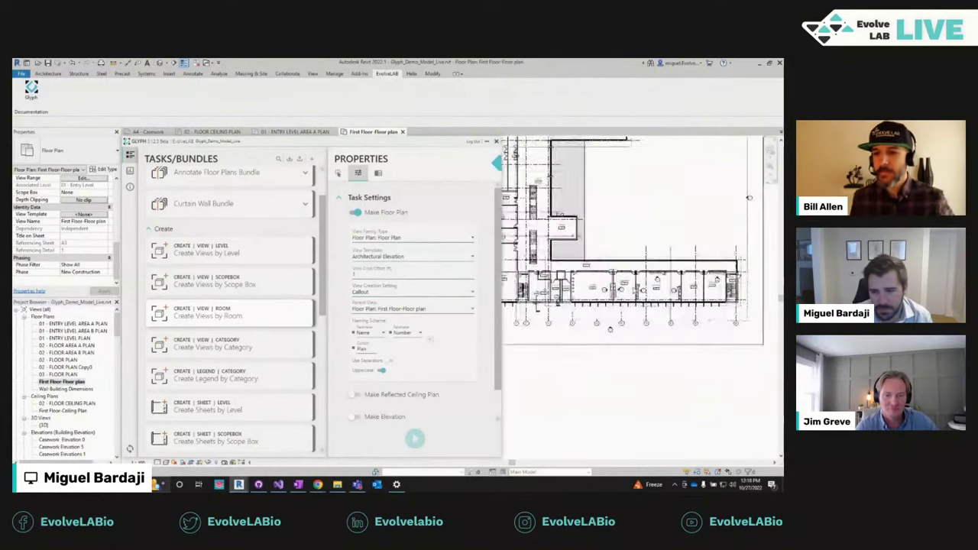
pyautogui.scroll(-3, 612, 336)
pyautogui.scroll(4, 612, 336)
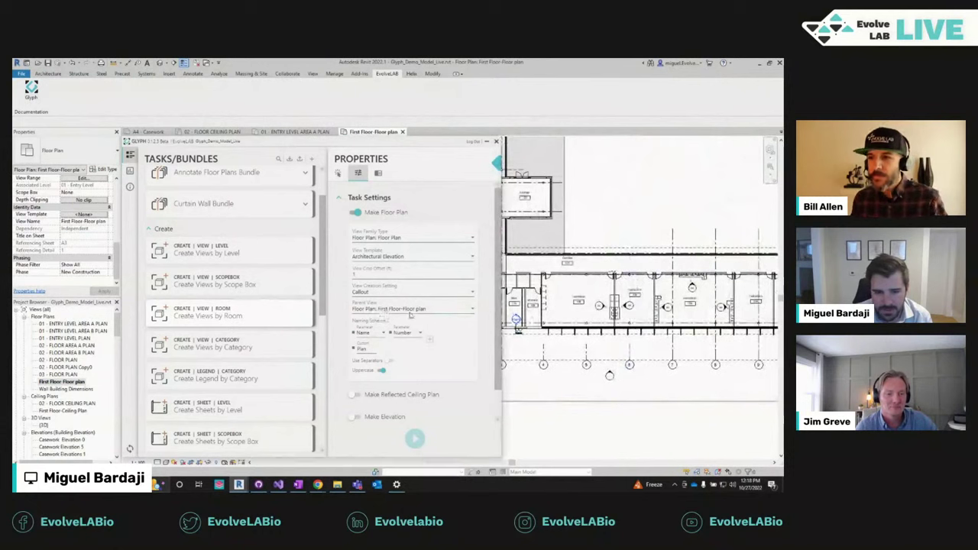
pyautogui.click(381, 311)
pyautogui.click(413, 395)
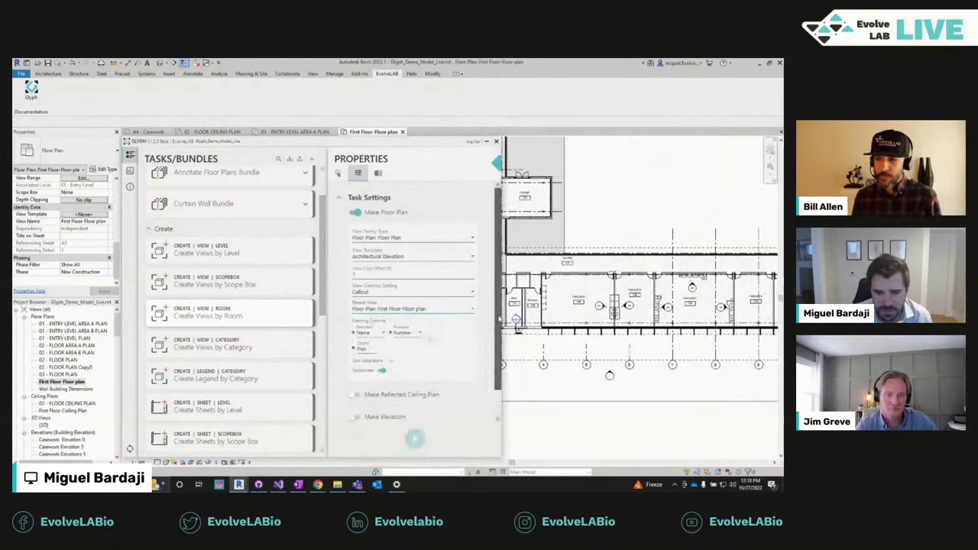
pyautogui.scroll(-1, 498, 316)
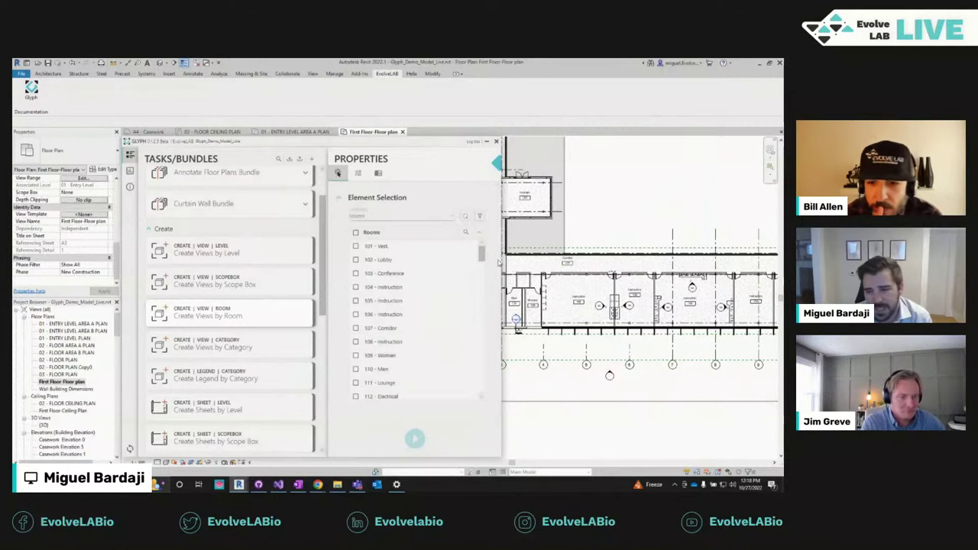
# Step: Pick rooms 106 Instruction and 109 Women directly in the plan as the task's rooms
pyautogui.scroll(-10, 491, 252)
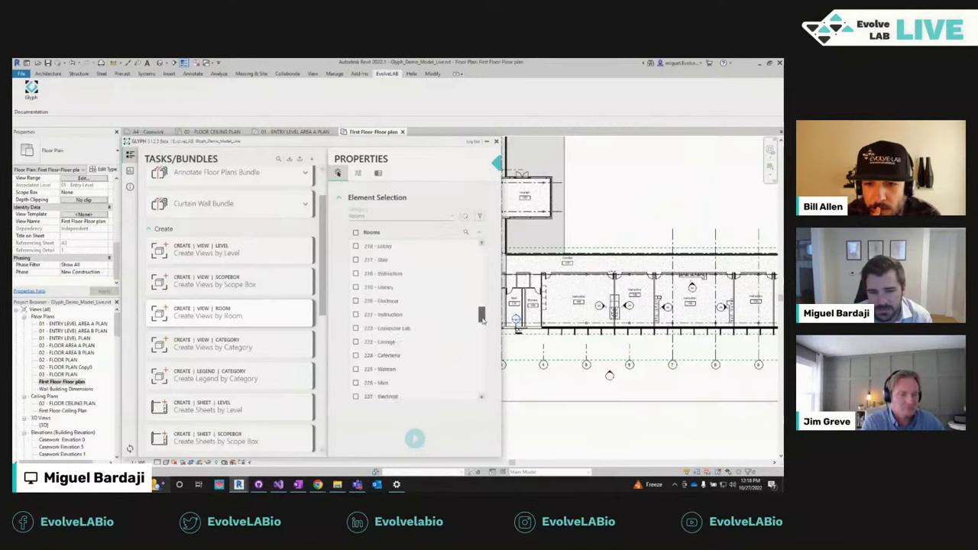
pyautogui.scroll(-4, 480, 356)
pyautogui.scroll(10, 481, 306)
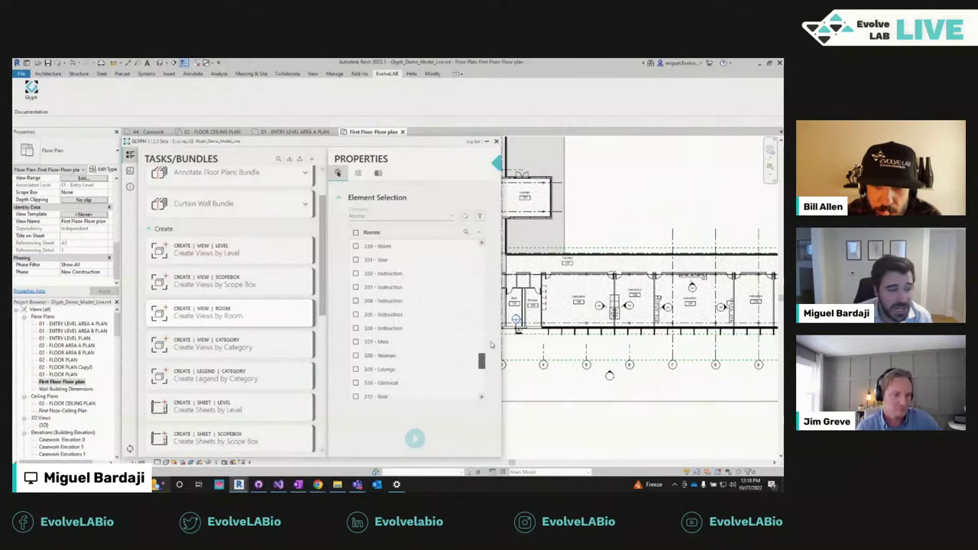
pyautogui.scroll(2, 489, 252)
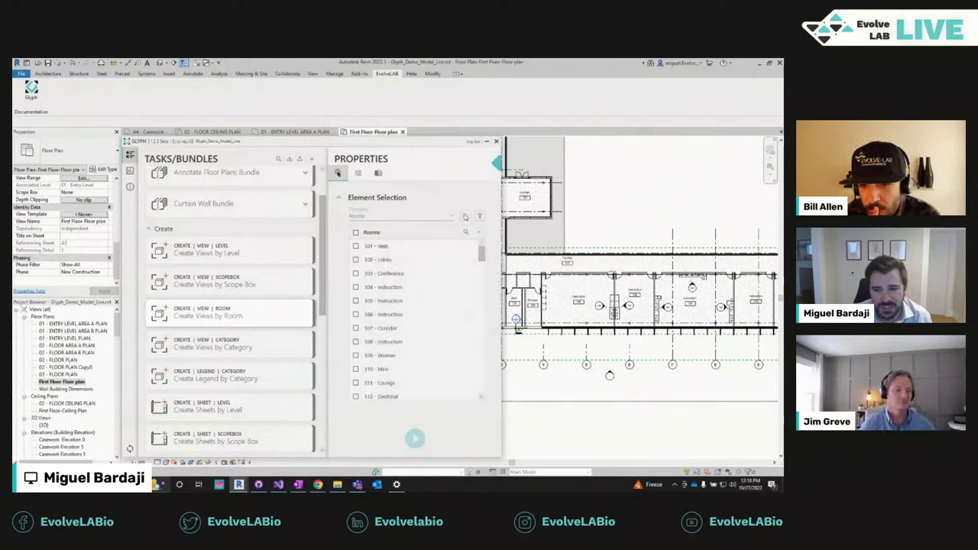
pyautogui.click(466, 219)
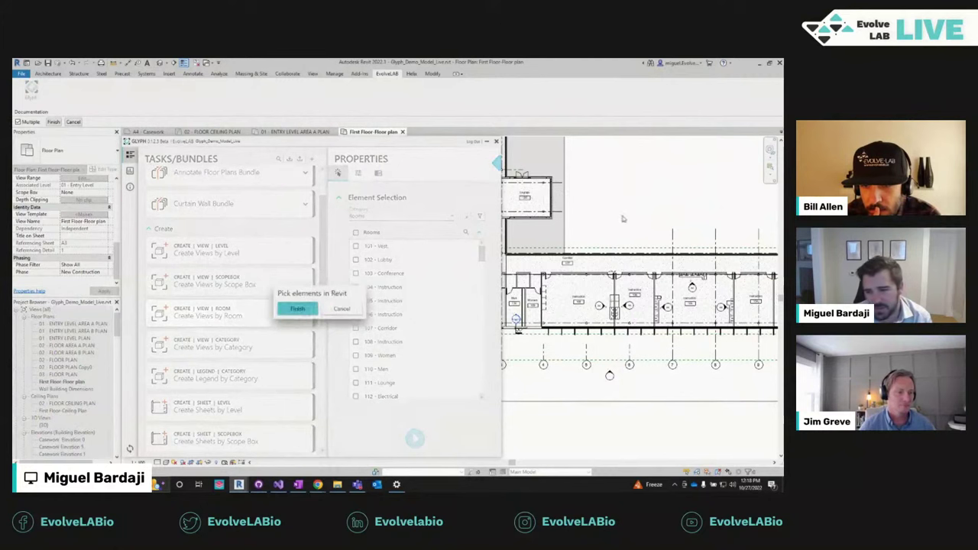
pyautogui.click(645, 294)
pyautogui.click(532, 306)
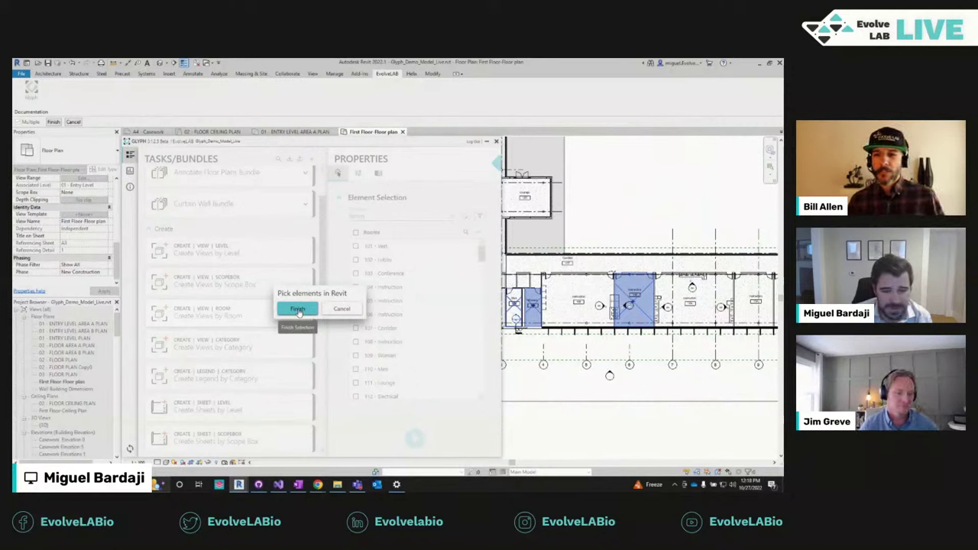
pyautogui.click(298, 309)
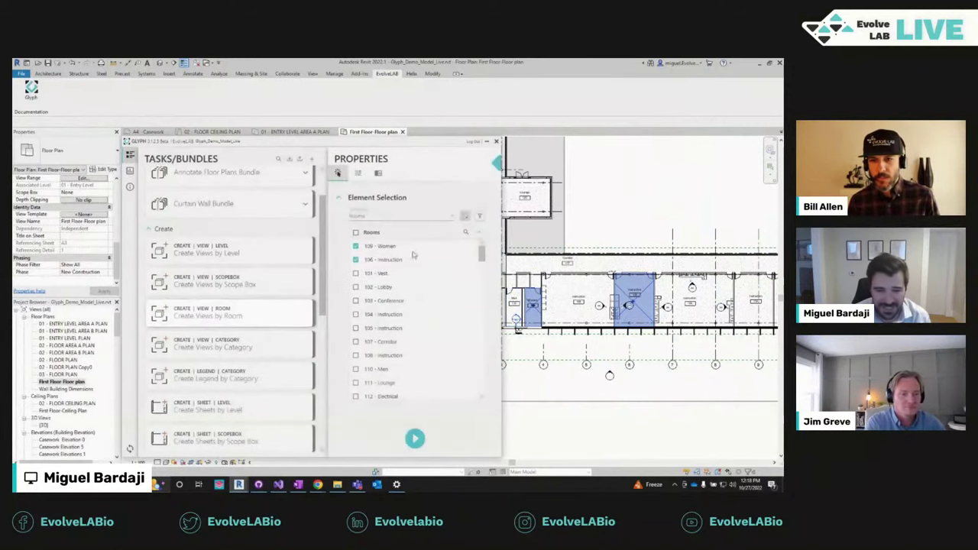
pyautogui.moveTo(481, 253); pyautogui.dragTo(482, 281)
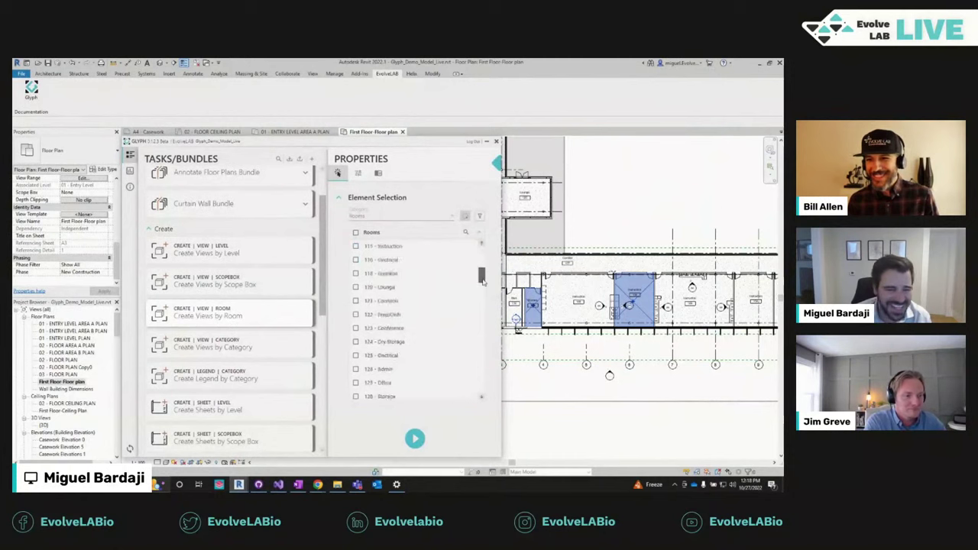
pyautogui.scroll(5, 482, 281)
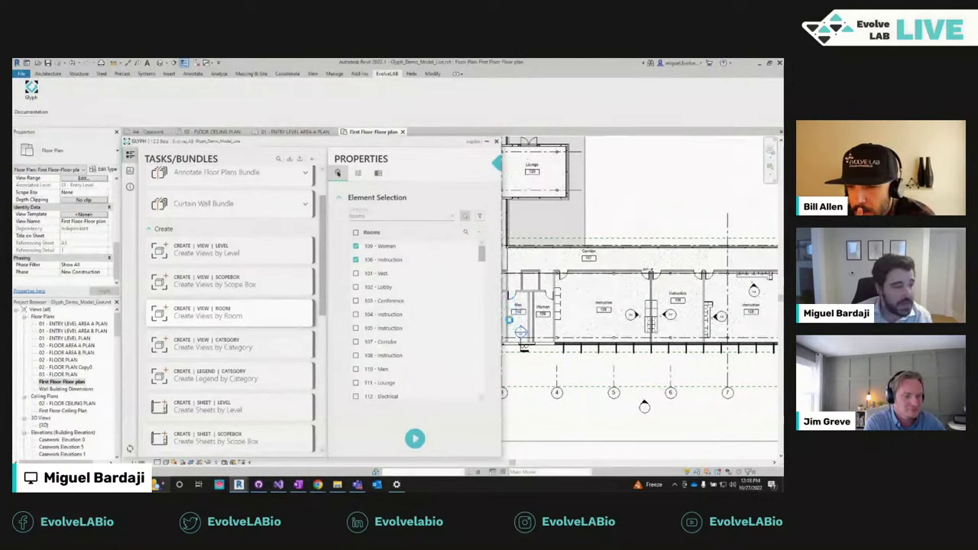
# Step: Go to the INSTRUCTION 106 PLAN view from the new room 106 callout
pyautogui.scroll(2, 585, 303)
pyautogui.moveTo(765, 276); pyautogui.dragTo(604, 259, button='middle')
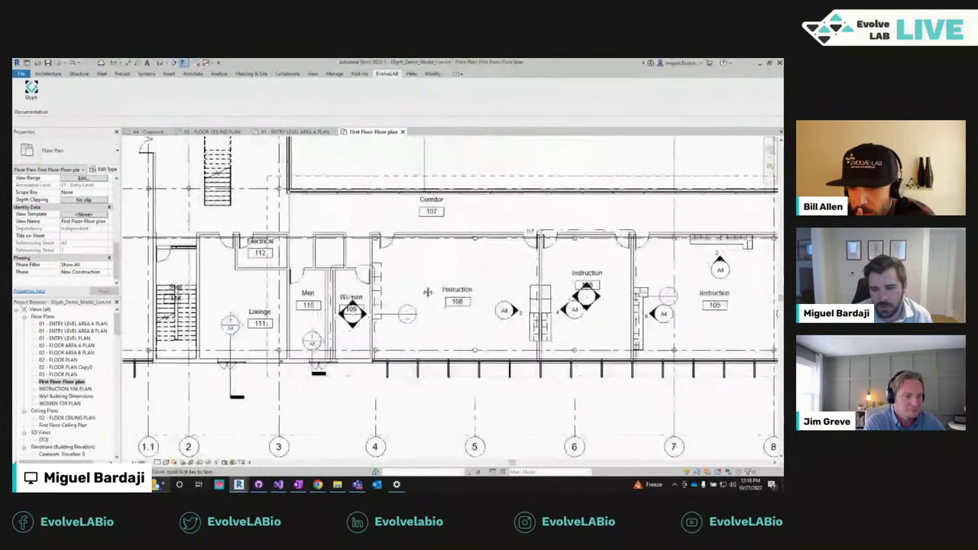
pyautogui.scroll(2, 756, 221)
pyautogui.click(534, 234)
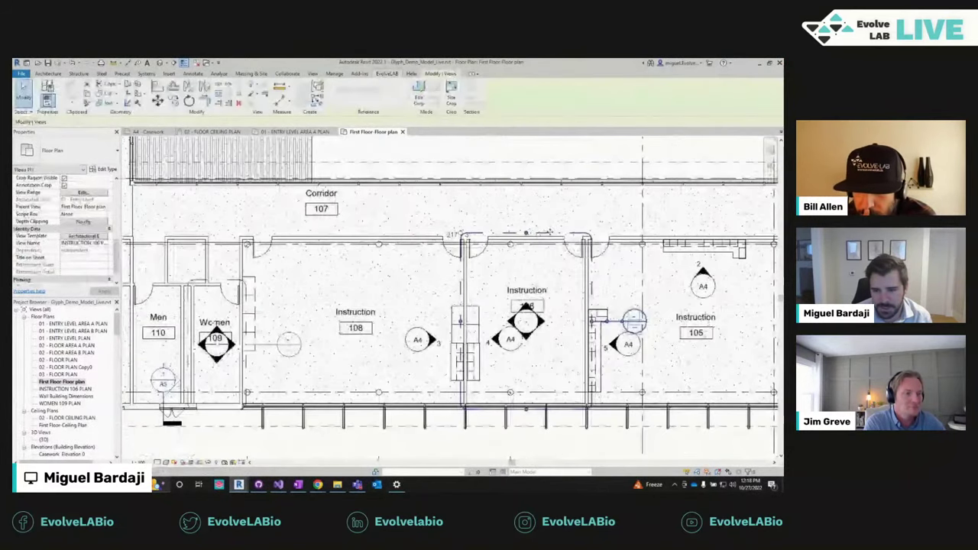
pyautogui.rightClick(551, 234)
pyautogui.click(585, 280)
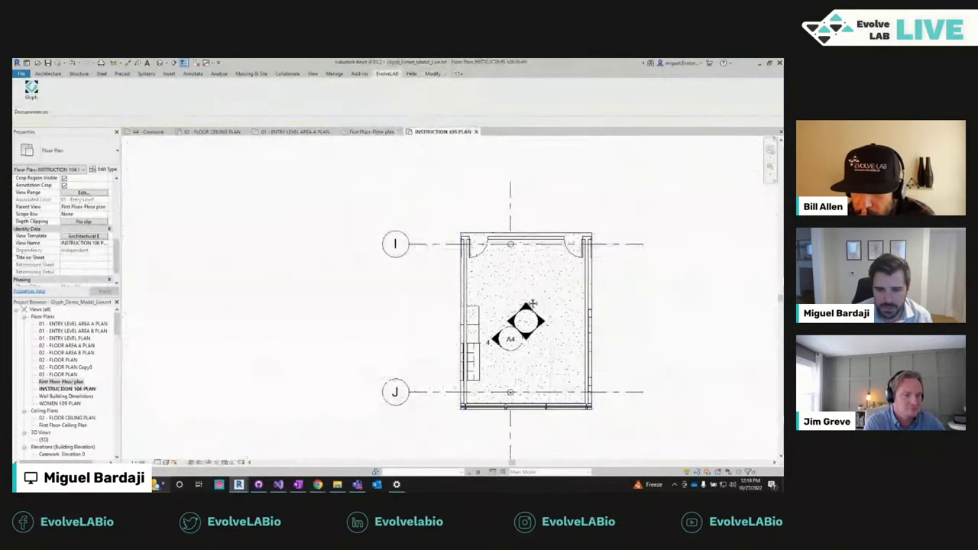
# Step: Open room 106's north elevation, then close both the elevation and INSTRUCTION 106 PLAN views
pyautogui.scroll(2, 606, 369)
pyautogui.scroll(-2, 441, 252)
pyautogui.doubleClick(430, 271)
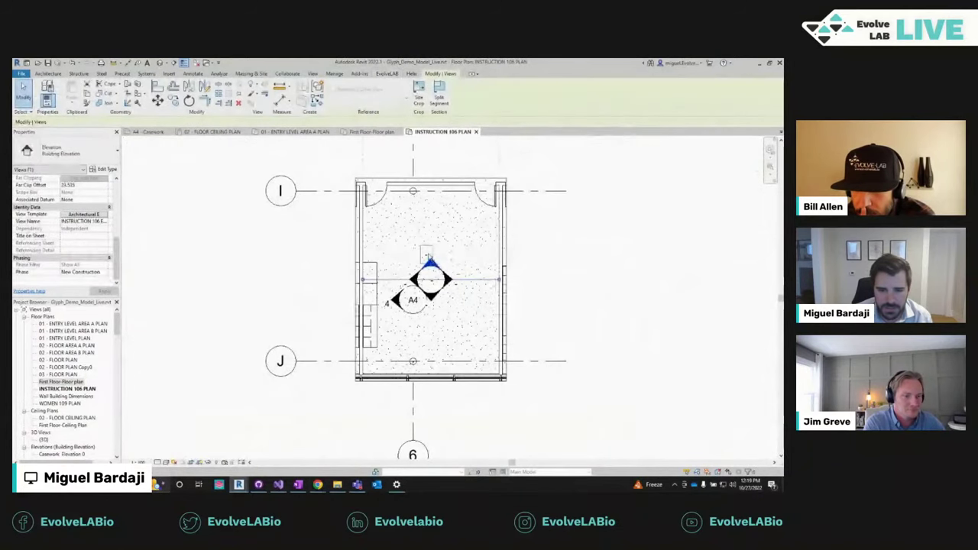
pyautogui.scroll(-2, 428, 172)
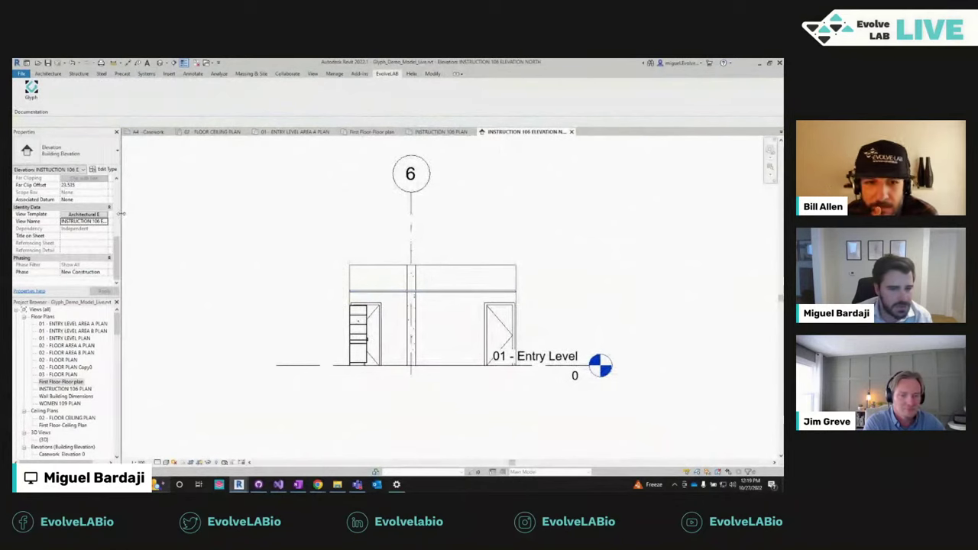
pyautogui.moveTo(120, 219); pyautogui.dragTo(249, 226)
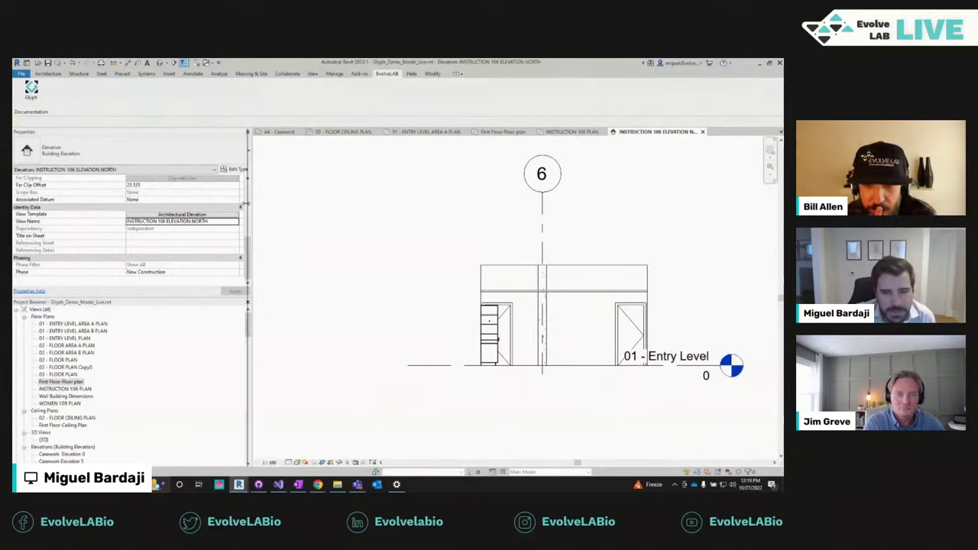
pyautogui.moveTo(246, 203); pyautogui.dragTo(149, 204)
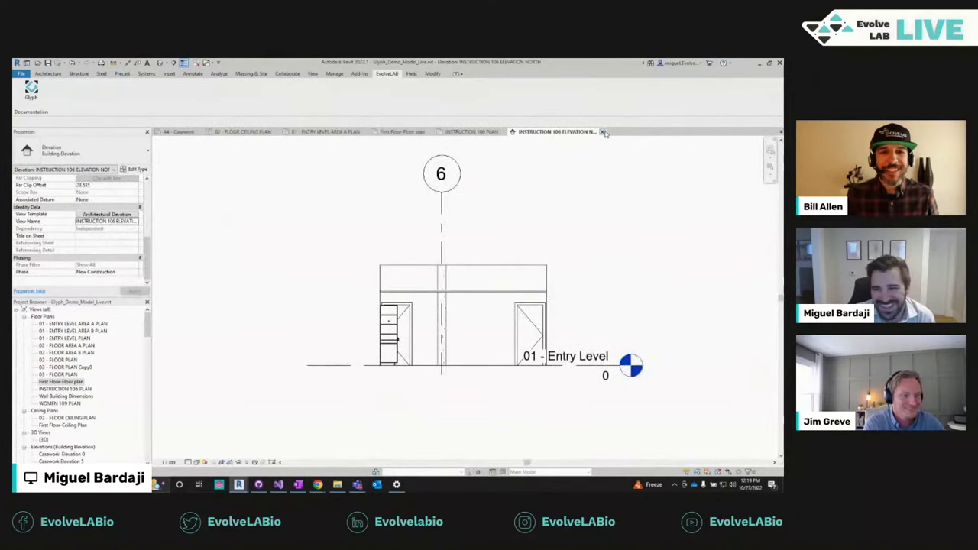
pyautogui.click(603, 132)
pyautogui.click(505, 132)
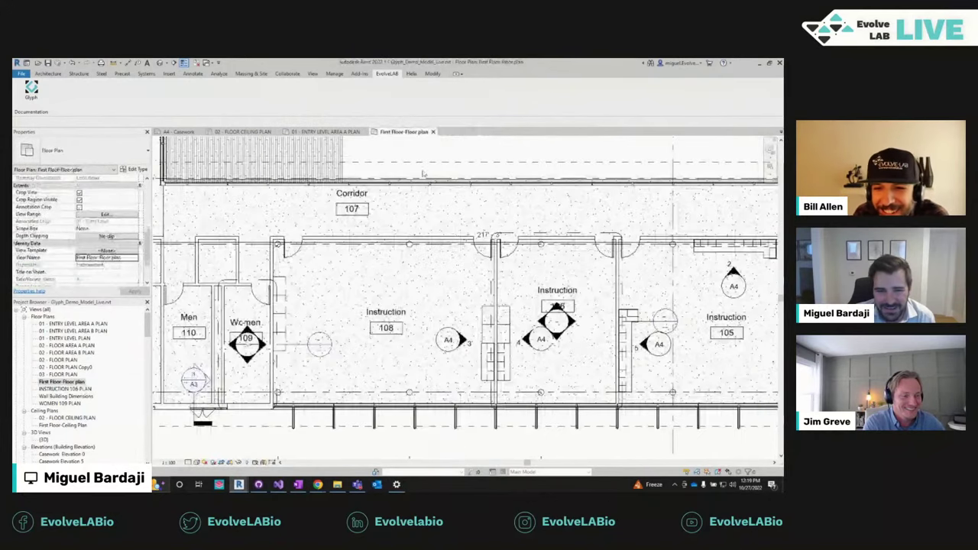
# Step: Bring Glyph back and zoom out and pan the First Floor plan to show grid lines 6 to 8
pyautogui.moveTo(238, 484)
pyautogui.click(268, 447)
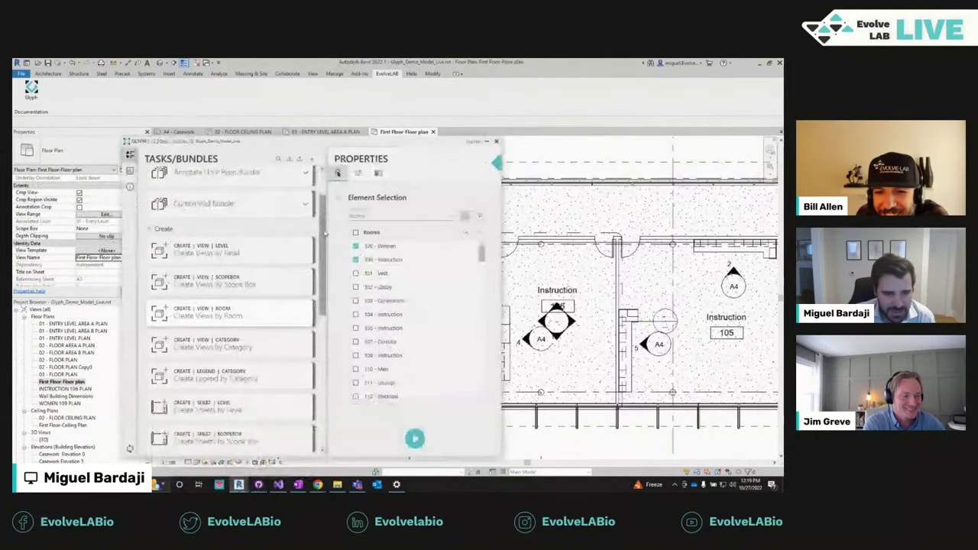
pyautogui.scroll(2, 290, 226)
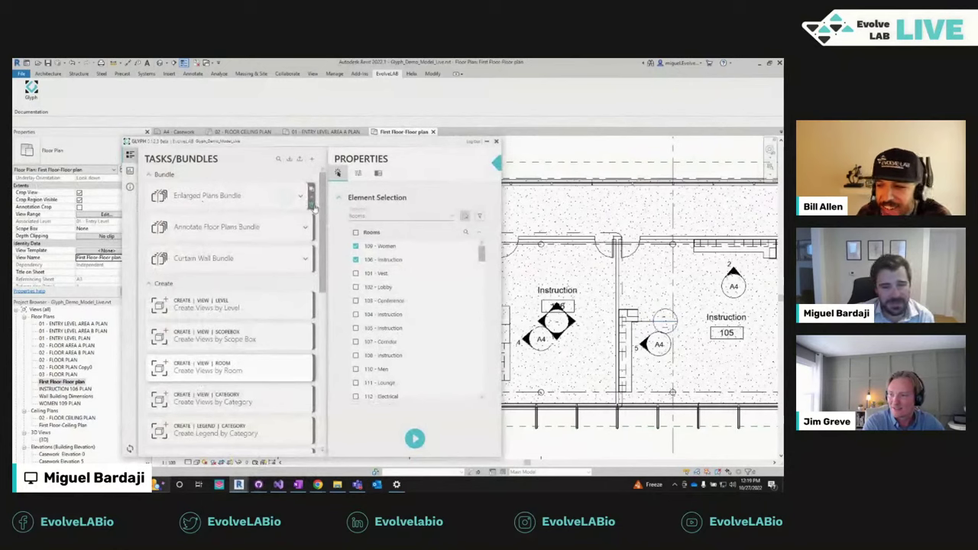
pyautogui.scroll(-2, 319, 217)
pyautogui.scroll(-3, 320, 218)
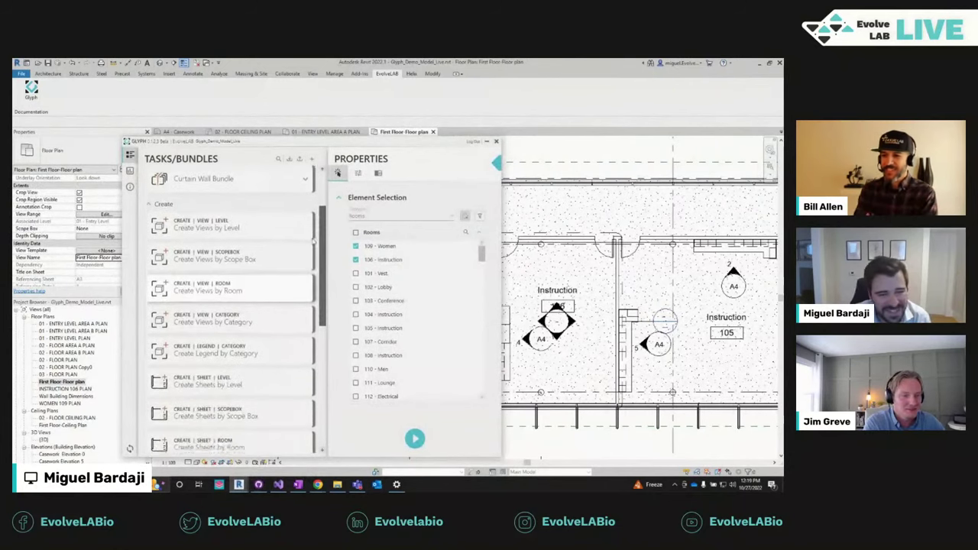
pyautogui.moveTo(190, 277)
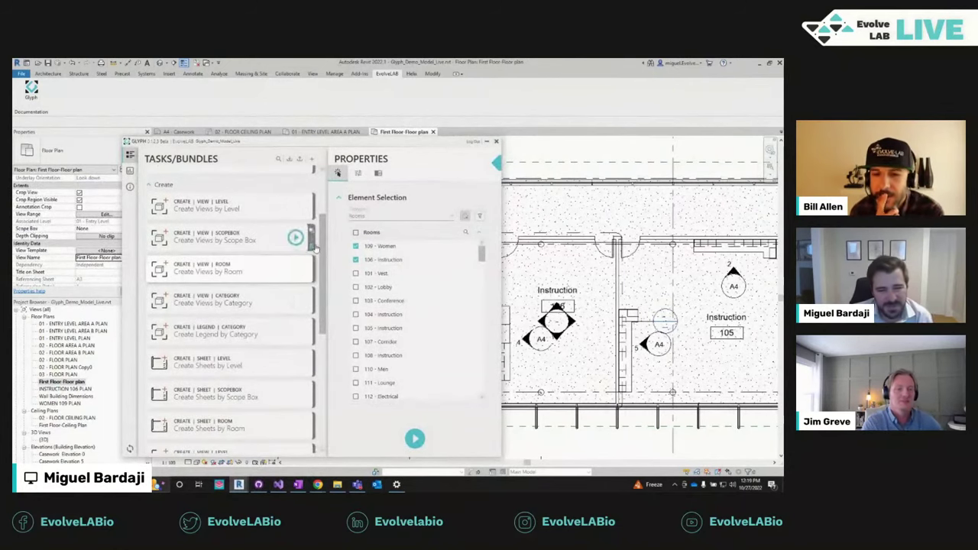
pyautogui.scroll(-1, 328, 254)
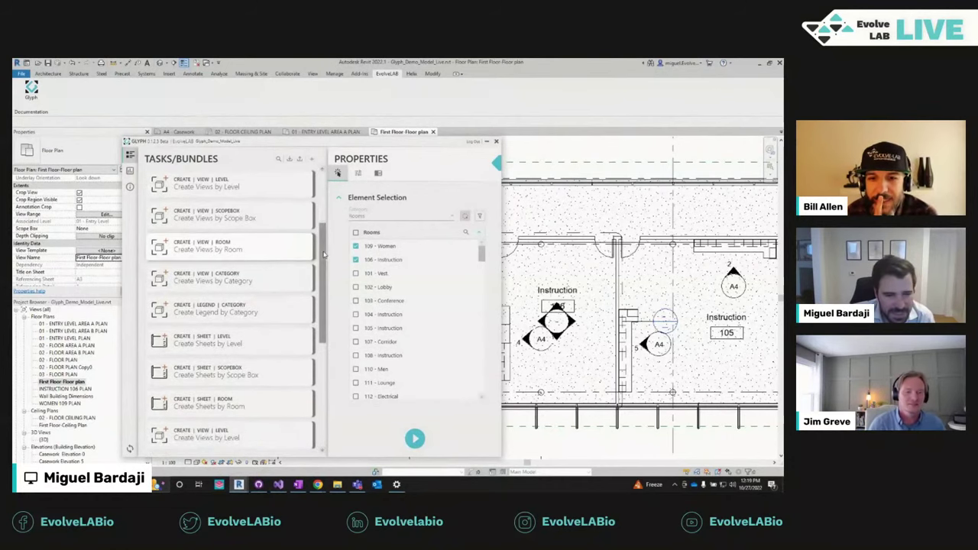
pyautogui.scroll(-1, 329, 253)
pyautogui.moveTo(367, 145); pyautogui.dragTo(377, 142)
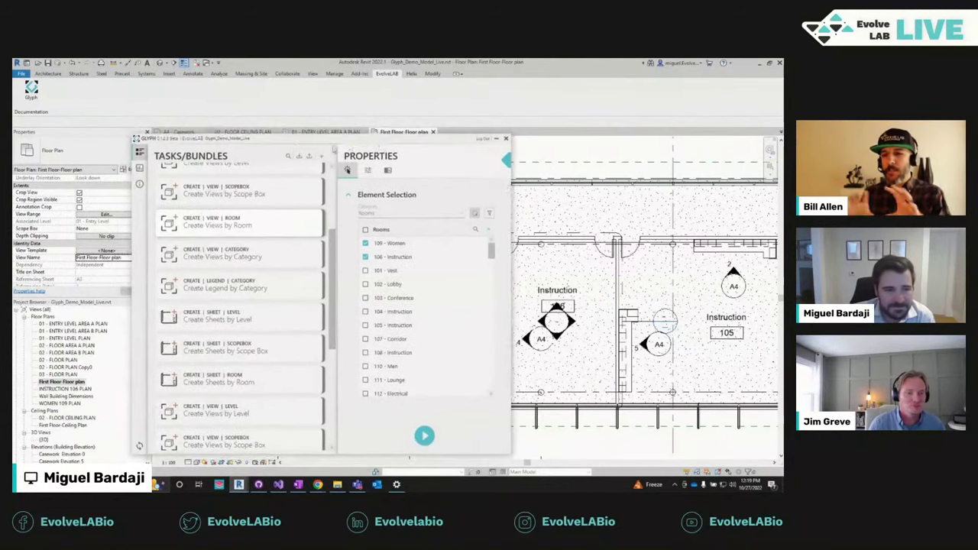
pyautogui.moveTo(296, 138); pyautogui.dragTo(298, 142)
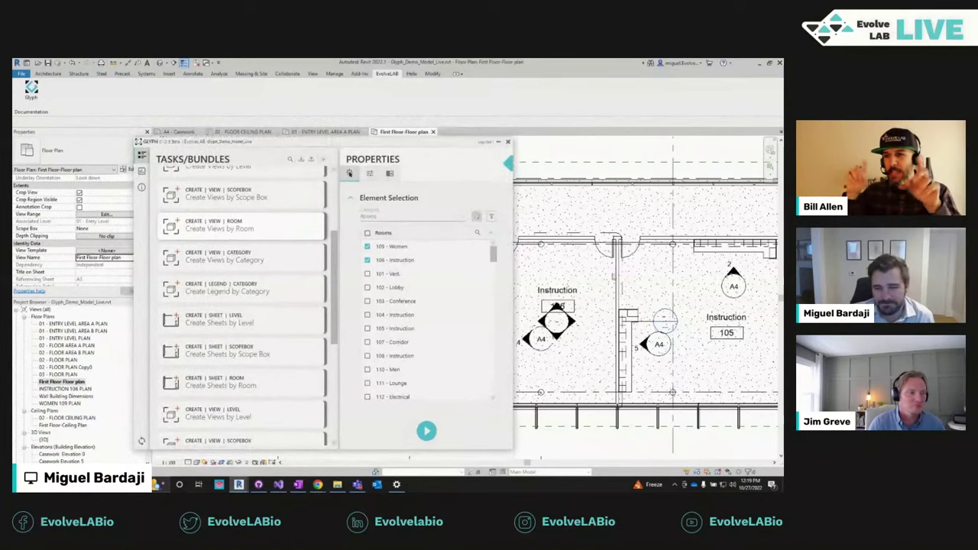
pyautogui.scroll(-2, 607, 330)
pyautogui.moveTo(544, 422); pyautogui.dragTo(578, 410, button='middle')
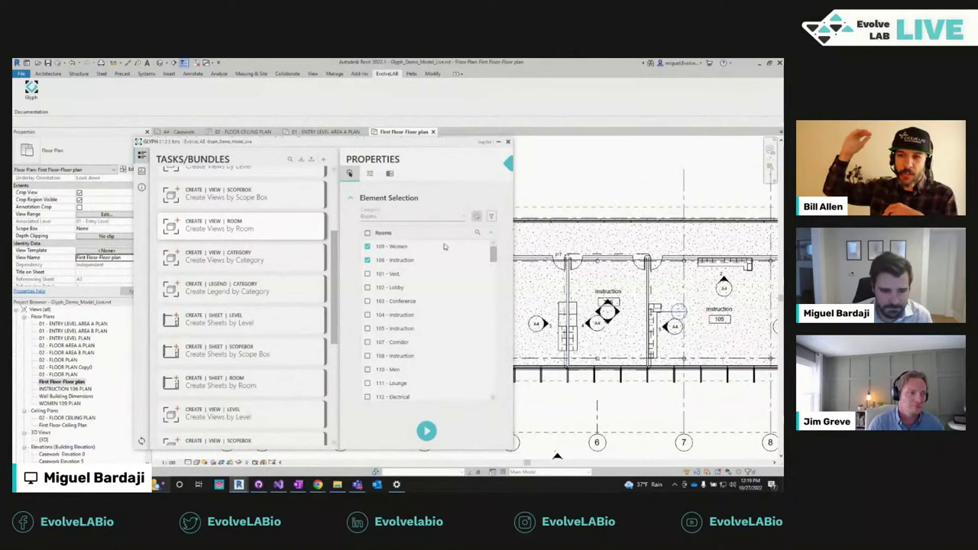
# Step: Uncheck 109 - Women and 106 - Instruction, then test a 'wo' room search and clear it
pyautogui.click(366, 246)
pyautogui.click(367, 260)
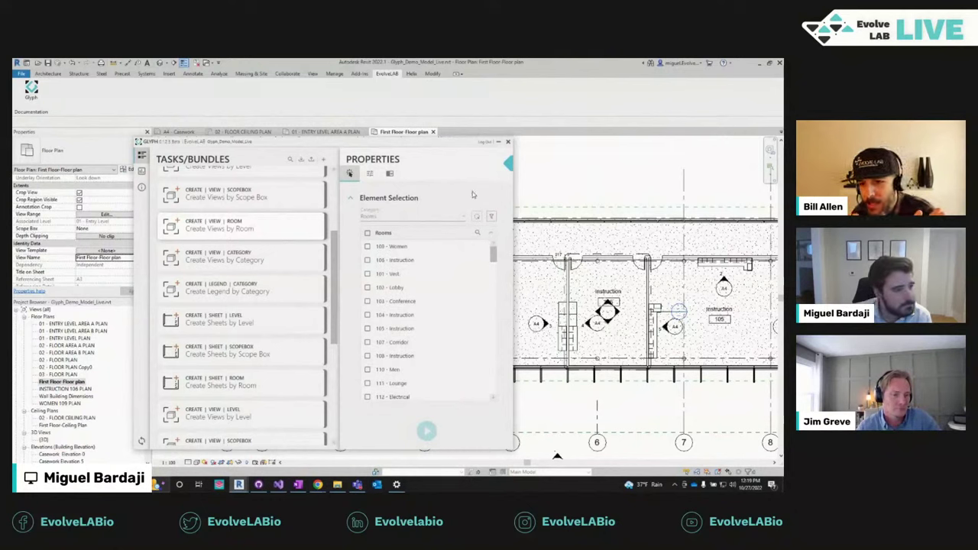
pyautogui.click(478, 235)
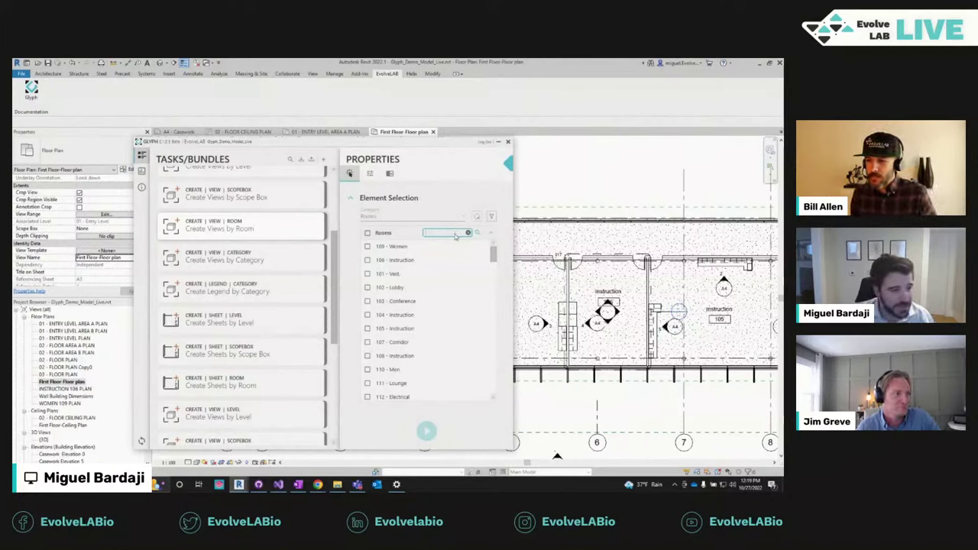
pyautogui.write('wo')
pyautogui.press('capslock')
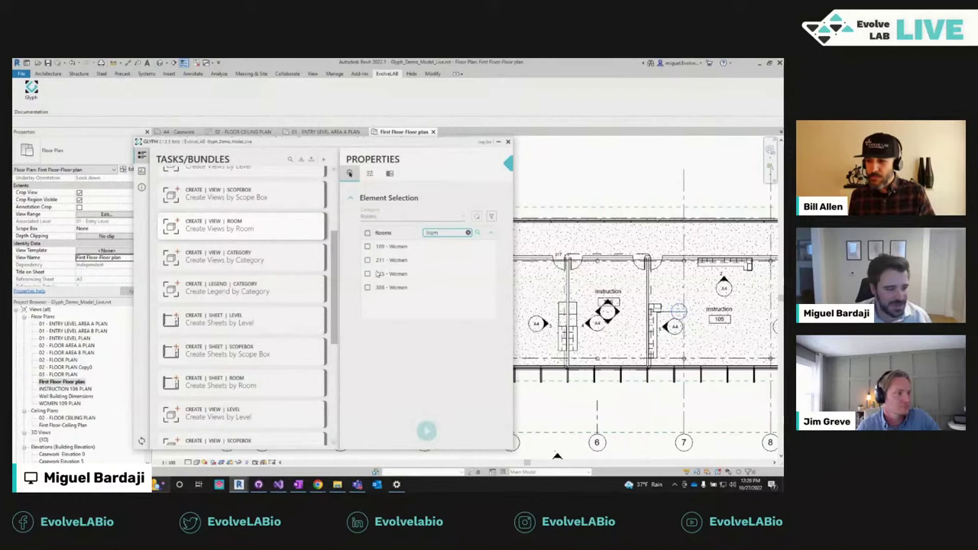
pyautogui.click(468, 233)
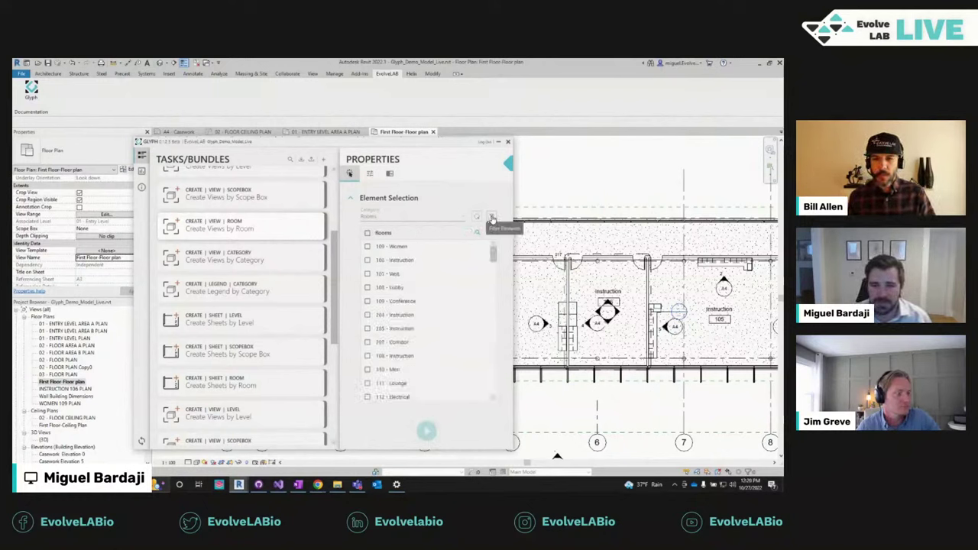
# Step: Filter the room list to rooms whose Name contains 'Women', selecting the four Women rooms
pyautogui.click(491, 217)
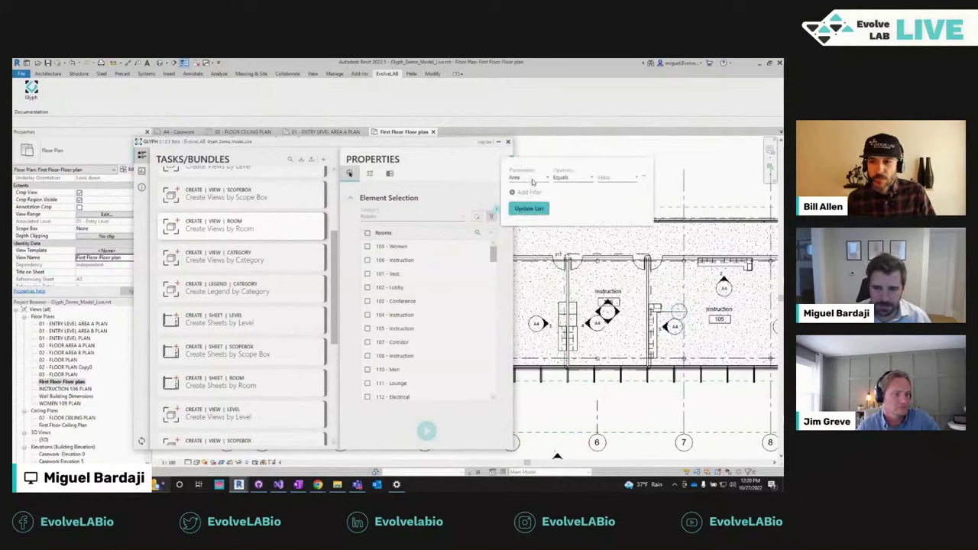
pyautogui.click(532, 180)
pyautogui.scroll(-3, 535, 244)
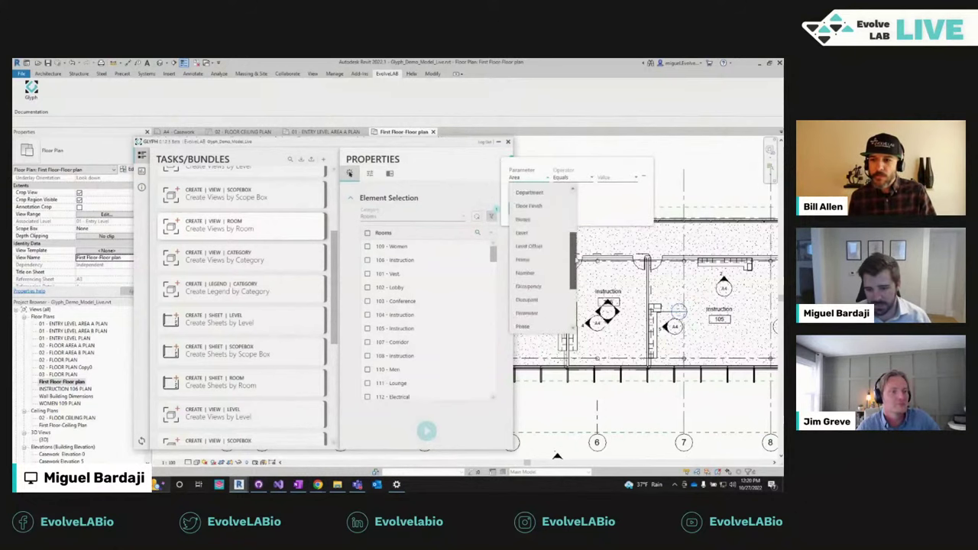
pyautogui.scroll(-2, 573, 256)
pyautogui.scroll(5, 572, 229)
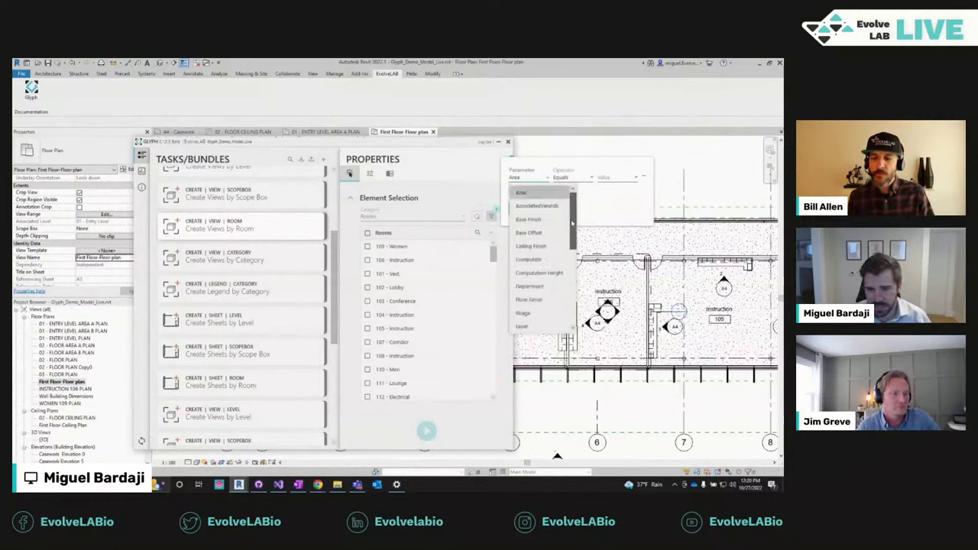
pyautogui.scroll(-5, 572, 229)
pyautogui.click(535, 260)
pyautogui.click(574, 180)
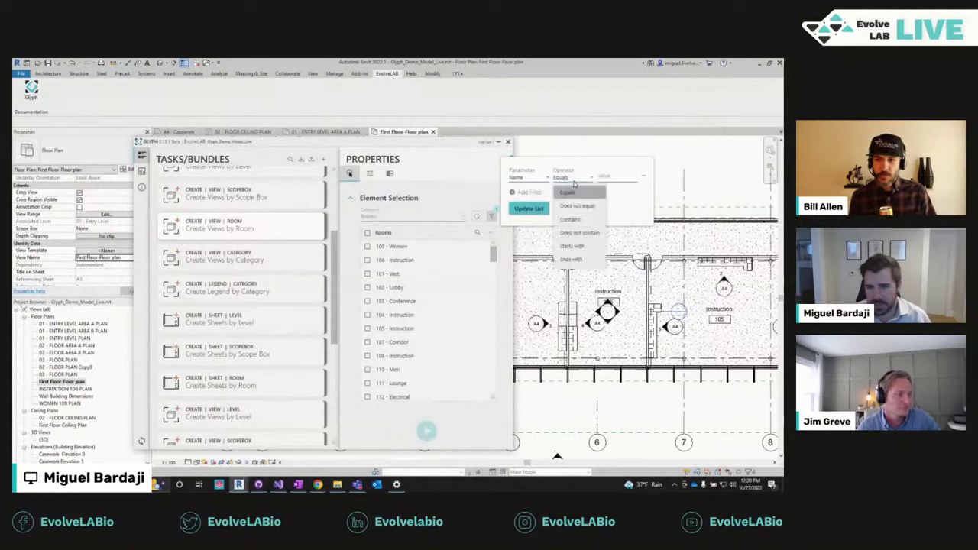
pyautogui.click(570, 219)
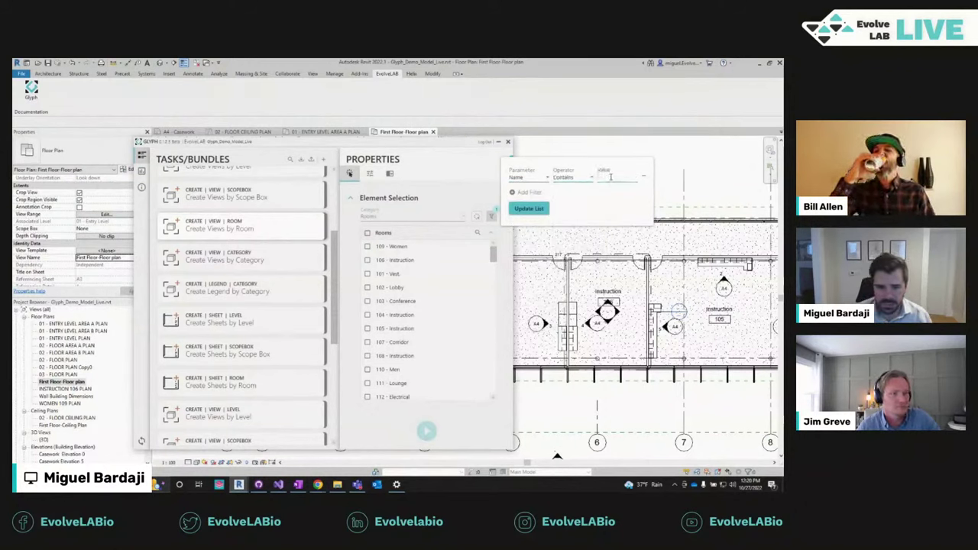
pyautogui.click(610, 176)
pyautogui.press('capslock')
pyautogui.write('Women')
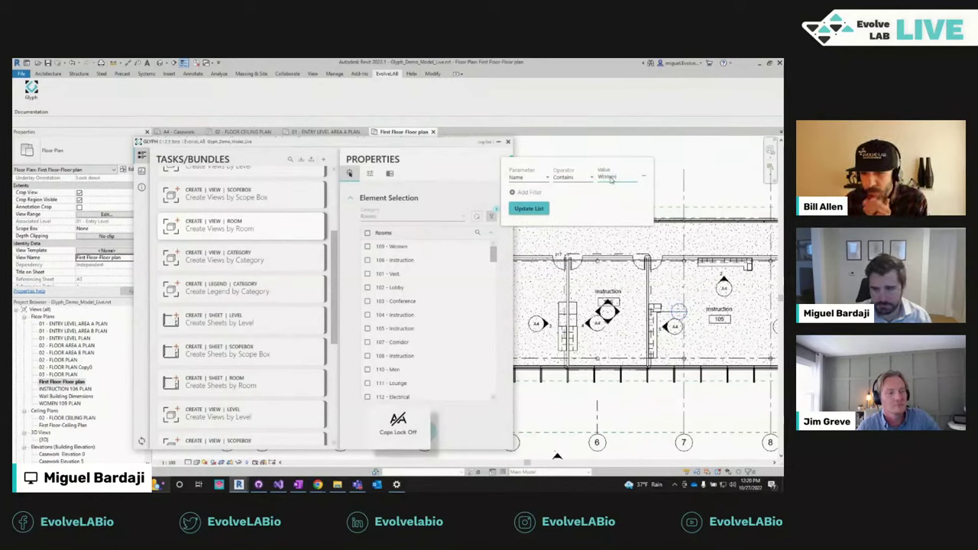
pyautogui.click(544, 208)
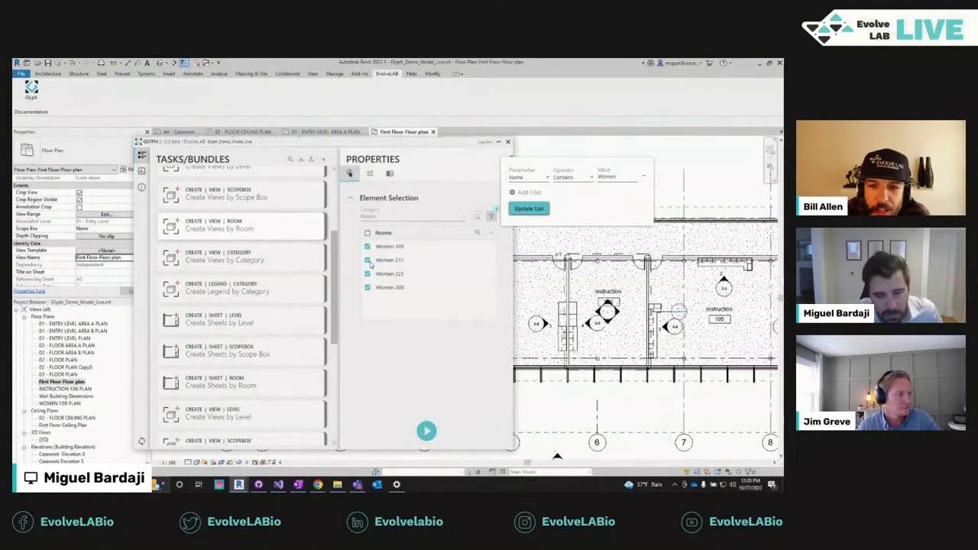
# Step: Delete the Women name filter row so the full room list returns
pyautogui.click(492, 218)
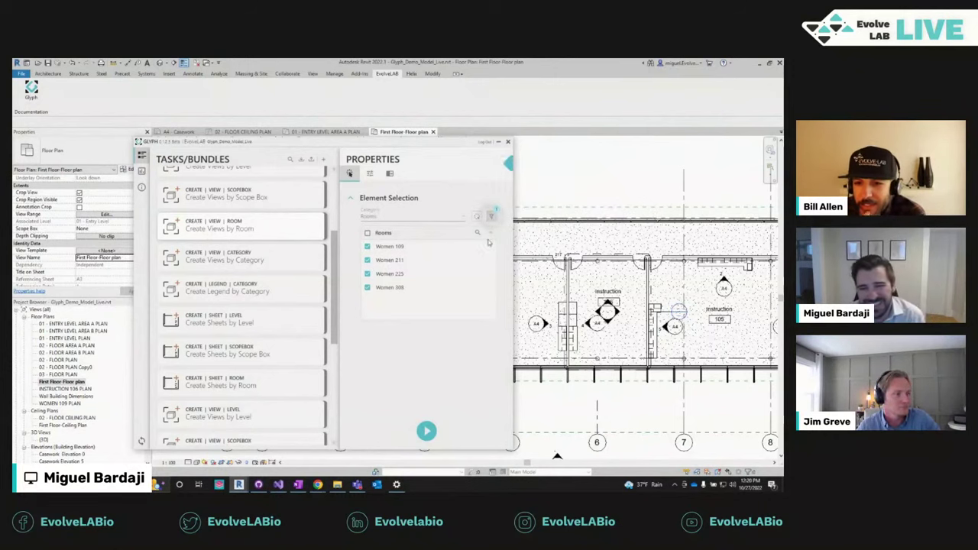
pyautogui.click(492, 217)
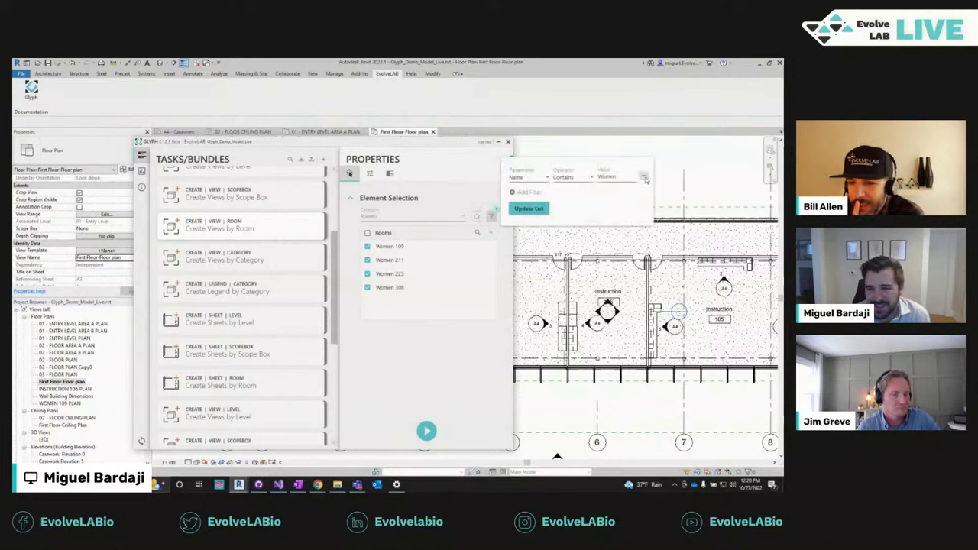
pyautogui.click(644, 177)
# Step: Check levels 01 - Entry Level and 02 - Floor, then scroll the Project Browser down to Sheets
pyautogui.scroll(-1, 306, 283)
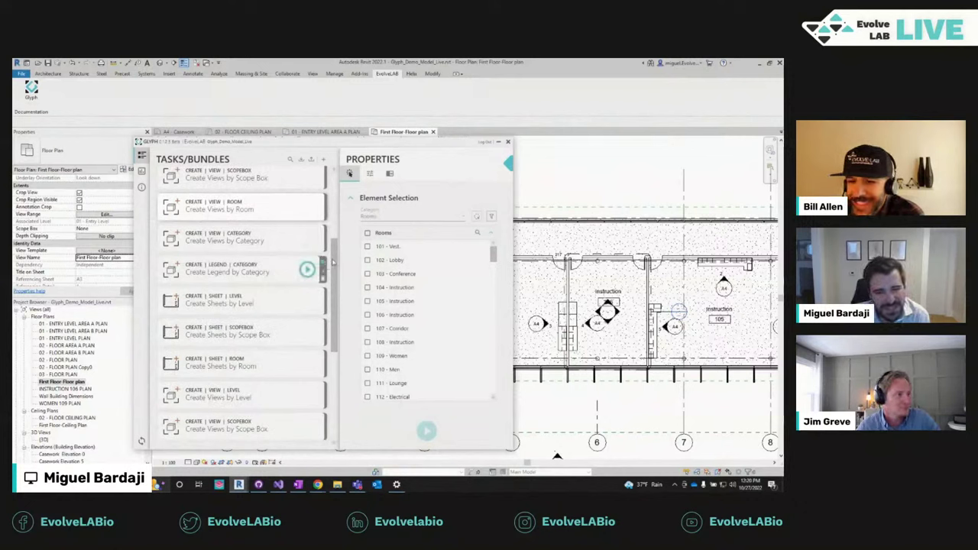
pyautogui.scroll(-1, 216, 281)
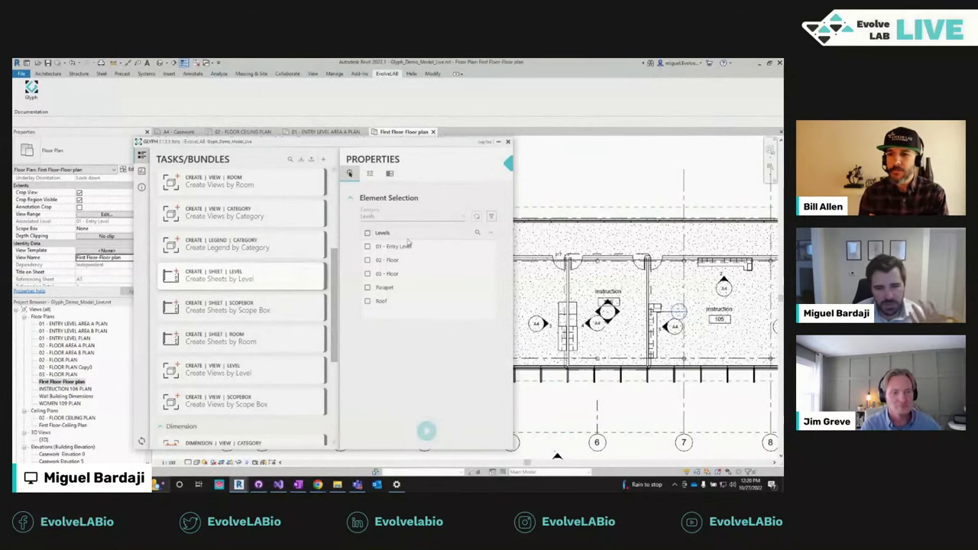
pyautogui.click(367, 246)
pyautogui.click(367, 260)
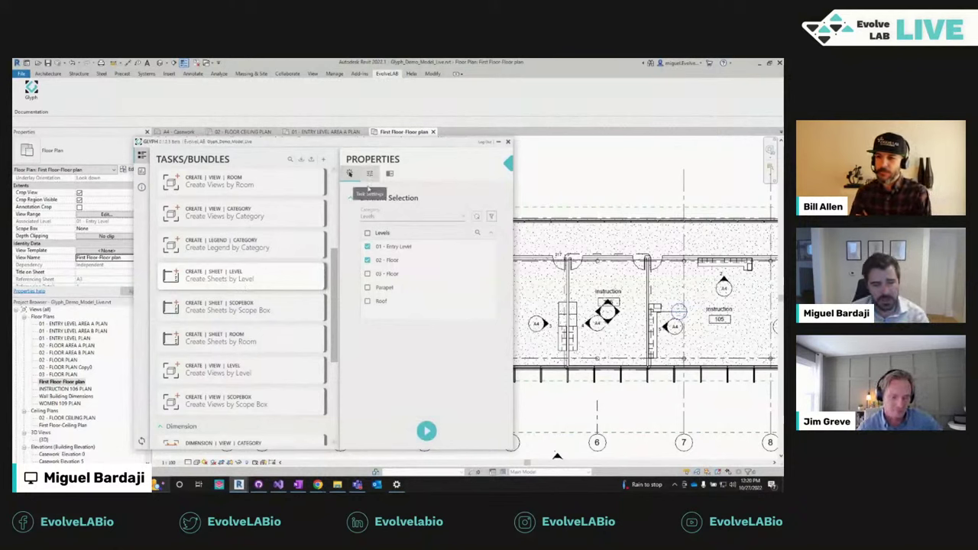
pyautogui.scroll(-1, 75, 398)
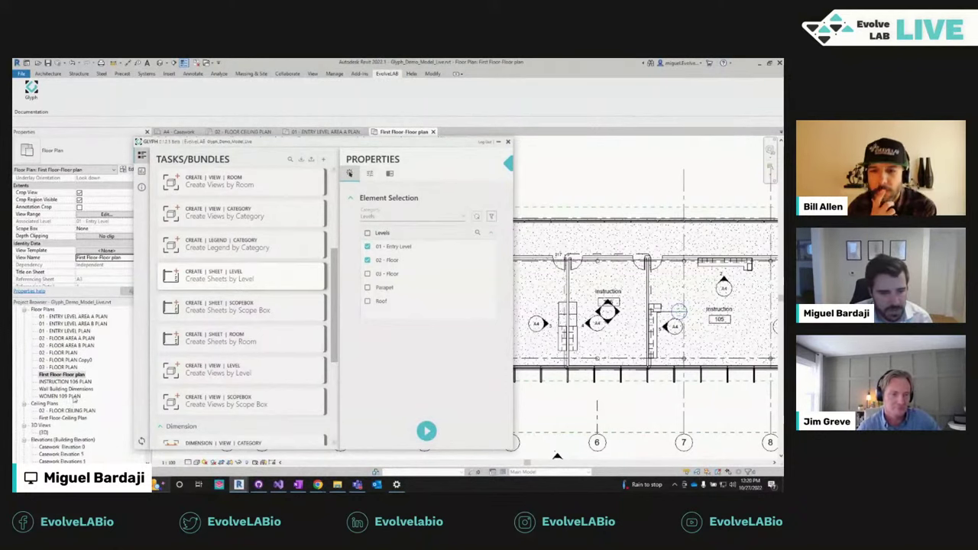
pyautogui.scroll(-10, 75, 399)
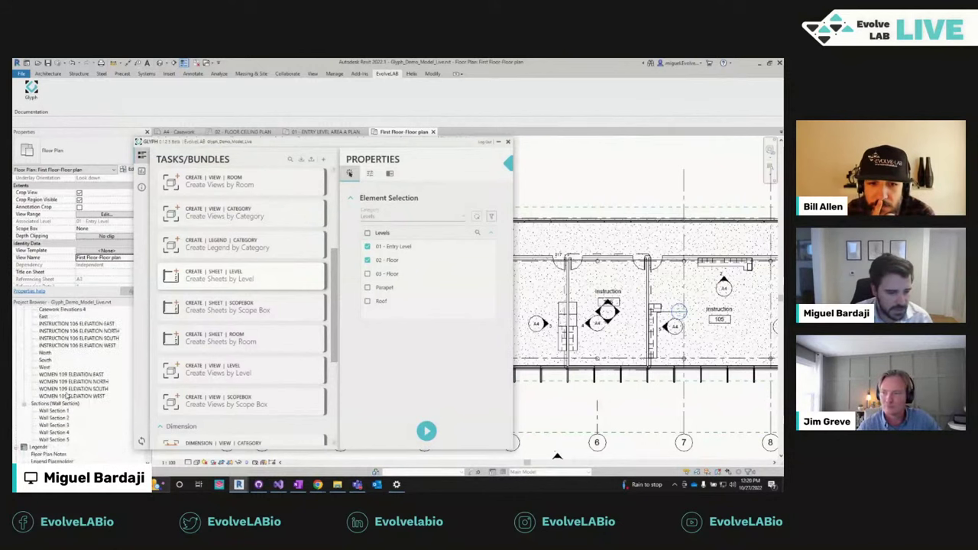
pyautogui.scroll(-4, 68, 396)
pyautogui.scroll(-4, 57, 388)
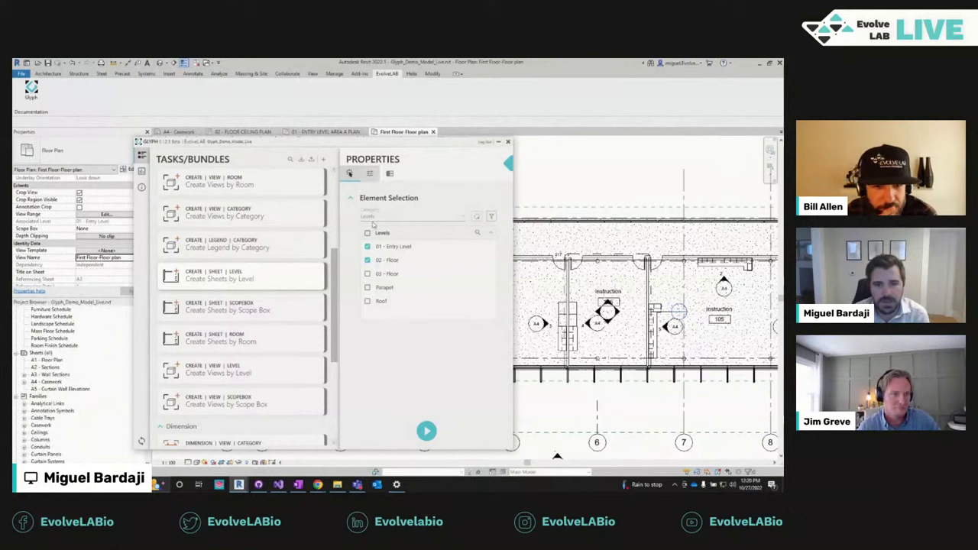
# Step: Run Create Sheets by Level with start number B1027 and custom name 'Level test', creating B1027 and B1028
pyautogui.click(370, 174)
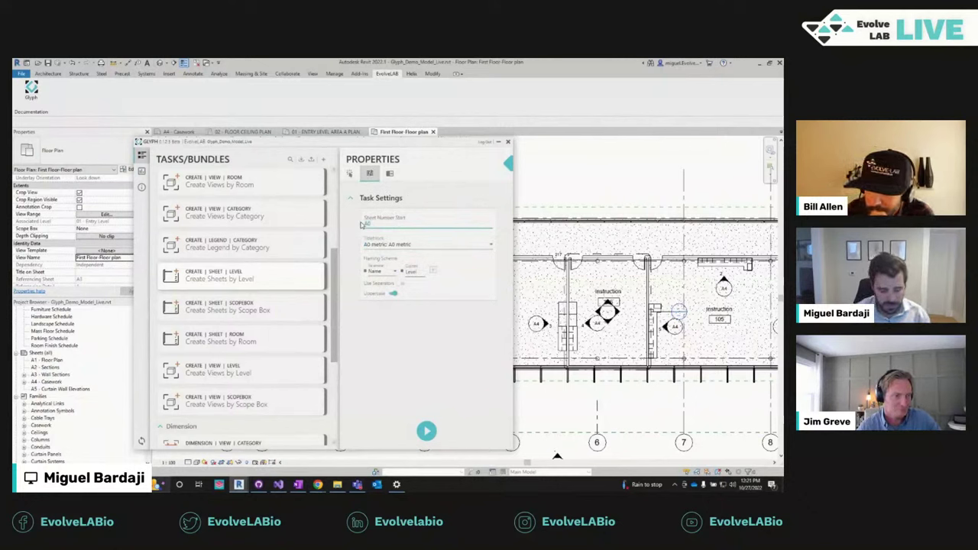
pyautogui.press('capslock')
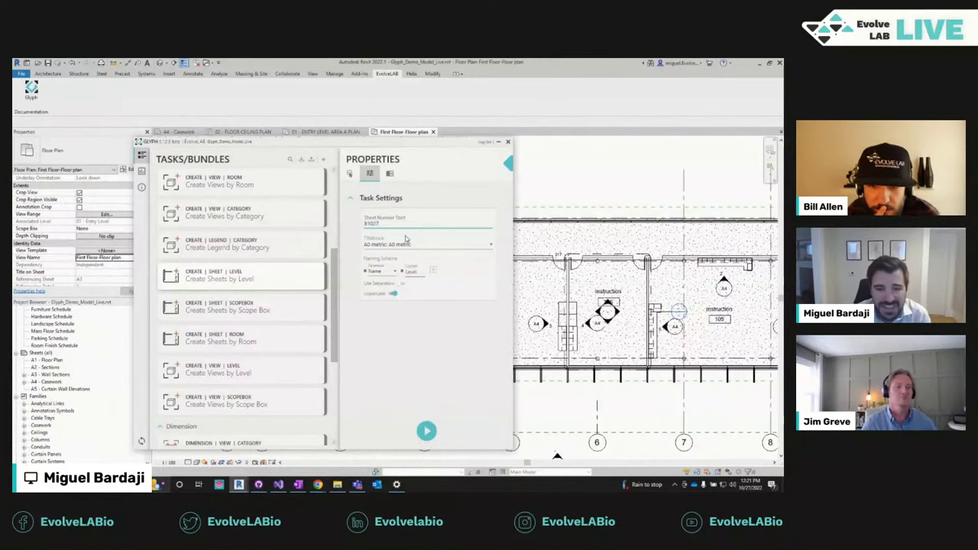
pyautogui.click(416, 365)
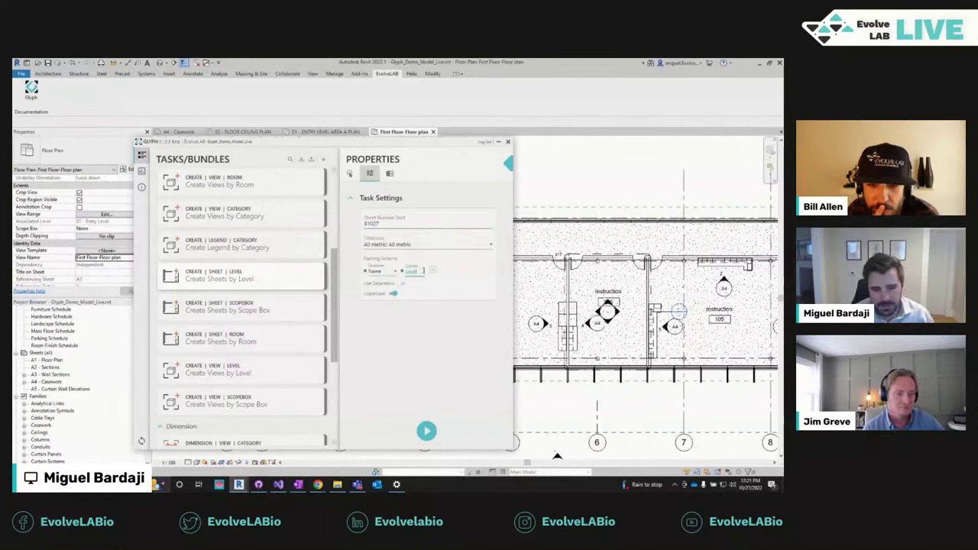
pyautogui.press('capslock')
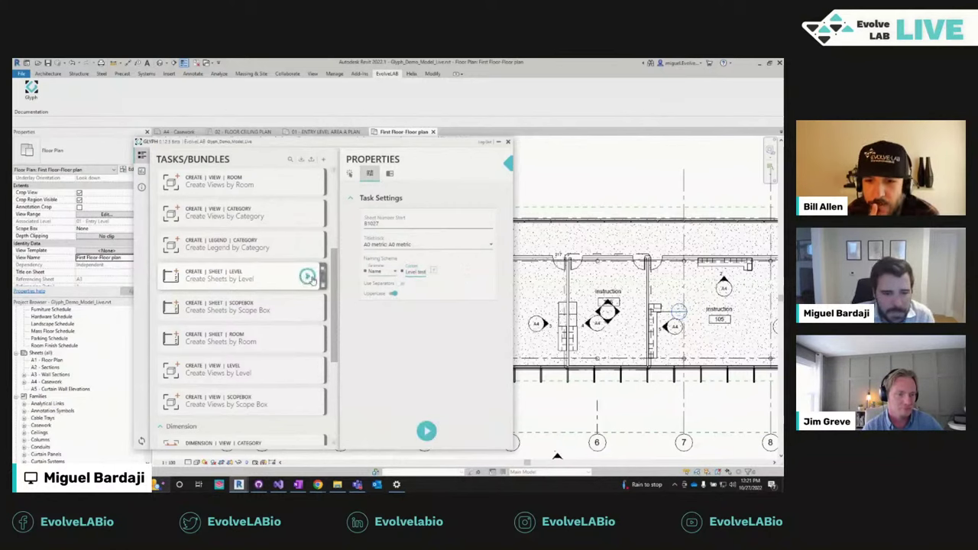
pyautogui.click(426, 431)
pyautogui.click(58, 397)
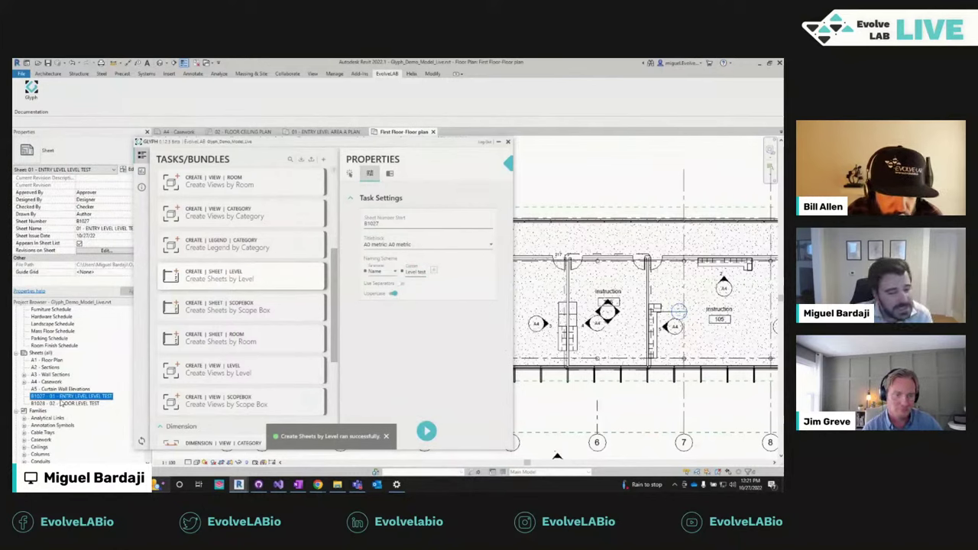
# Step: Open sheet B1027, shift the Glyph window aside, and narrow the Properties panel
pyautogui.doubleClick(61, 398)
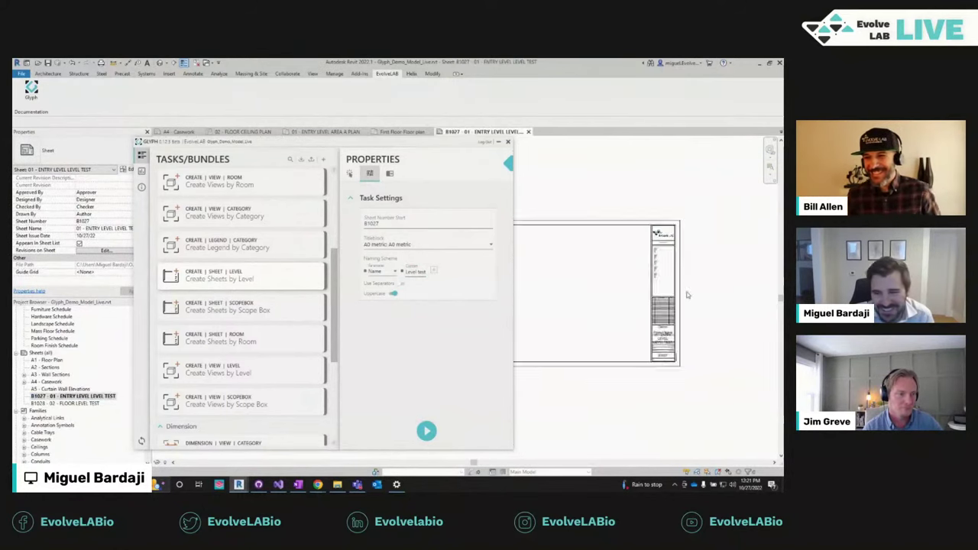
pyautogui.scroll(-1, 686, 295)
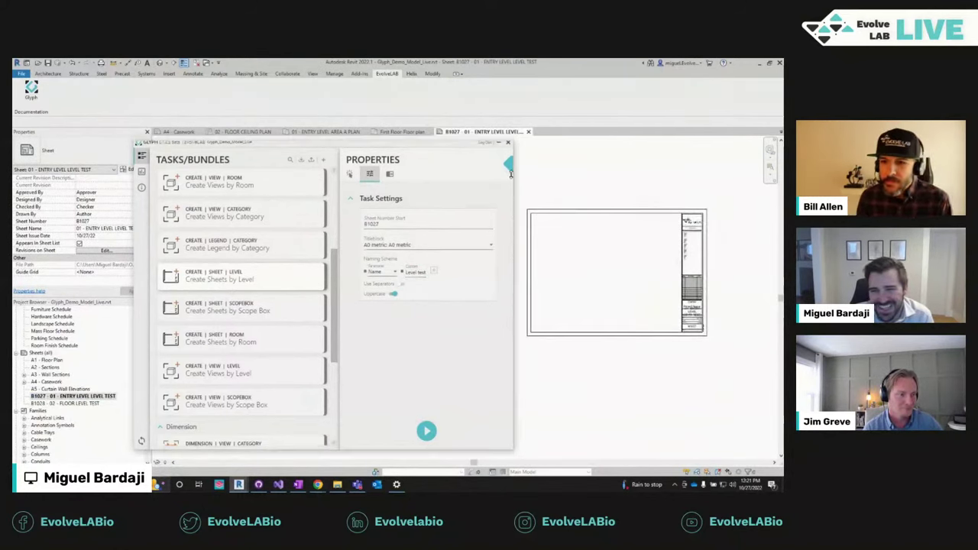
pyautogui.moveTo(434, 146); pyautogui.dragTo(424, 152)
pyautogui.click(55, 396)
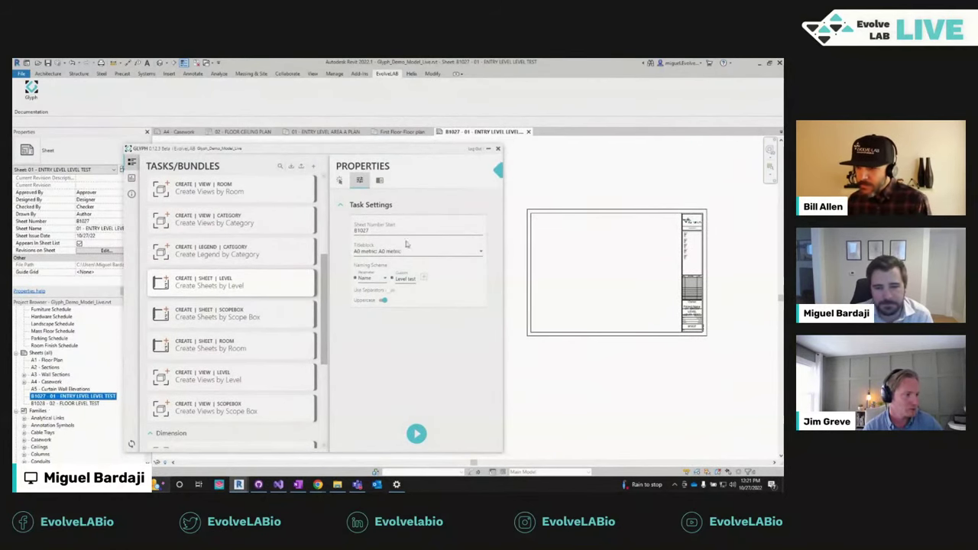
pyautogui.moveTo(404, 147); pyautogui.dragTo(439, 136)
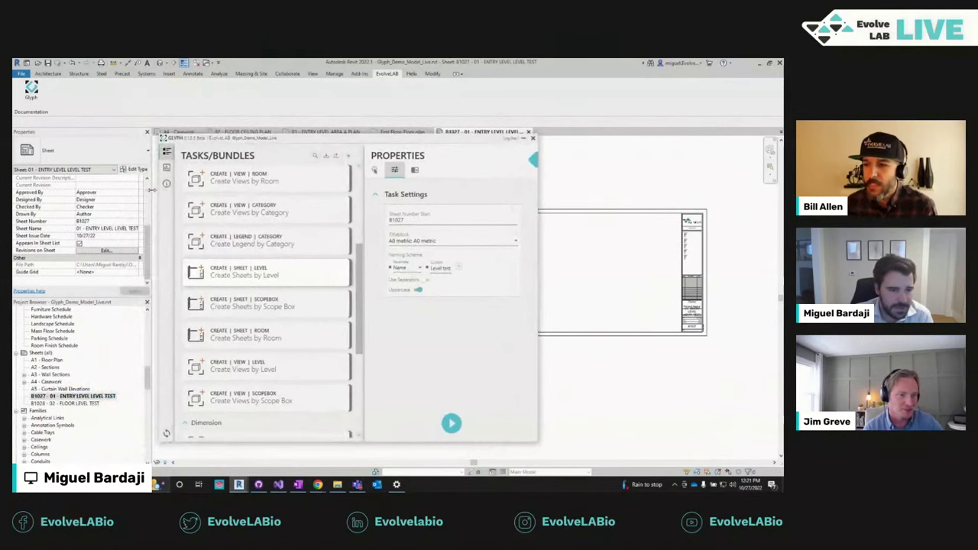
pyautogui.moveTo(151, 189); pyautogui.dragTo(126, 189)
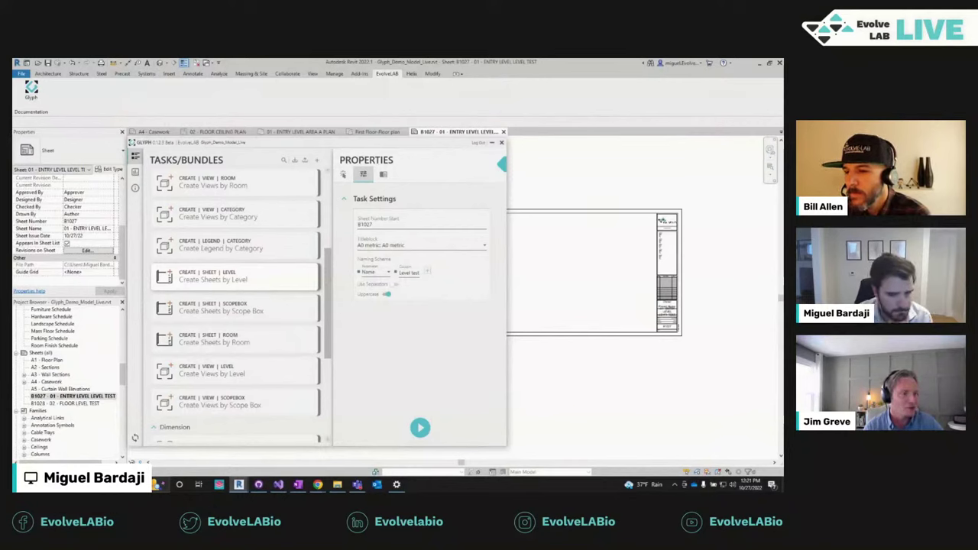
# Step: Remove Name and Elevation from the room task's elevation naming, leaving Number, then show A4 - Casework
pyautogui.scroll(5, 260, 291)
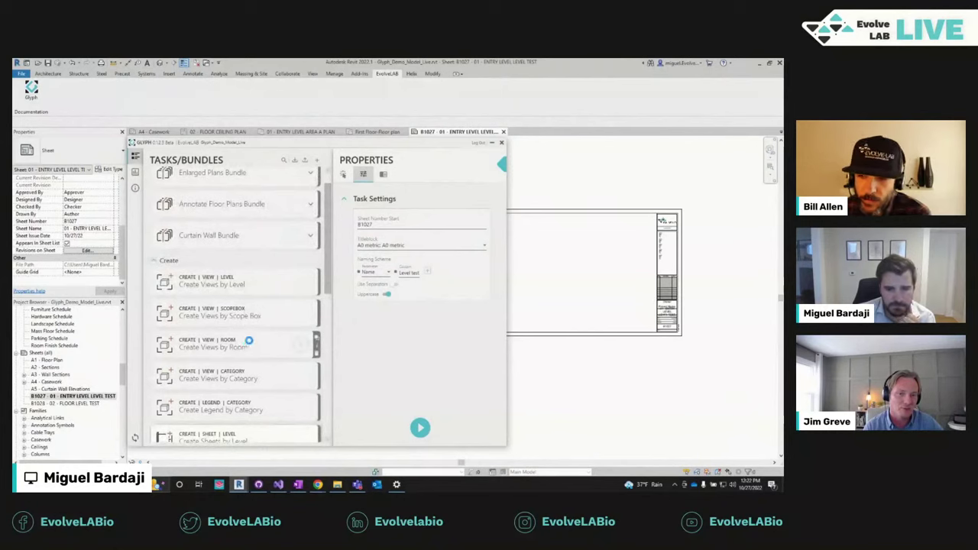
pyautogui.click(343, 174)
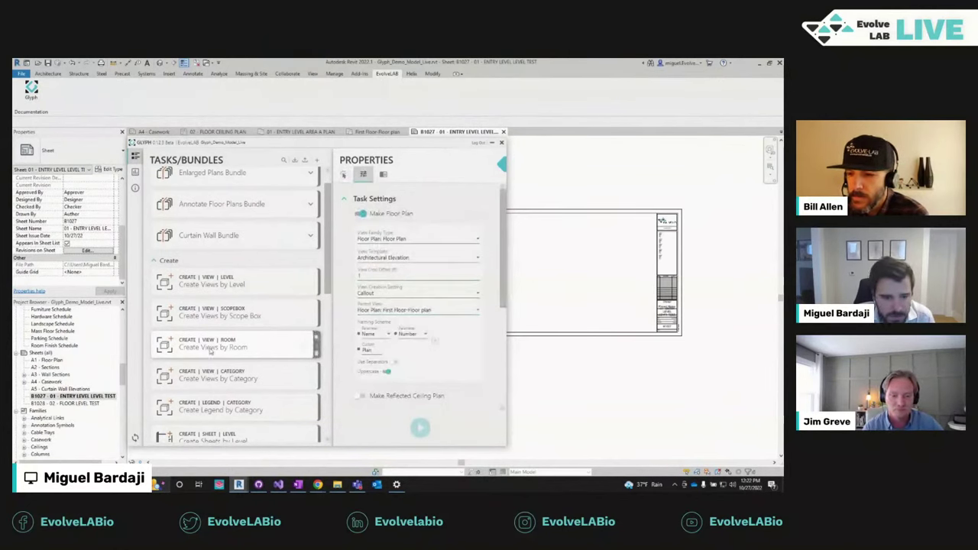
pyautogui.moveTo(502, 241); pyautogui.dragTo(501, 337)
pyautogui.click(385, 336)
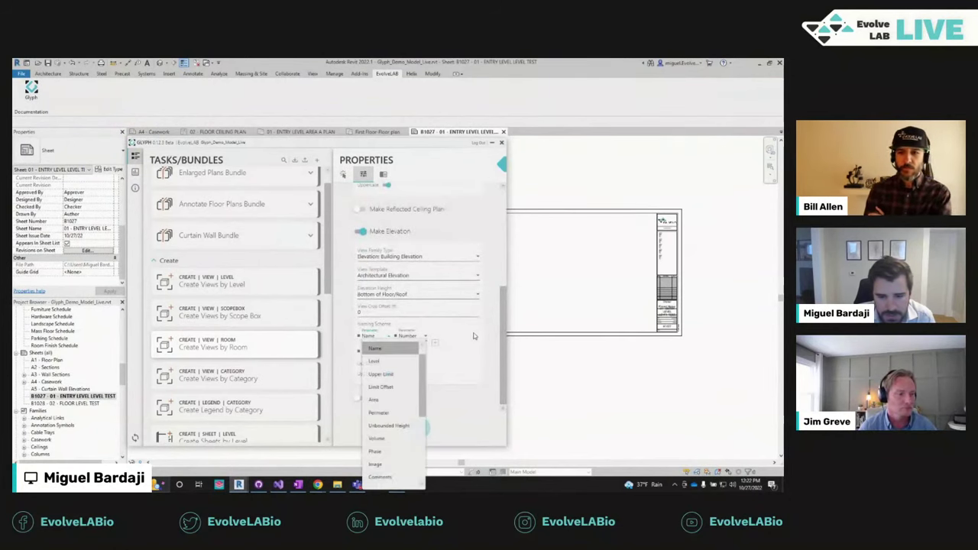
pyautogui.click(381, 338)
pyautogui.click(358, 336)
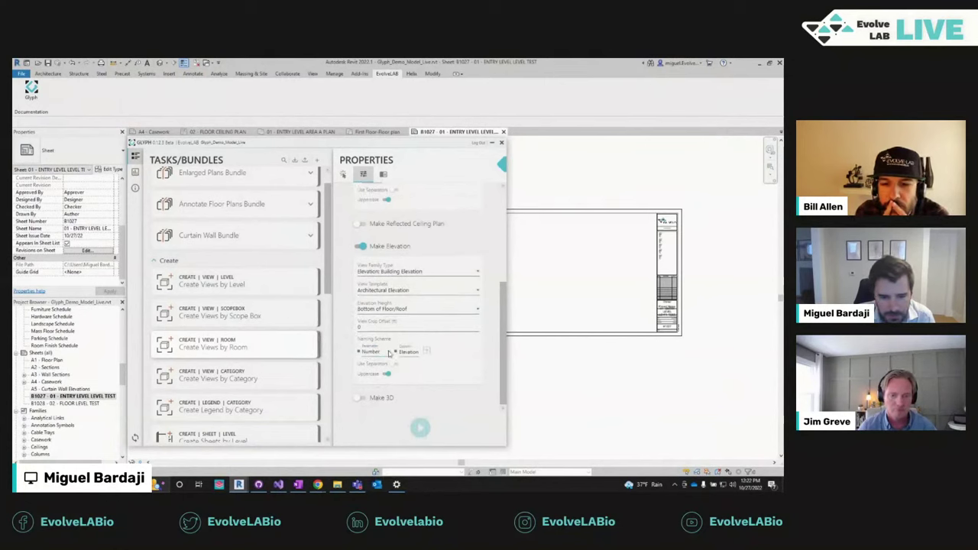
pyautogui.moveTo(419, 352); pyautogui.dragTo(396, 353)
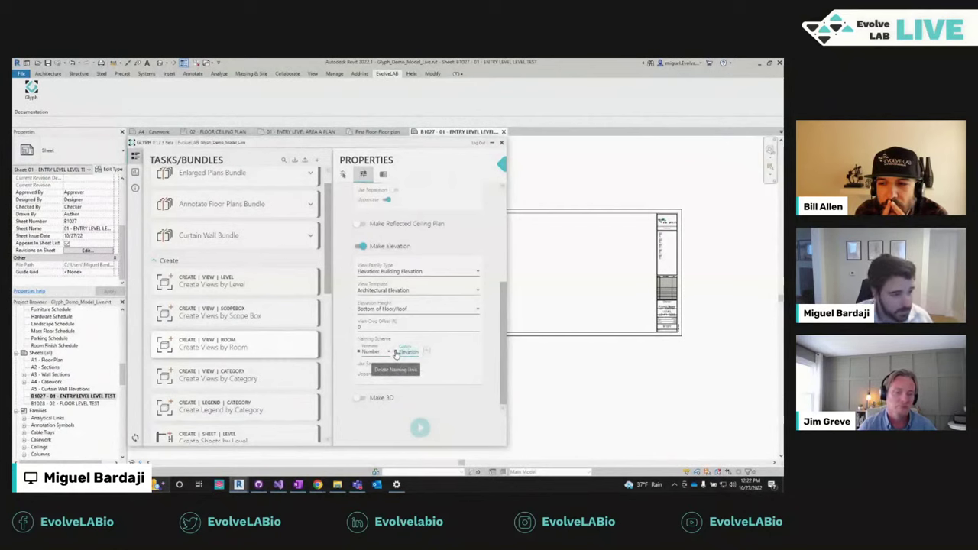
pyautogui.click(396, 353)
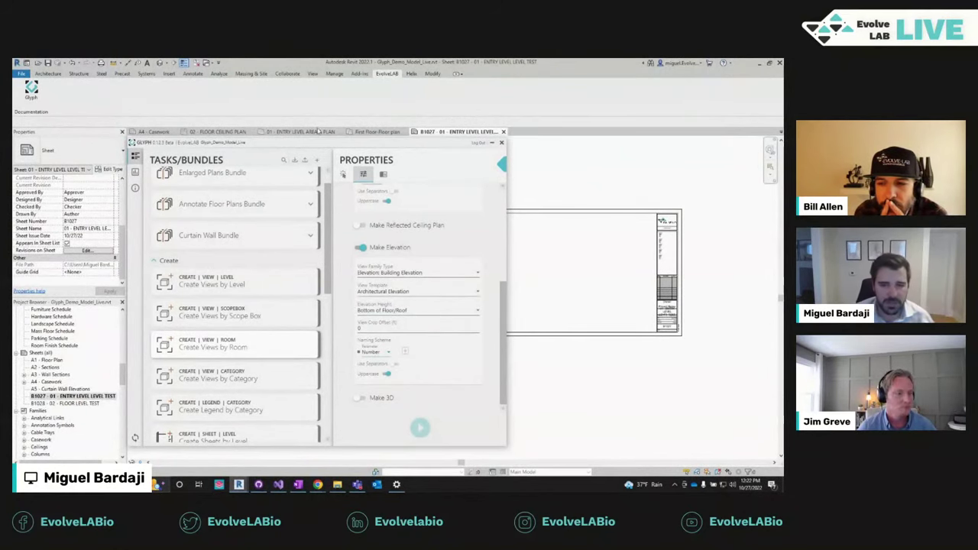
pyautogui.moveTo(331, 143); pyautogui.dragTo(307, 150)
pyautogui.click(156, 132)
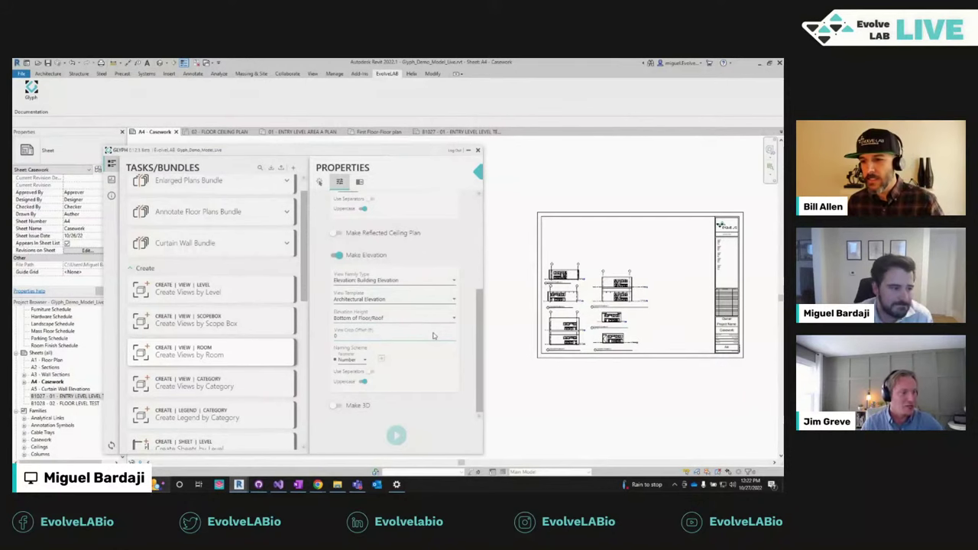
# Step: Shift the Glyph window up and right and switch to the 02 - FLOOR CEILING PLAN view
pyautogui.moveTo(427, 156); pyautogui.dragTo(453, 146)
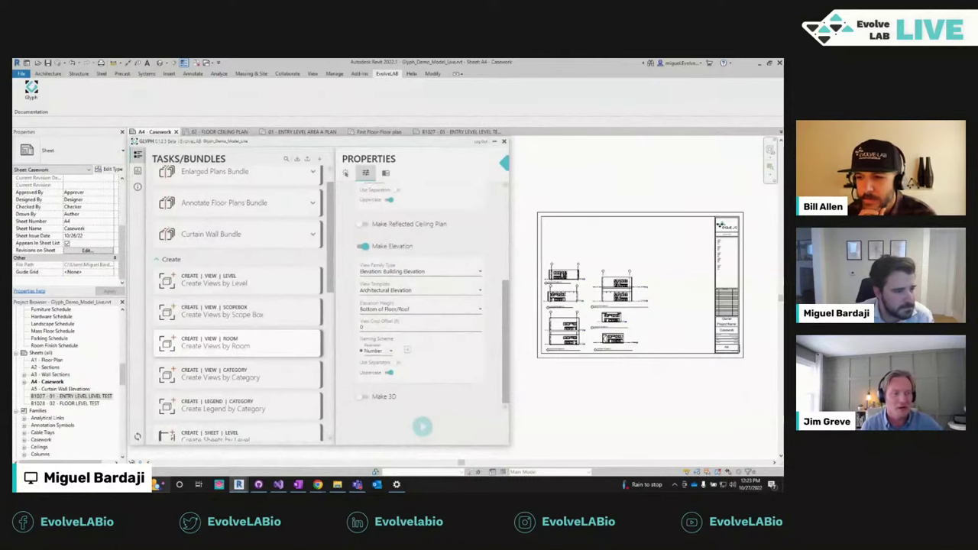
pyautogui.click(212, 132)
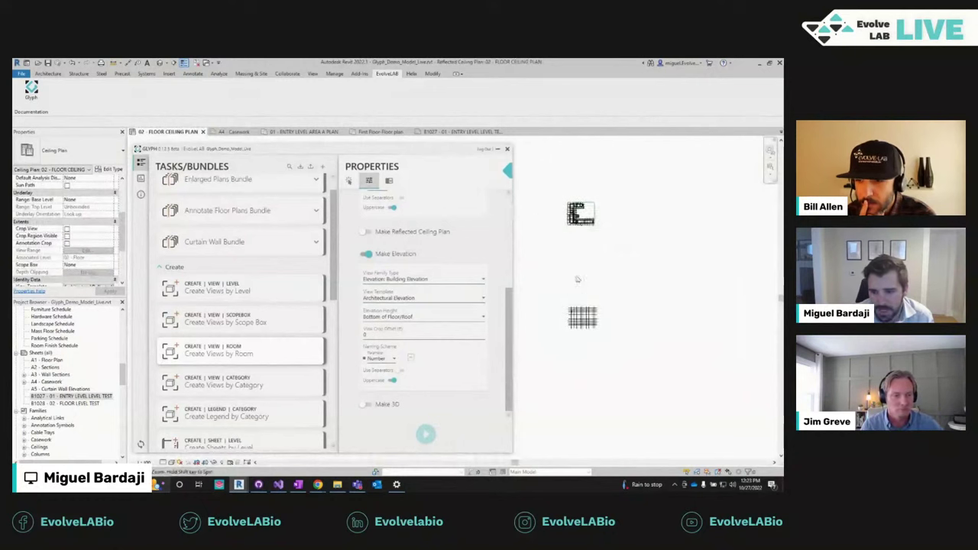
pyautogui.scroll(5, 595, 221)
# Step: Switch to the First Floor floor plan and select the 104 Instruction room
pyautogui.moveTo(410, 150); pyautogui.dragTo(338, 147)
pyautogui.click(378, 131)
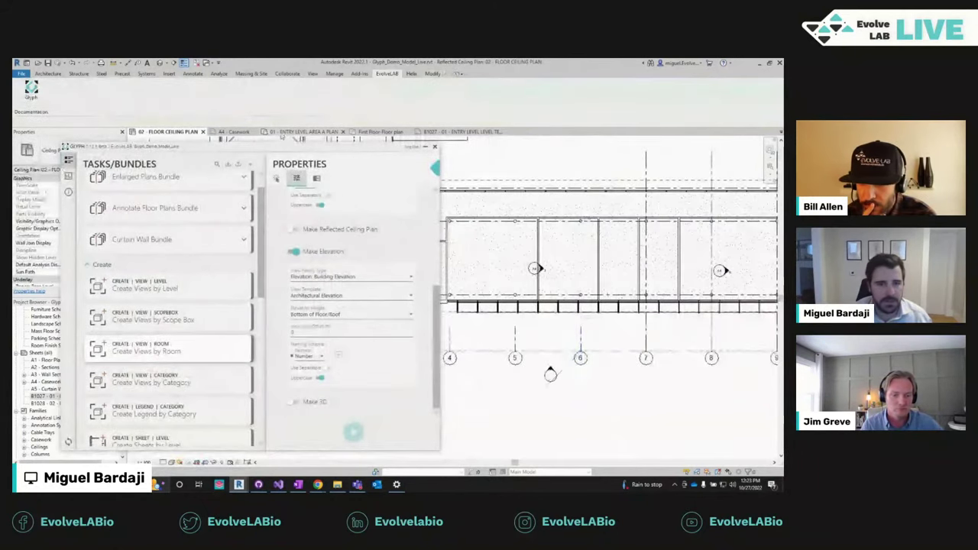
pyautogui.scroll(-2, 657, 260)
pyautogui.scroll(2, 656, 271)
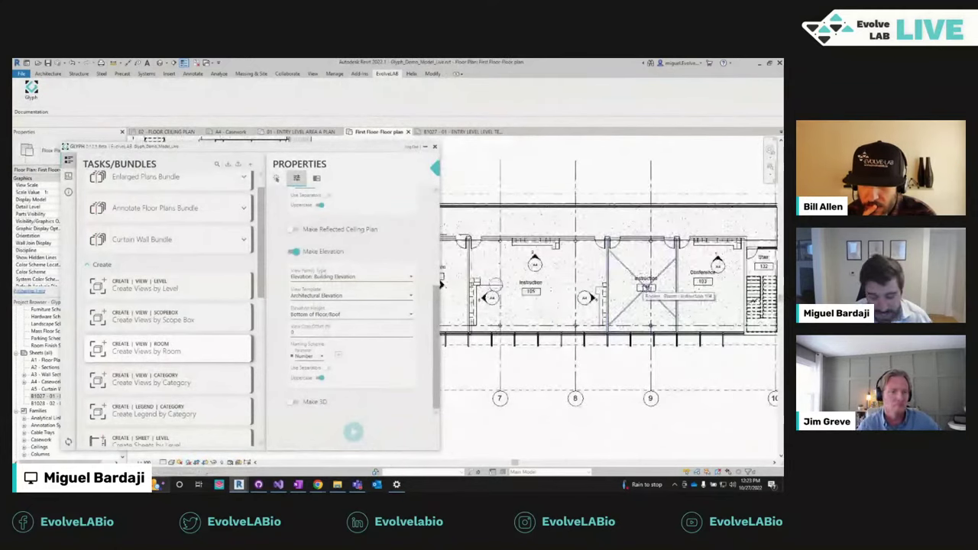
pyautogui.click(646, 288)
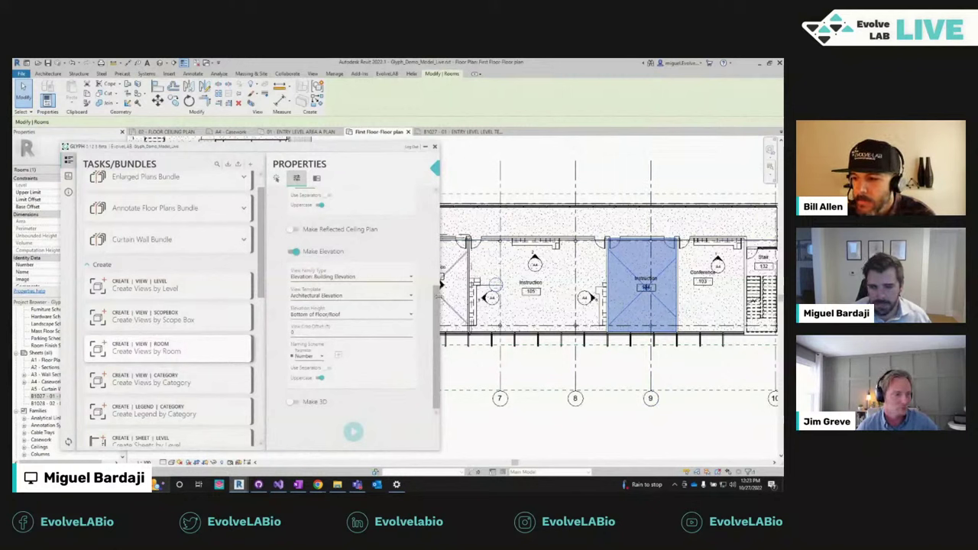
# Step: Turn off Make Elevation in the Create Views by Room task and clear the room selection
pyautogui.scroll(3, 437, 279)
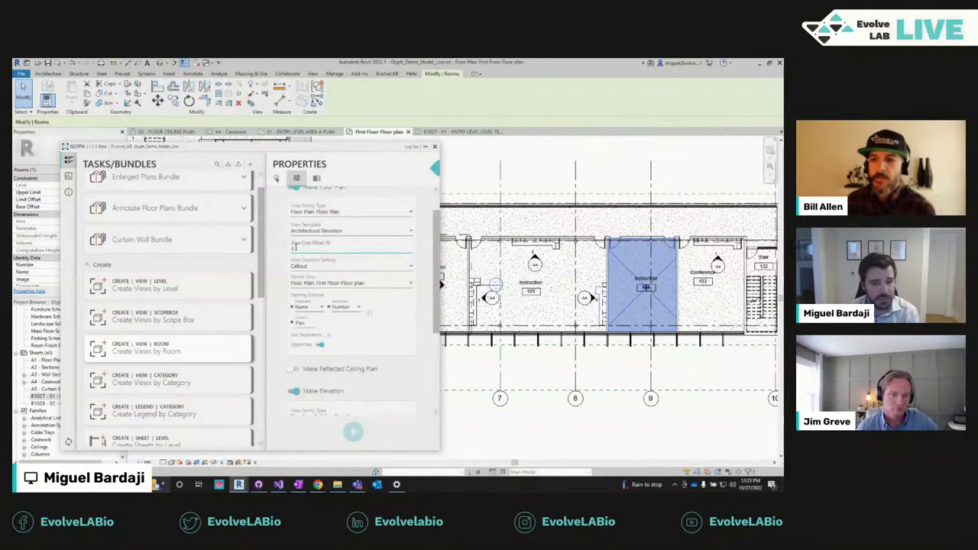
pyautogui.click(295, 392)
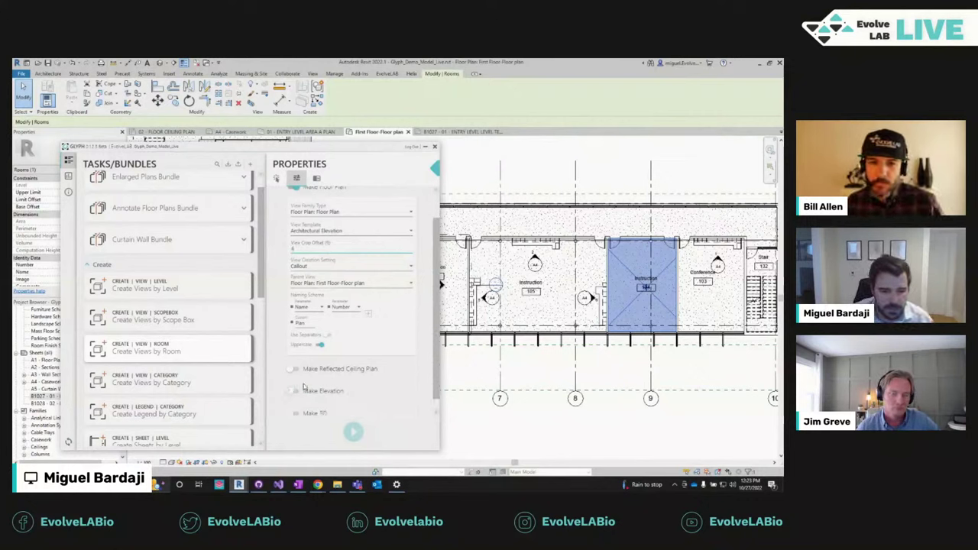
pyautogui.scroll(2, 434, 250)
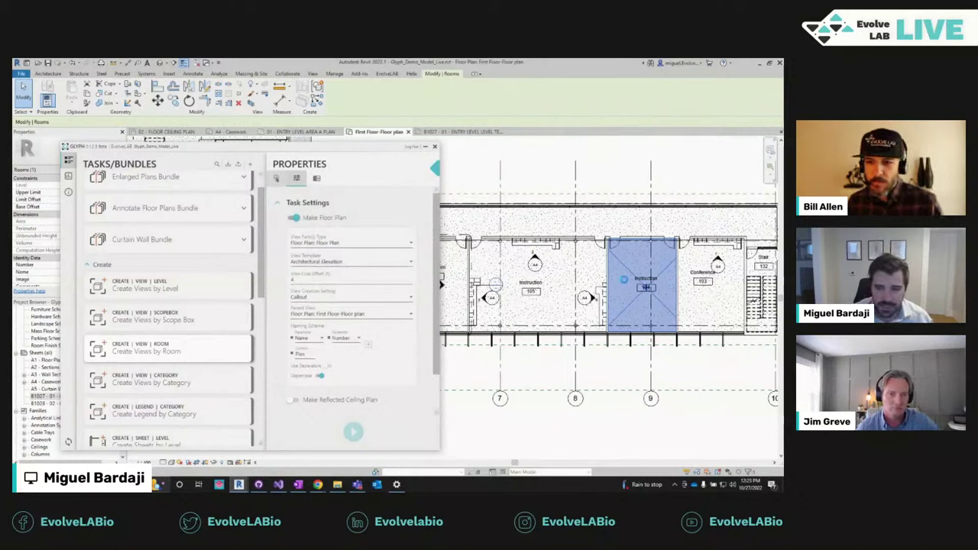
pyautogui.press('Escape')
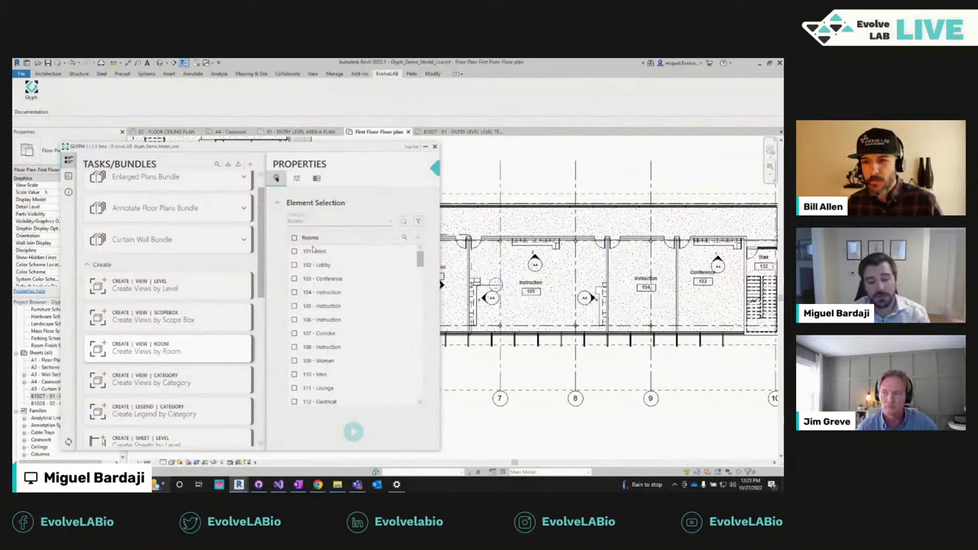
# Step: Pick room 104 - Instruction, run Create Views by Room, and select the resulting callout
pyautogui.click(405, 222)
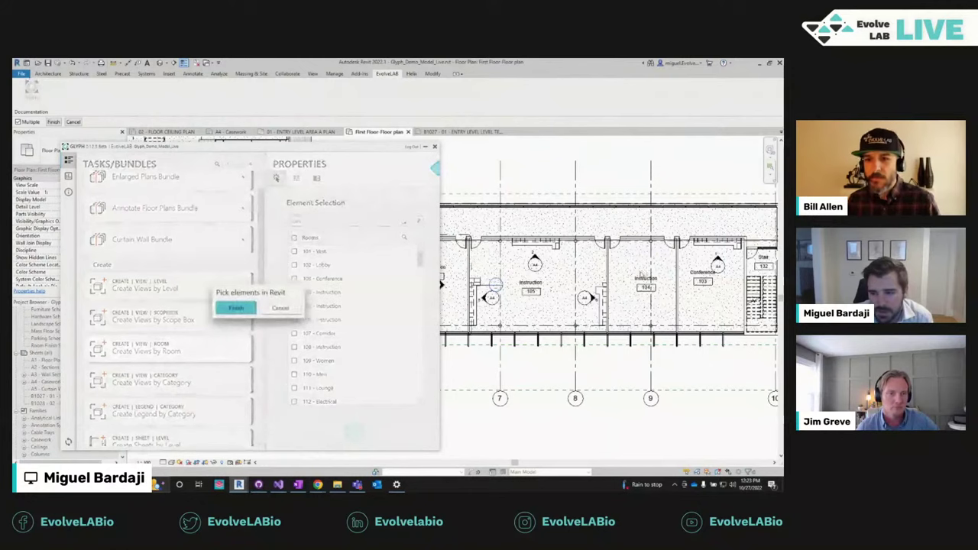
pyautogui.click(235, 308)
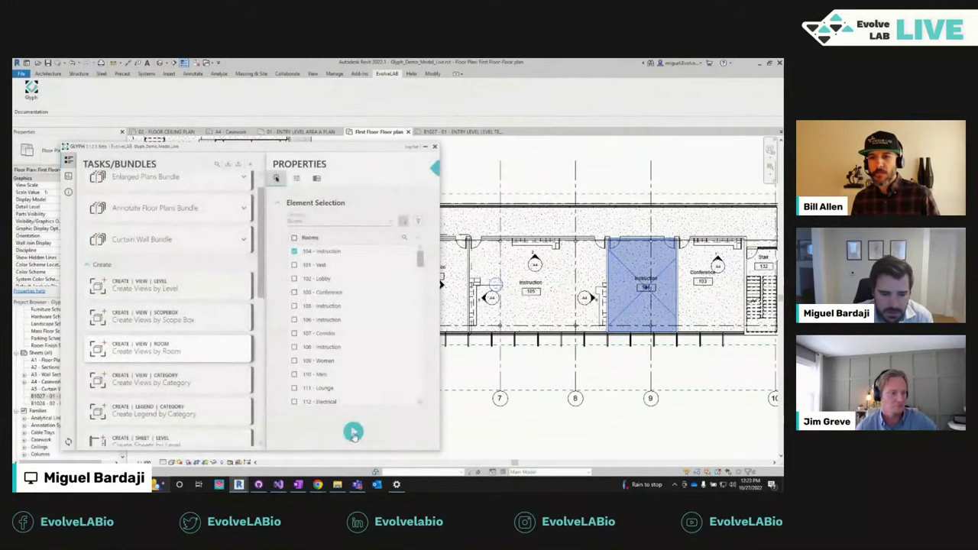
pyautogui.click(352, 432)
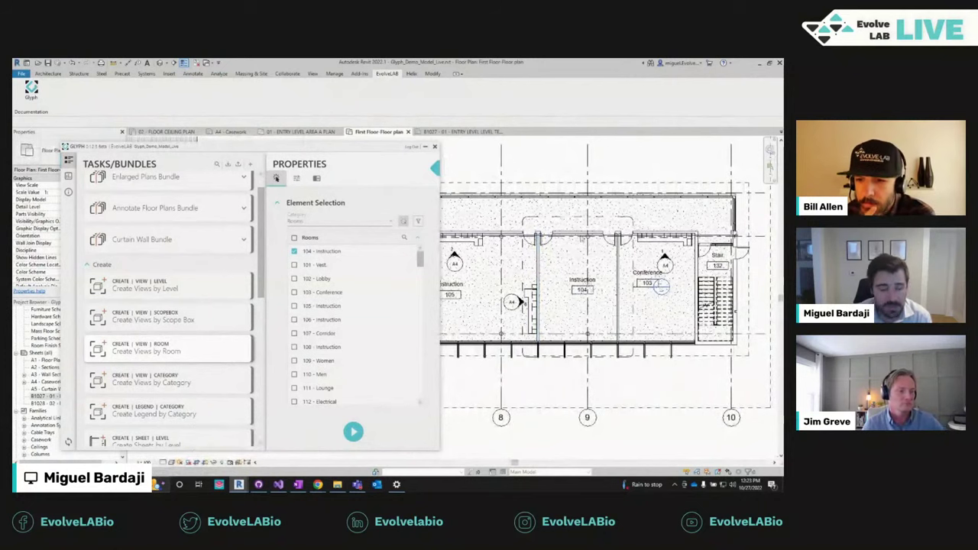
pyautogui.click(578, 220)
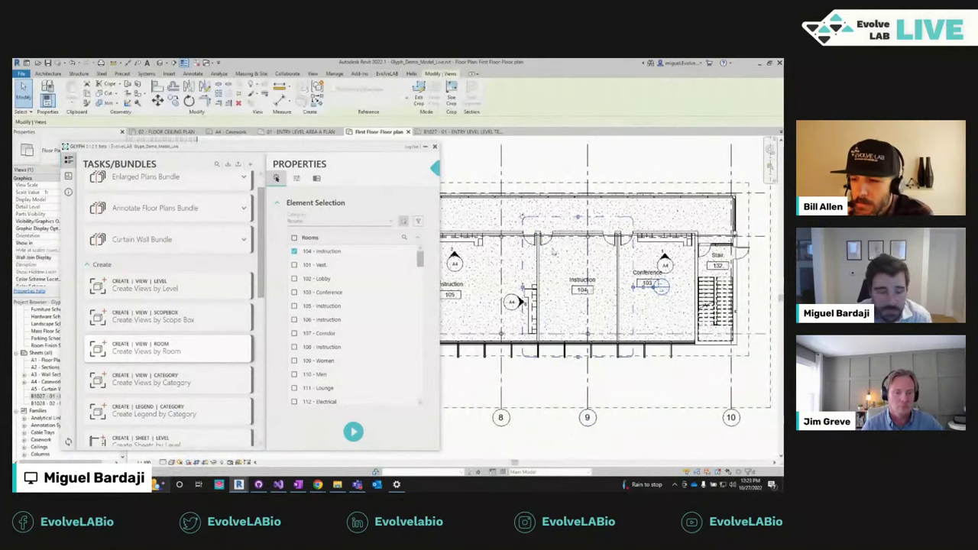
pyautogui.scroll(-3, 653, 310)
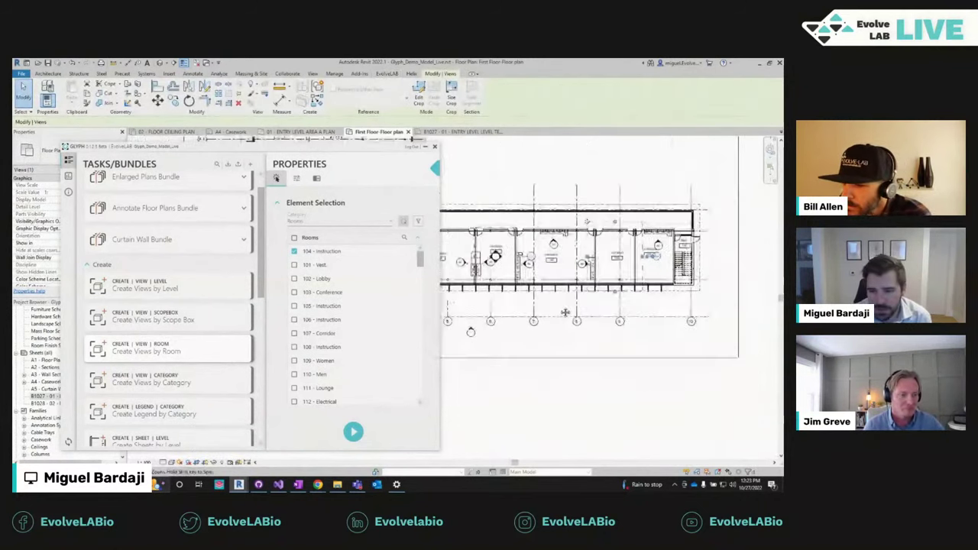
pyautogui.moveTo(540, 247)
pyautogui.mouseDown(button='middle')
pyautogui.moveTo(521, 248)
pyautogui.moveTo(543, 238)
pyautogui.mouseUp(button='middle')
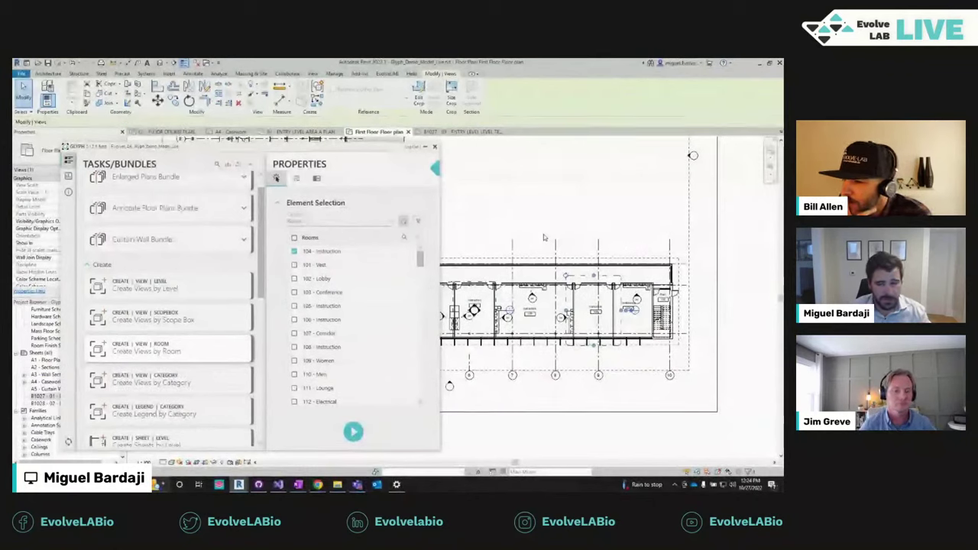
# Step: Deselect the room 104 callout boundary in the plan
pyautogui.click(548, 225)
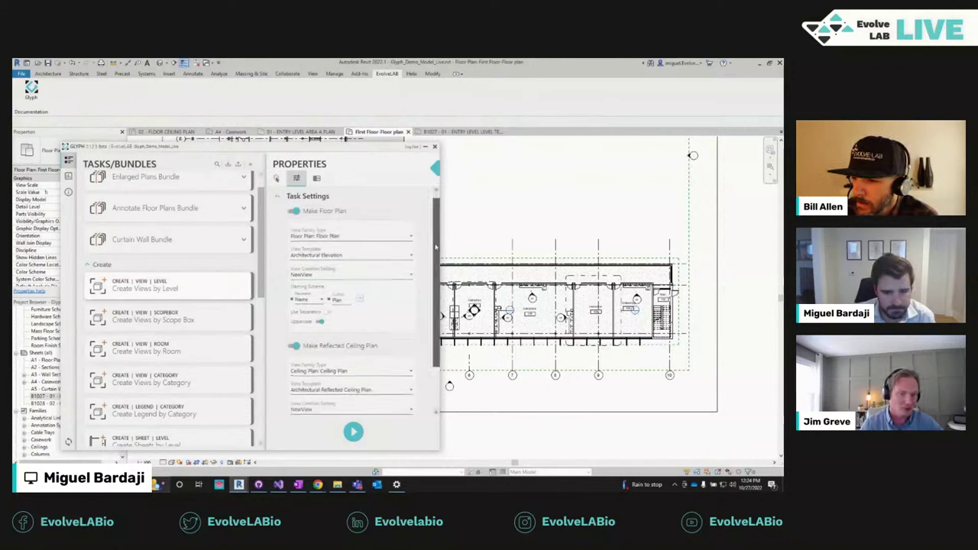
# Step: Expand the Curtain Wall Bundle, check the View Template list without changing it, and dismiss the notification
pyautogui.scroll(1, 435, 247)
pyautogui.scroll(1, 223, 252)
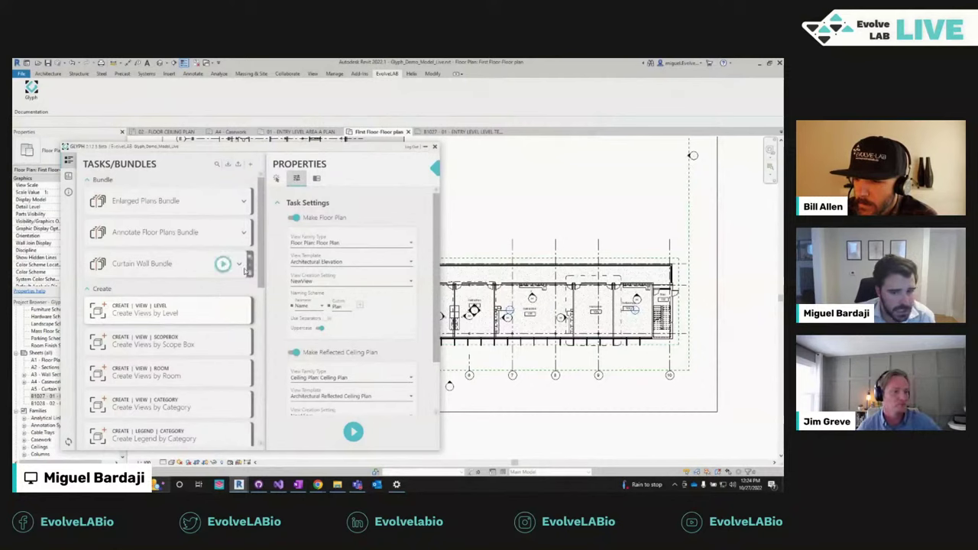
pyautogui.click(239, 265)
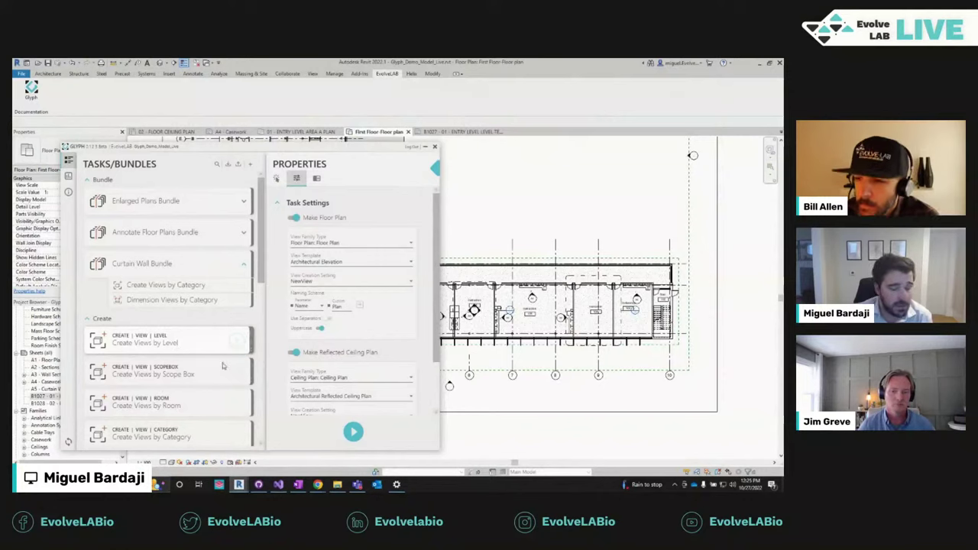
pyautogui.click(321, 263)
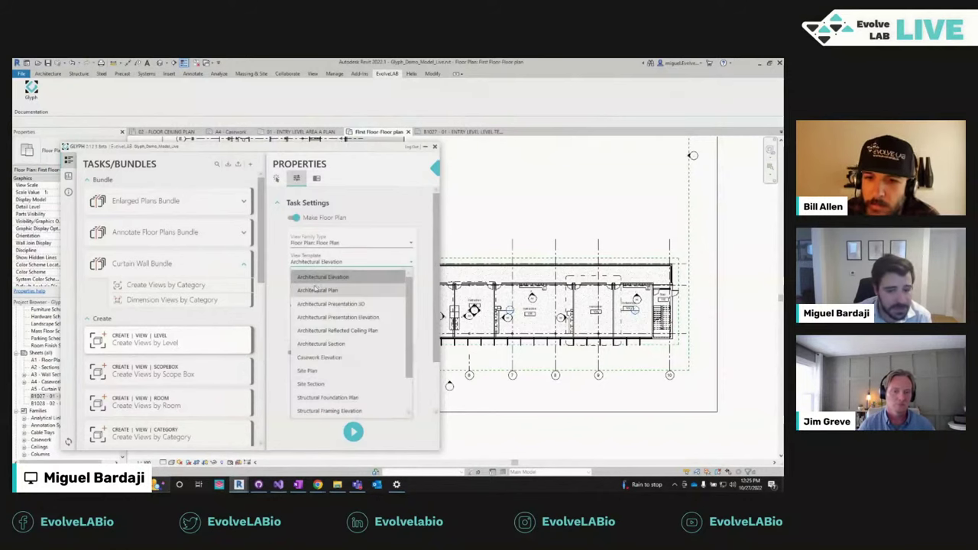
pyautogui.click(300, 306)
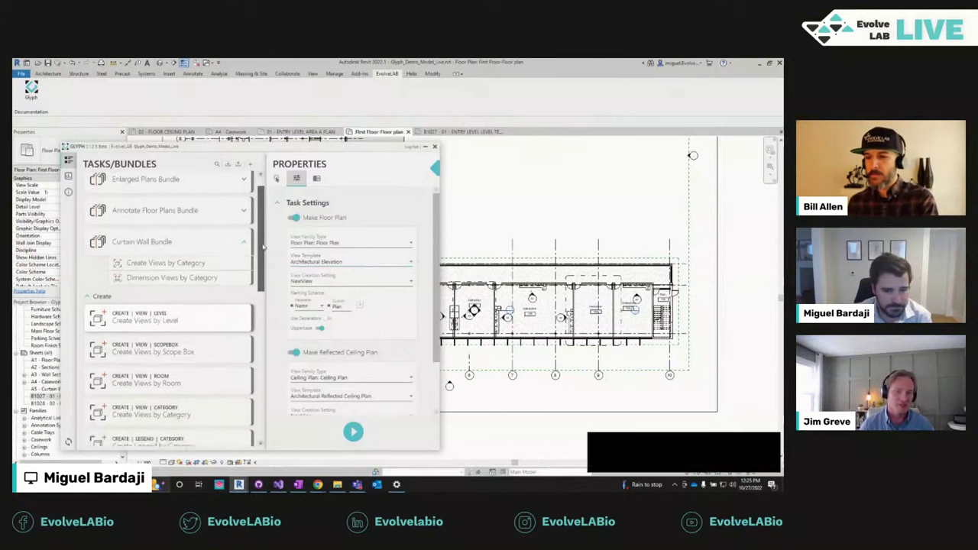
pyautogui.click(773, 443)
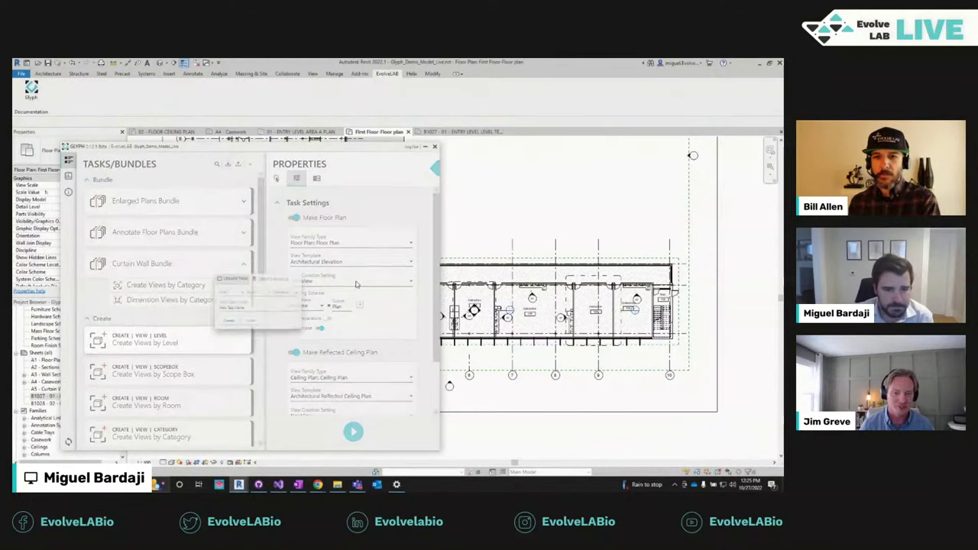
# Step: Create a new Glyph bundle named New Bundle Name
pyautogui.click(250, 164)
pyautogui.click(280, 267)
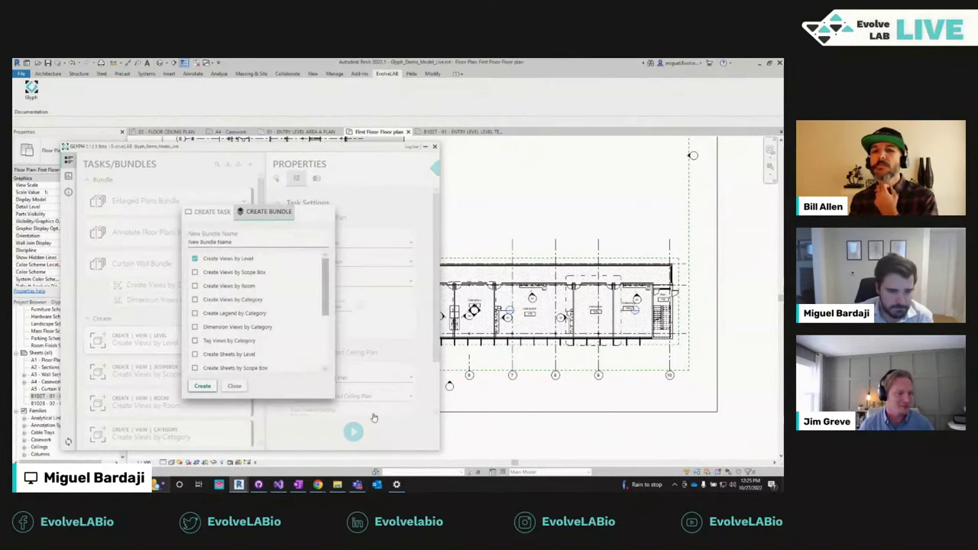
pyautogui.click(203, 387)
# Step: Add two duplicated tasks to New Bundle Name
pyautogui.click(242, 327)
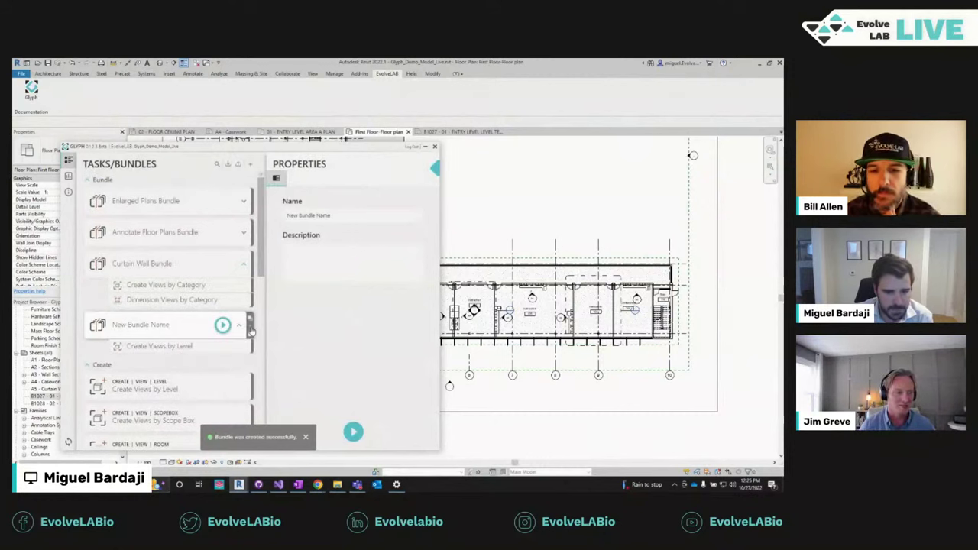
pyautogui.click(249, 327)
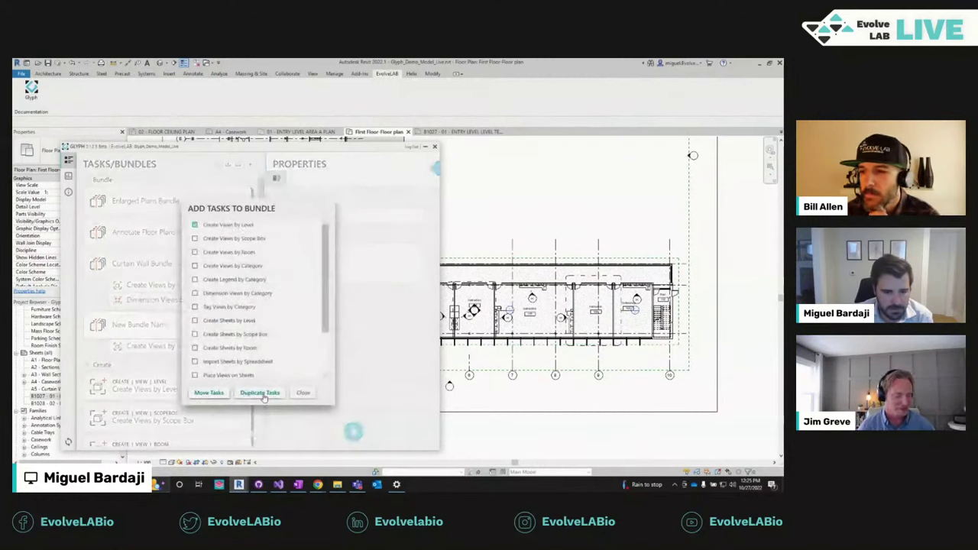
pyautogui.click(262, 394)
pyautogui.click(249, 328)
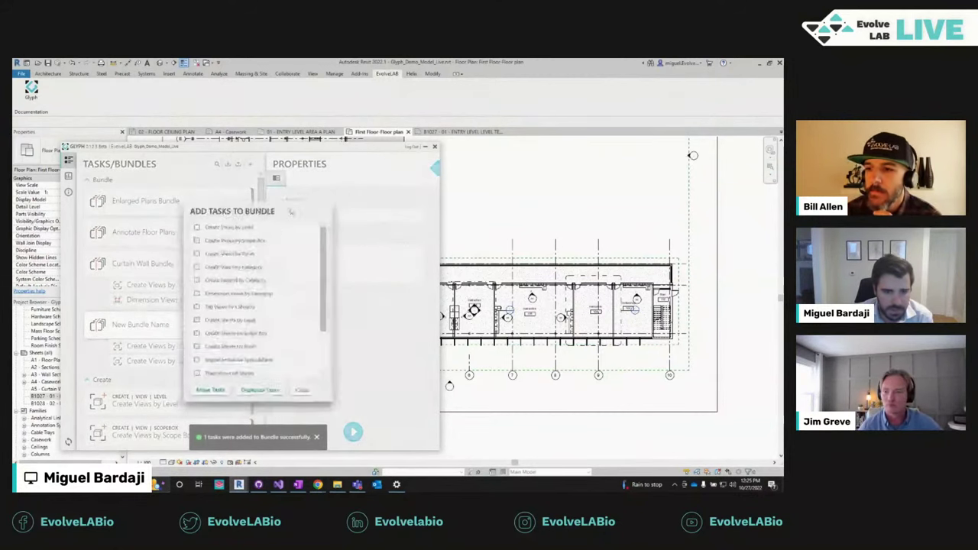
pyautogui.click(303, 391)
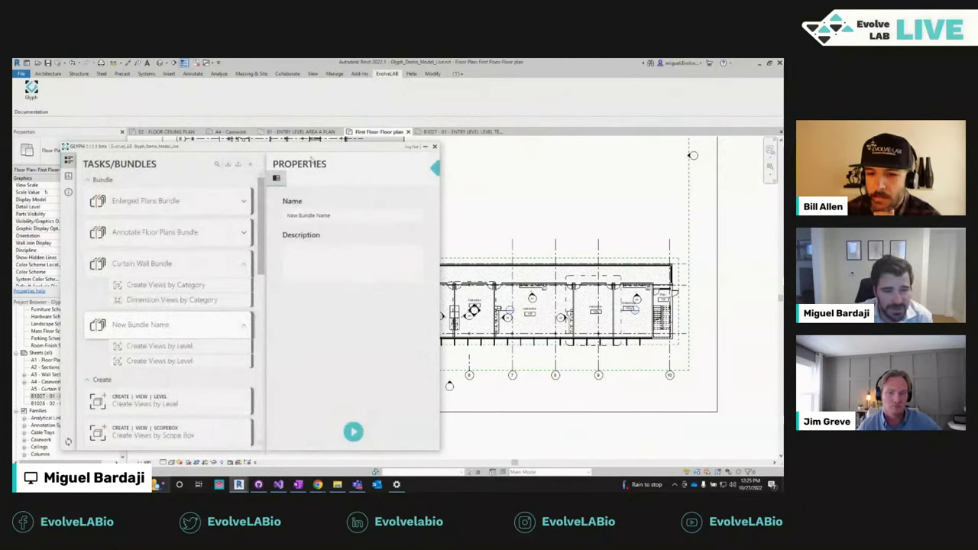
# Step: Duplicate Create Views by Level into New Bundle Name as a third task
pyautogui.click(250, 164)
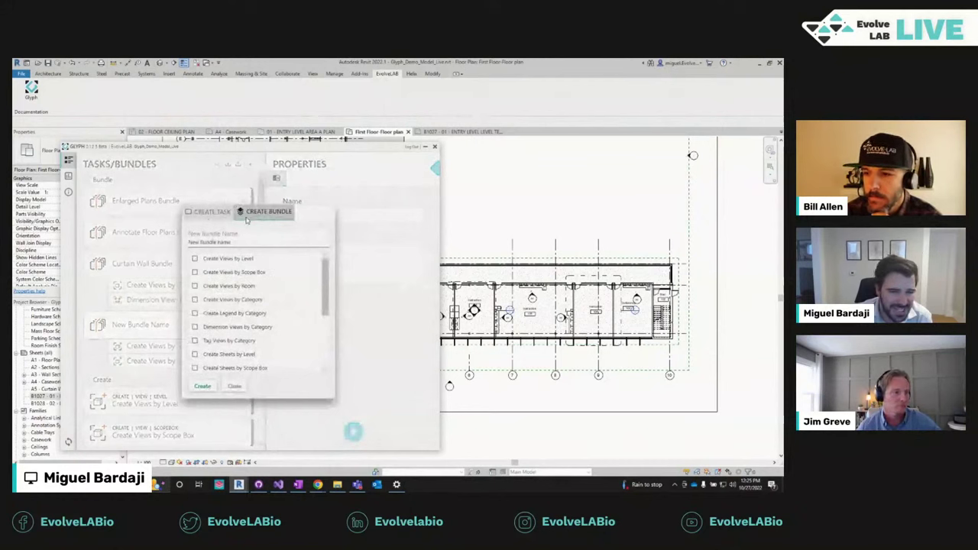
pyautogui.click(232, 387)
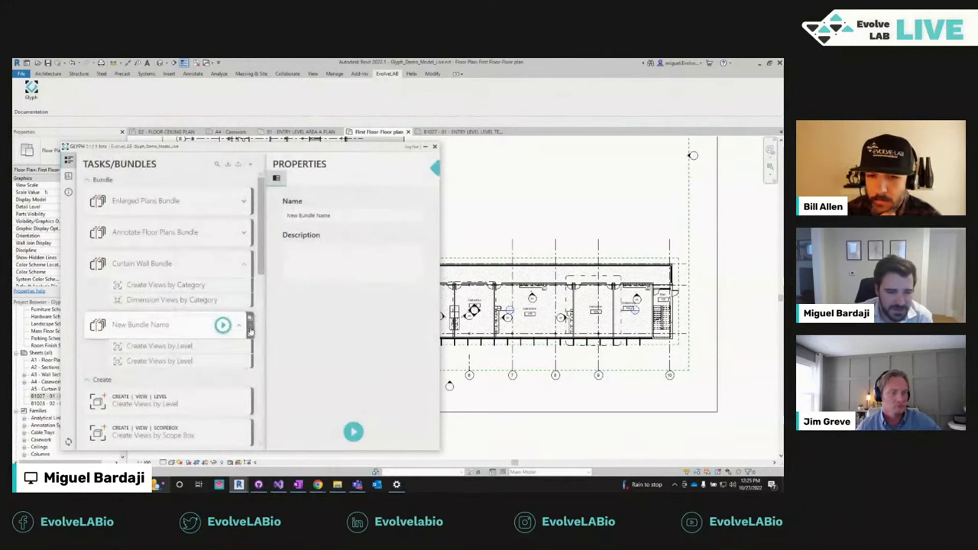
pyautogui.click(249, 327)
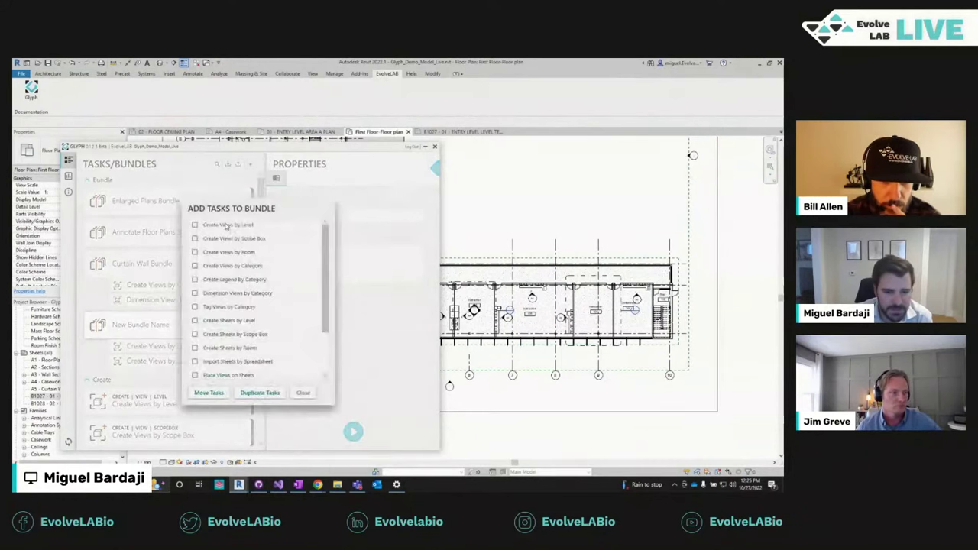
pyautogui.click(195, 224)
pyautogui.click(254, 393)
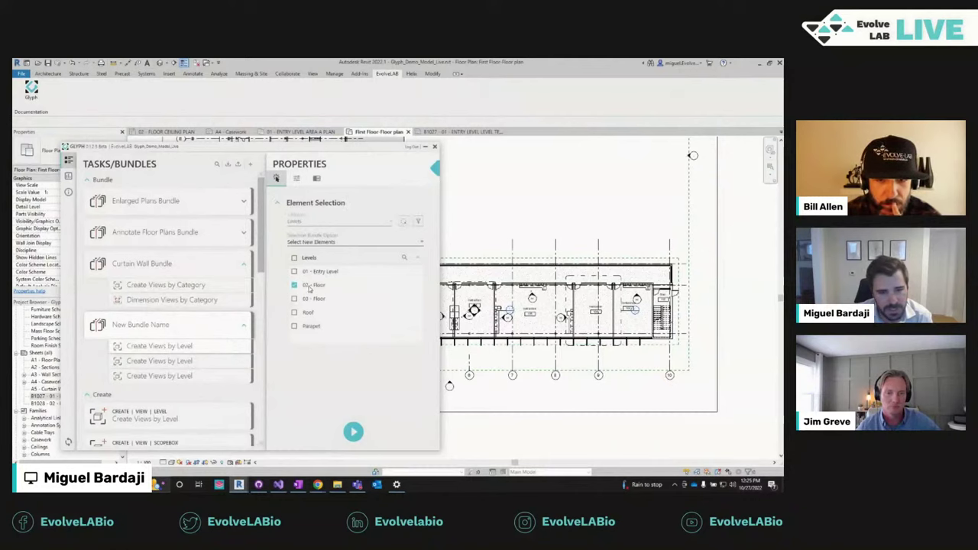
# Step: Include level 01 - Entry Level in the task's Element Selection
pyautogui.click(318, 272)
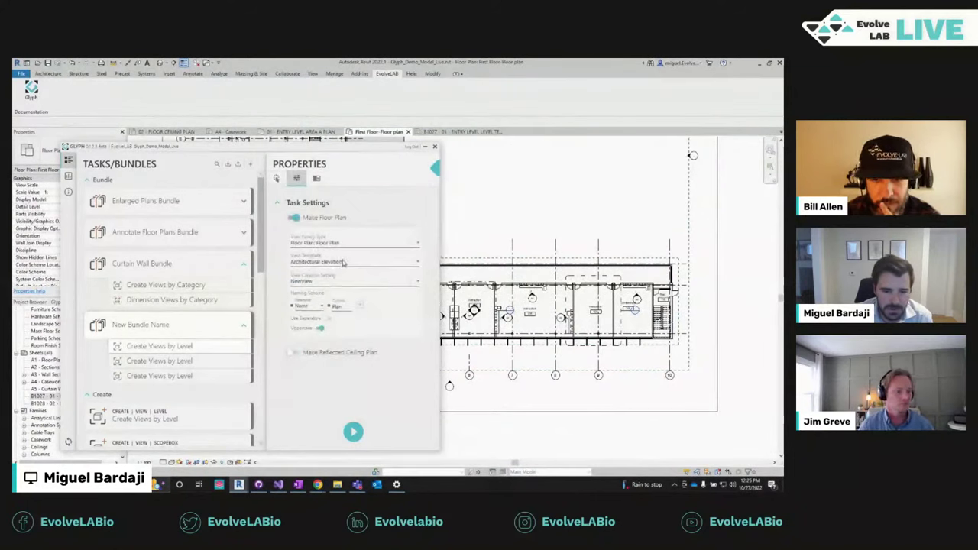
pyautogui.click(343, 262)
pyautogui.click(344, 276)
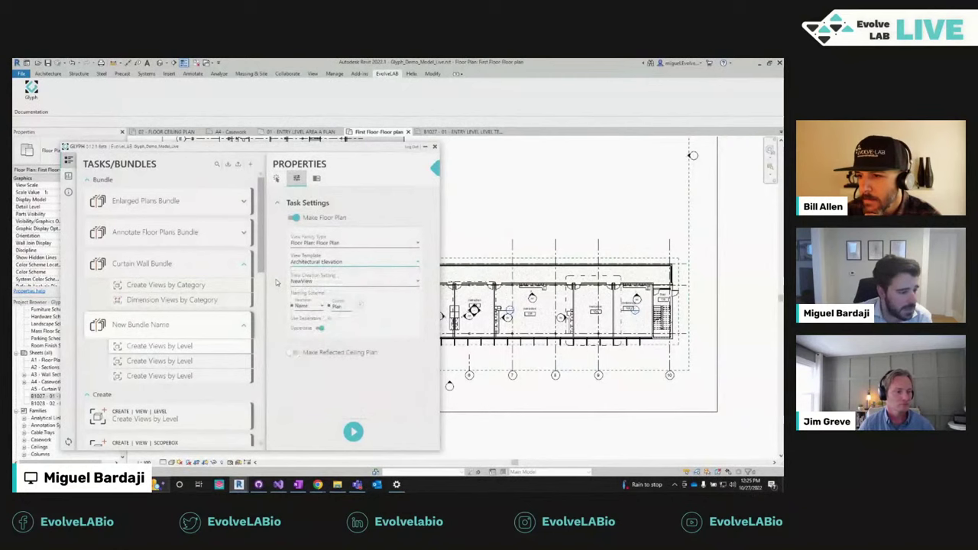
# Step: Set the second Create Views by Level task's view template to Architectural Section
pyautogui.click(175, 356)
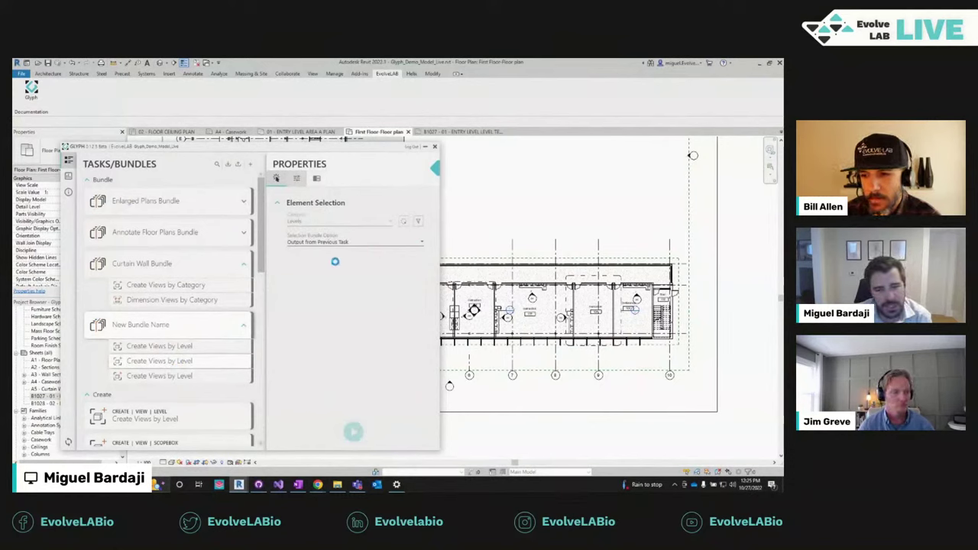
pyautogui.click(297, 178)
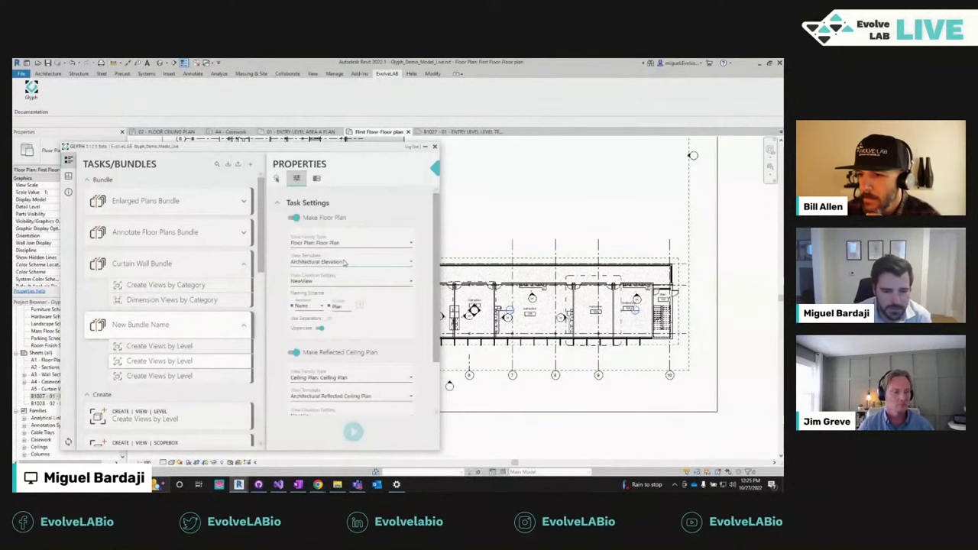
pyautogui.click(346, 262)
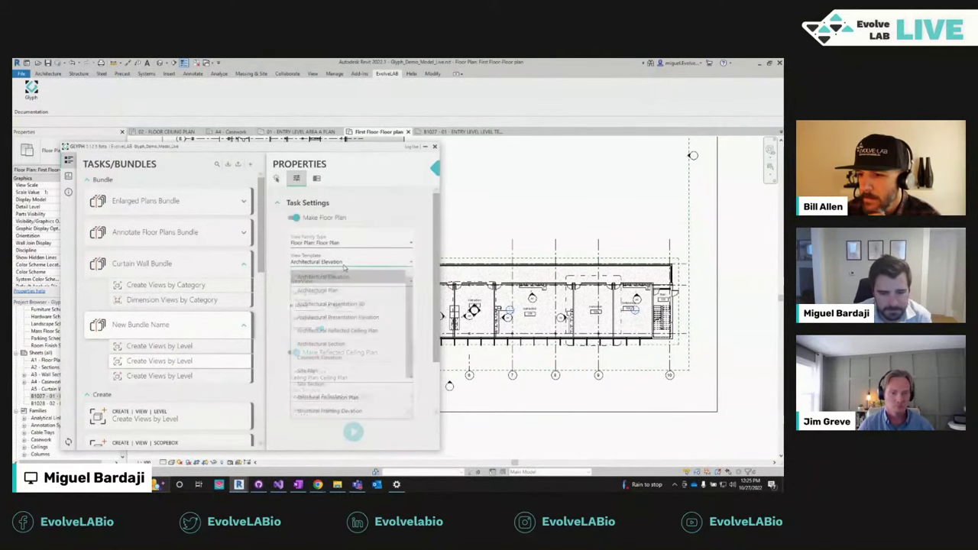
pyautogui.click(341, 344)
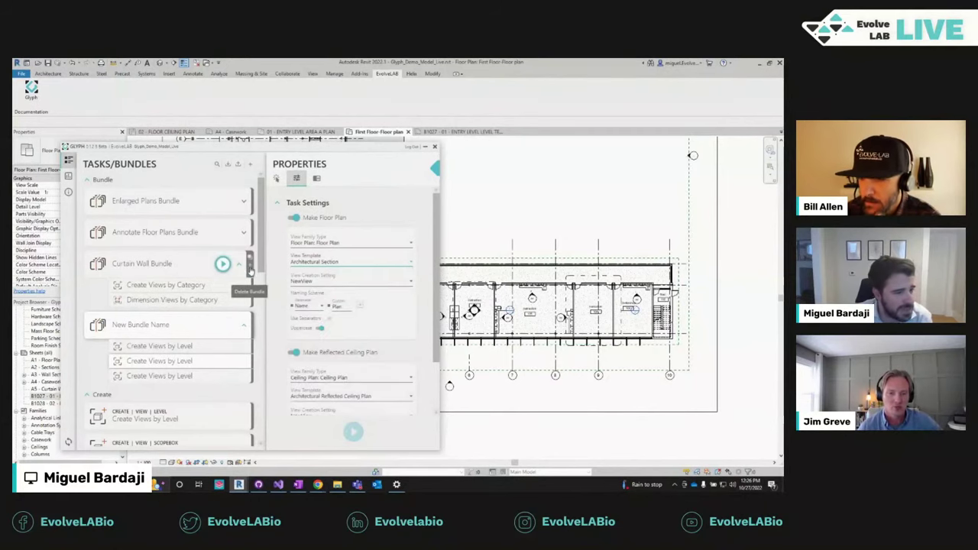
pyautogui.moveTo(284, 147); pyautogui.dragTo(325, 144)
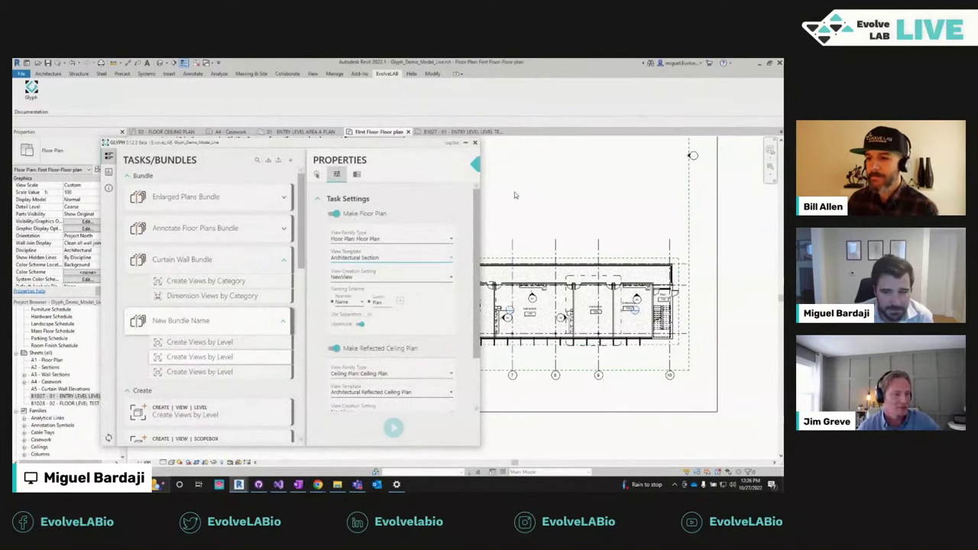
# Step: Delete the New Bundle Name bundle
pyautogui.moveTo(296, 243); pyautogui.dragTo(328, 240)
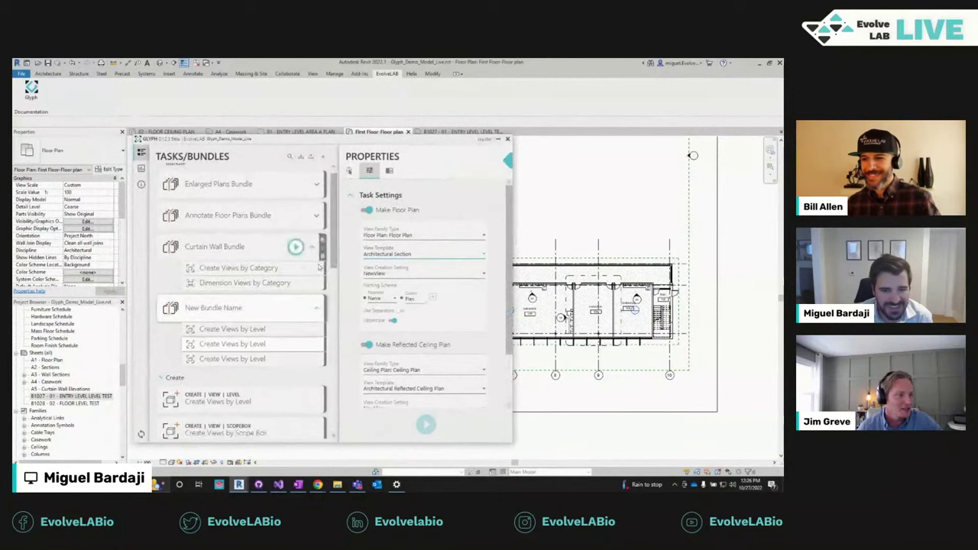
pyautogui.click(318, 307)
pyautogui.click(322, 307)
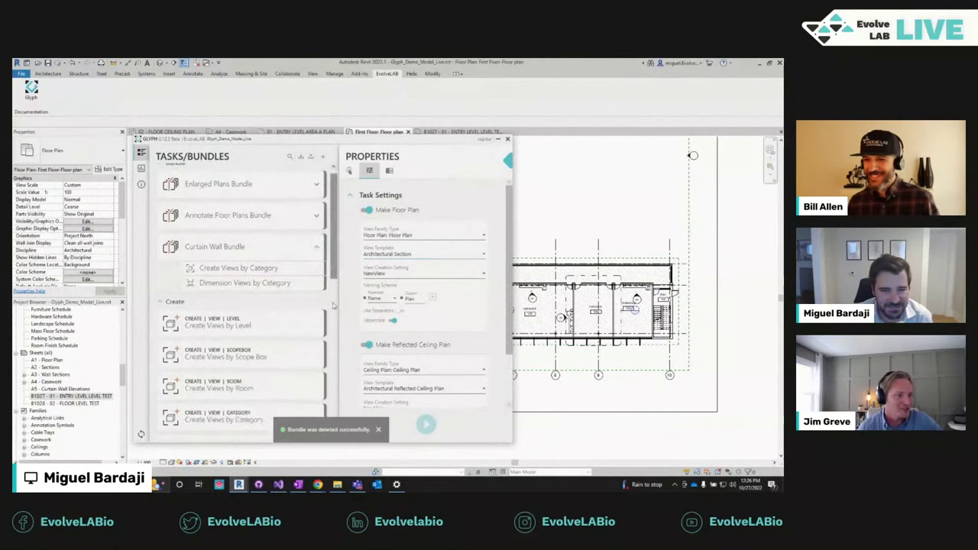
# Step: Scroll the Tasks list to the Create section's standalone Create Views by Level task
pyautogui.scroll(-3, 334, 314)
pyautogui.scroll(-3, 334, 314)
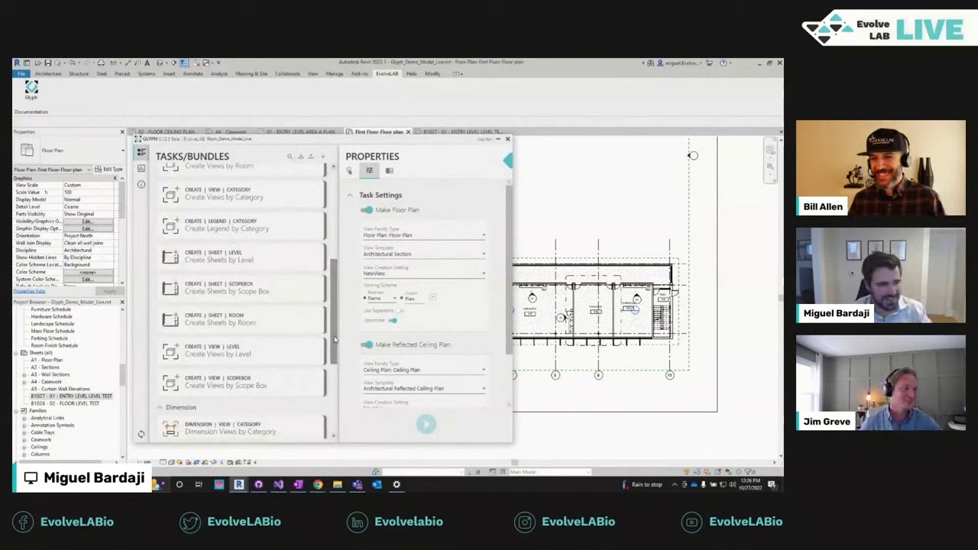
pyautogui.scroll(-1, 333, 339)
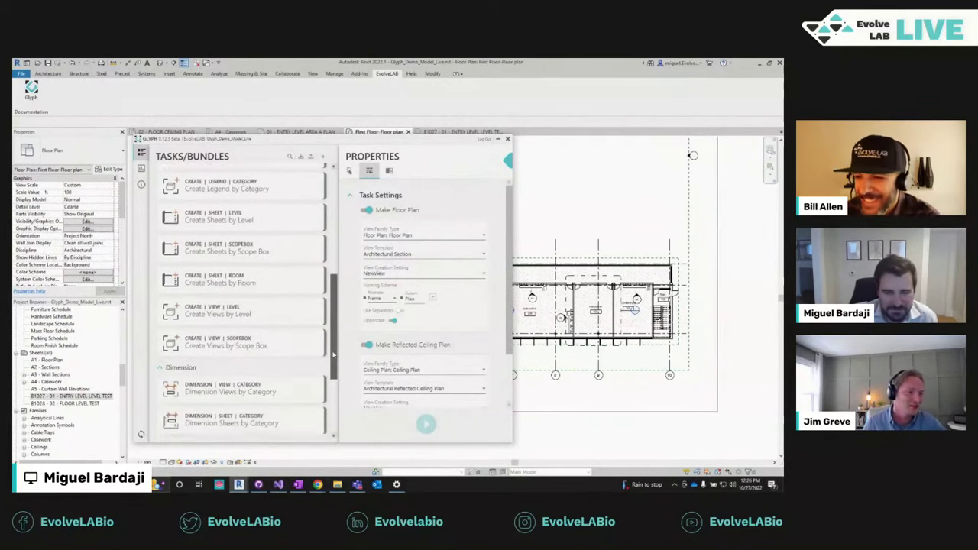
pyautogui.scroll(1, 334, 338)
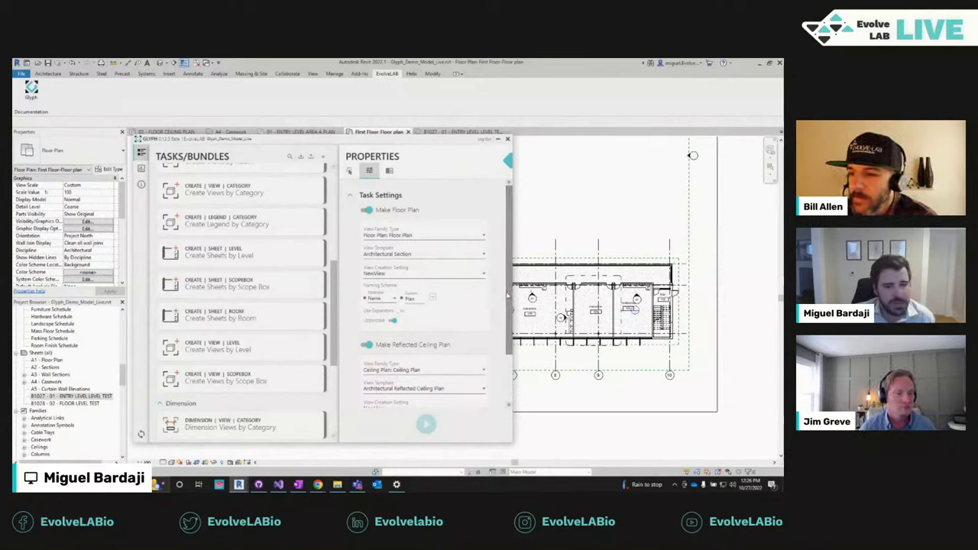
pyautogui.moveTo(337, 276); pyautogui.dragTo(336, 260)
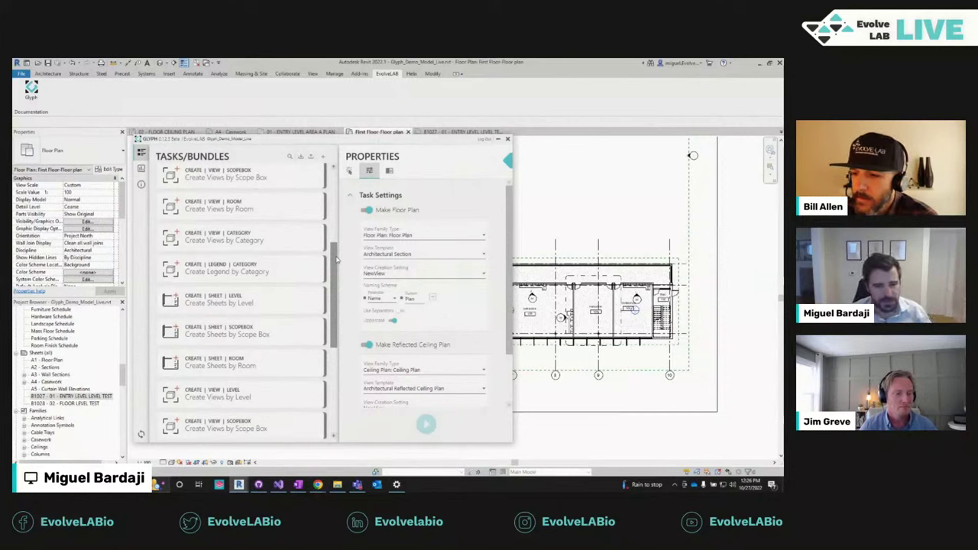
pyautogui.scroll(3, 244, 267)
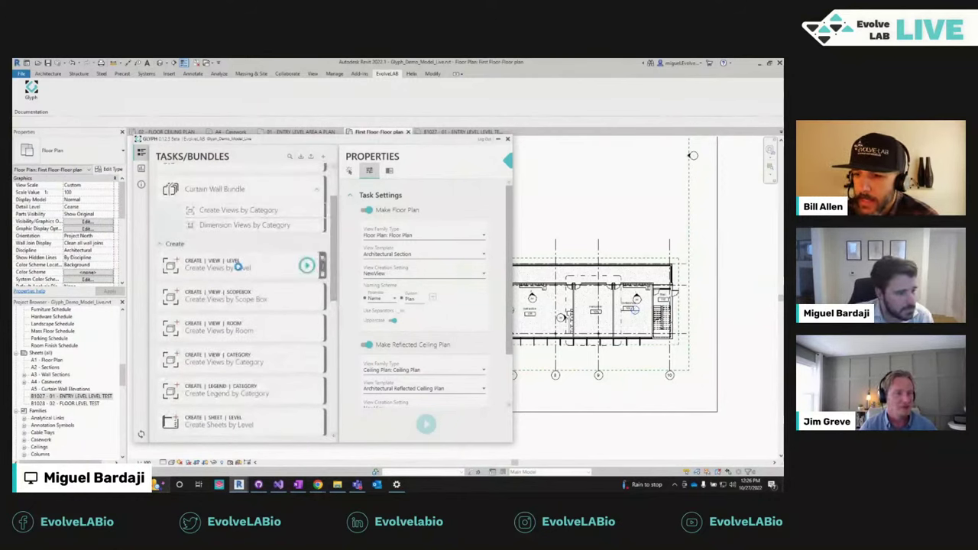
pyautogui.click(237, 265)
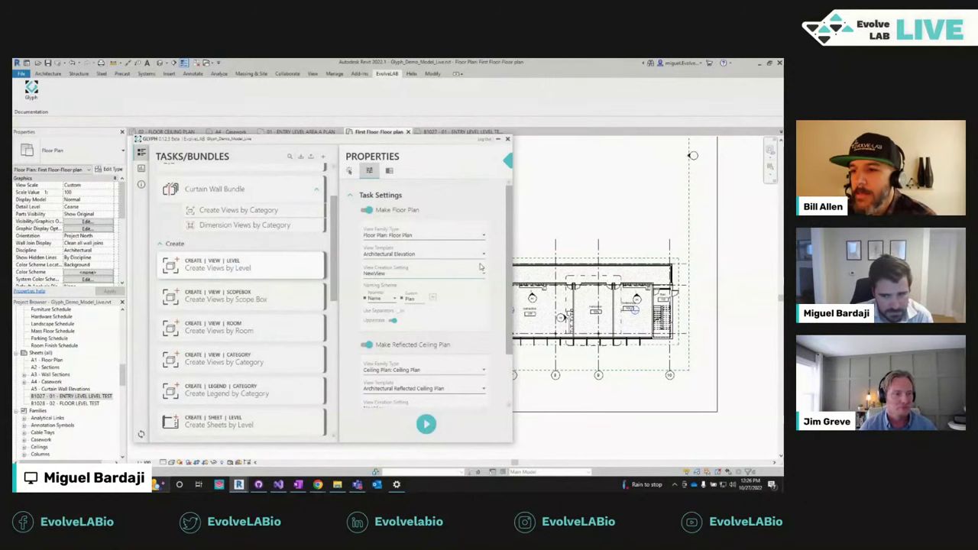
pyautogui.scroll(-1, 508, 258)
pyautogui.moveTo(509, 258); pyautogui.dragTo(508, 270)
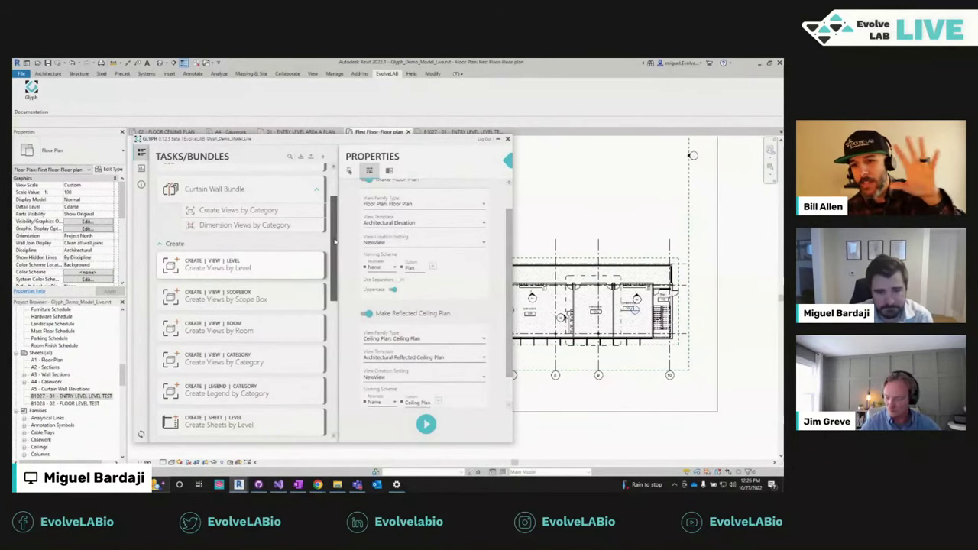
pyautogui.scroll(-1, 334, 250)
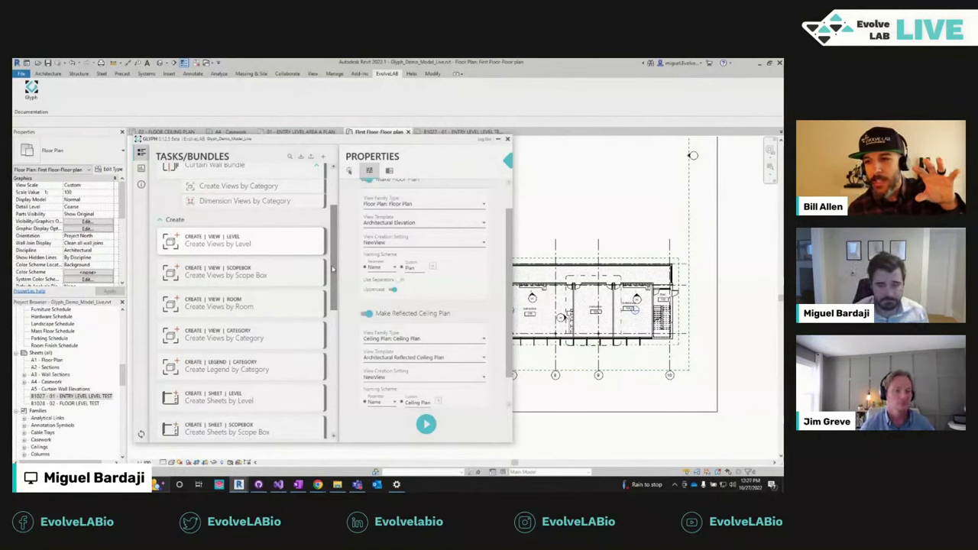
pyautogui.scroll(-2, 306, 264)
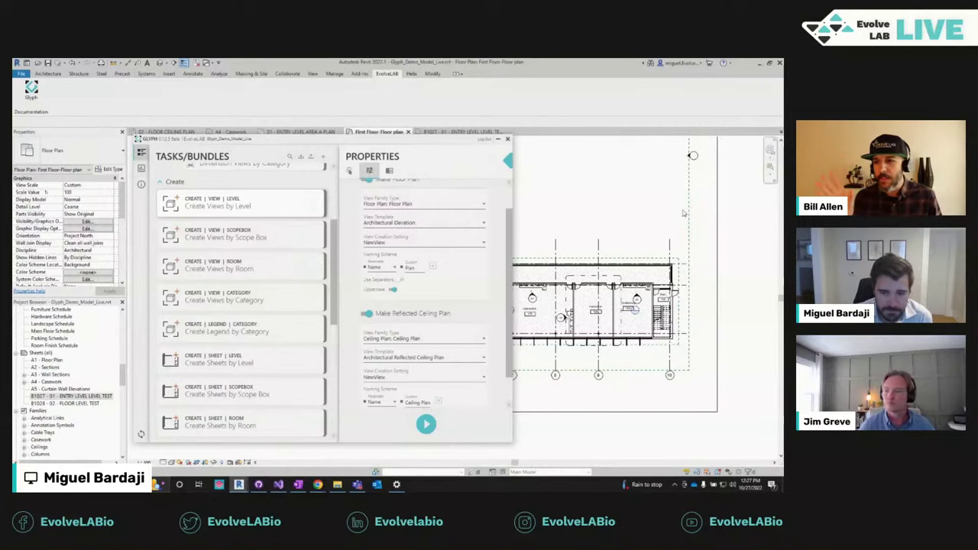
pyautogui.scroll(2, 515, 229)
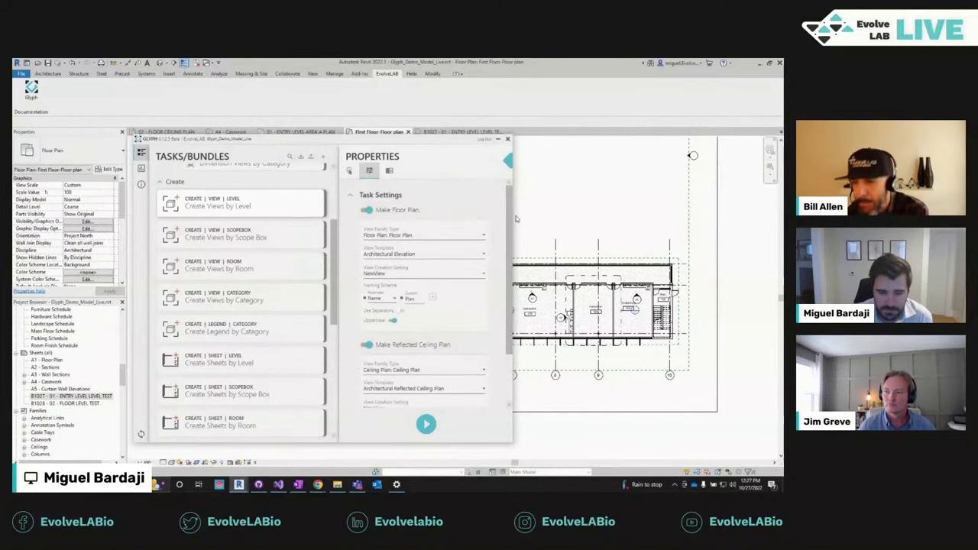
pyautogui.scroll(-3, 508, 246)
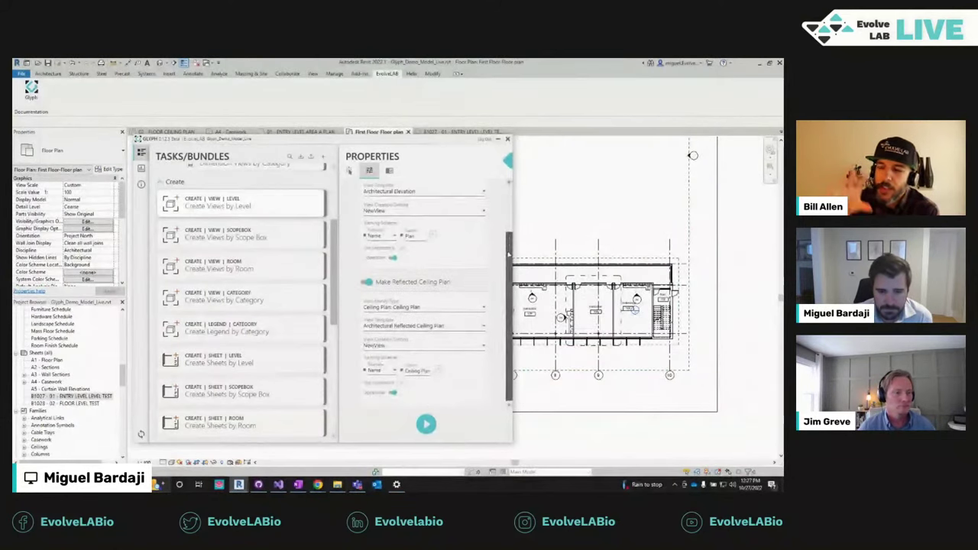
pyautogui.scroll(3, 336, 275)
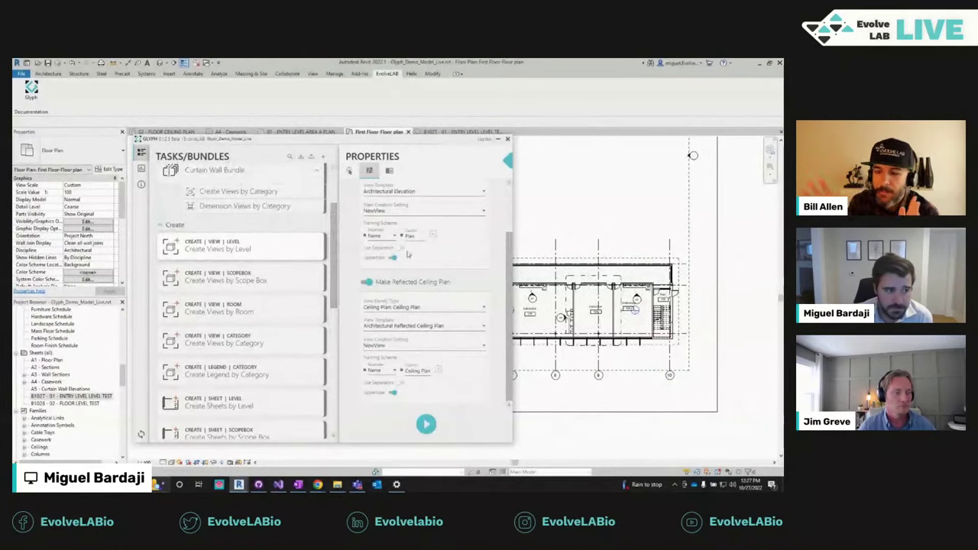
pyautogui.scroll(1, 510, 243)
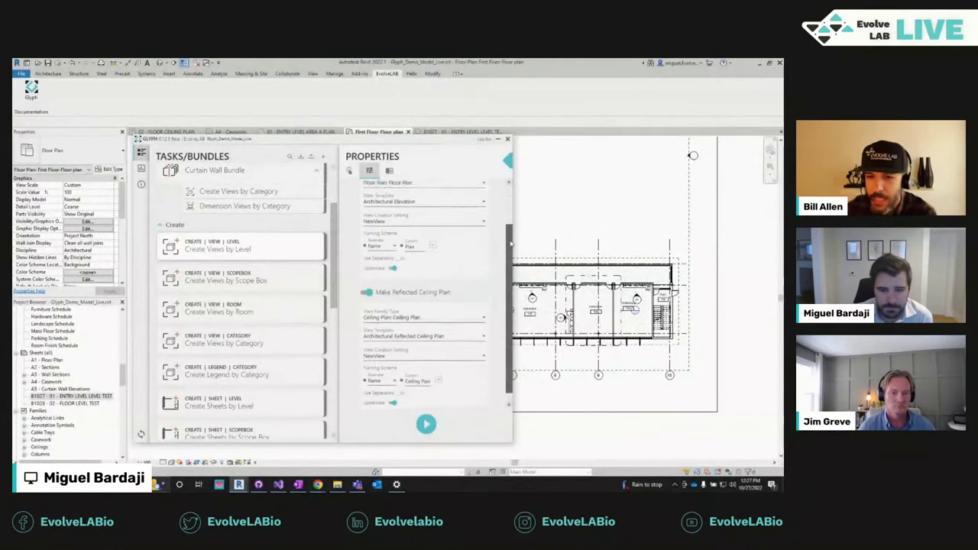
pyautogui.scroll(3, 510, 243)
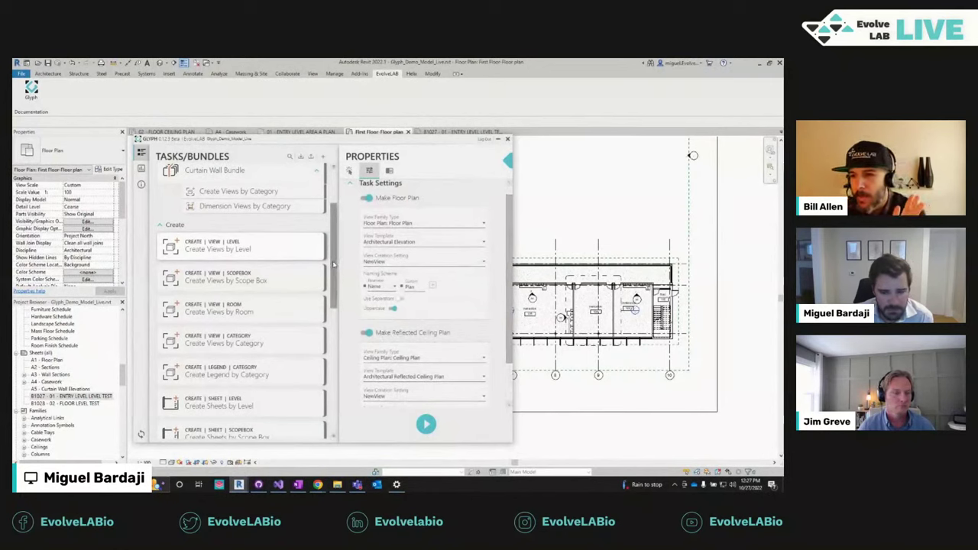
pyautogui.scroll(4, 336, 252)
pyautogui.scroll(2, 505, 284)
pyautogui.scroll(1, 506, 285)
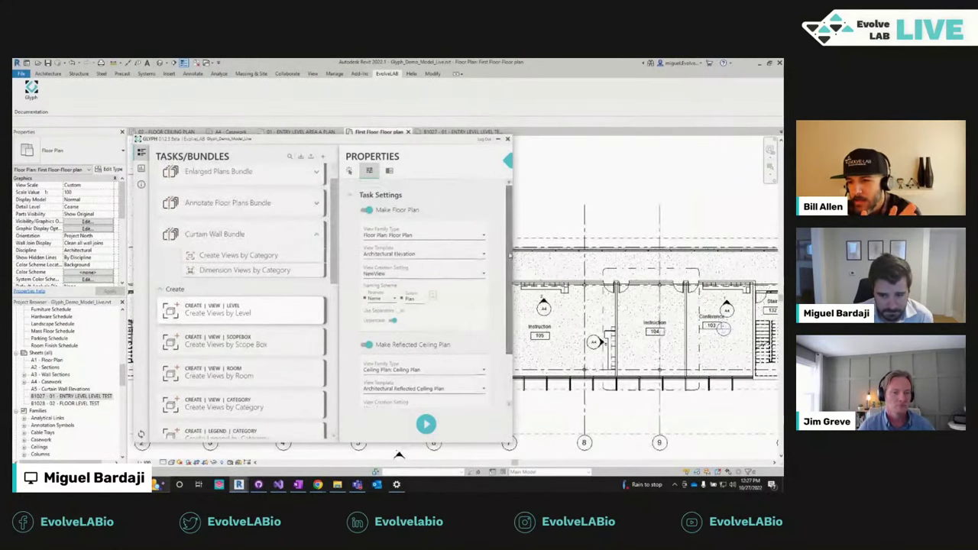
pyautogui.scroll(-4, 546, 266)
pyautogui.moveTo(613, 267); pyautogui.dragTo(623, 252, button='middle')
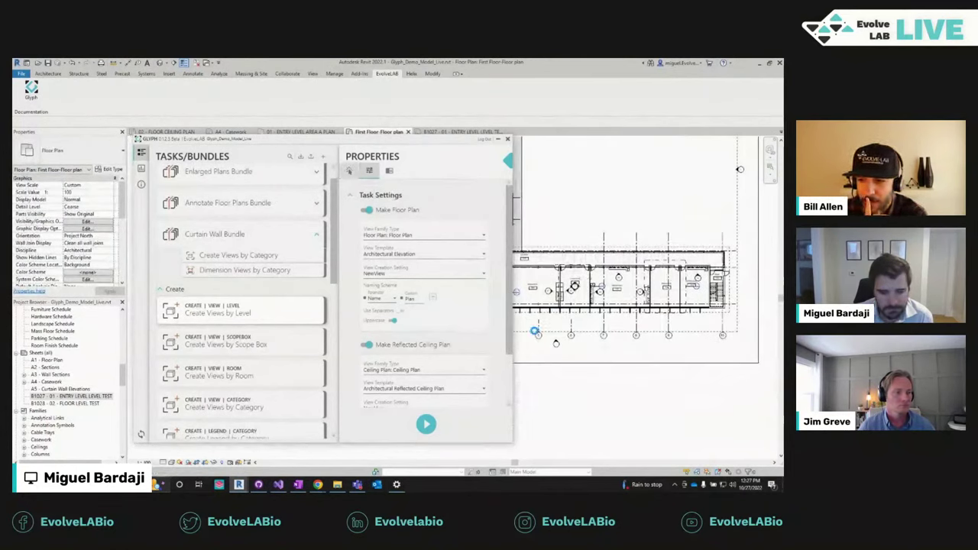
pyautogui.click(349, 169)
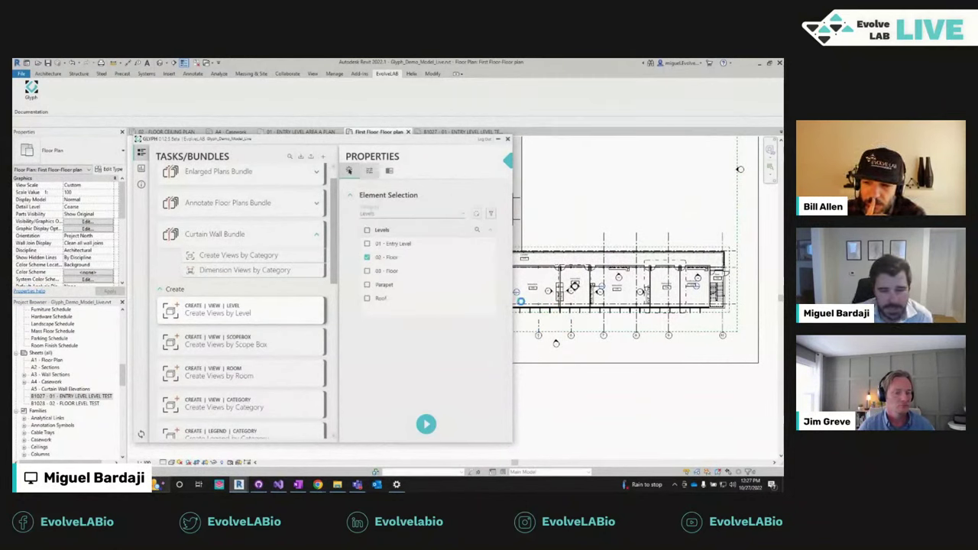
pyautogui.click(369, 170)
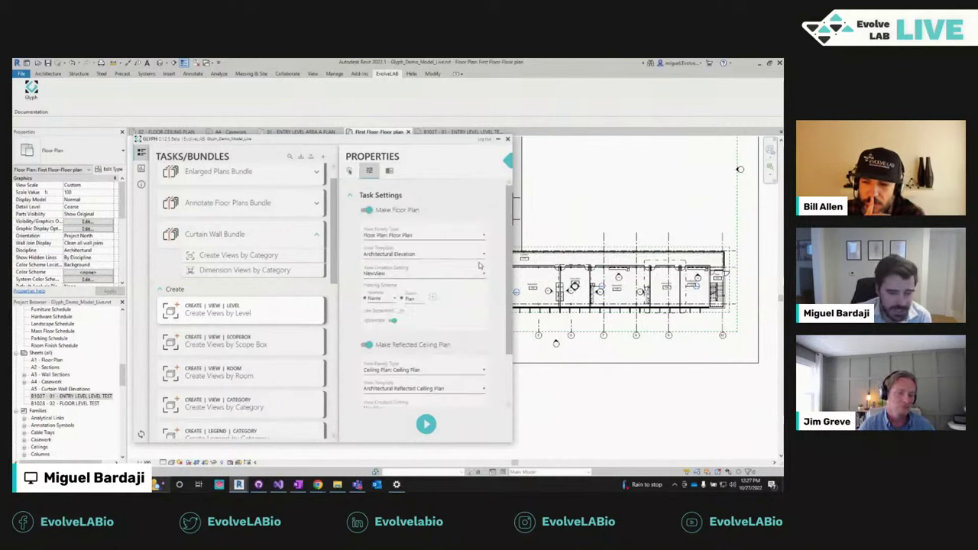
pyautogui.click(432, 297)
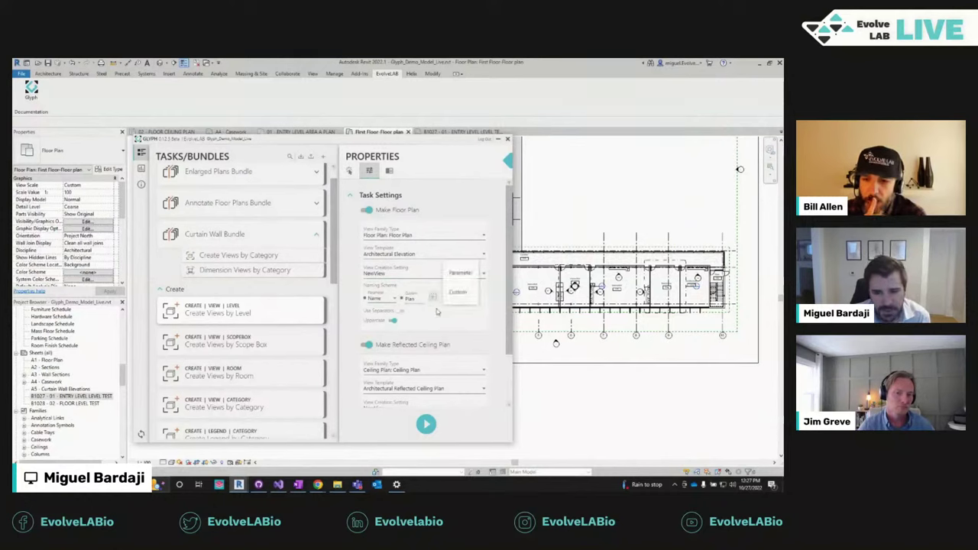
pyautogui.click(459, 273)
pyautogui.click(391, 316)
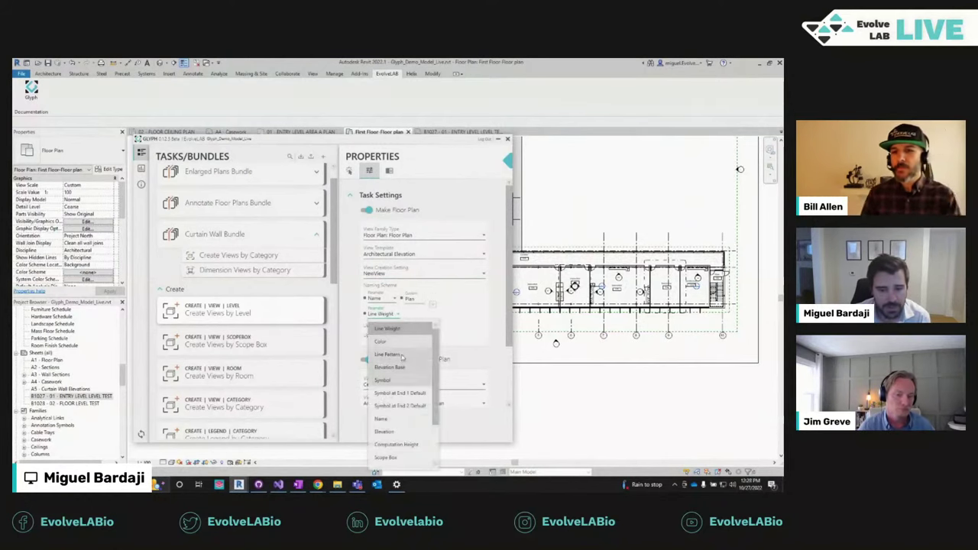
pyautogui.scroll(-3, 434, 414)
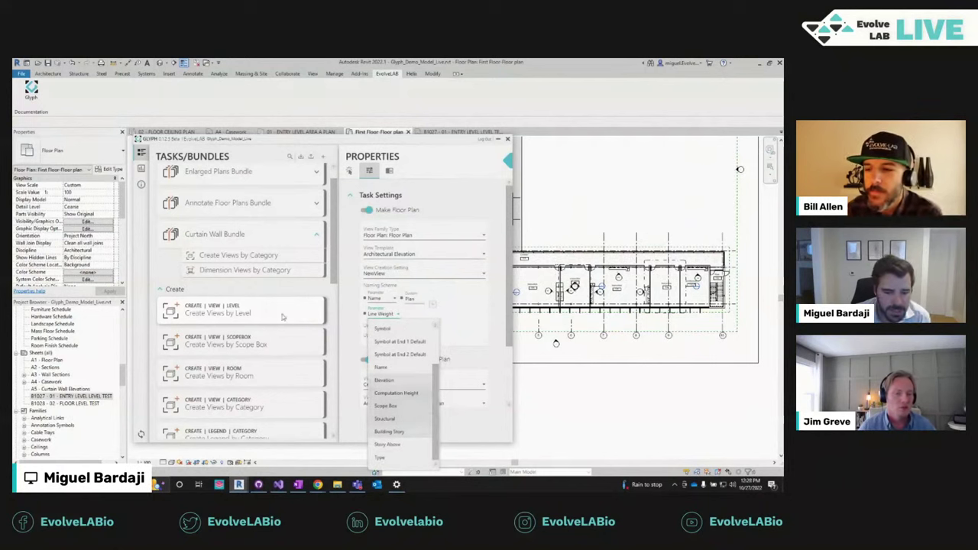
pyautogui.click(494, 323)
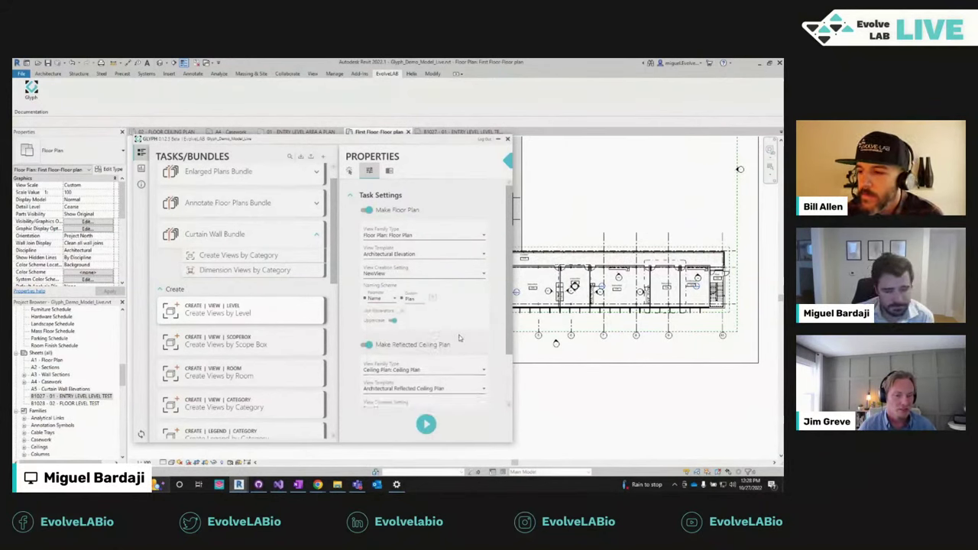
pyautogui.scroll(-1, 458, 290)
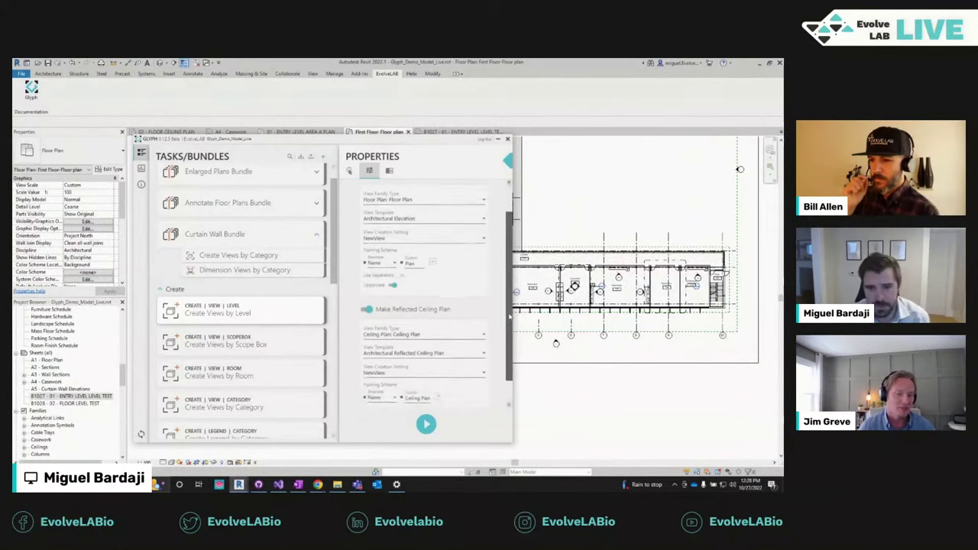
pyautogui.scroll(1, 413, 267)
pyautogui.click(470, 327)
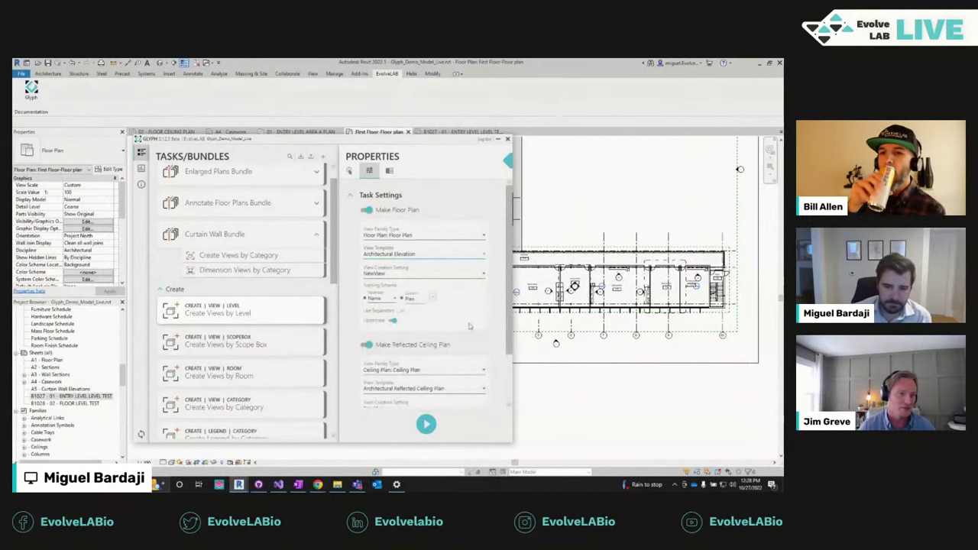
pyautogui.scroll(-5, 244, 305)
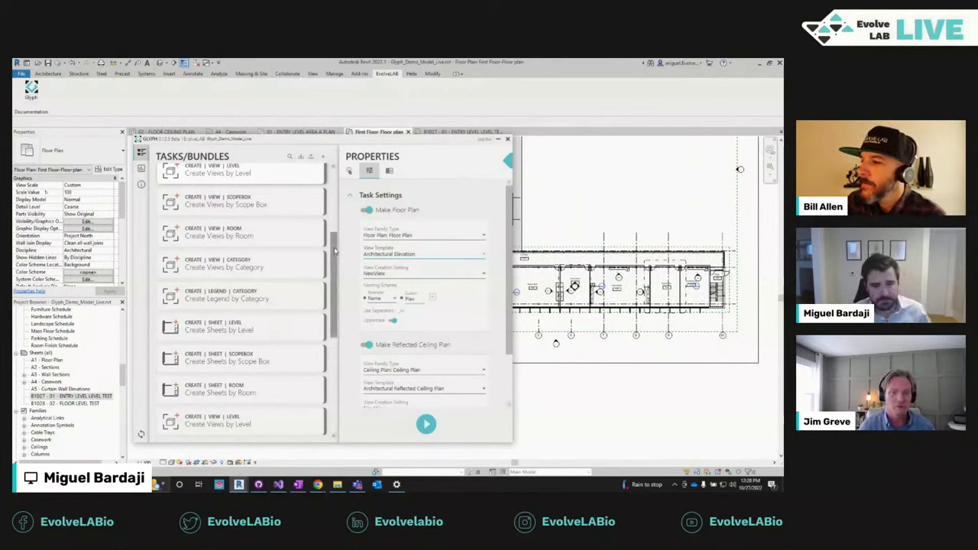
# Step: Delete the extra Create Views by Scope Box and Create Views by Level tasks
pyautogui.moveTo(334, 249); pyautogui.dragTo(334, 258)
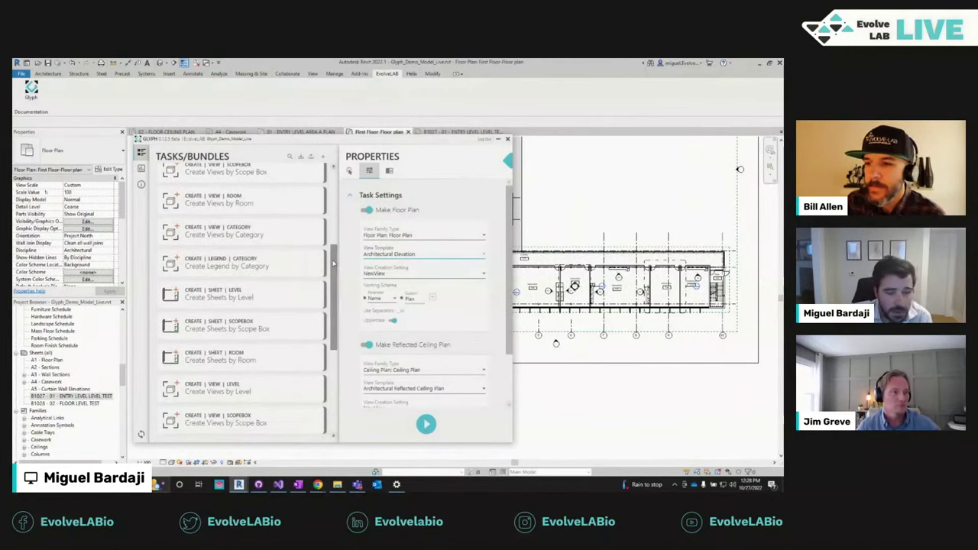
pyautogui.moveTo(333, 263); pyautogui.dragTo(333, 281)
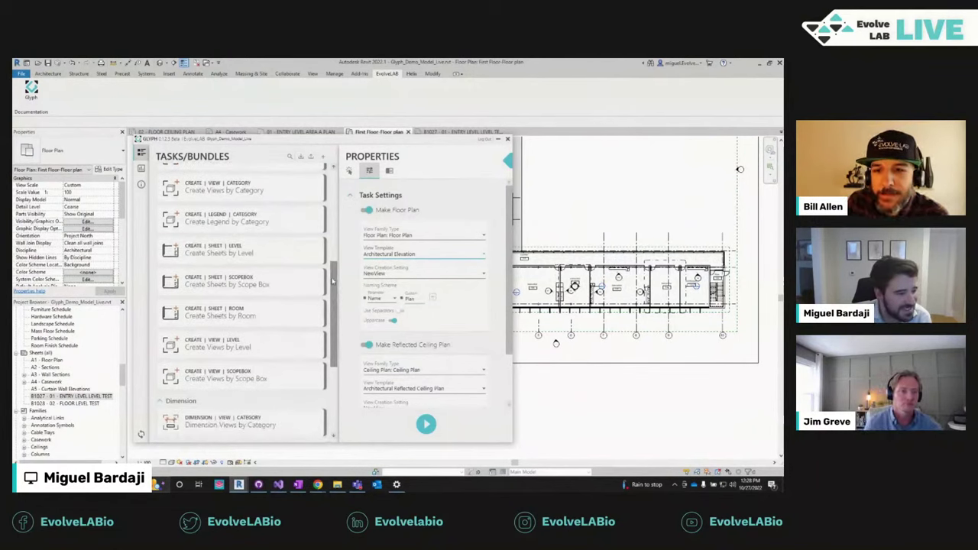
pyautogui.scroll(-2, 242, 370)
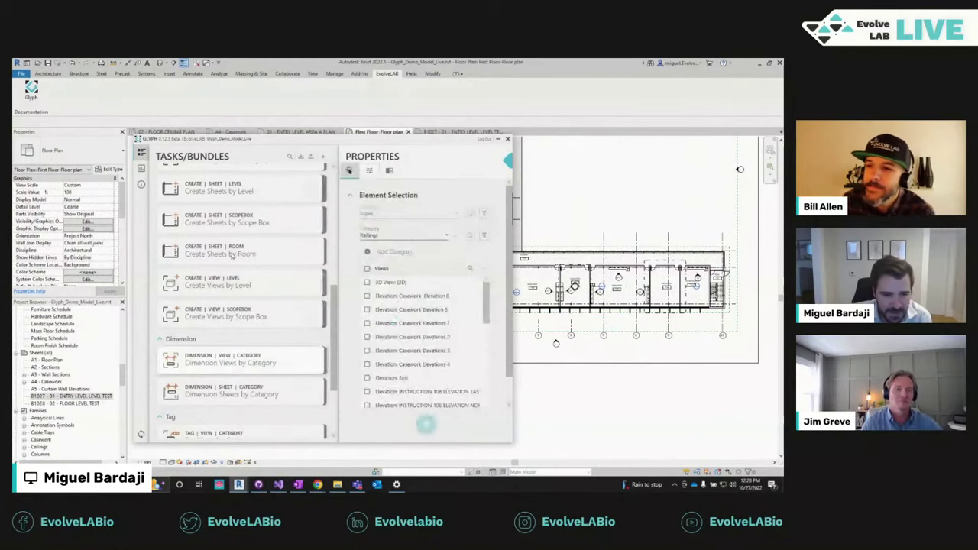
pyautogui.scroll(2, 168, 238)
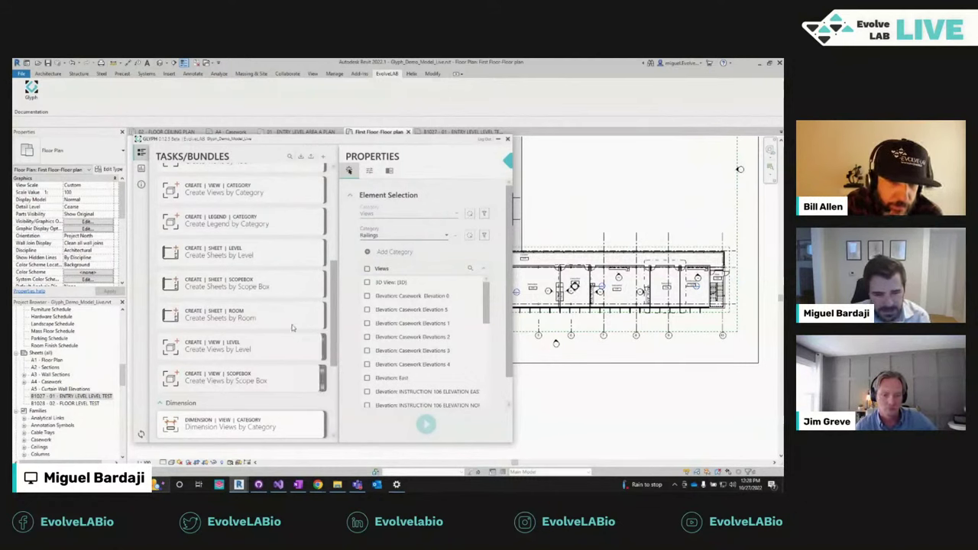
pyautogui.click(322, 380)
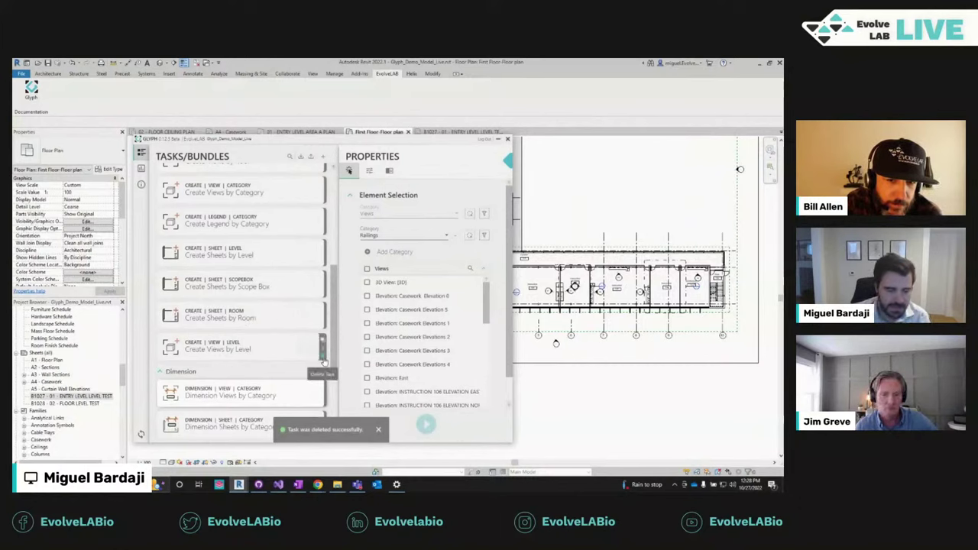
pyautogui.click(323, 358)
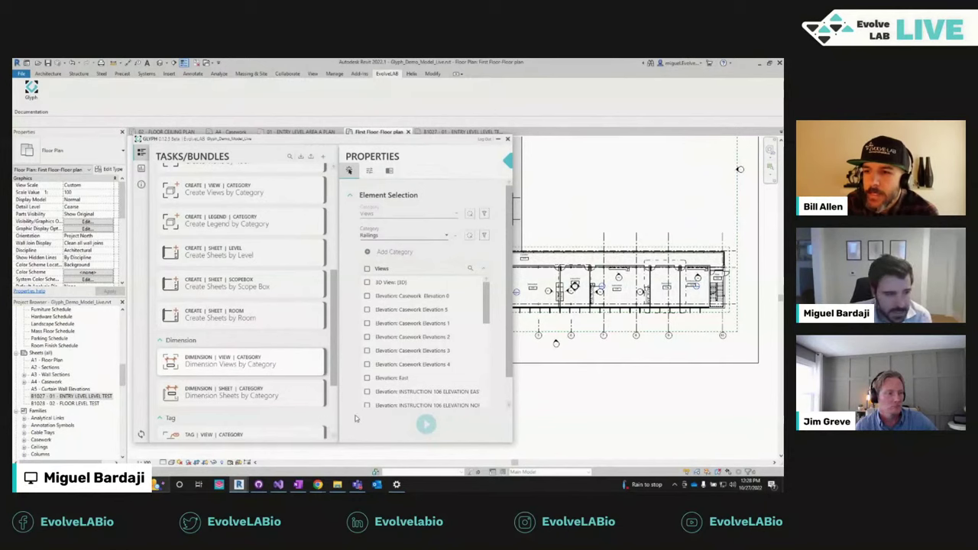
pyautogui.moveTo(322, 379)
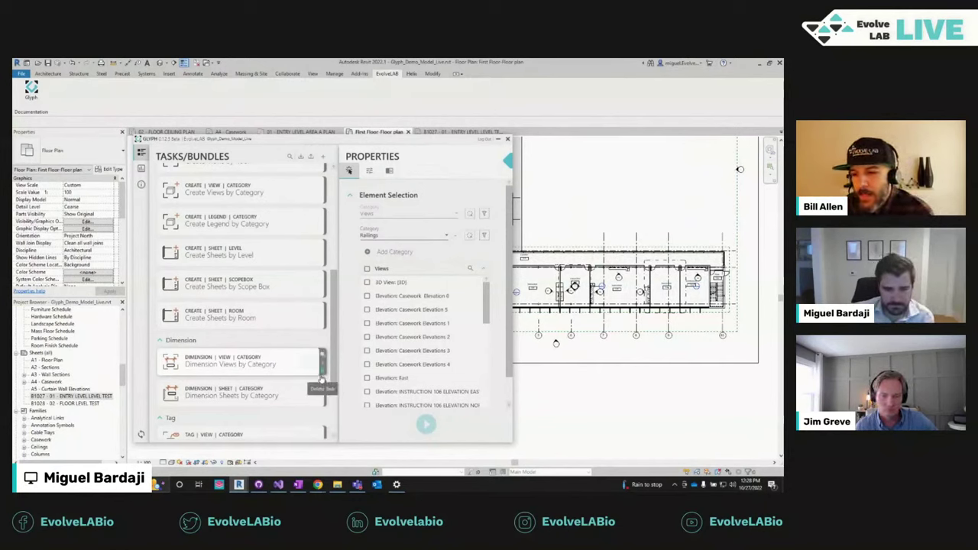
pyautogui.scroll(2, 98, 346)
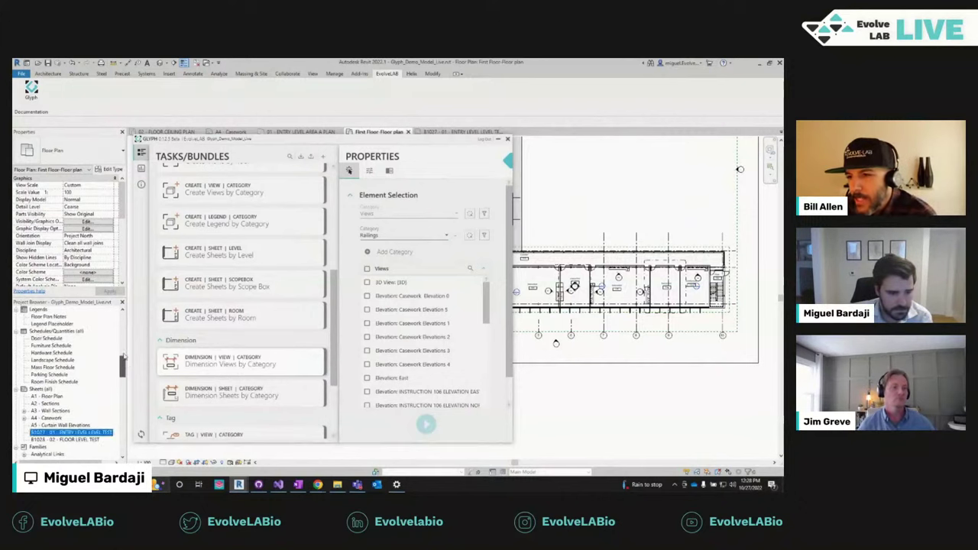
pyautogui.scroll(3, 97, 357)
# Step: Open the Wall Building Dimensions floor plan and zoom it to fit the whole building
pyautogui.doubleClick(67, 403)
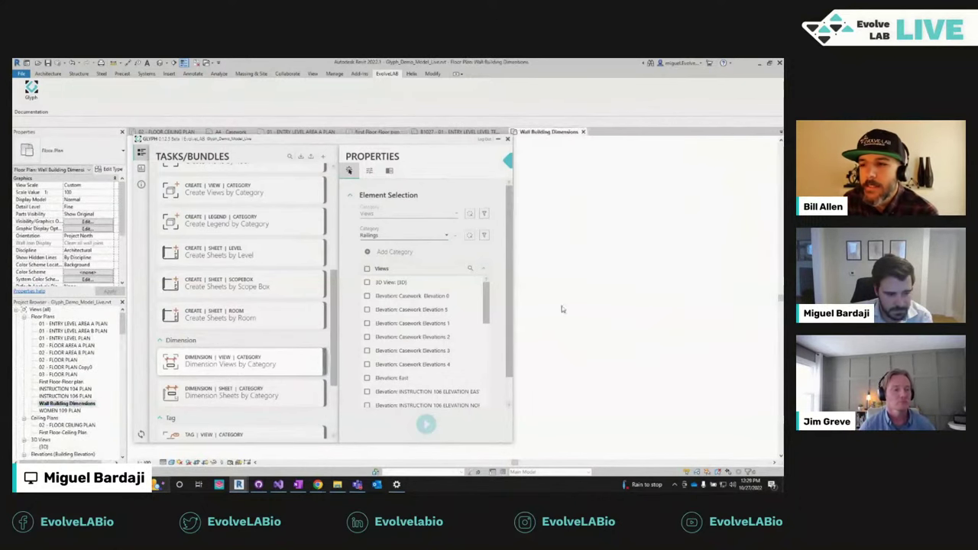
pyautogui.rightClick(626, 277)
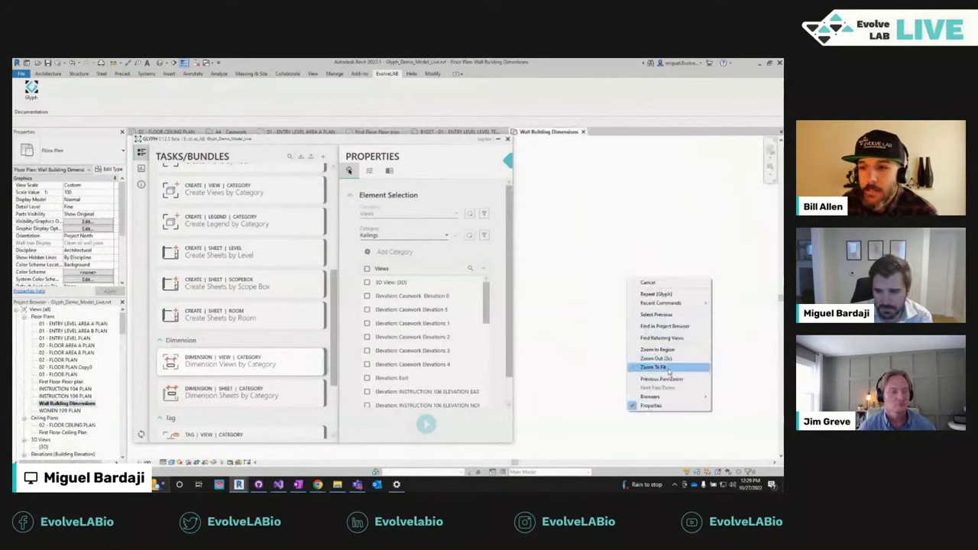
pyautogui.click(669, 372)
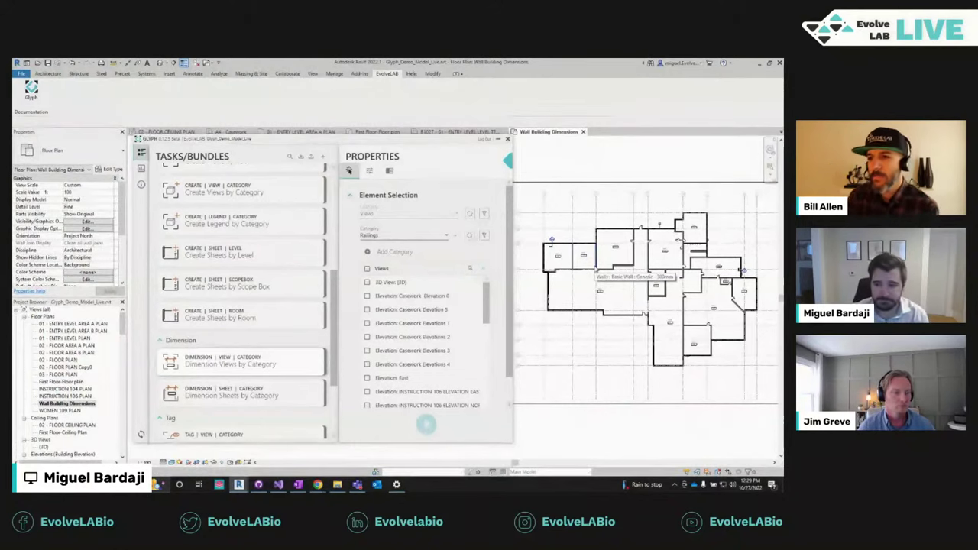
pyautogui.moveTo(587, 272); pyautogui.dragTo(588, 260, button='middle')
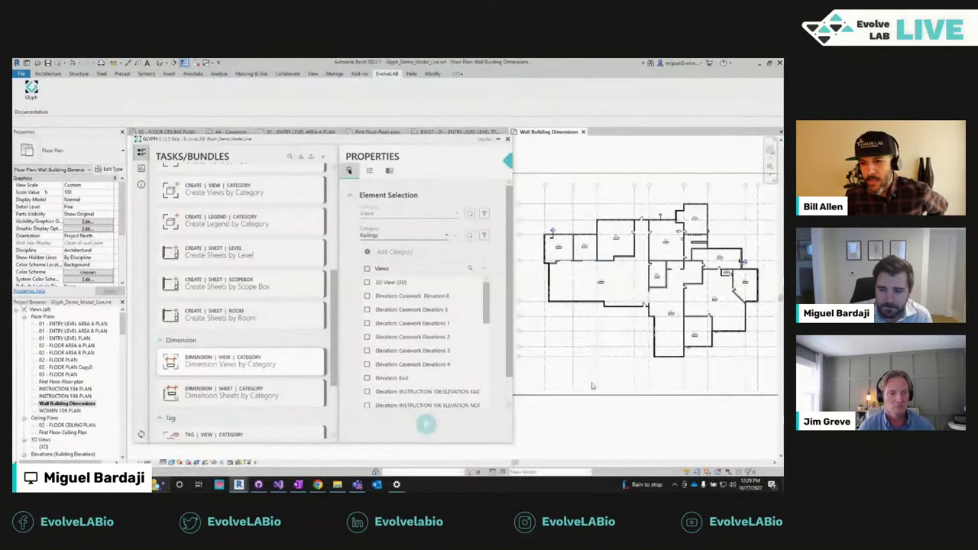
pyautogui.moveTo(591, 383); pyautogui.dragTo(591, 389, button='middle')
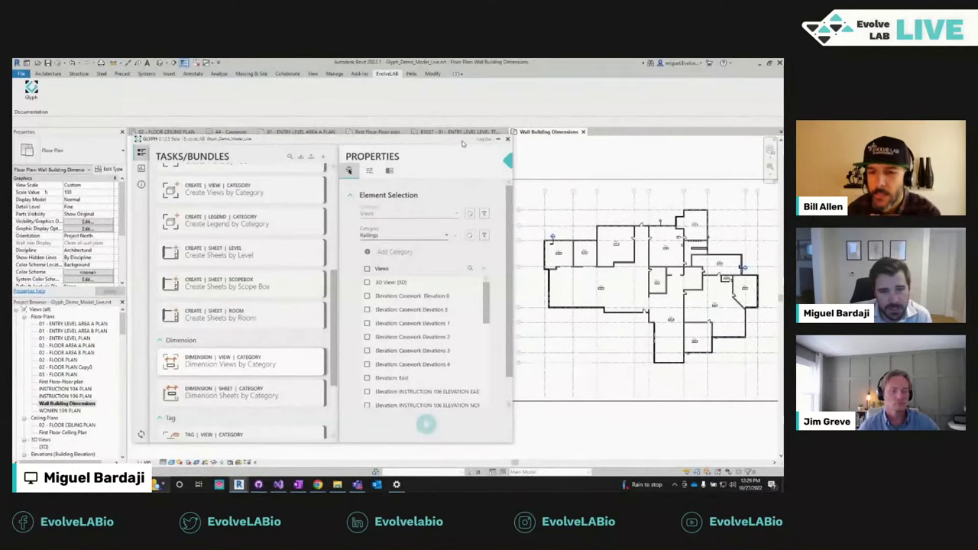
pyautogui.moveTo(461, 143); pyautogui.dragTo(455, 147)
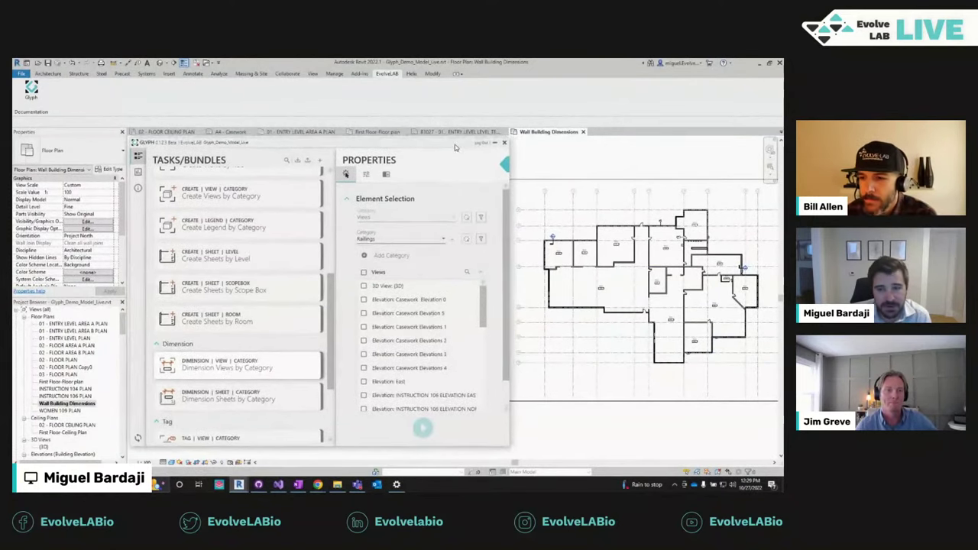
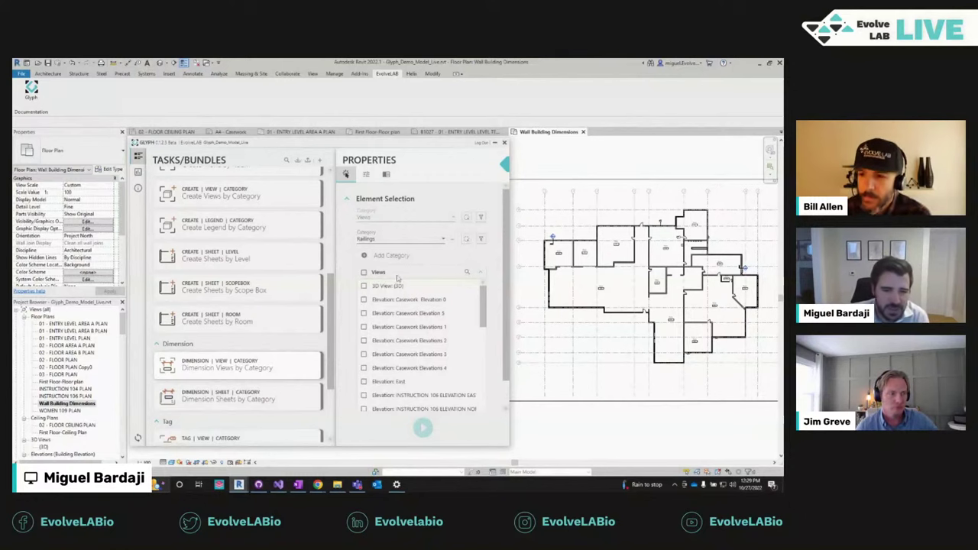
# Step: Select a grid line on the floor plan, then start and cancel an aligned dimension (DI)
pyautogui.moveTo(334, 283); pyautogui.dragTo(336, 349)
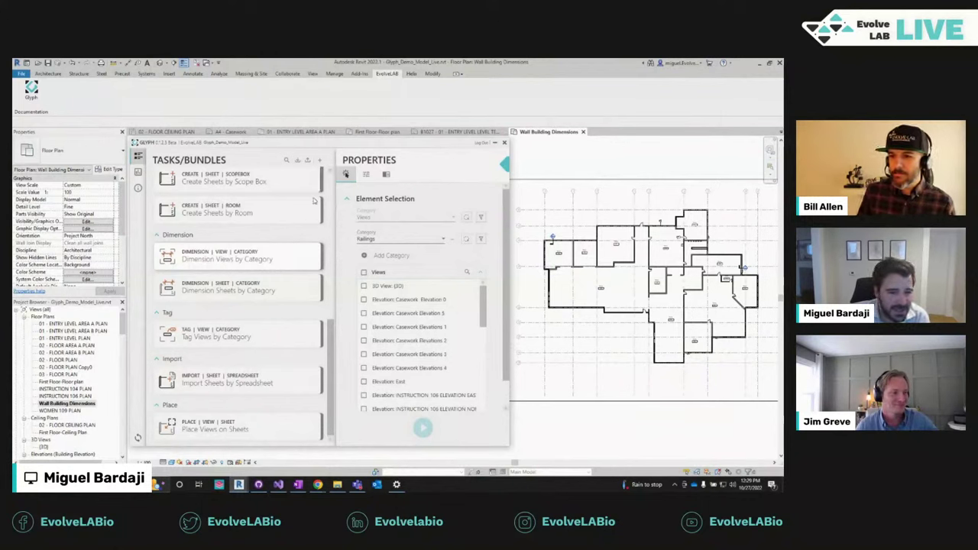
pyautogui.scroll(2, 204, 306)
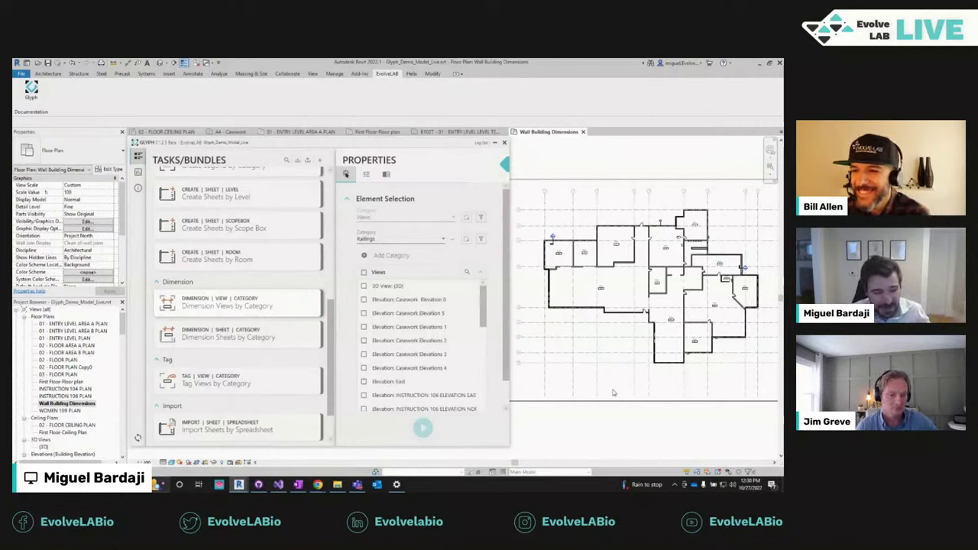
pyautogui.click(598, 281)
pyautogui.scroll(5, 575, 257)
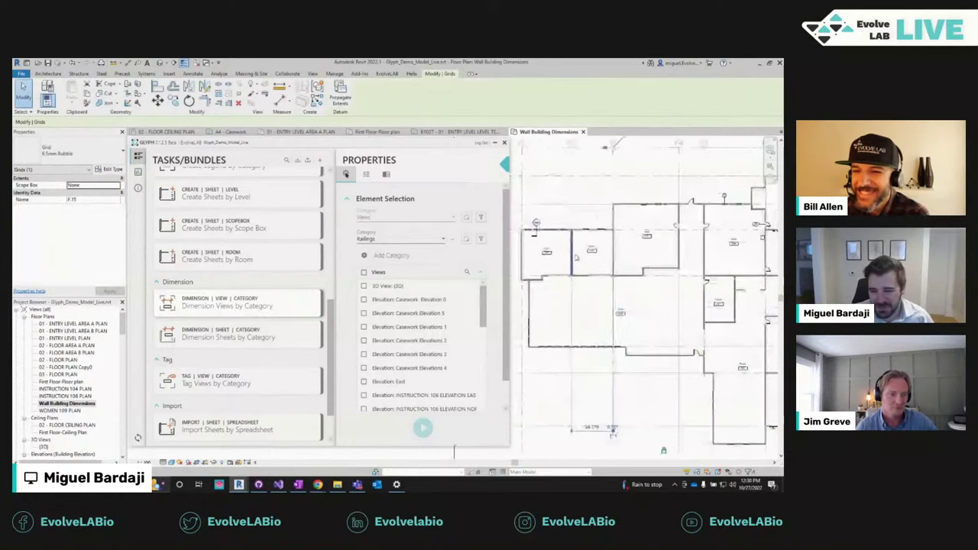
pyautogui.press('Escape')
pyautogui.press('d')
pyautogui.press('i')
pyautogui.scroll(3, 573, 257)
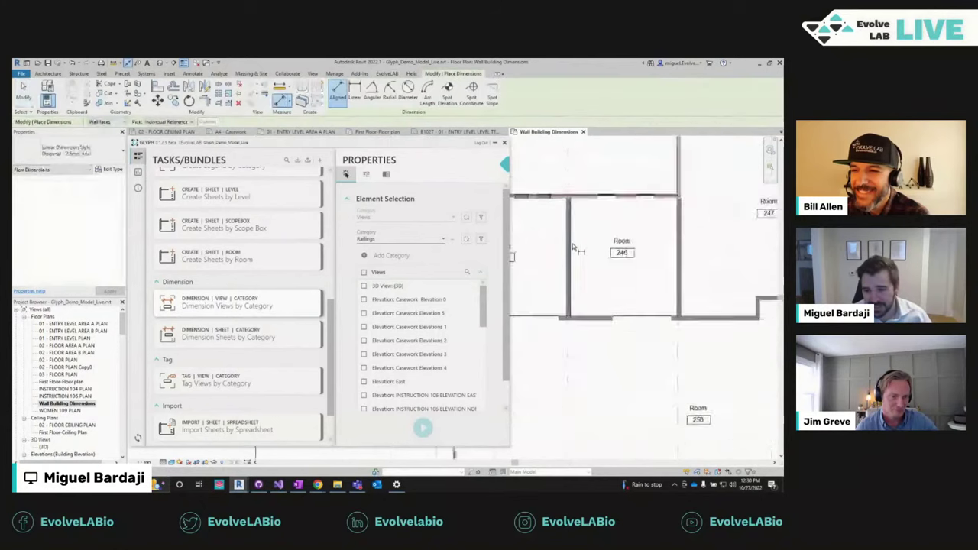
pyautogui.scroll(2, 567, 258)
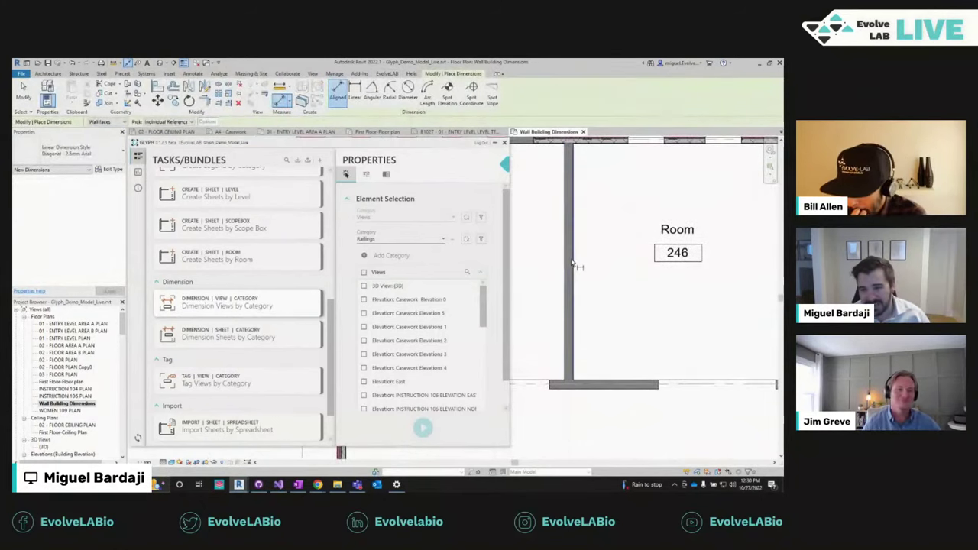
pyautogui.press('capslock')
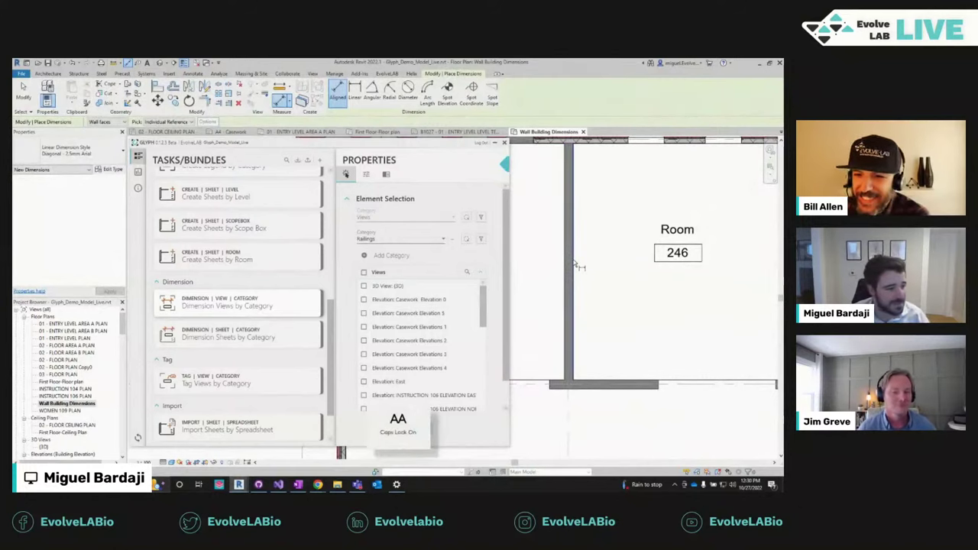
pyautogui.press('Escape')
pyautogui.press('Escape')
pyautogui.scroll(-8, 573, 268)
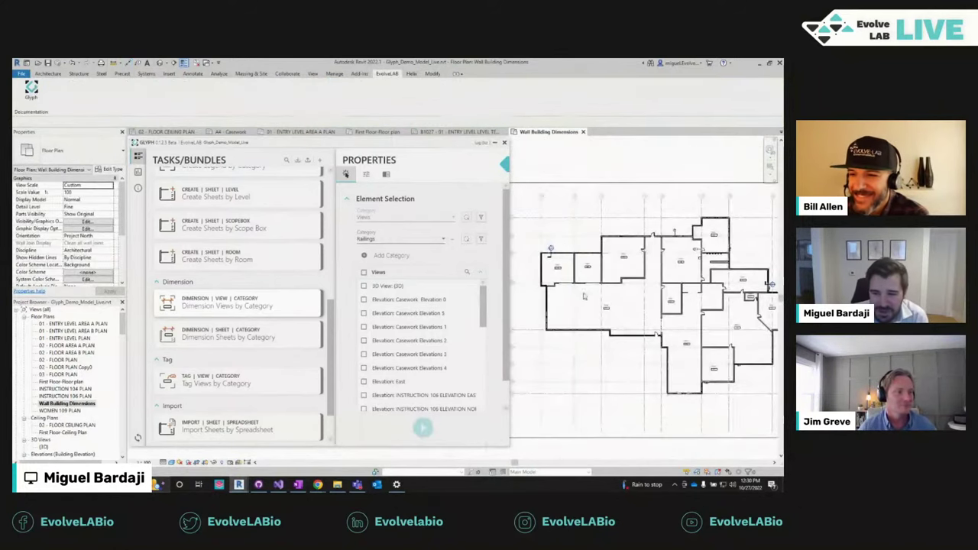
pyautogui.scroll(-2, 580, 280)
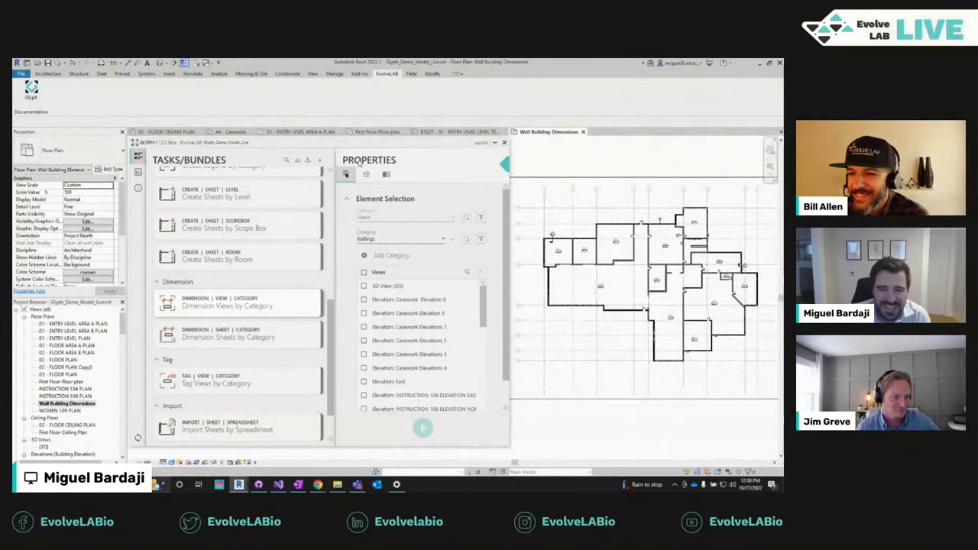
pyautogui.scroll(-1, 458, 229)
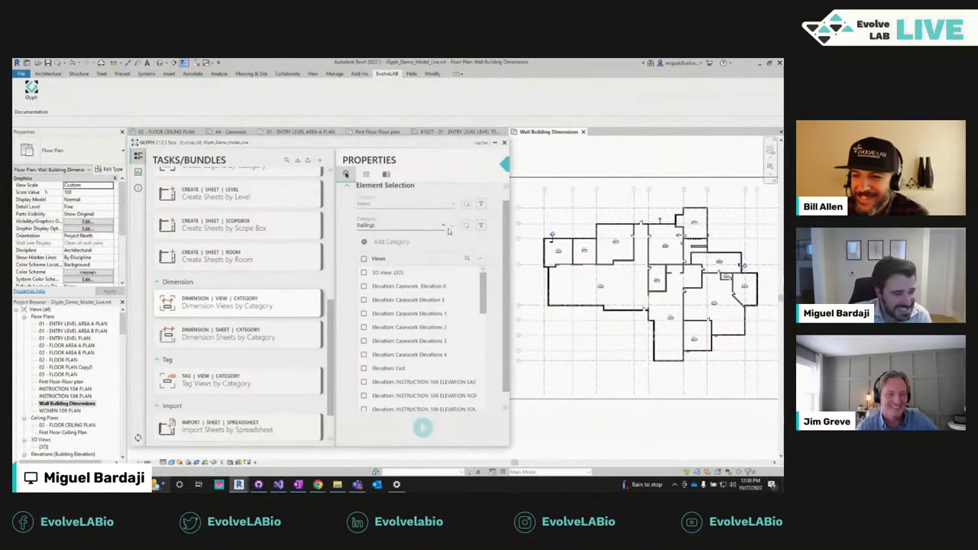
# Step: Choose Walls / Curtain Walls as the Glyph element category
pyautogui.click(369, 225)
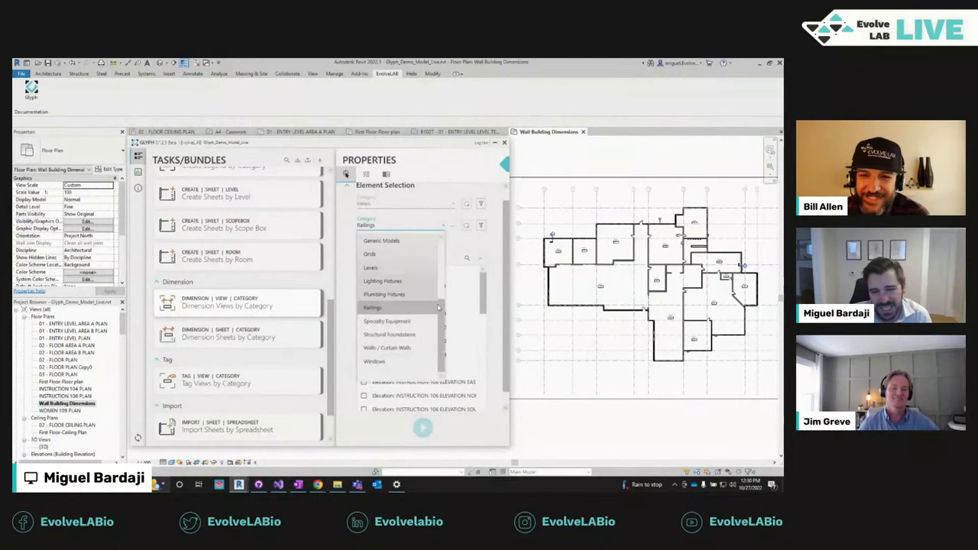
pyautogui.scroll(3, 404, 249)
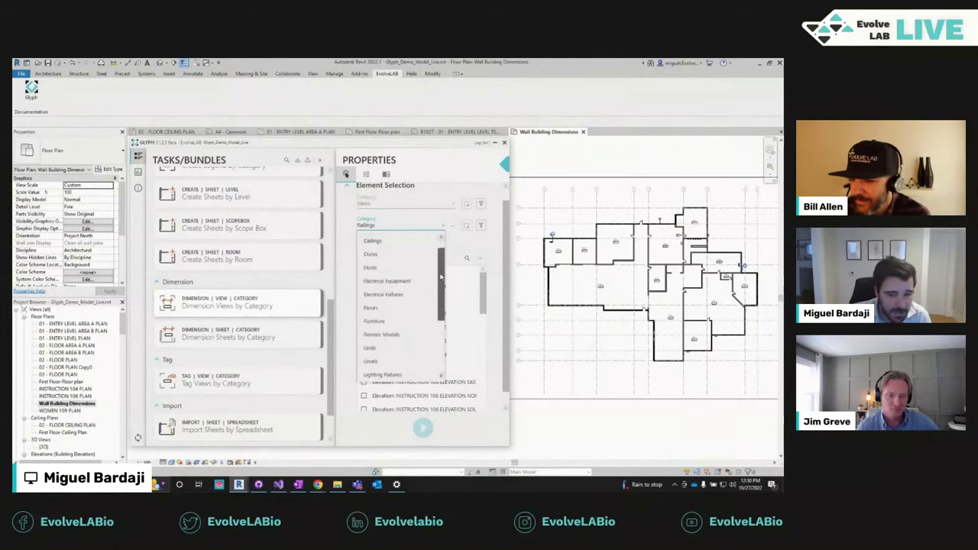
pyautogui.scroll(-3, 428, 306)
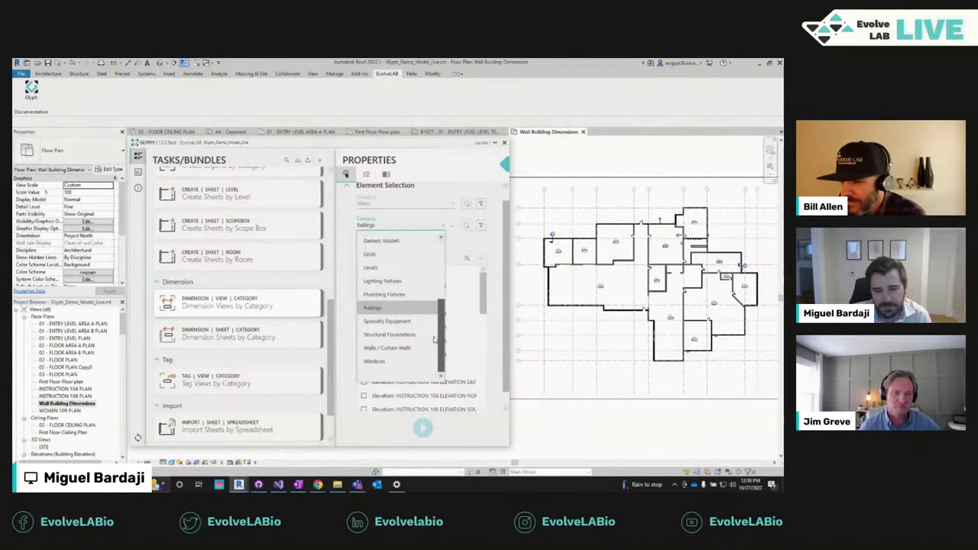
pyautogui.click(387, 349)
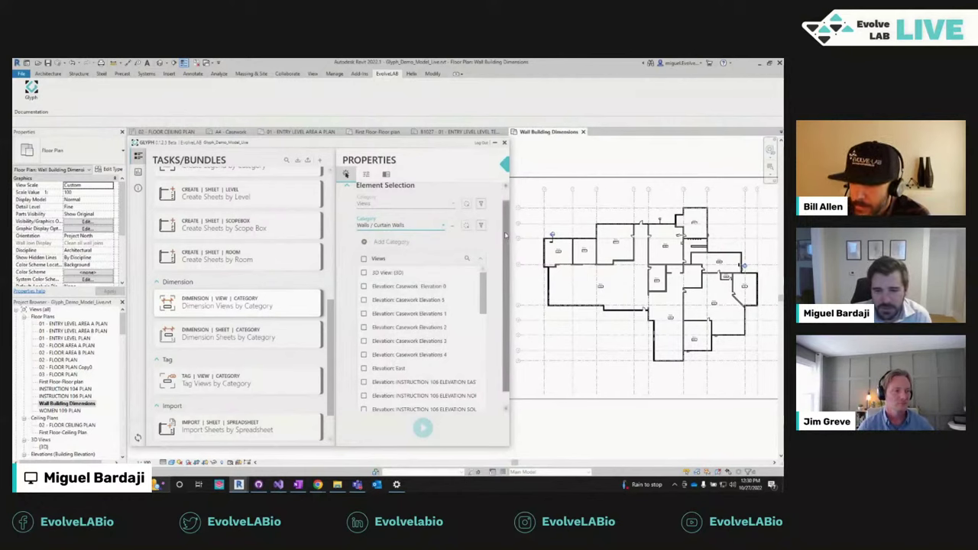
# Step: Add the Floor Plan: Wall Building Dimensions view to the task's views
pyautogui.scroll(-1, 486, 290)
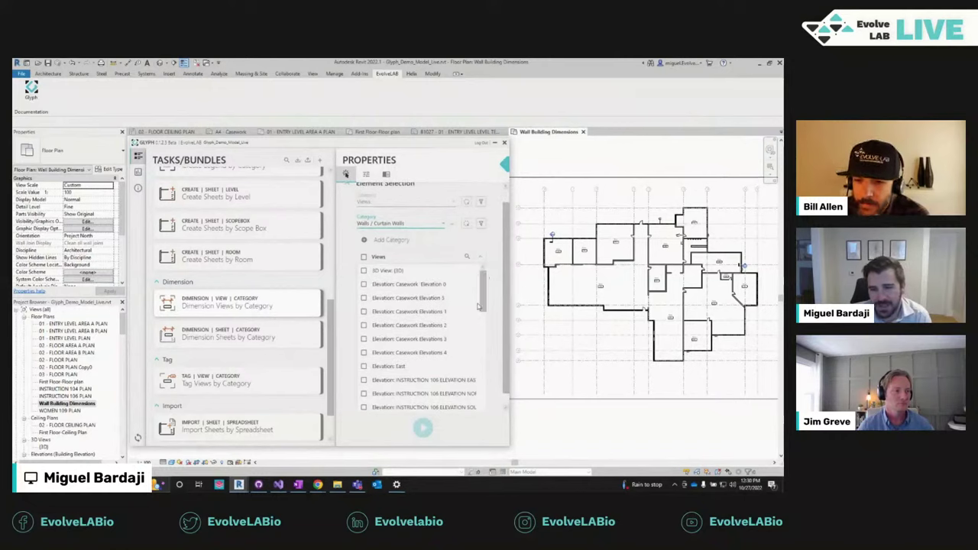
pyautogui.scroll(-6, 435, 310)
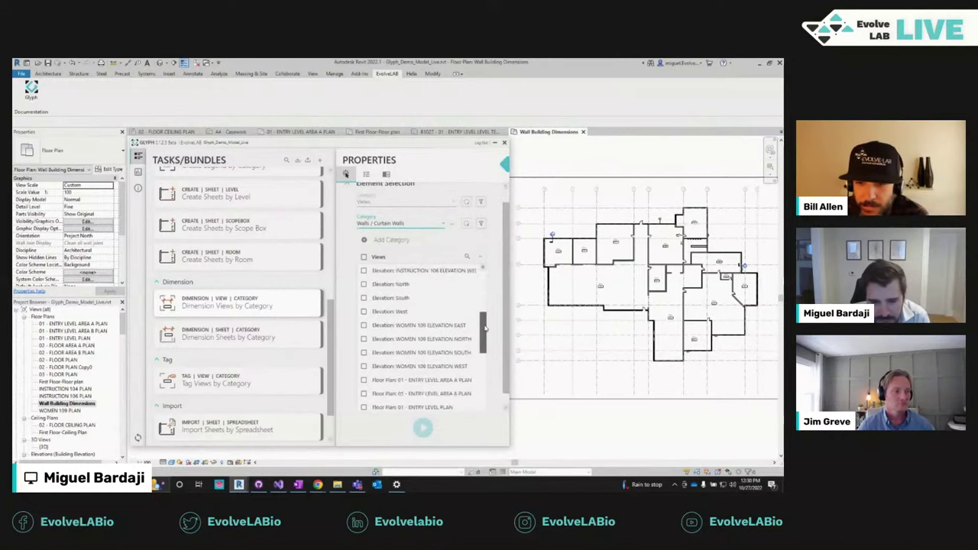
pyautogui.scroll(6, 484, 350)
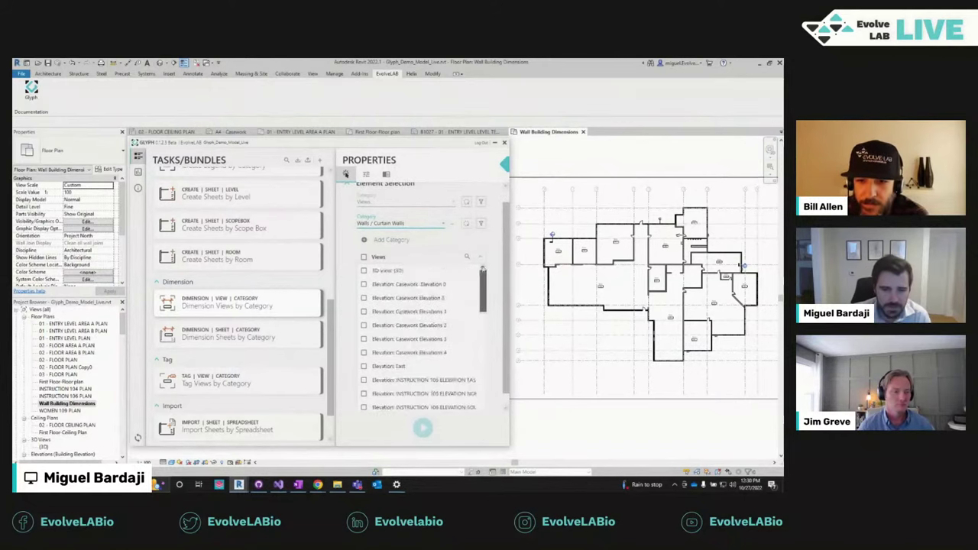
pyautogui.scroll(1, 465, 214)
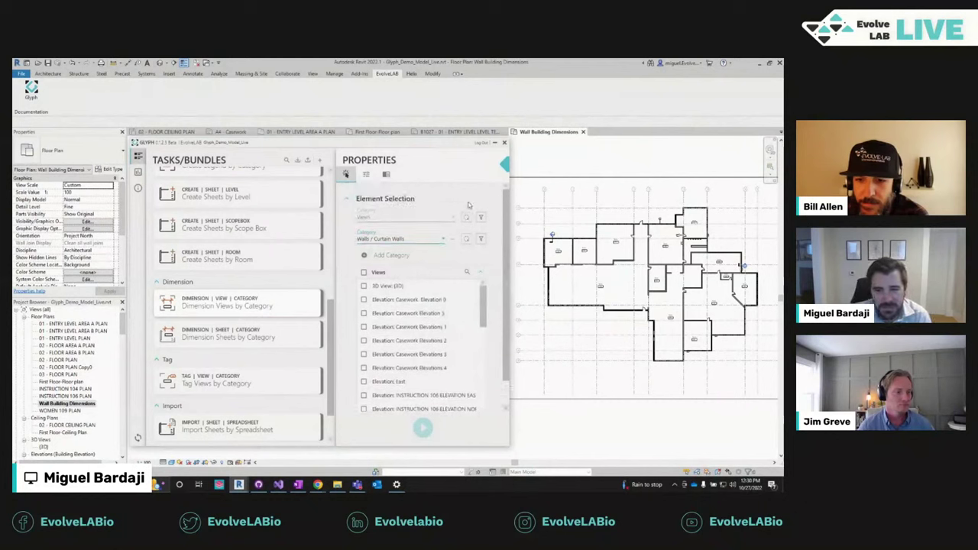
pyautogui.click(466, 217)
pyautogui.click(502, 190)
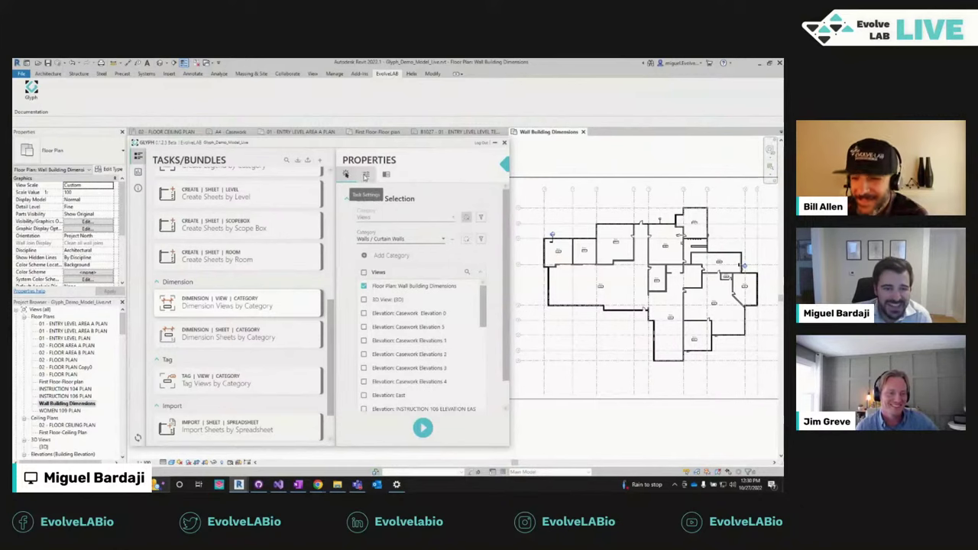
# Step: Enable Overall Building and Exterior Wall Rough Openings dimensions in Task Settings
pyautogui.click(366, 174)
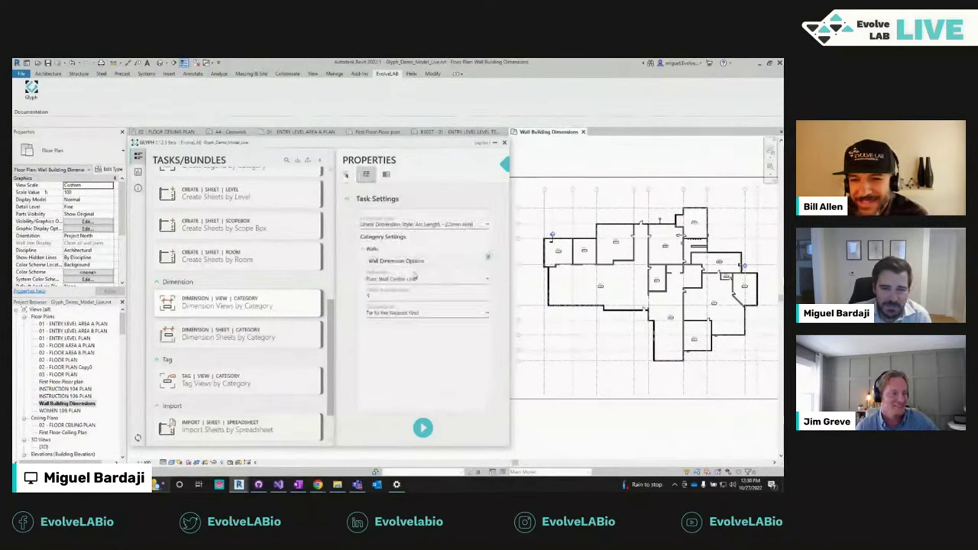
pyautogui.click(409, 262)
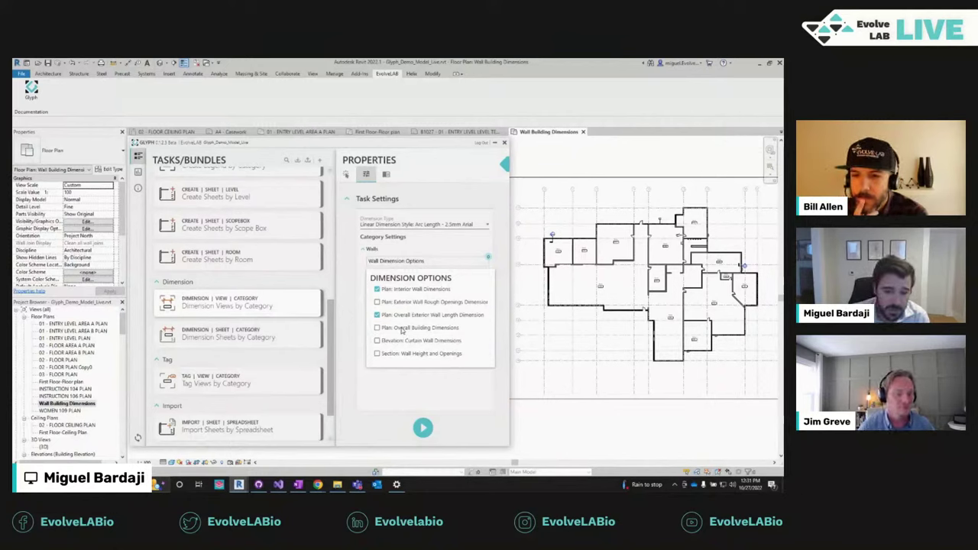
pyautogui.click(404, 328)
pyautogui.click(405, 303)
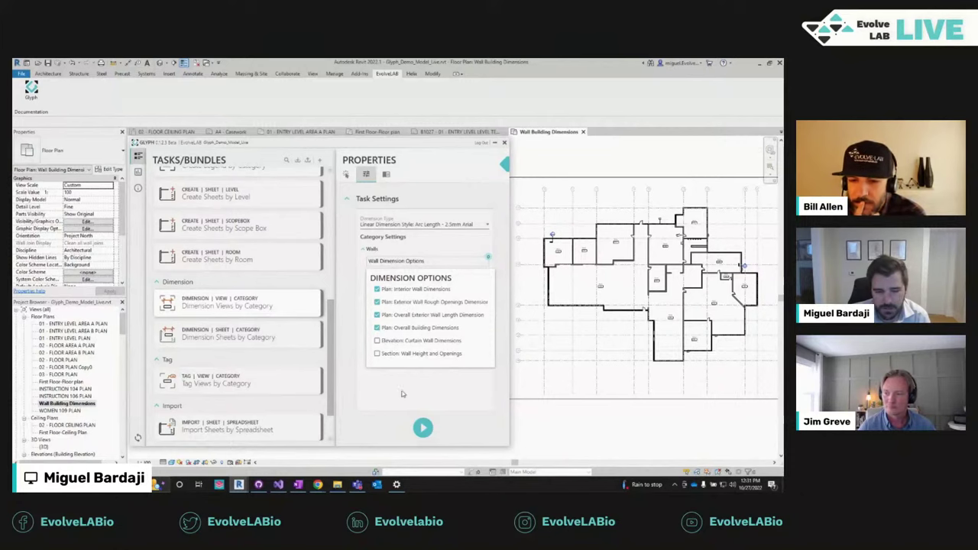
# Step: Keep Plan: Wall Center Line as reference and Tie to the Nearest Grid, then run the task
pyautogui.click(405, 279)
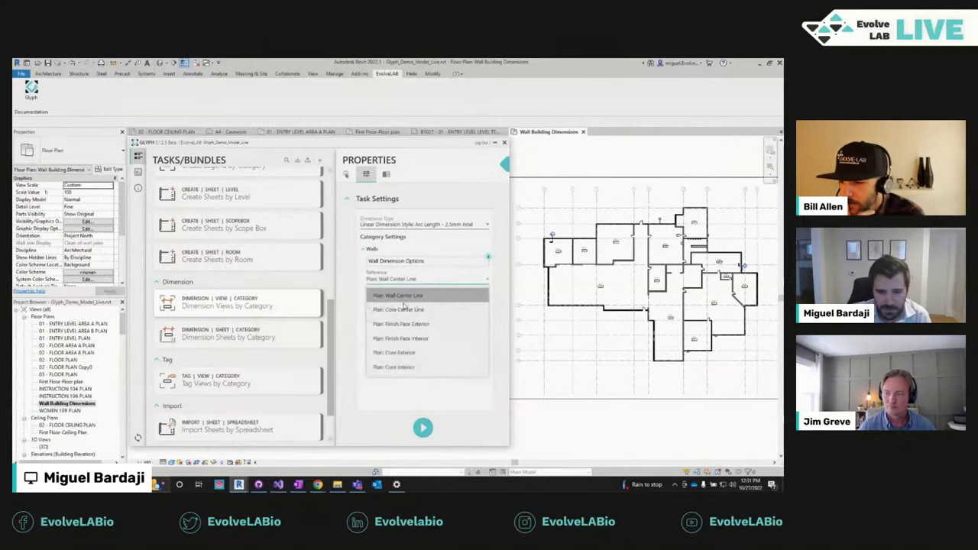
pyautogui.click(396, 295)
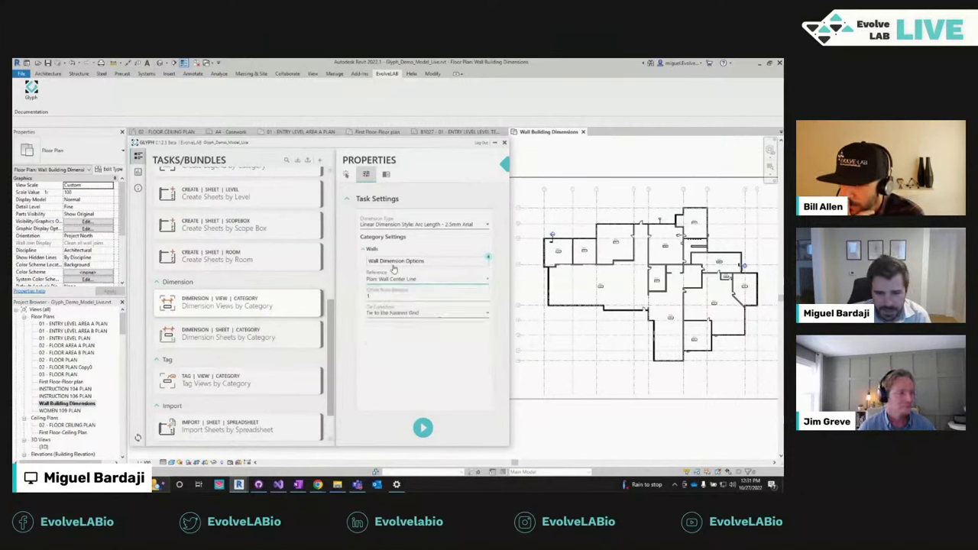
pyautogui.click(398, 280)
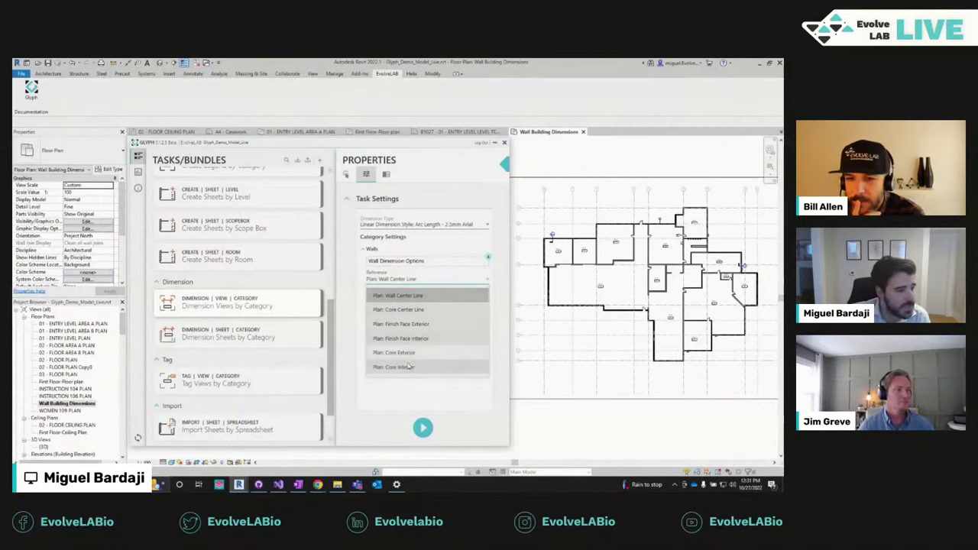
pyautogui.click(392, 391)
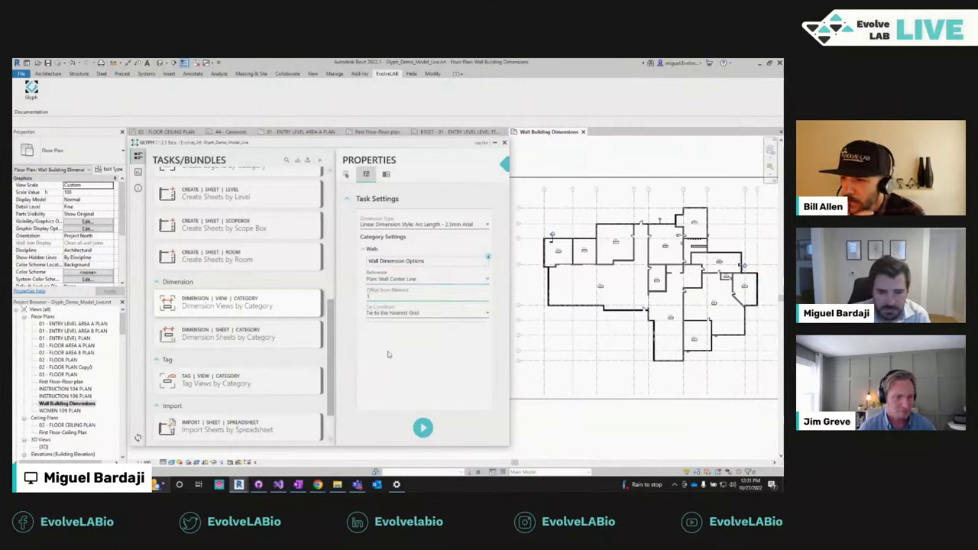
pyautogui.click(401, 313)
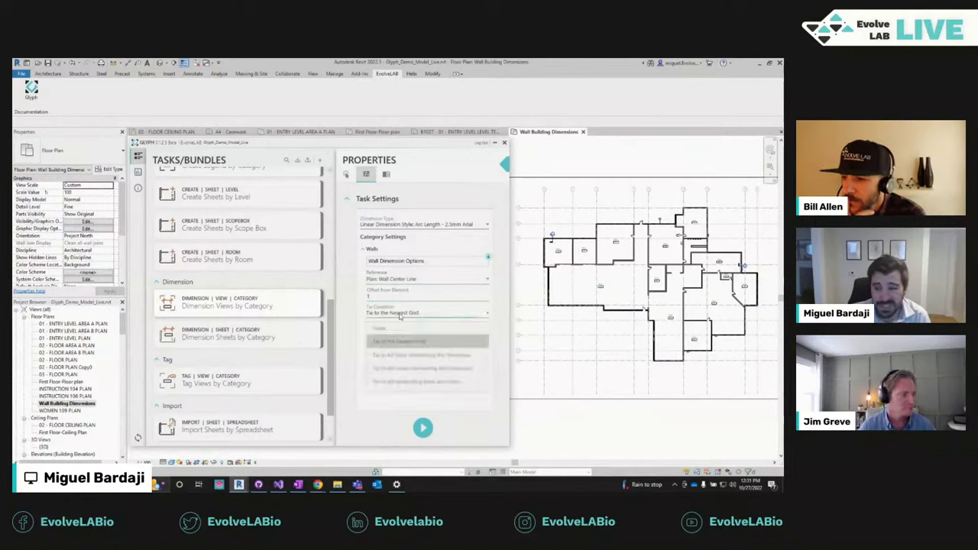
pyautogui.click(427, 342)
pyautogui.click(418, 321)
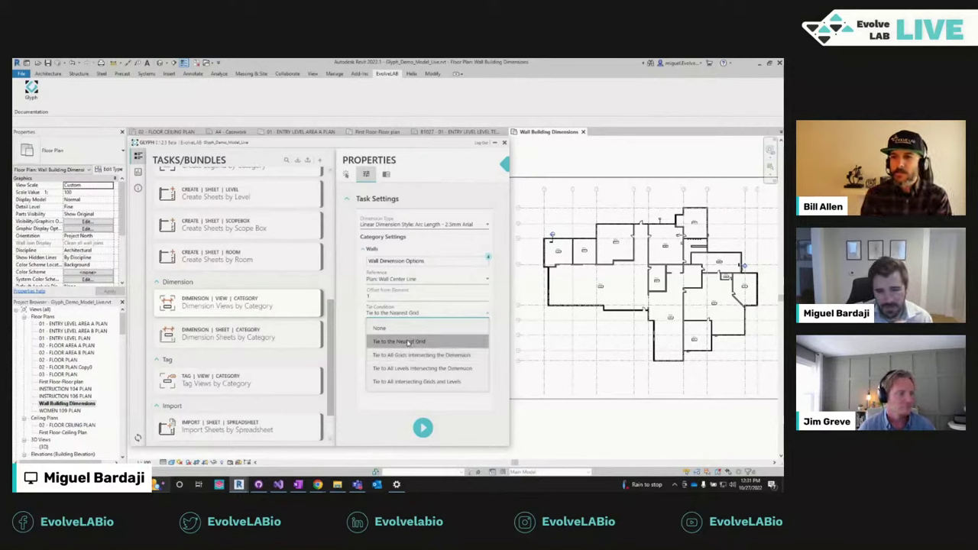
pyautogui.click(404, 341)
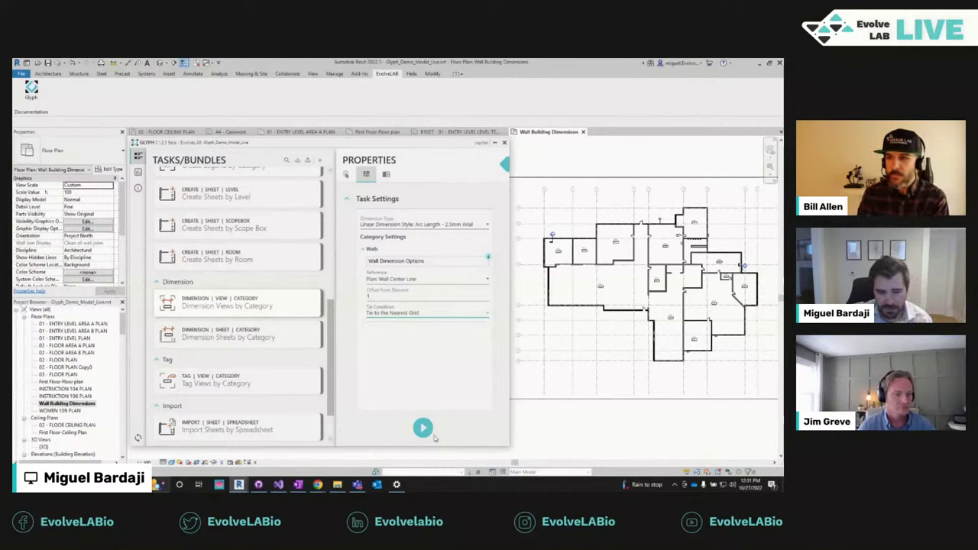
pyautogui.click(423, 428)
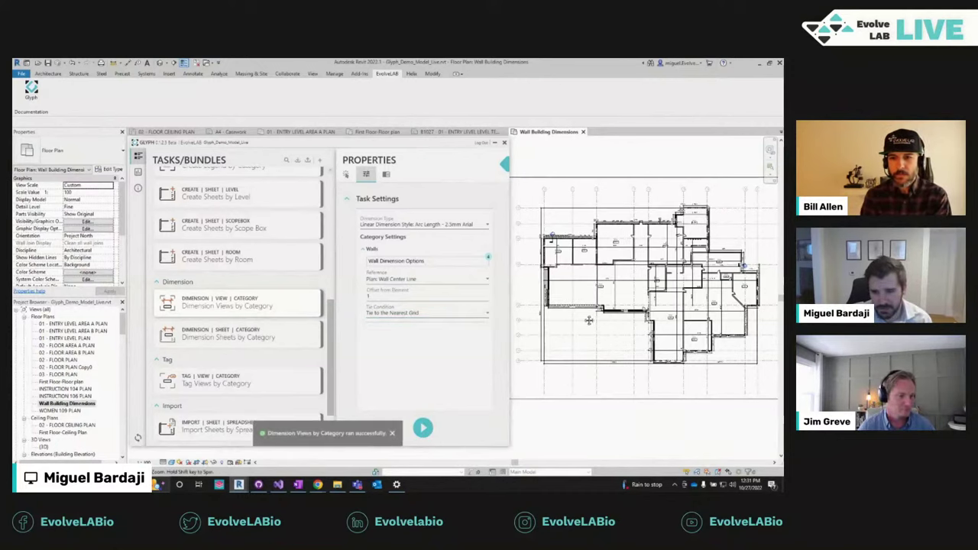
pyautogui.click(516, 163)
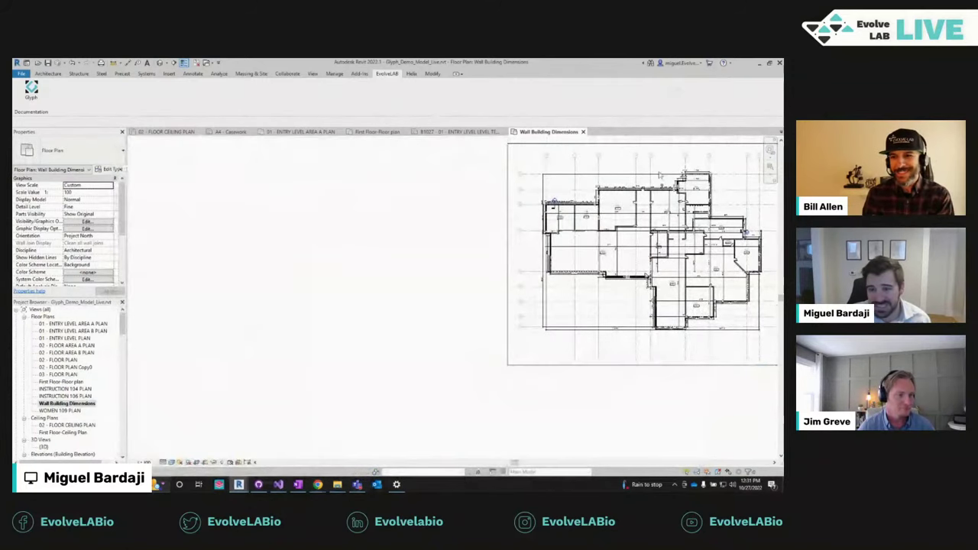
pyautogui.scroll(5, 416, 275)
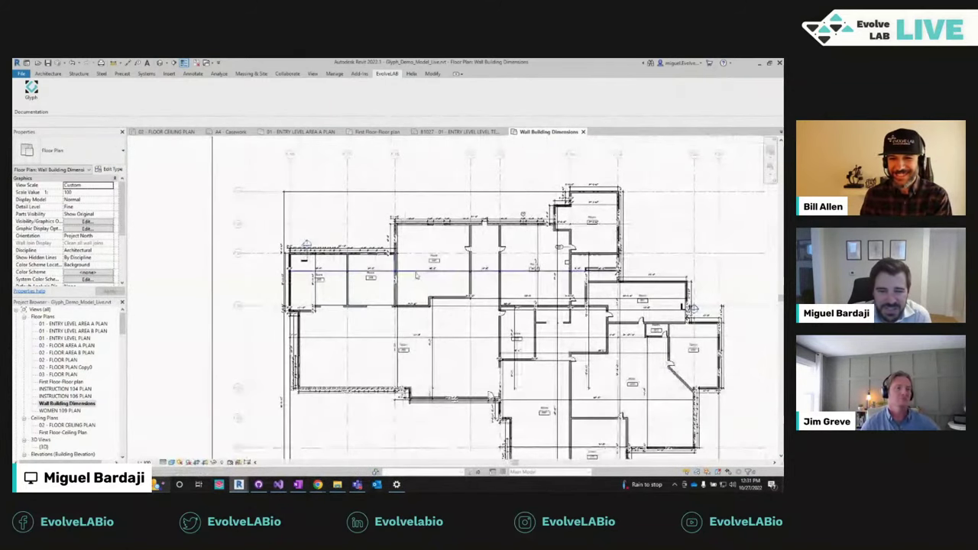
pyautogui.click(416, 275)
pyautogui.scroll(5, 458, 276)
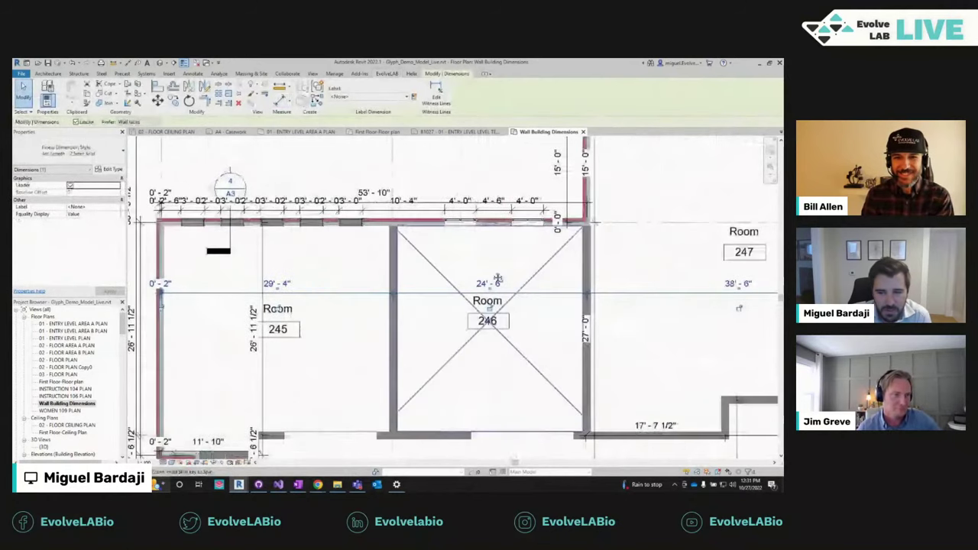
pyautogui.moveTo(497, 278); pyautogui.dragTo(353, 281, button='middle')
pyautogui.scroll(-3, 352, 281)
pyautogui.scroll(3, 352, 281)
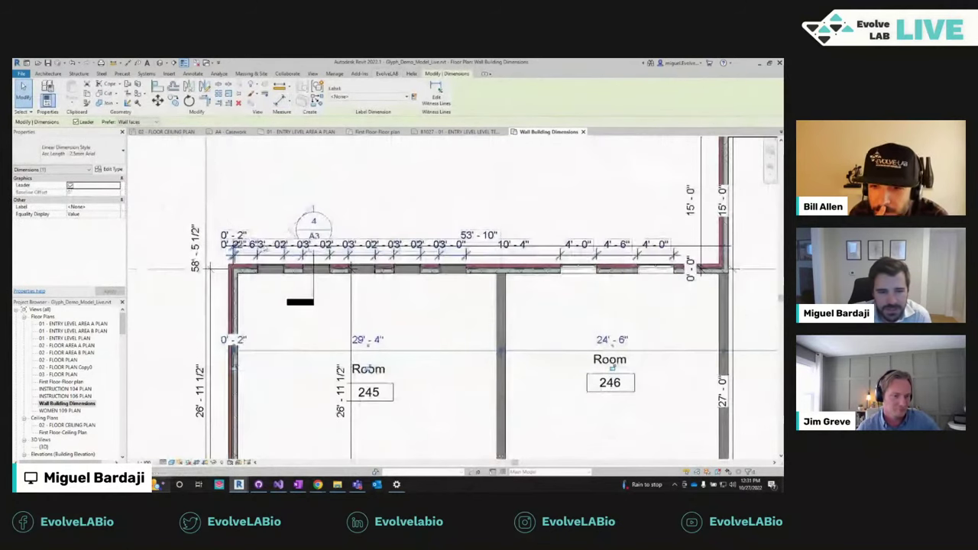
pyautogui.click(477, 244)
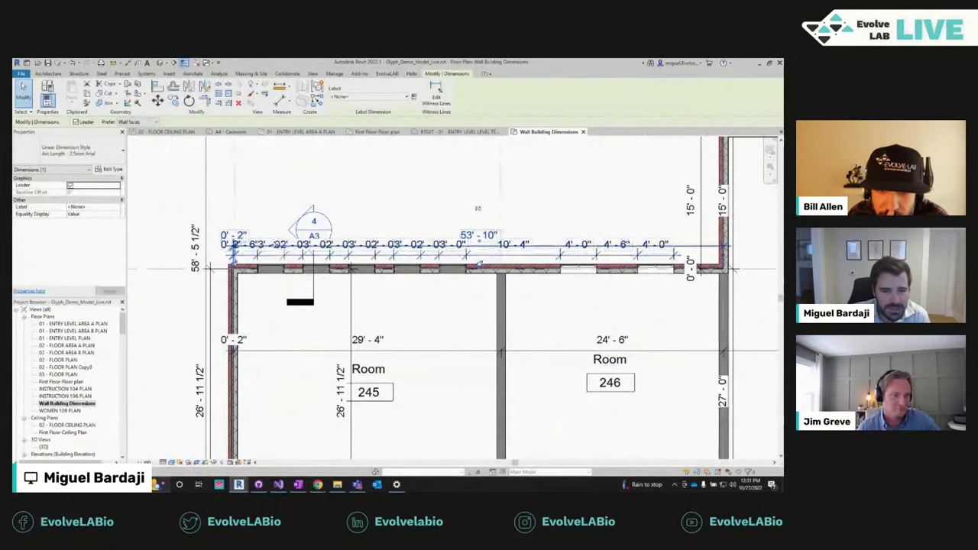
pyautogui.scroll(-2, 474, 258)
pyautogui.moveTo(434, 208); pyautogui.dragTo(396, 239, button='middle')
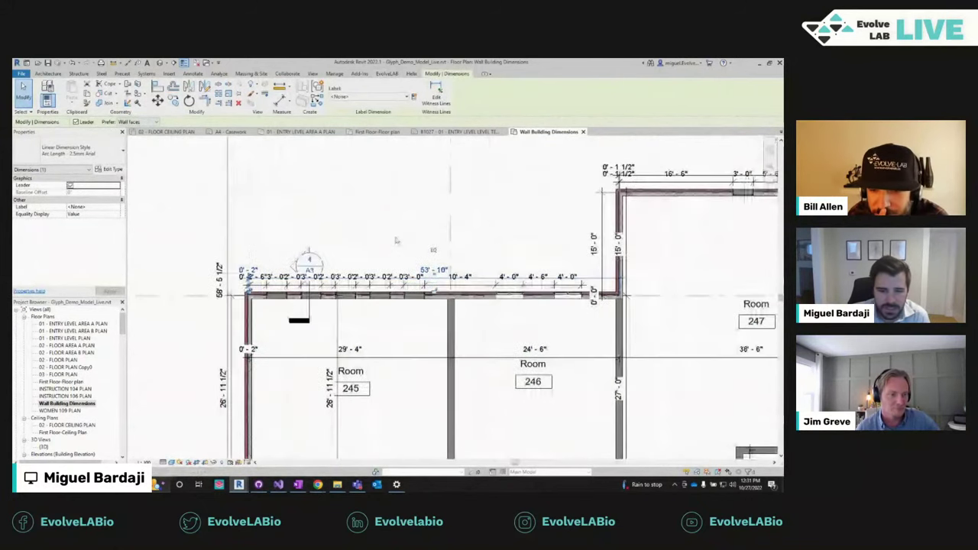
pyautogui.click(291, 113)
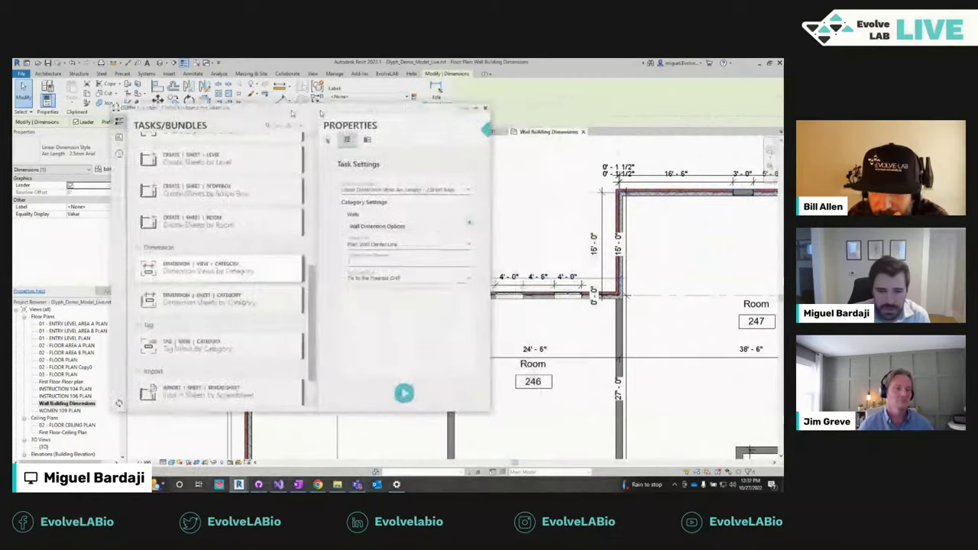
pyautogui.scroll(-2, 626, 193)
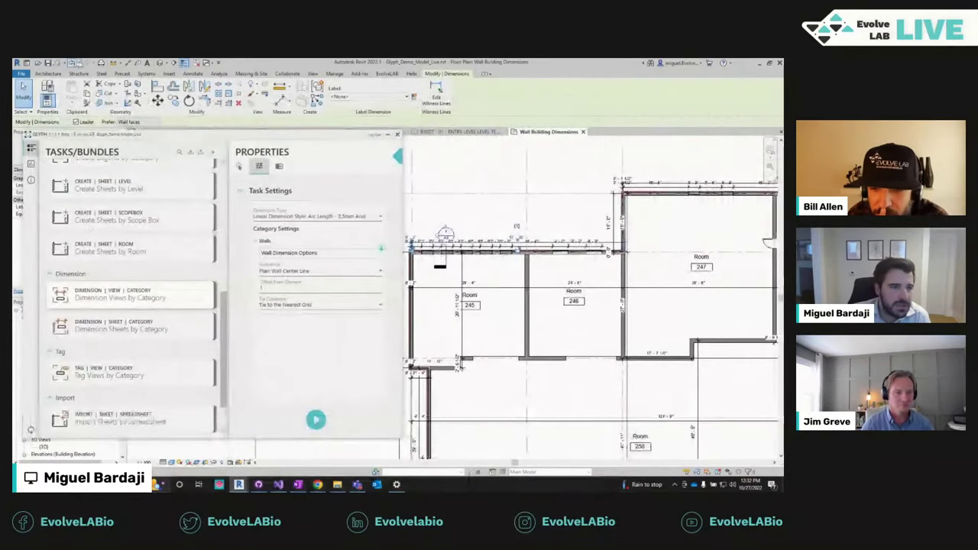
# Step: Undo the generated wall dimensions and rerun Dimension Views by Category
pyautogui.click(79, 63)
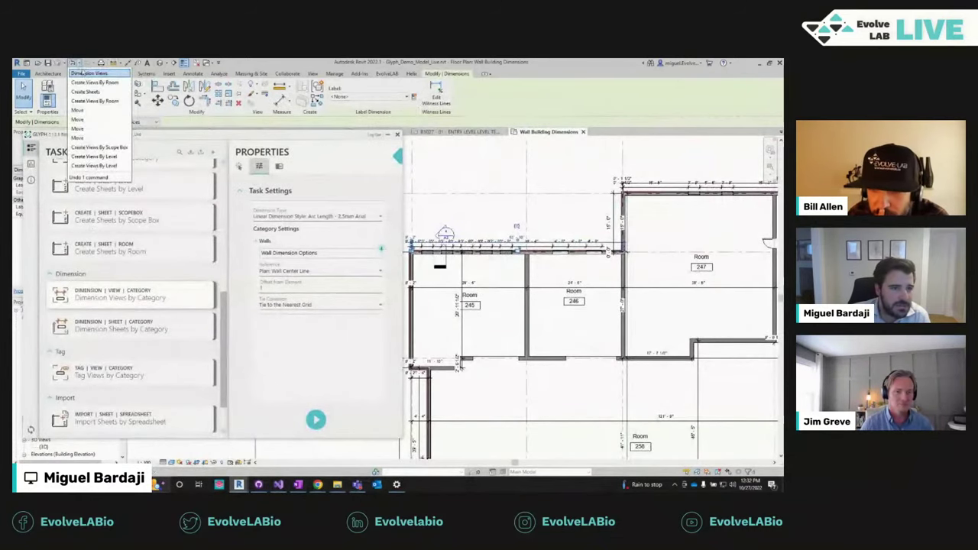
pyautogui.click(89, 73)
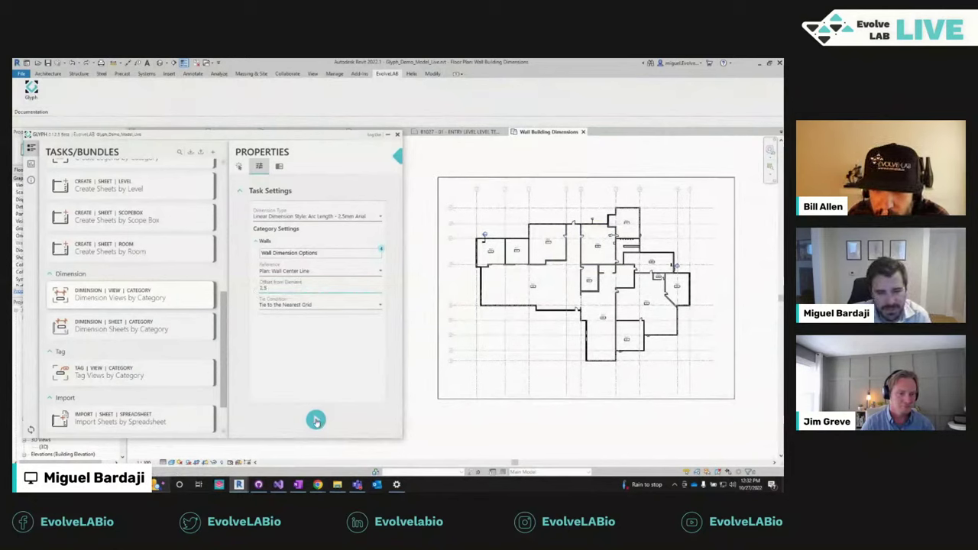
pyautogui.click(316, 420)
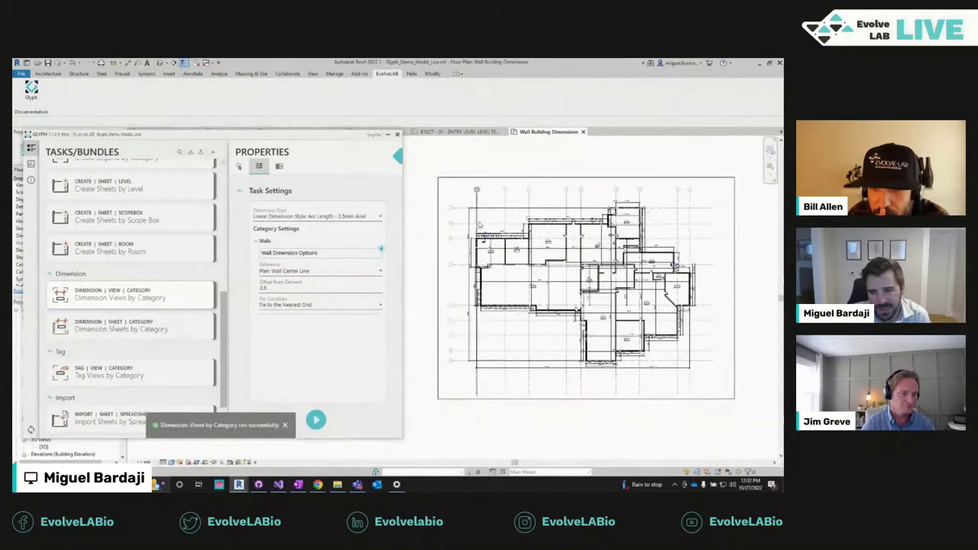
pyautogui.scroll(5, 490, 240)
pyautogui.scroll(3, 490, 239)
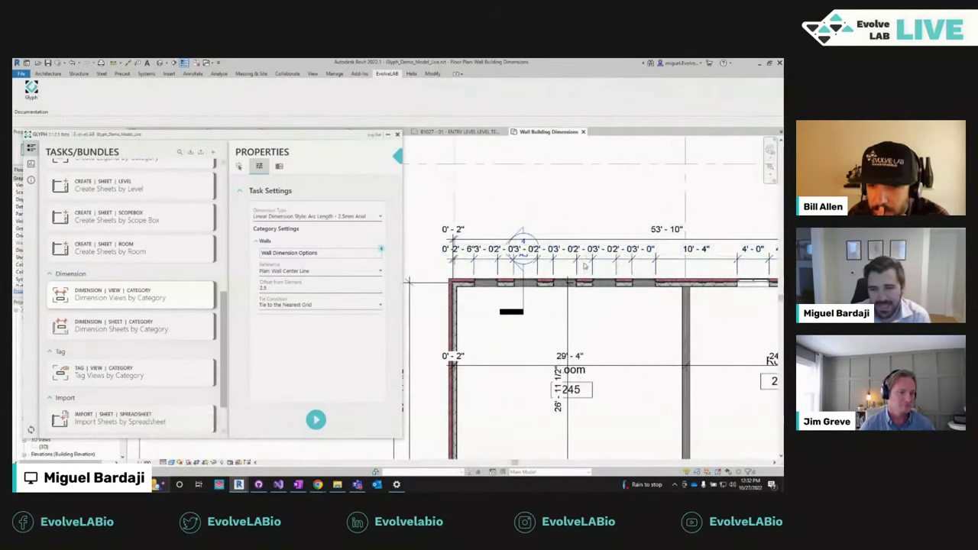
pyautogui.scroll(-4, 527, 325)
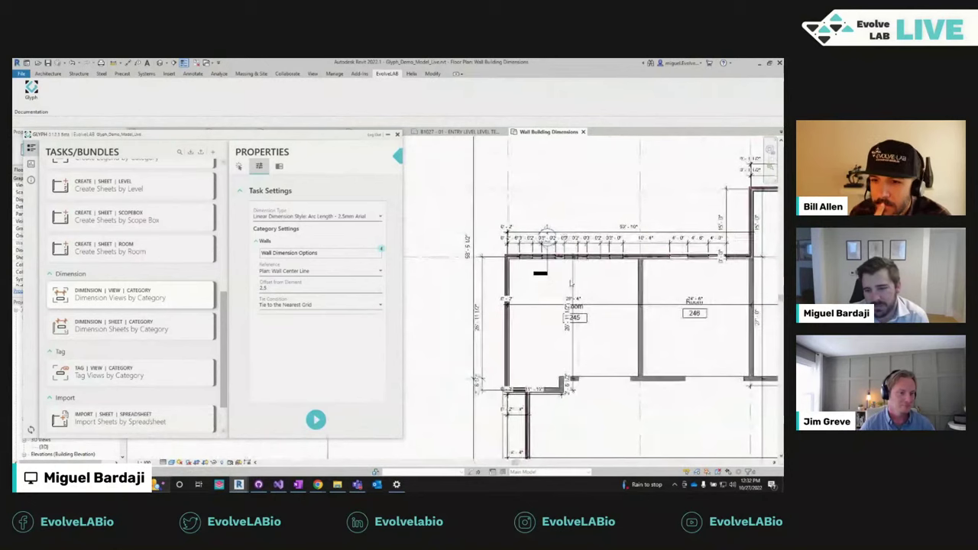
# Step: Inspect the regenerated dimension strings, including the left vertical one, then deselect
pyautogui.click(555, 239)
pyautogui.scroll(-3, 535, 229)
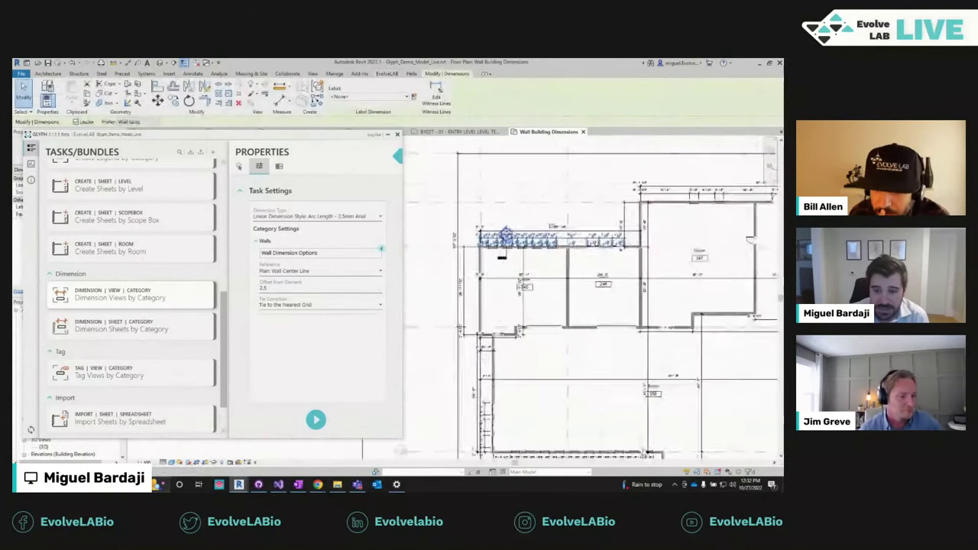
pyautogui.scroll(4, 518, 226)
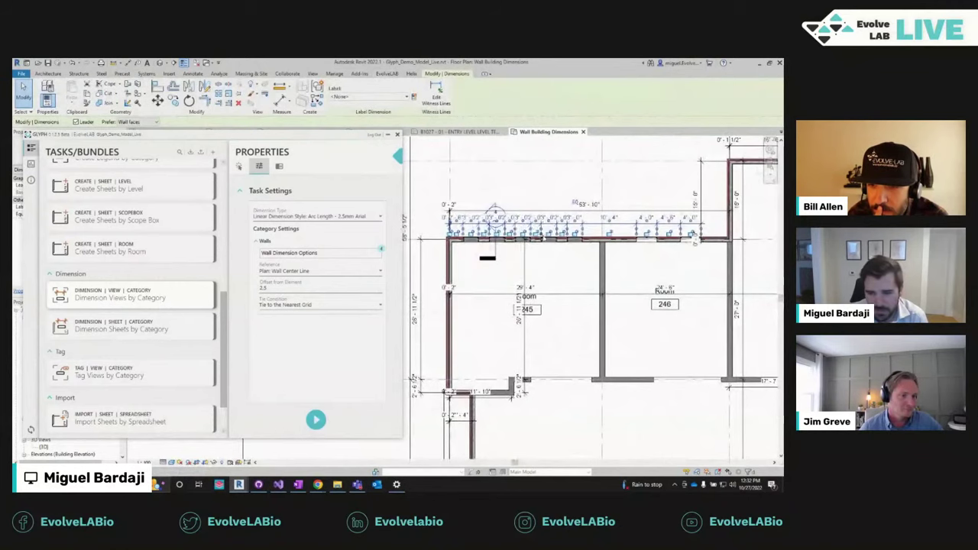
pyautogui.scroll(5, 456, 266)
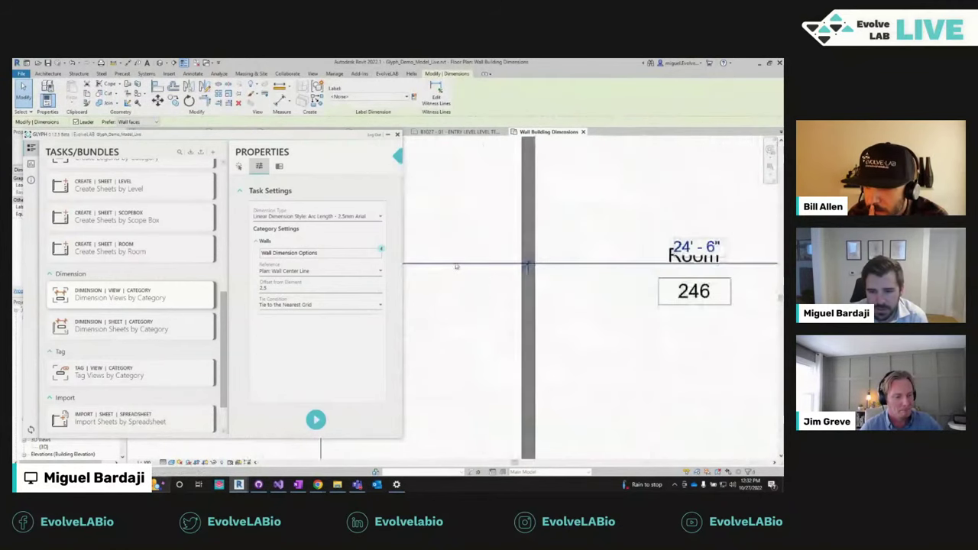
pyautogui.scroll(-5, 534, 265)
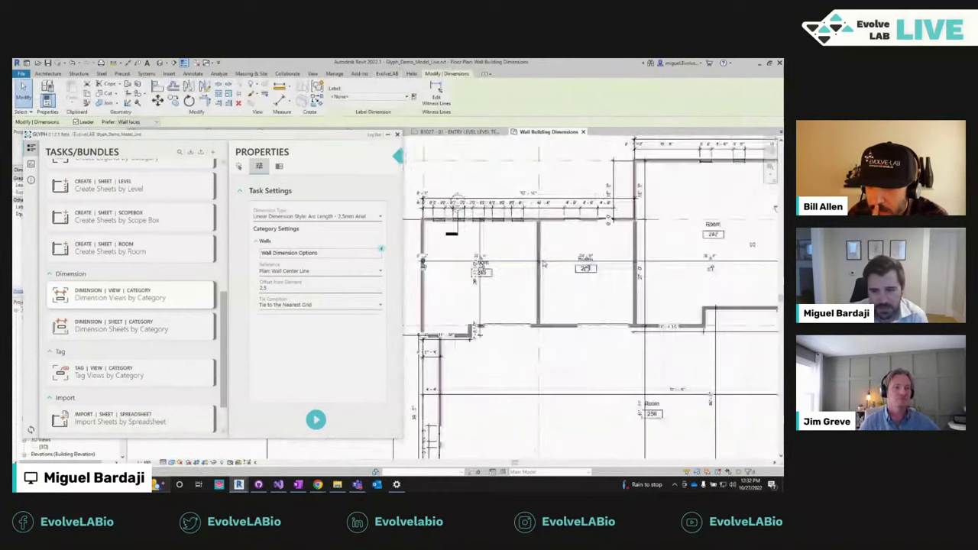
pyautogui.scroll(-8, 544, 264)
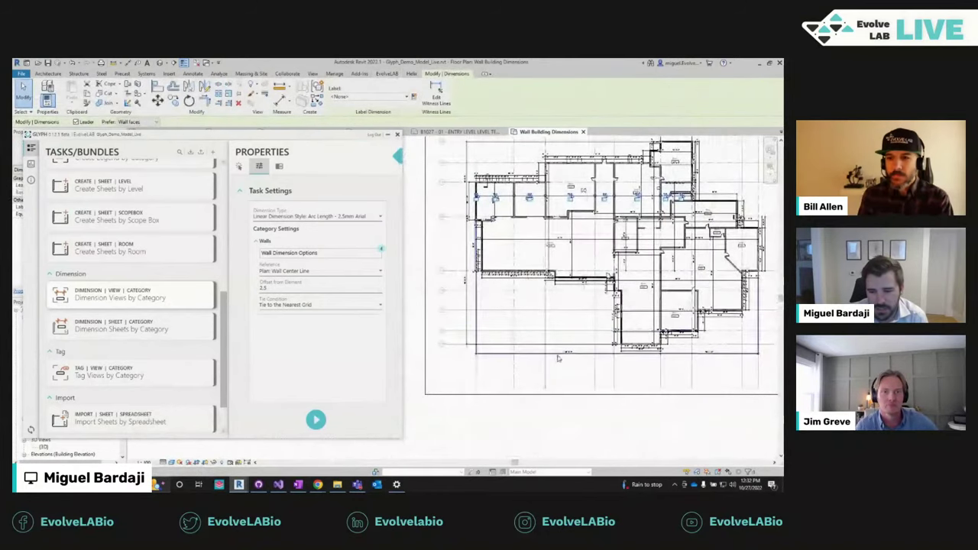
pyautogui.scroll(-4, 558, 357)
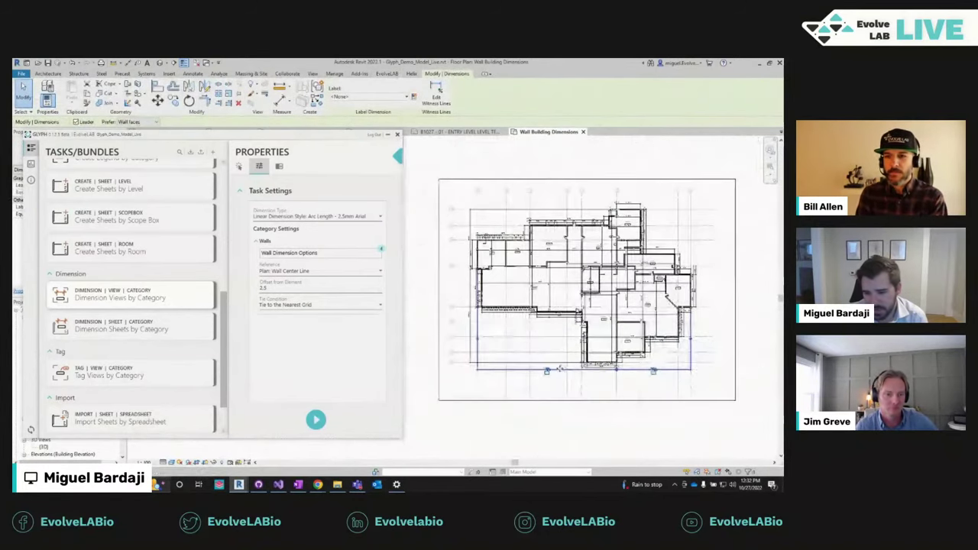
pyautogui.click(470, 320)
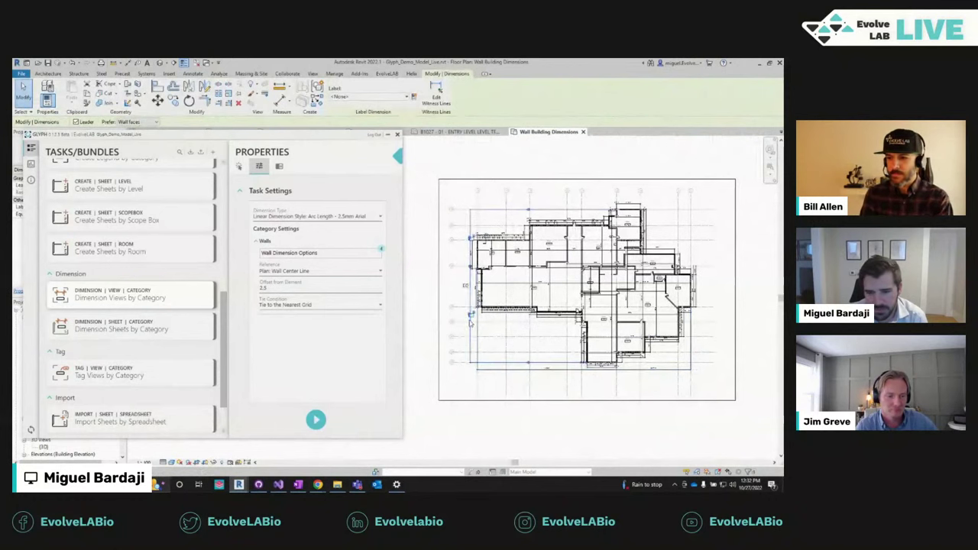
pyautogui.scroll(6, 470, 323)
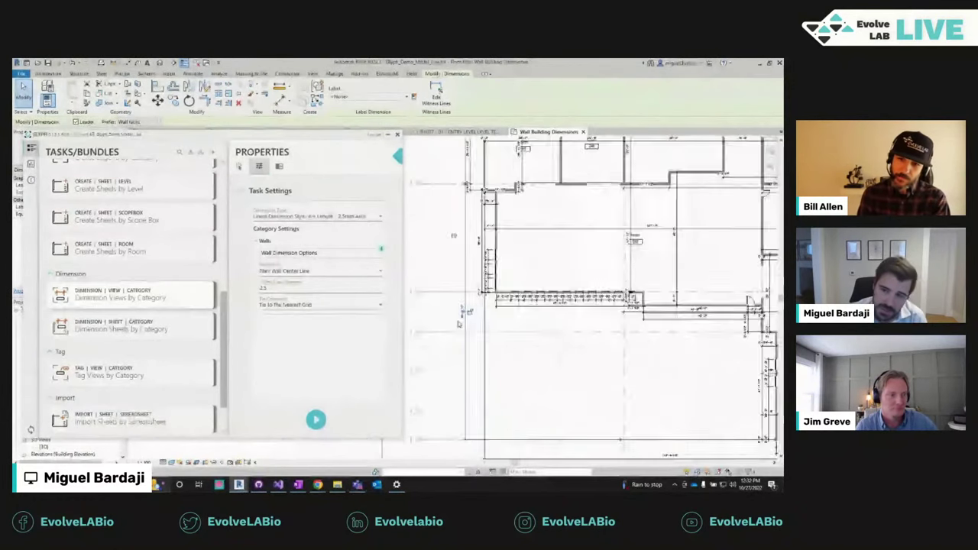
pyautogui.scroll(-5, 459, 324)
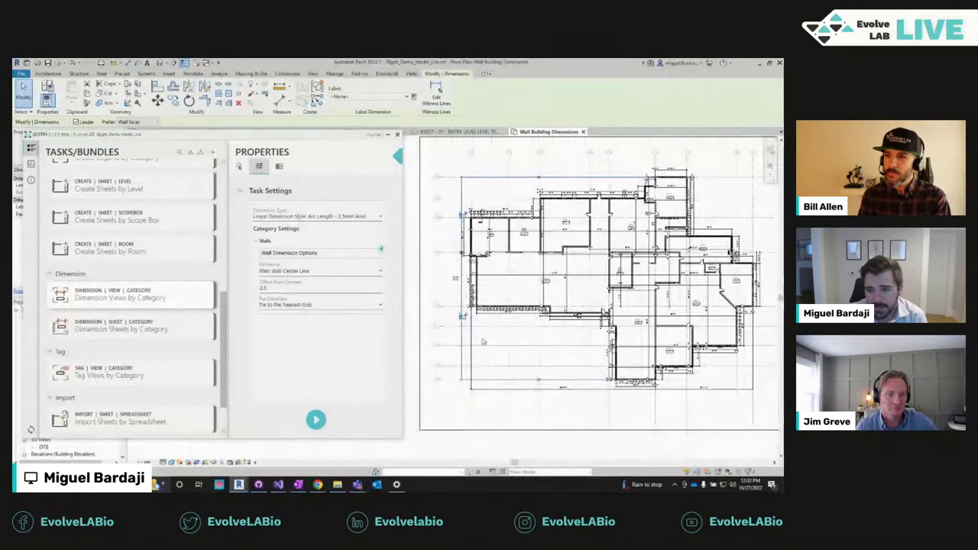
pyautogui.scroll(2, 480, 335)
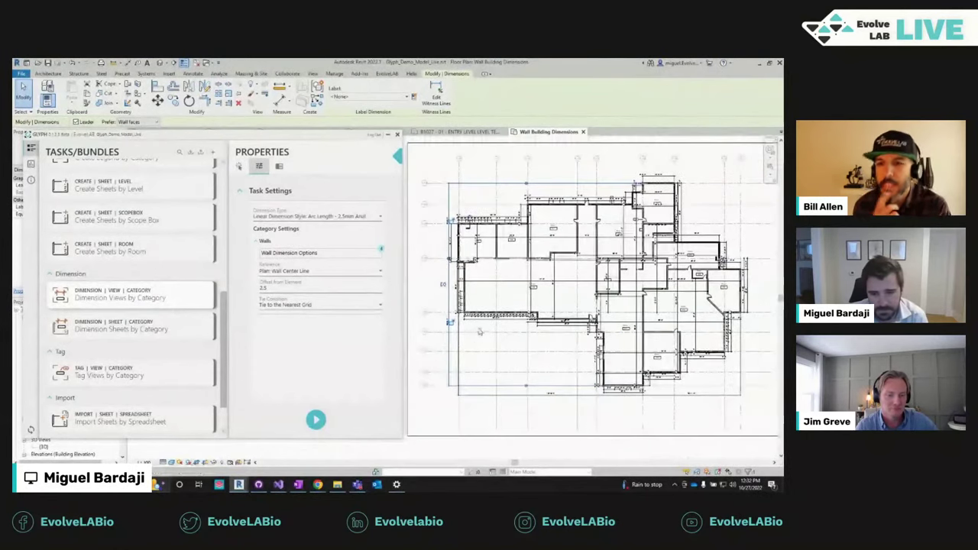
pyautogui.click(478, 337)
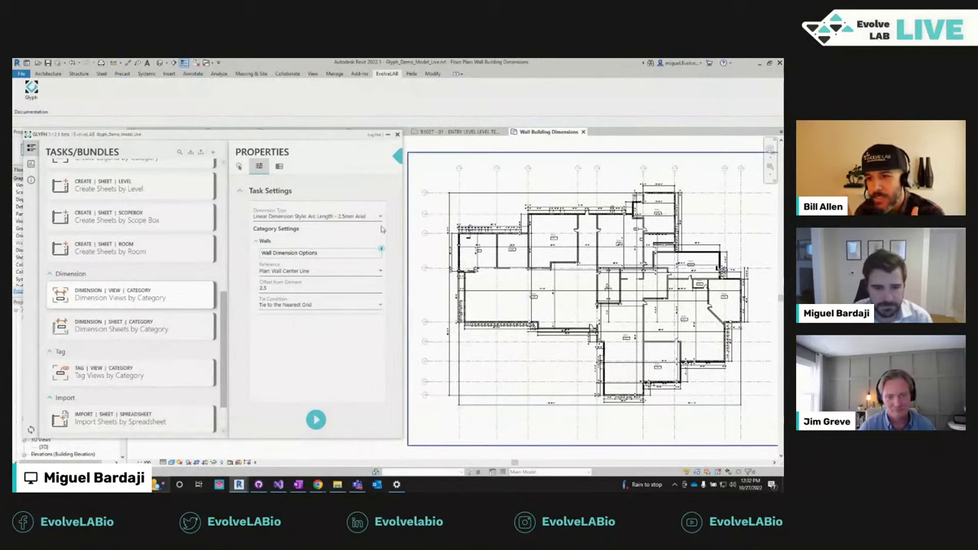
# Step: Undo the previously generated wall dimensions from the undo history
pyautogui.click(306, 271)
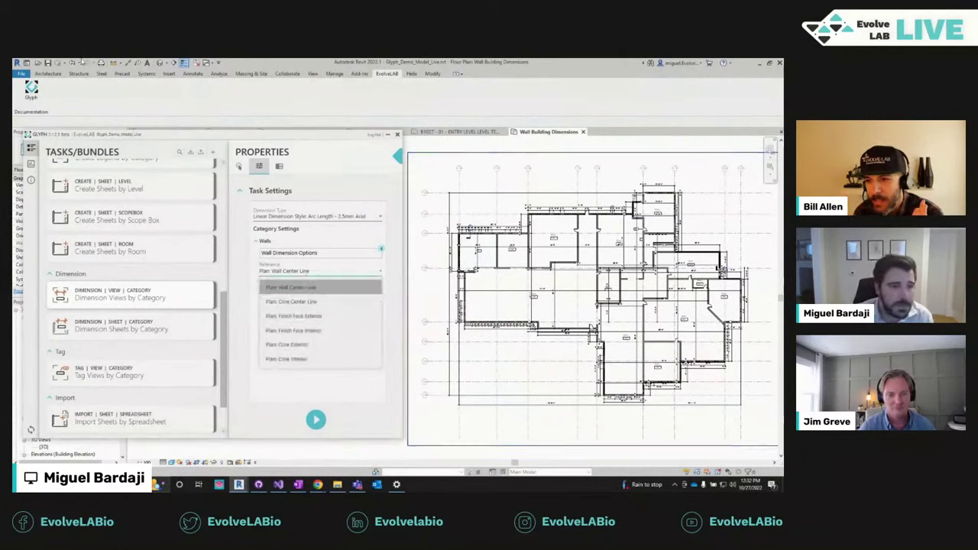
pyautogui.click(81, 62)
pyautogui.click(80, 63)
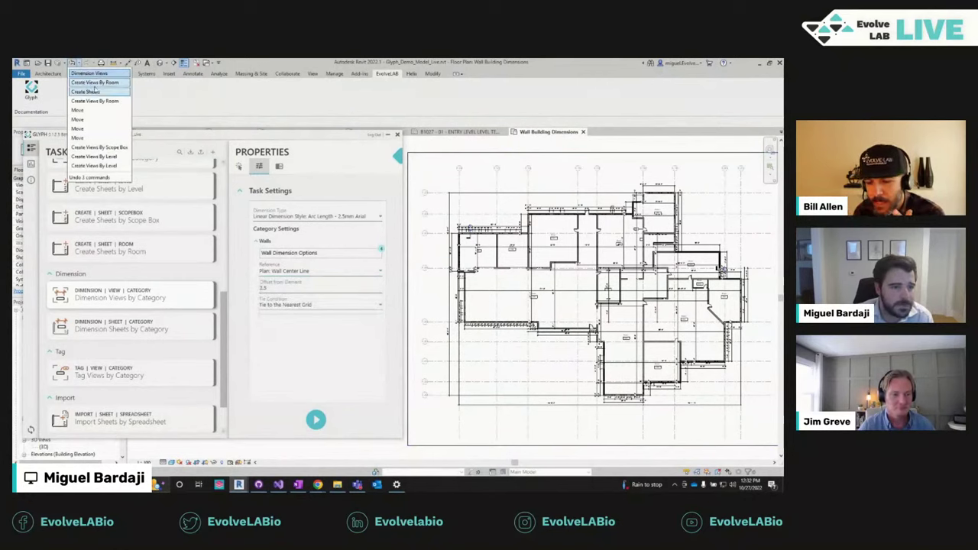
pyautogui.click(88, 91)
# Step: Turn off exterior rough-opening dimensions, set reference to Plan: Core Exterior, and rerun
pyautogui.click(297, 256)
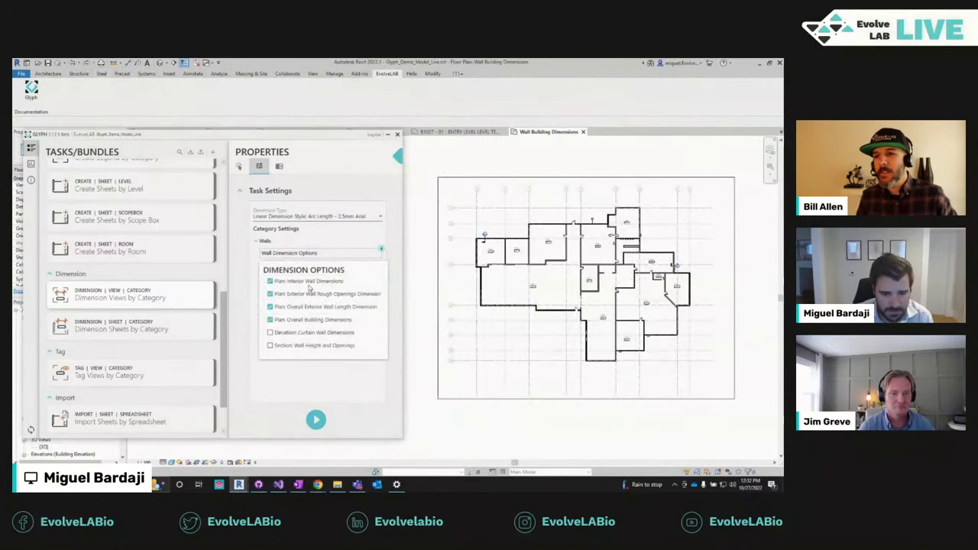
pyautogui.click(308, 293)
pyautogui.click(290, 385)
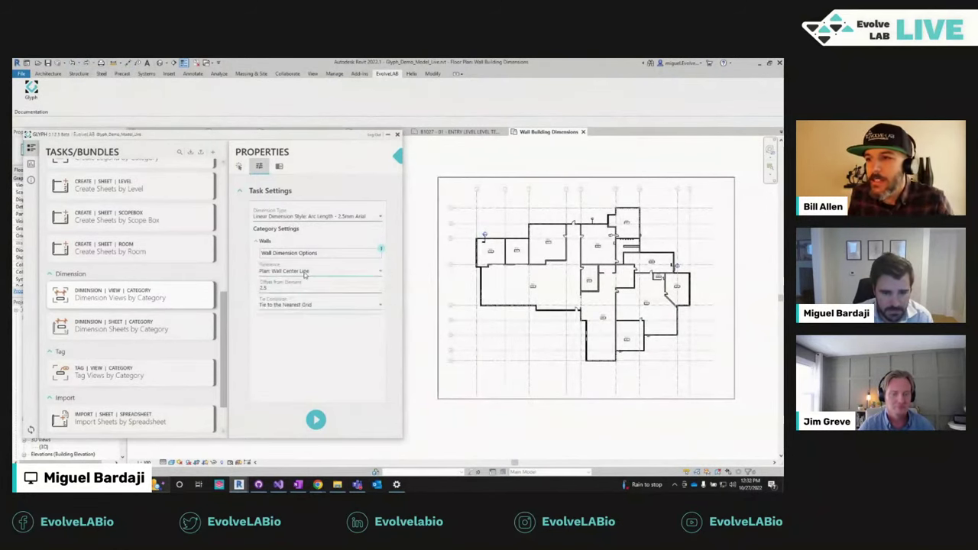
pyautogui.click(306, 273)
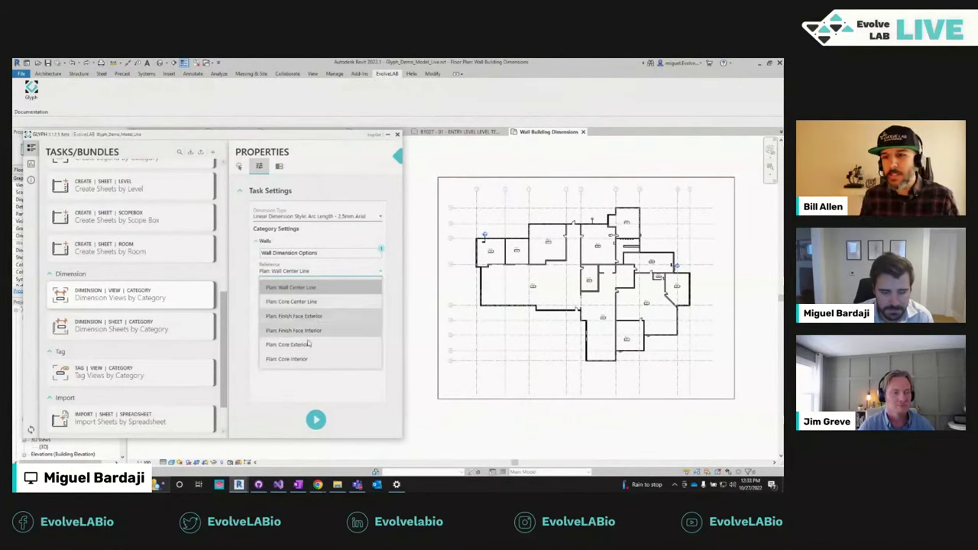
pyautogui.click(310, 345)
pyautogui.click(316, 421)
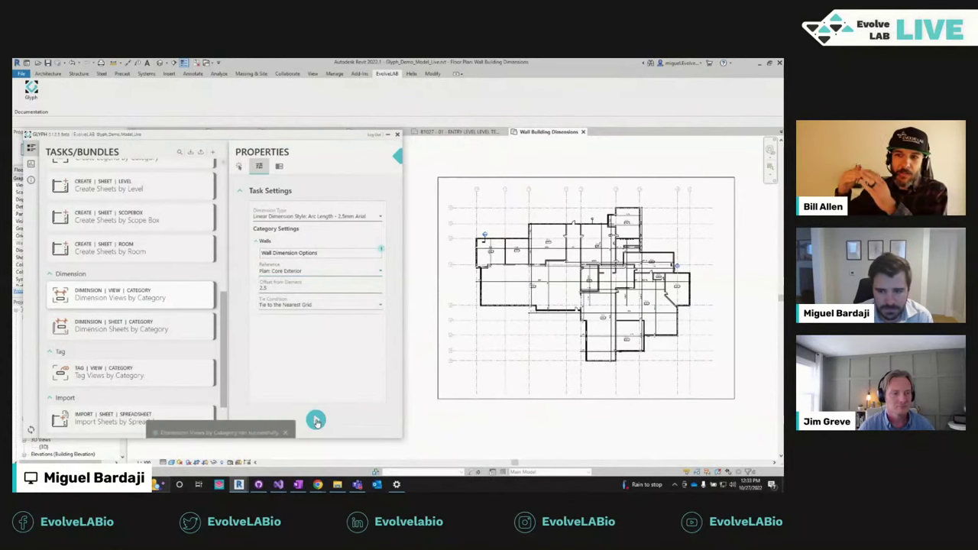
# Step: Inspect the 24'-6" dimension at Room 246, then open the undo history
pyautogui.scroll(6, 463, 214)
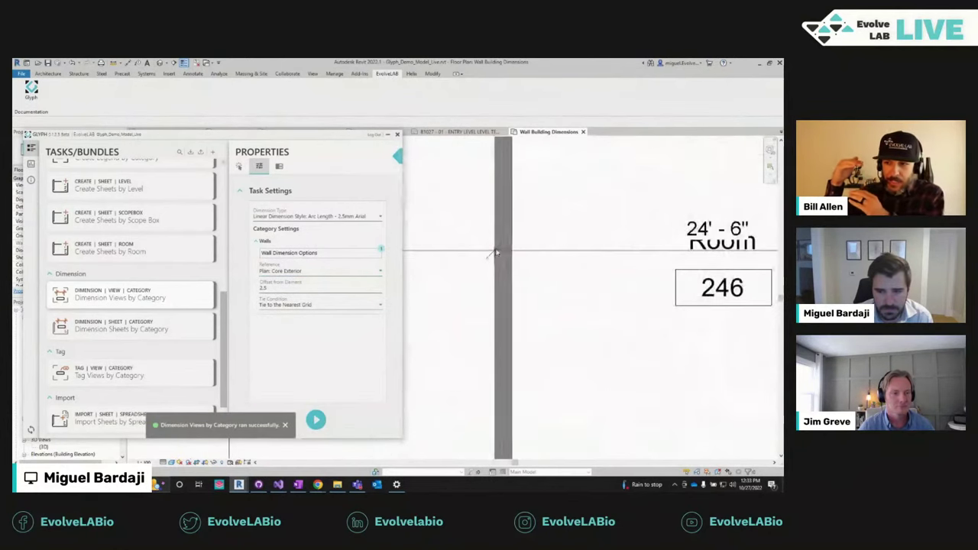
pyautogui.click(494, 249)
pyautogui.click(498, 249)
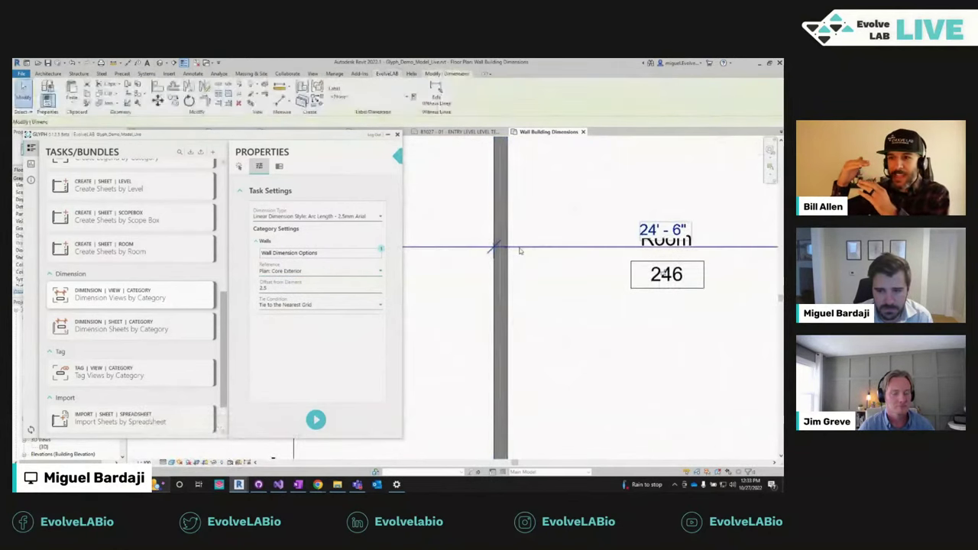
pyautogui.scroll(-3, 616, 252)
pyautogui.scroll(2, 616, 252)
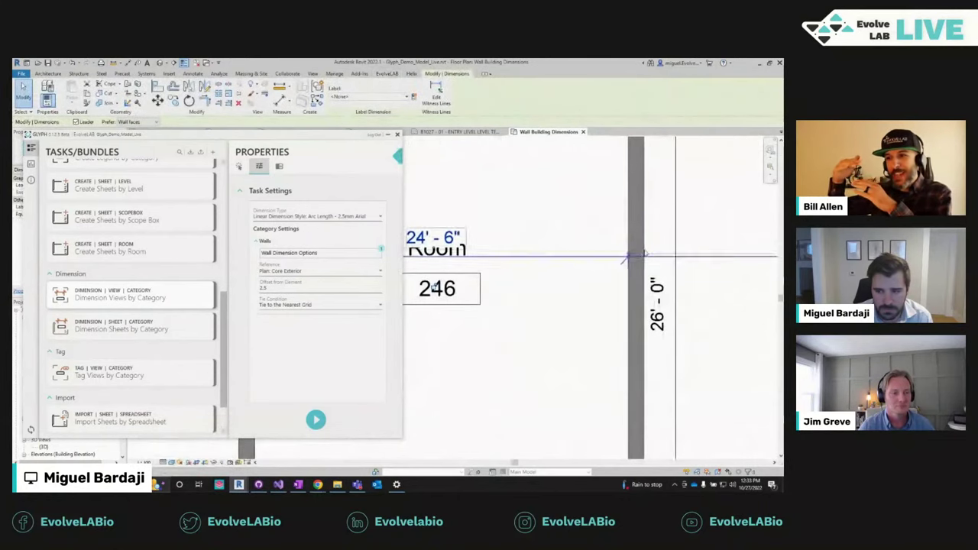
pyautogui.scroll(-2, 634, 267)
pyautogui.moveTo(509, 297); pyautogui.dragTo(572, 304, button='middle')
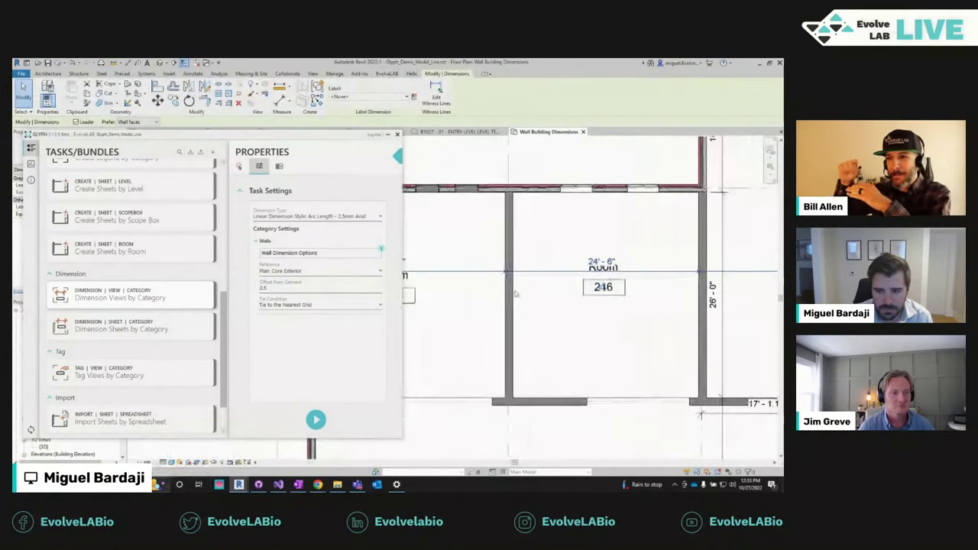
pyautogui.click(77, 63)
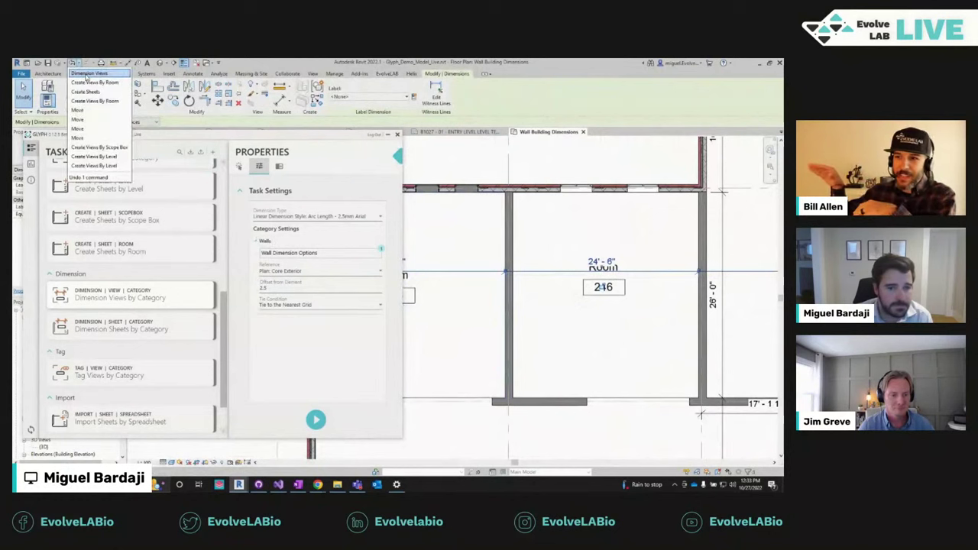
# Step: Undo Dimension Views and rerun it with Plan: Core Interior as the reference
pyautogui.click(90, 73)
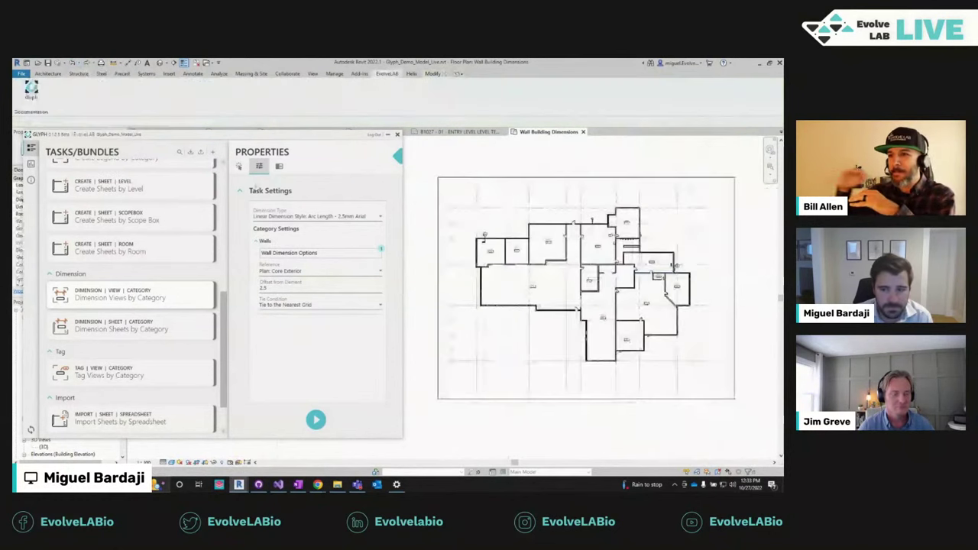
pyautogui.click(305, 271)
pyautogui.click(298, 359)
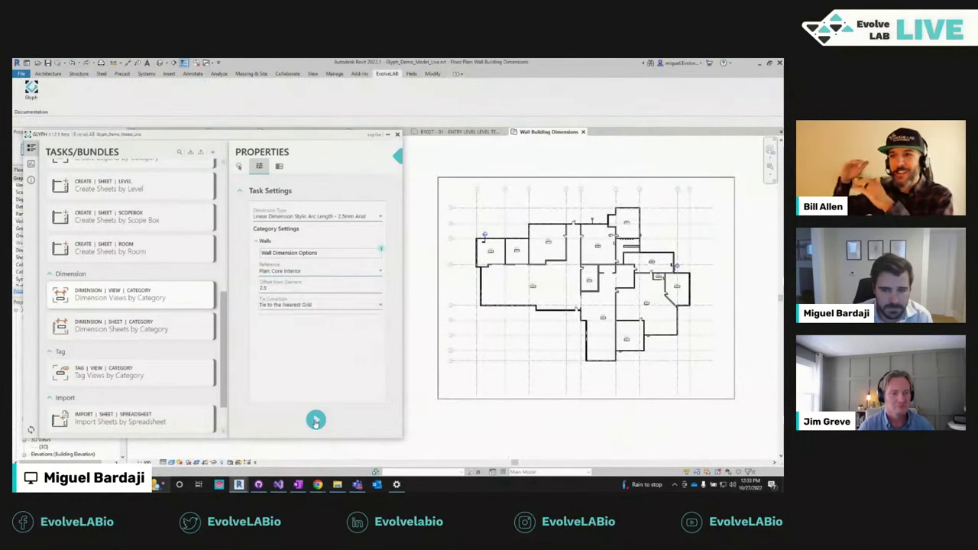
pyautogui.click(316, 421)
# Step: Zoom in to check one of the new dimensions, then deselect it
pyautogui.scroll(2, 481, 245)
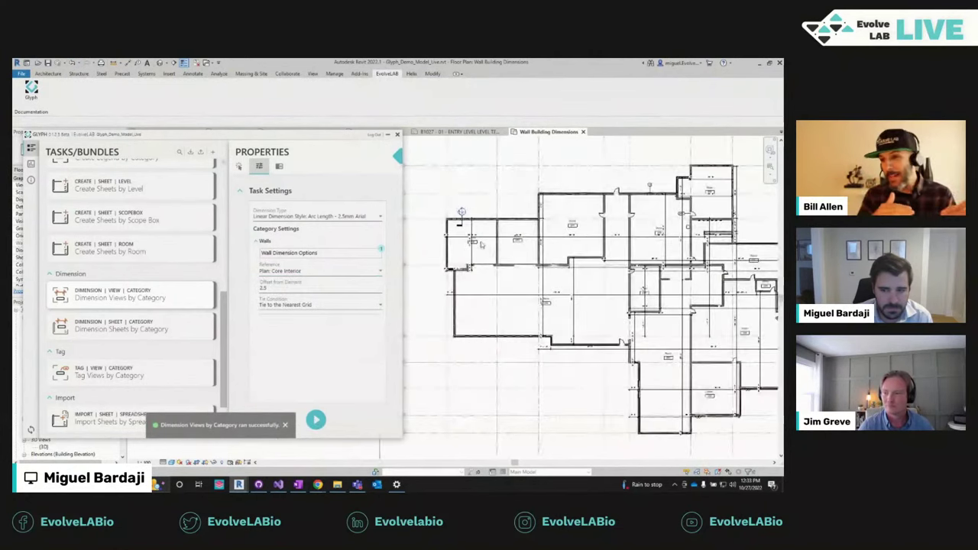
pyautogui.scroll(5, 481, 245)
pyautogui.click(576, 241)
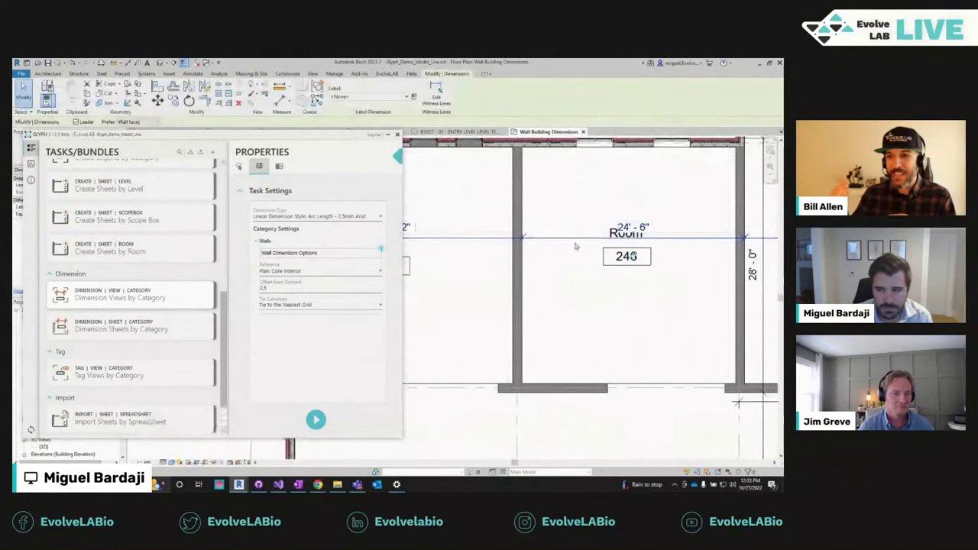
pyautogui.moveTo(576, 246); pyautogui.dragTo(526, 252, button='middle')
pyautogui.press('Escape')
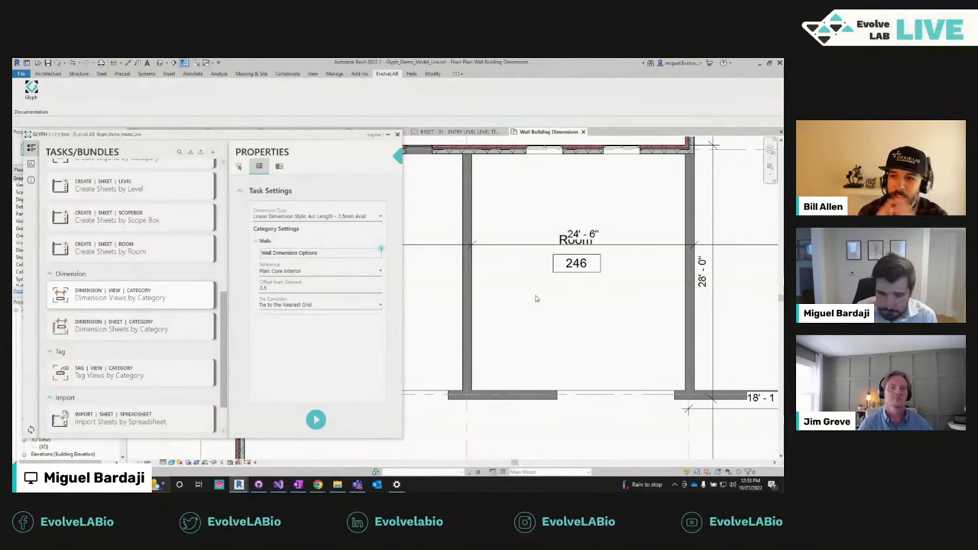
# Step: Drag the 24'-6" dimension below the Room 246 tag and deselect it
pyautogui.click(495, 244)
pyautogui.moveTo(495, 244); pyautogui.dragTo(495, 294)
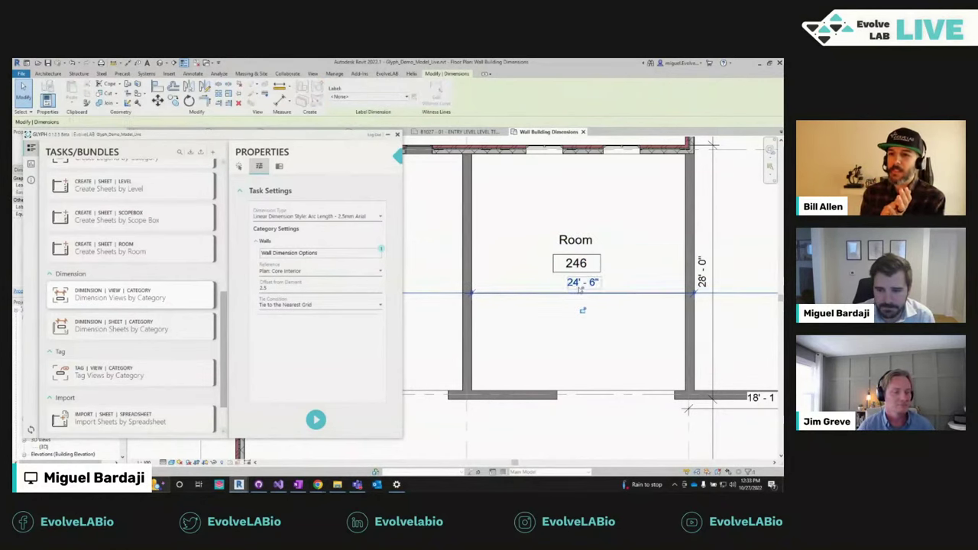
pyautogui.click(546, 313)
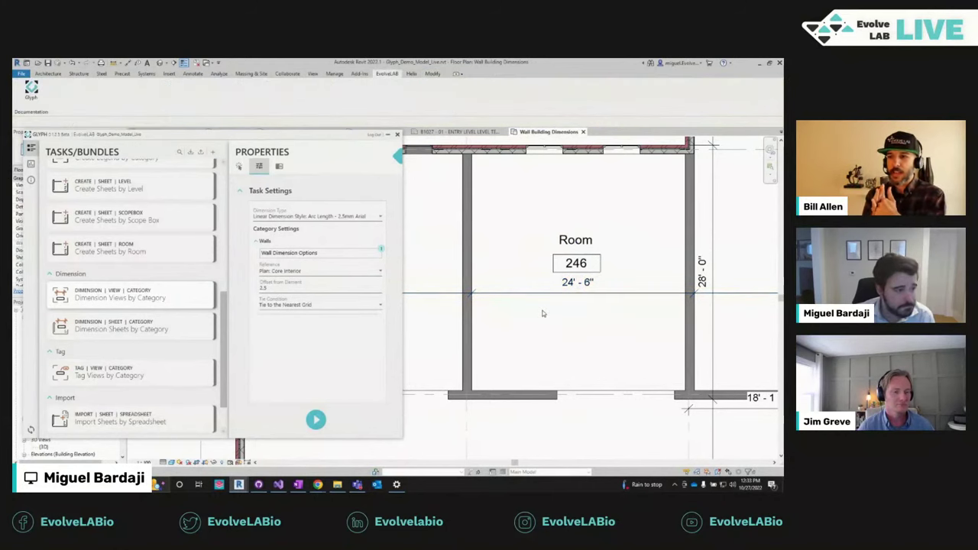
# Step: Zoom in and select the vertical dimension beside the Room 245 tag
pyautogui.scroll(-3, 508, 290)
pyautogui.scroll(2, 551, 273)
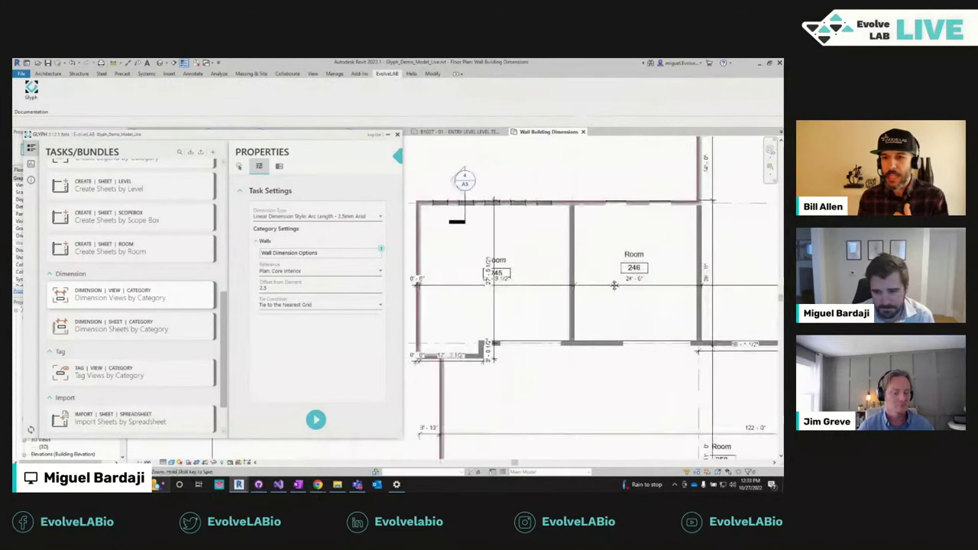
pyautogui.scroll(3, 550, 274)
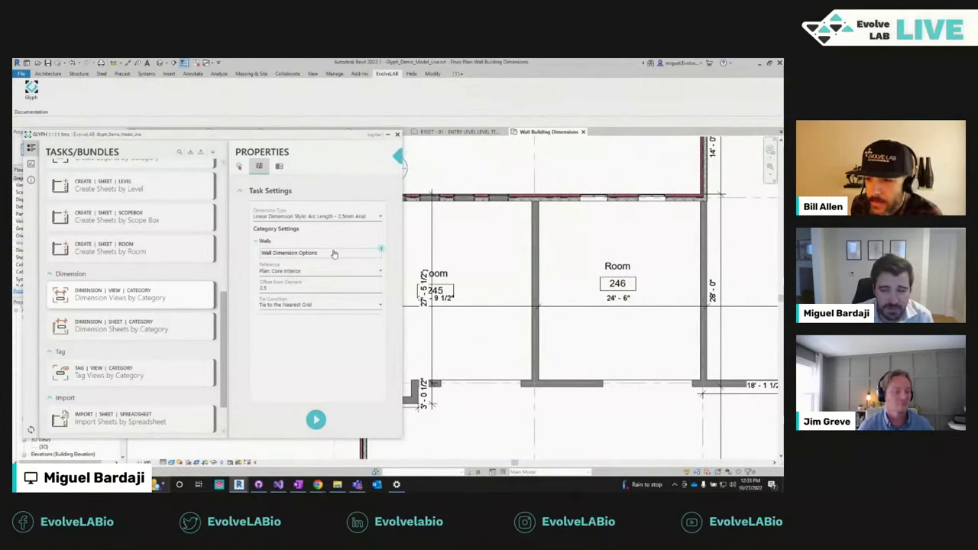
pyautogui.click(431, 313)
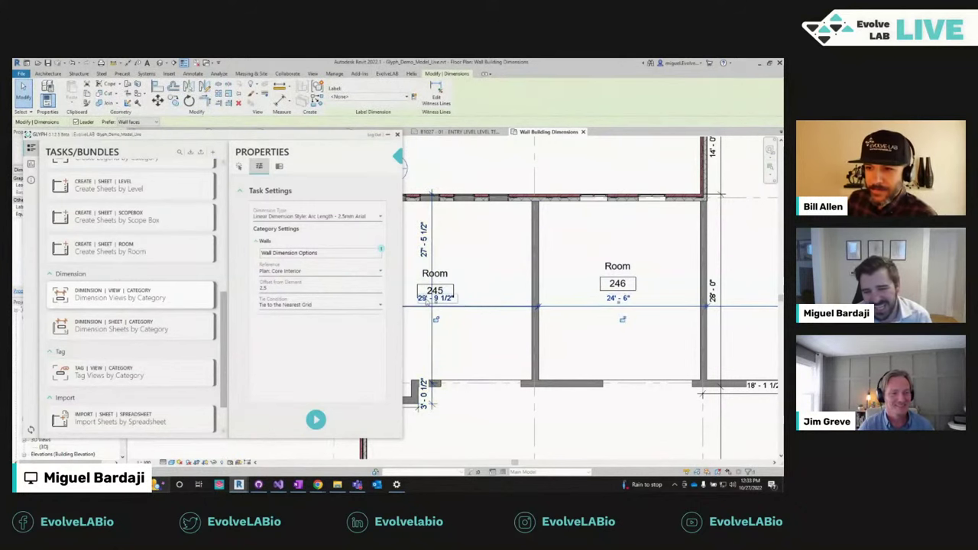
# Step: Move the 29'-9 1/2" dimension text right of the Room 245 tag, nudging it slightly back left
pyautogui.moveTo(435, 304); pyautogui.dragTo(483, 304)
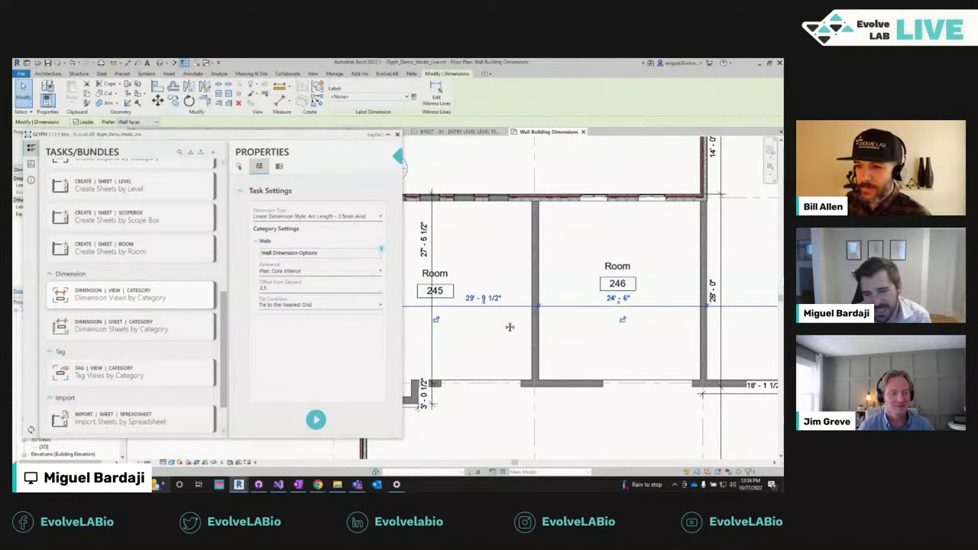
pyautogui.moveTo(509, 327); pyautogui.dragTo(500, 327, button='middle')
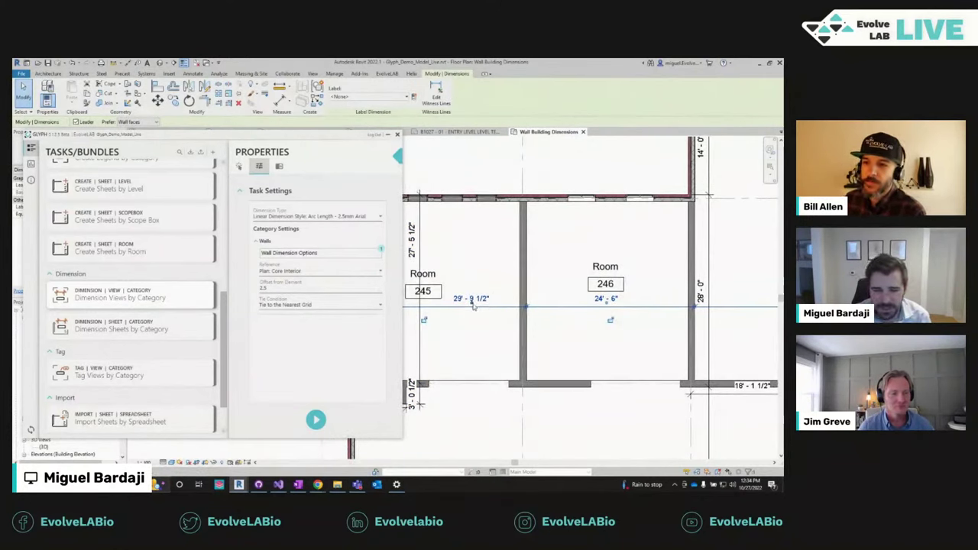
pyautogui.moveTo(471, 304); pyautogui.dragTo(467, 303)
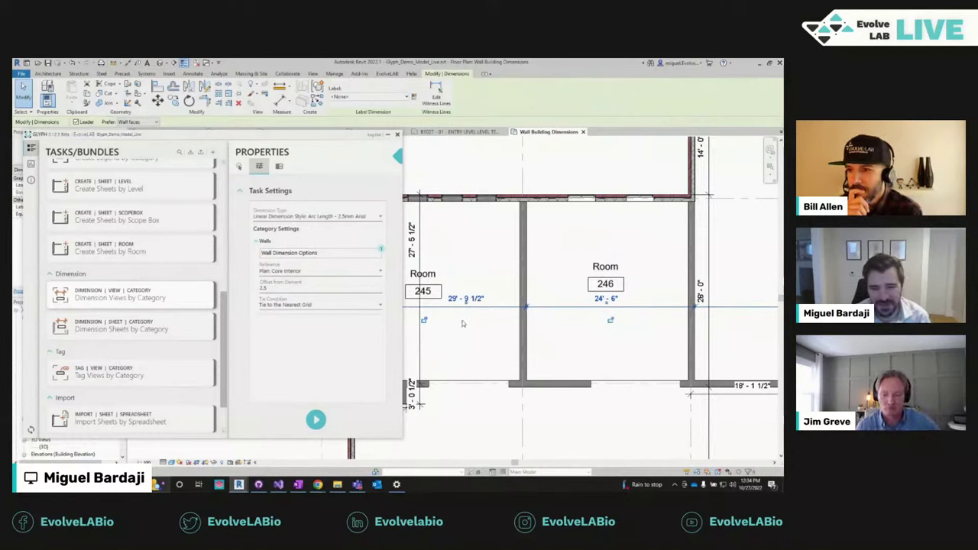
pyautogui.moveTo(466, 320); pyautogui.dragTo(475, 320, button='middle')
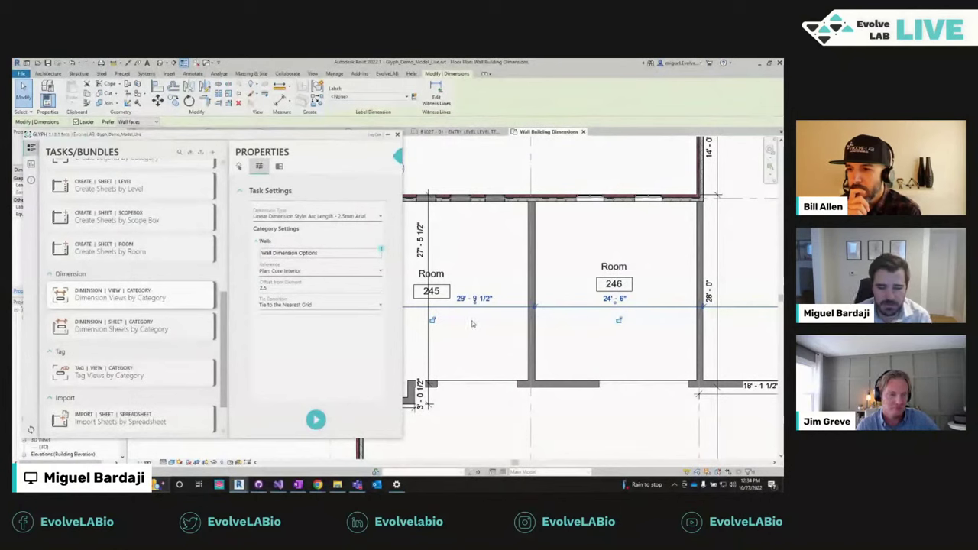
pyautogui.scroll(-1, 474, 330)
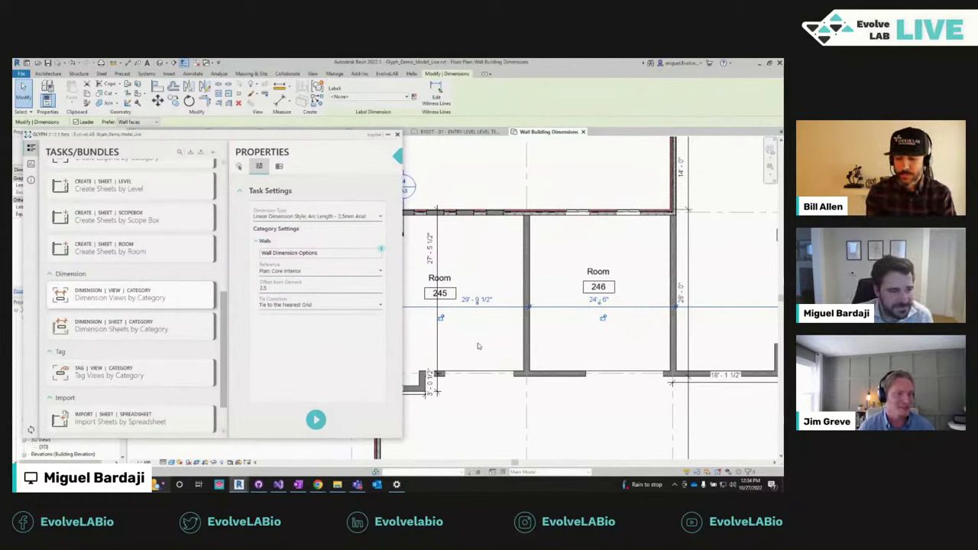
pyautogui.click(550, 406)
pyautogui.click(543, 308)
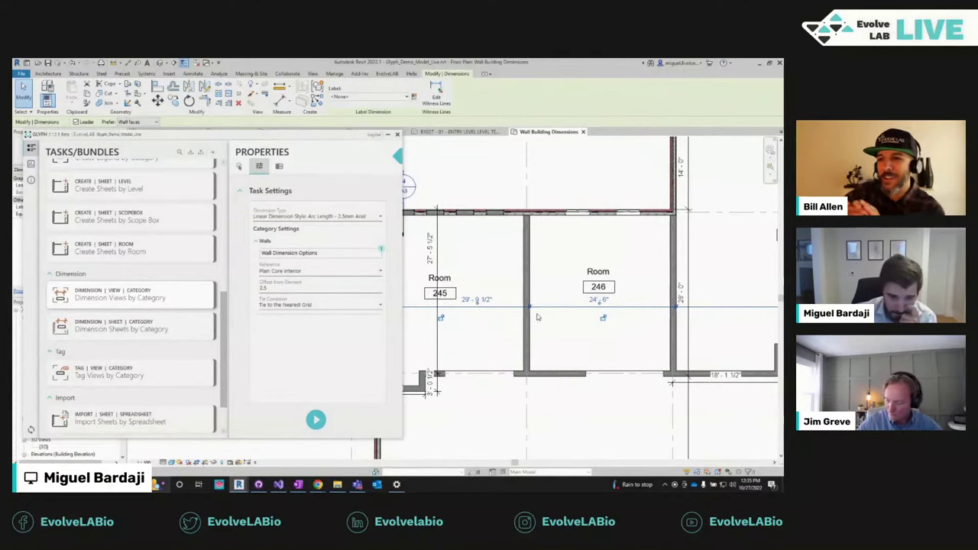
pyautogui.scroll(-3, 512, 275)
pyautogui.scroll(2, 418, 287)
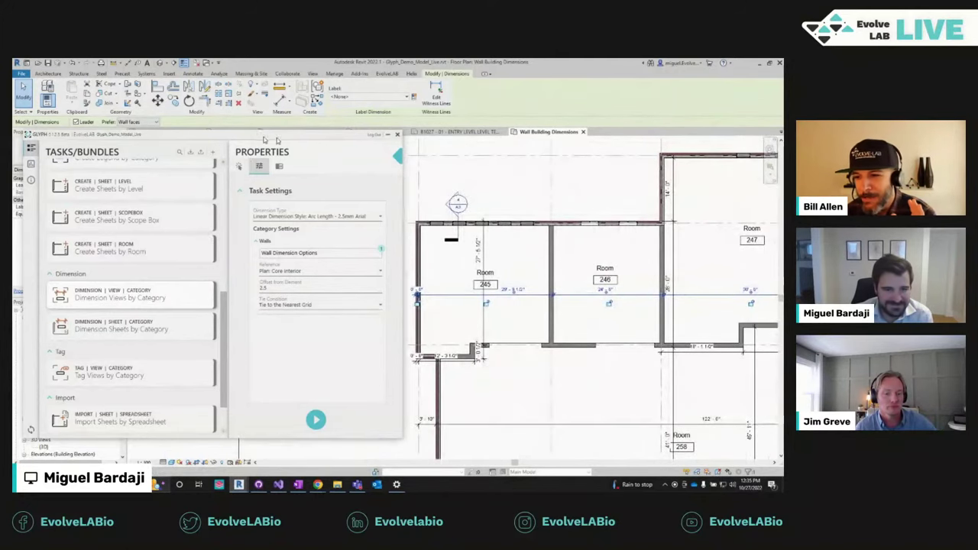
# Step: Shift the Glyph window aside and scroll to the Casework Elevation views and Place Views on Sheets task
pyautogui.moveTo(252, 144); pyautogui.dragTo(368, 151)
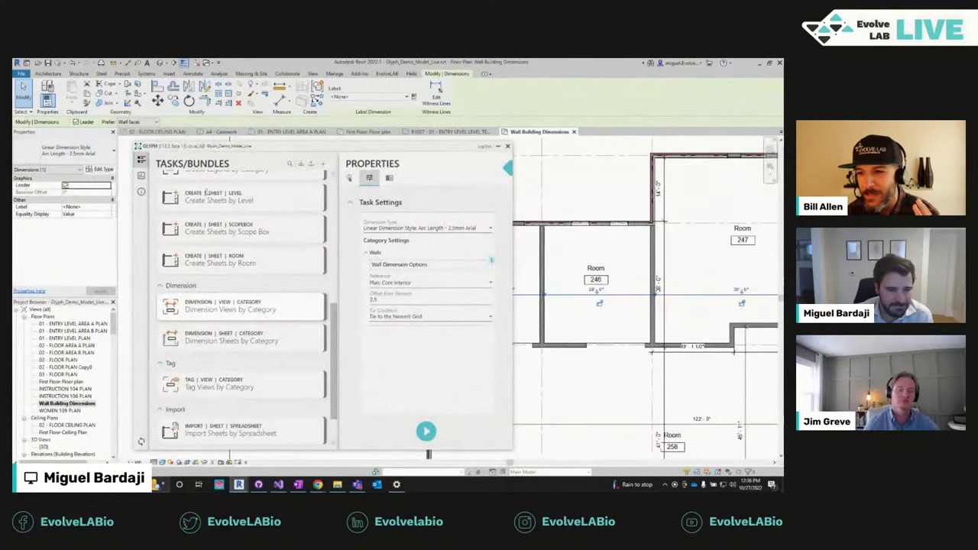
pyautogui.moveTo(254, 149); pyautogui.dragTo(242, 145)
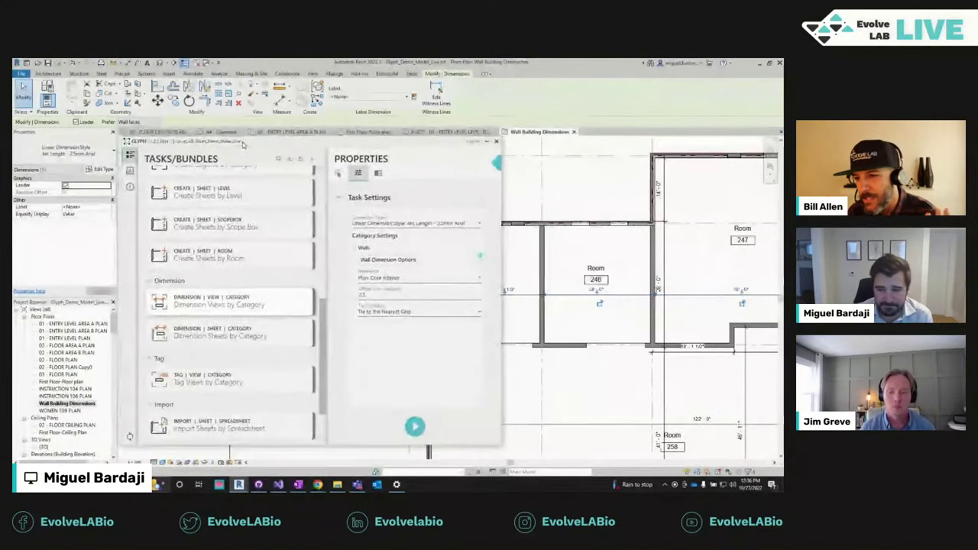
pyautogui.scroll(3, 641, 305)
pyautogui.scroll(-1, 657, 286)
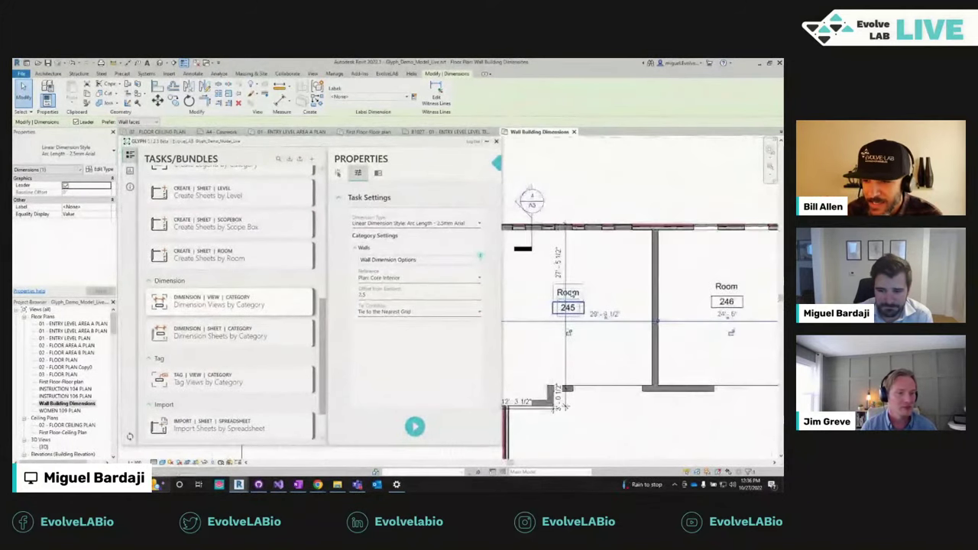
pyautogui.scroll(-1, 657, 287)
pyautogui.scroll(-3, 55, 413)
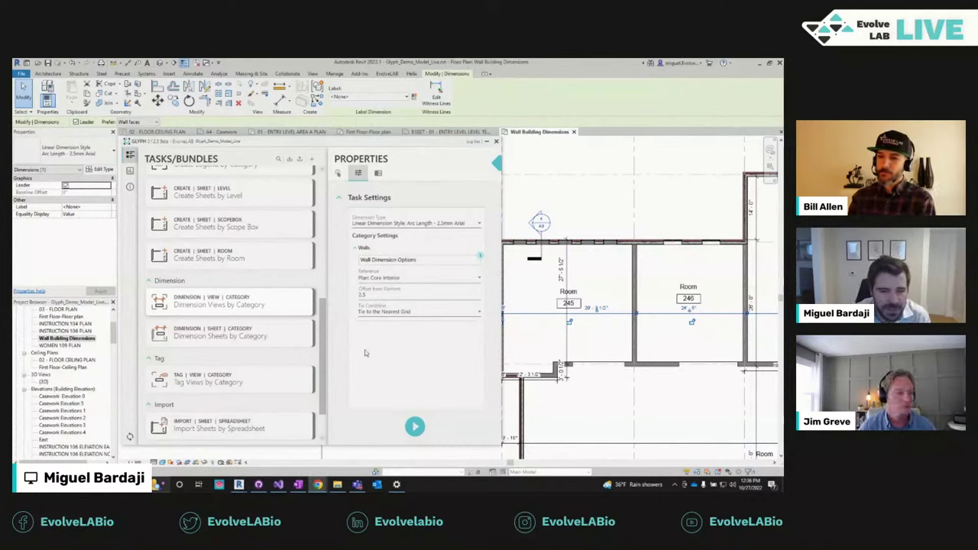
pyautogui.scroll(-2, 322, 353)
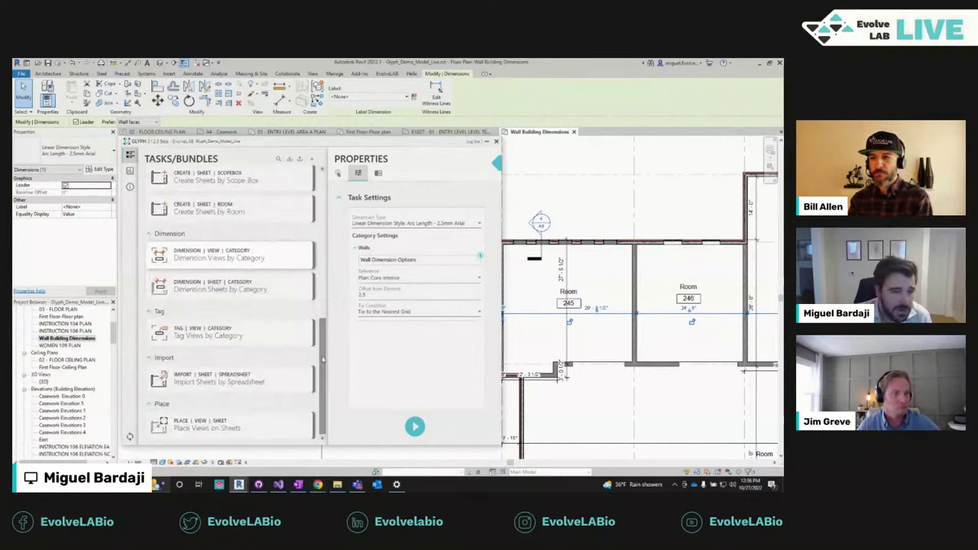
pyautogui.scroll(1, 323, 363)
pyautogui.scroll(-1, 321, 370)
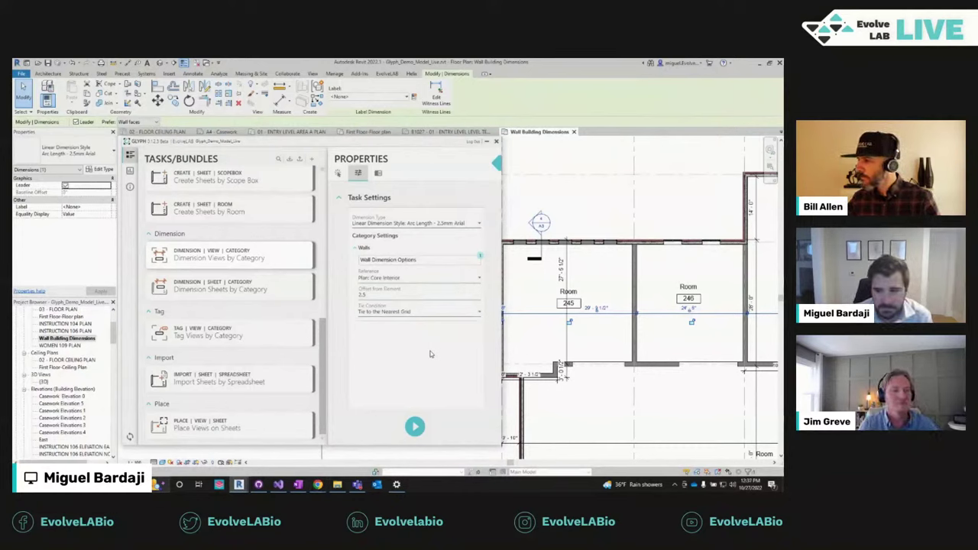
pyautogui.scroll(-3, 514, 352)
pyautogui.scroll(3, 576, 311)
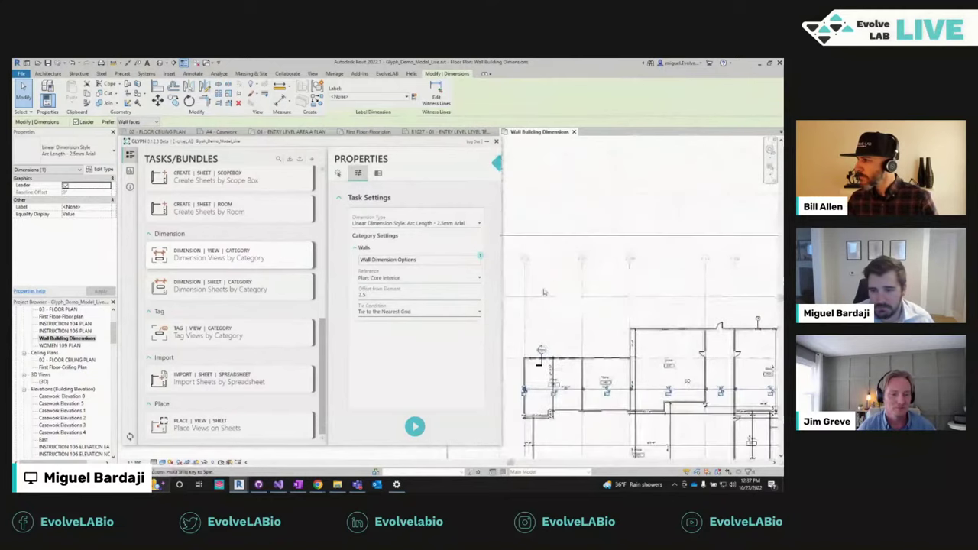
# Step: Extend the floor plan's crop region downward below the building
pyautogui.press('Escape')
pyautogui.scroll(-5, 619, 282)
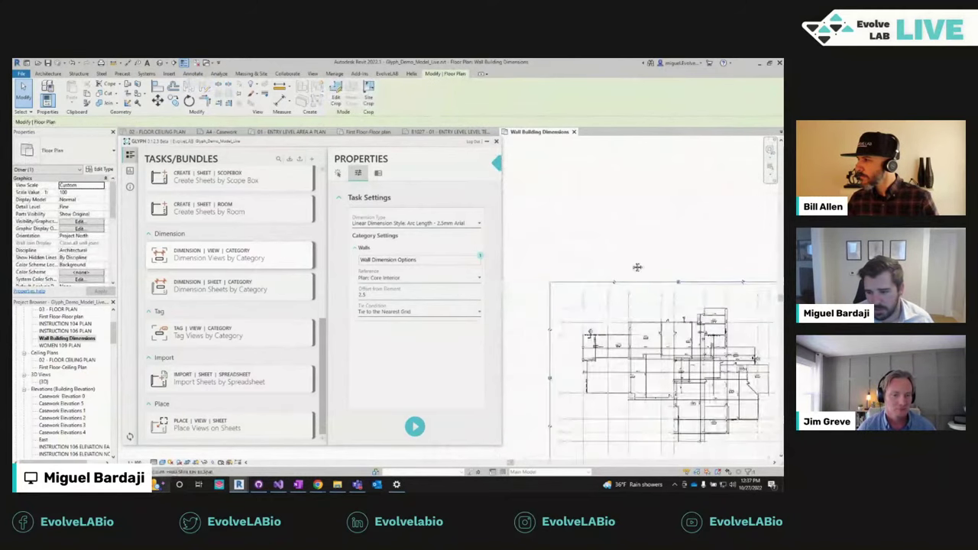
pyautogui.moveTo(644, 350); pyautogui.dragTo(644, 366)
pyautogui.press('Escape')
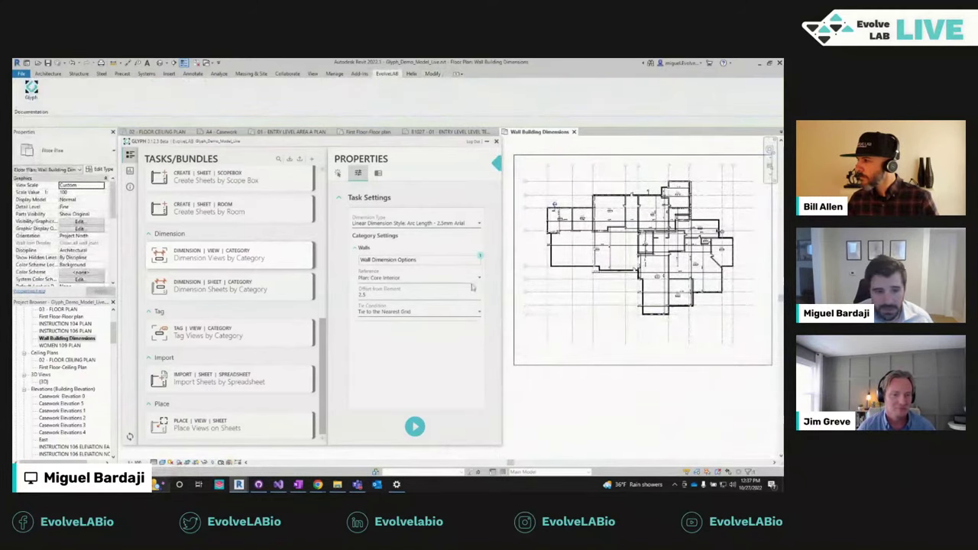
# Step: Draw two diagonal wall segments below the building plan
pyautogui.click(44, 90)
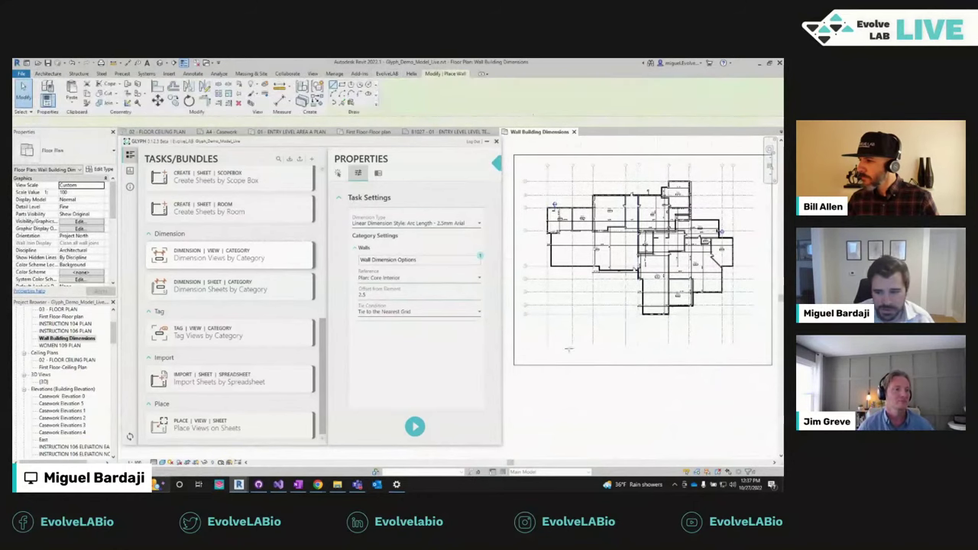
pyautogui.scroll(5, 580, 336)
pyautogui.click(565, 337)
pyautogui.click(593, 375)
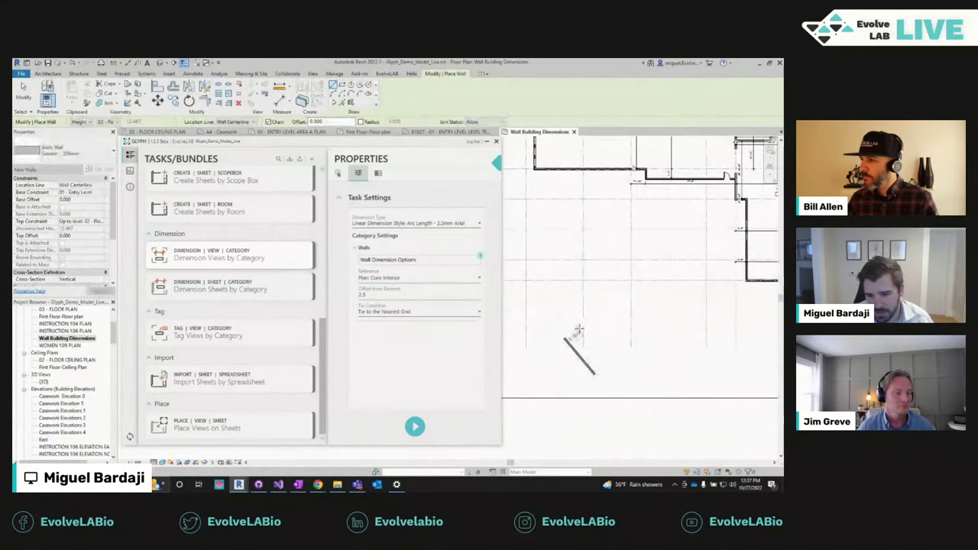
pyautogui.click(583, 327)
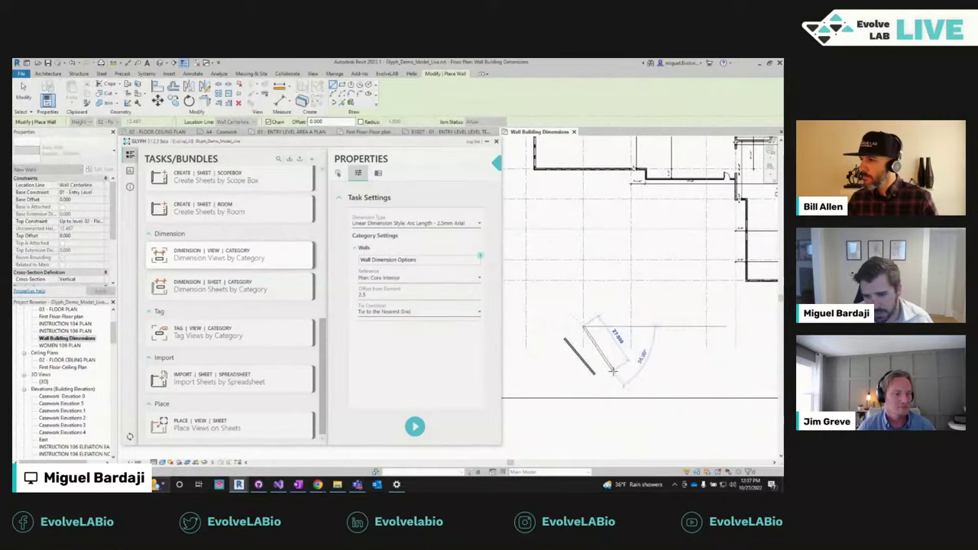
pyautogui.click(623, 365)
pyautogui.press('Escape')
pyautogui.press('Escape')
# Step: Start and cancel an aligned dimension, then copy the left diagonal wall to the right
pyautogui.press('d')
pyautogui.press('i')
pyautogui.scroll(3, 576, 365)
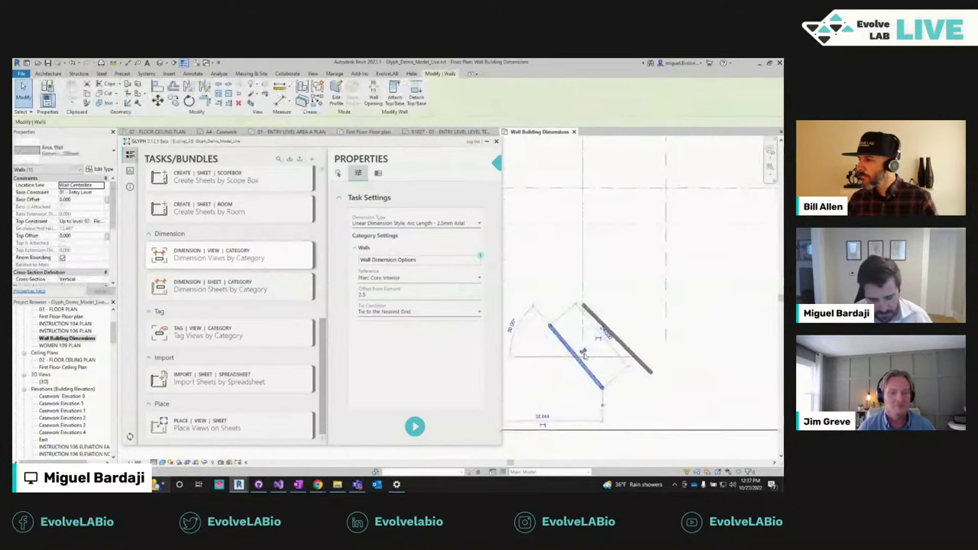
pyautogui.click(576, 359)
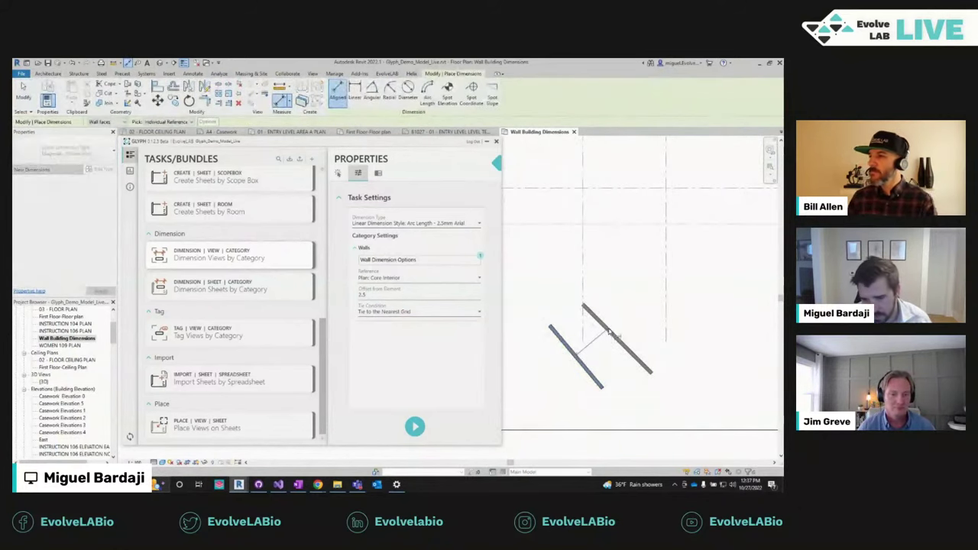
pyautogui.press('Escape')
pyautogui.click(589, 365)
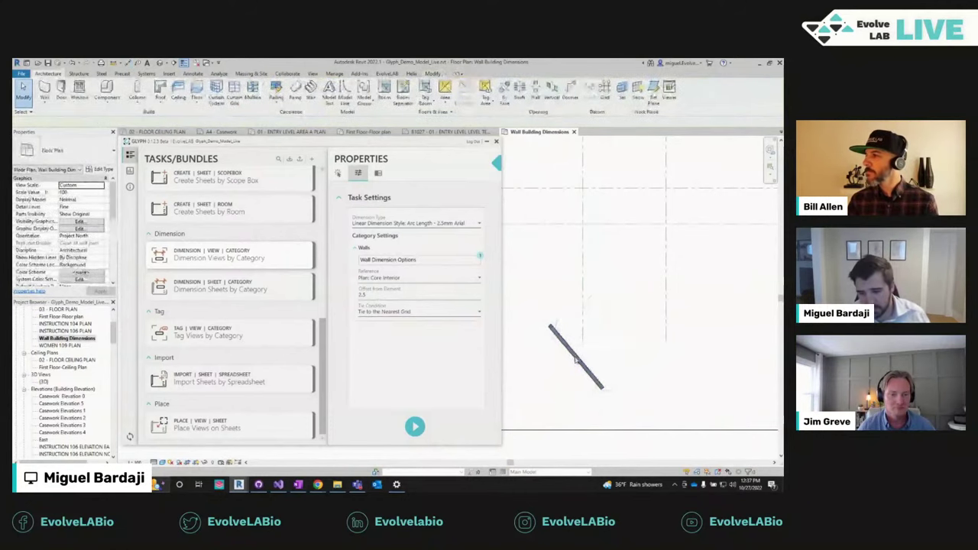
pyautogui.keyDown('ctrl'); pyautogui.moveTo(593, 366); pyautogui.dragTo(648, 366); pyautogui.keyUp('ctrl')
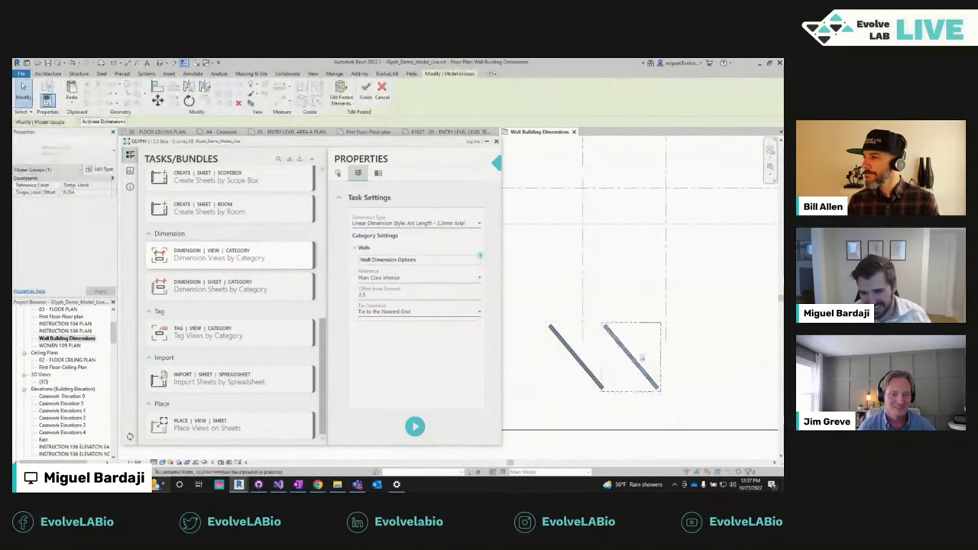
pyautogui.press('Escape')
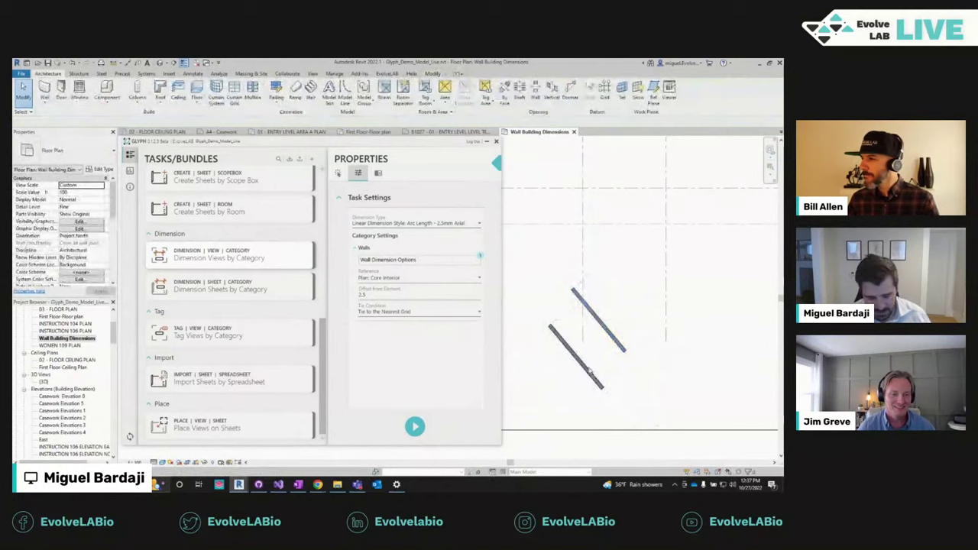
# Step: Place an aligned dimension (DI) between the two parallel diagonal walls
pyautogui.press('d')
pyautogui.press('i')
pyautogui.click(579, 364)
pyautogui.click(615, 310)
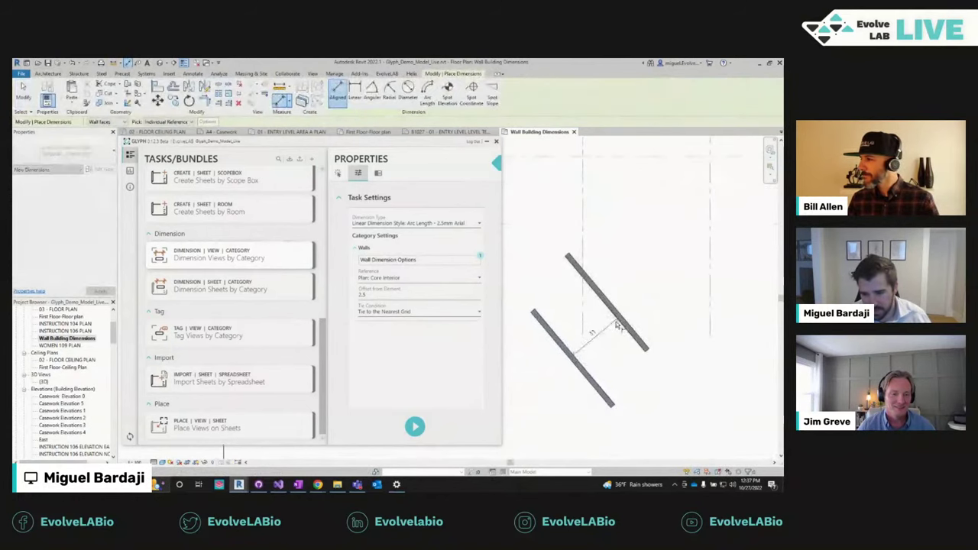
pyautogui.click(648, 374)
pyautogui.press('Escape')
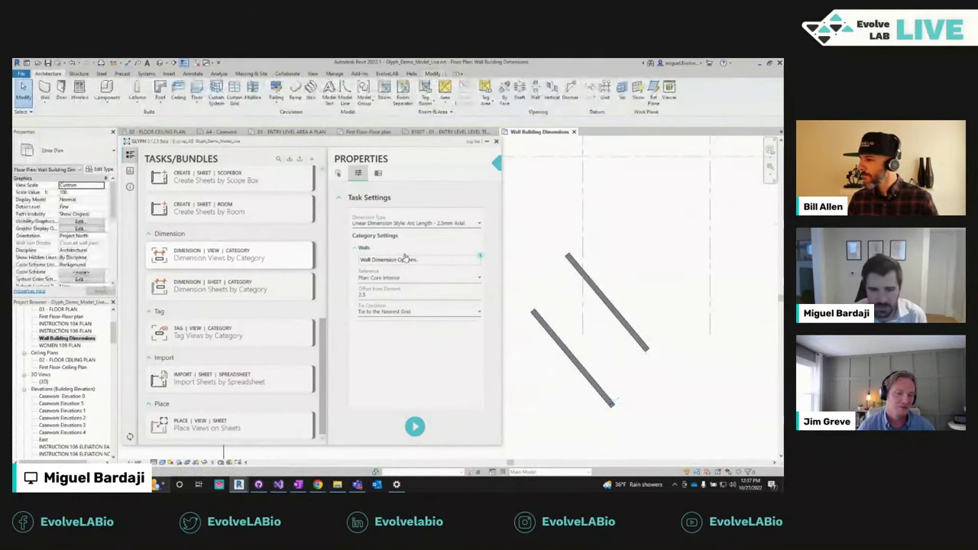
# Step: Open and close Glyph's wall dimension options checklist
pyautogui.click(404, 259)
pyautogui.click(408, 372)
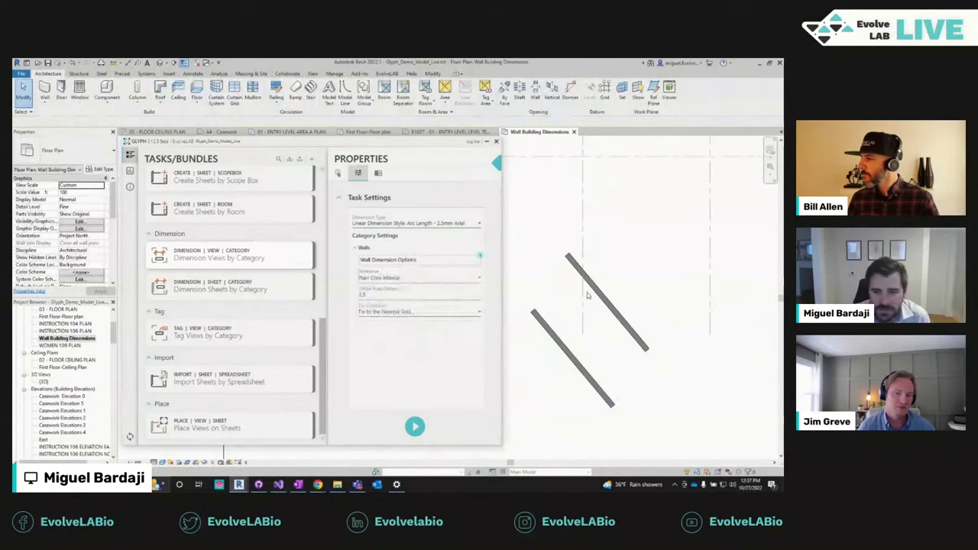
pyautogui.scroll(-5, 584, 330)
pyautogui.scroll(5, 584, 330)
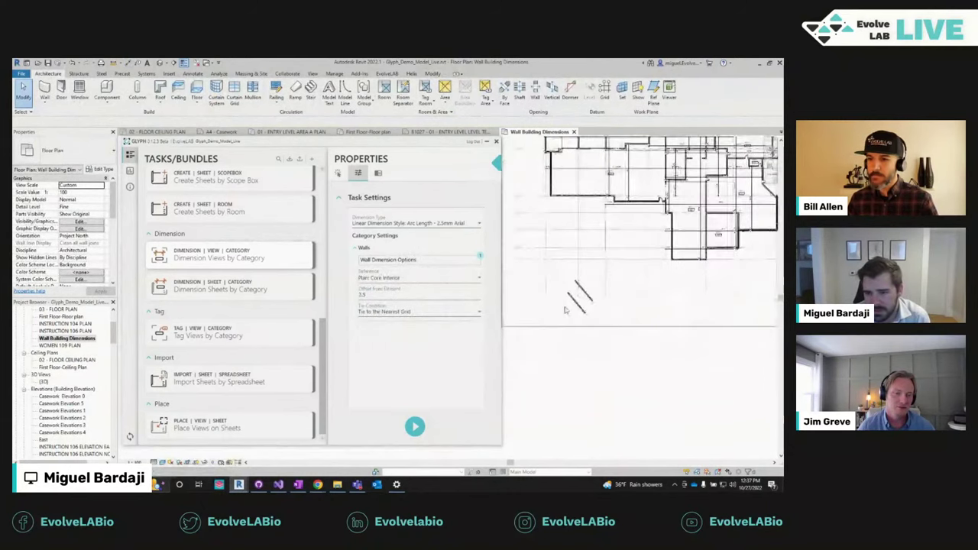
# Step: Rerun the wall dimensioning with reference Plan: Wall Center Line and check the 12'-0" dimension
pyautogui.click(406, 260)
pyautogui.click(382, 382)
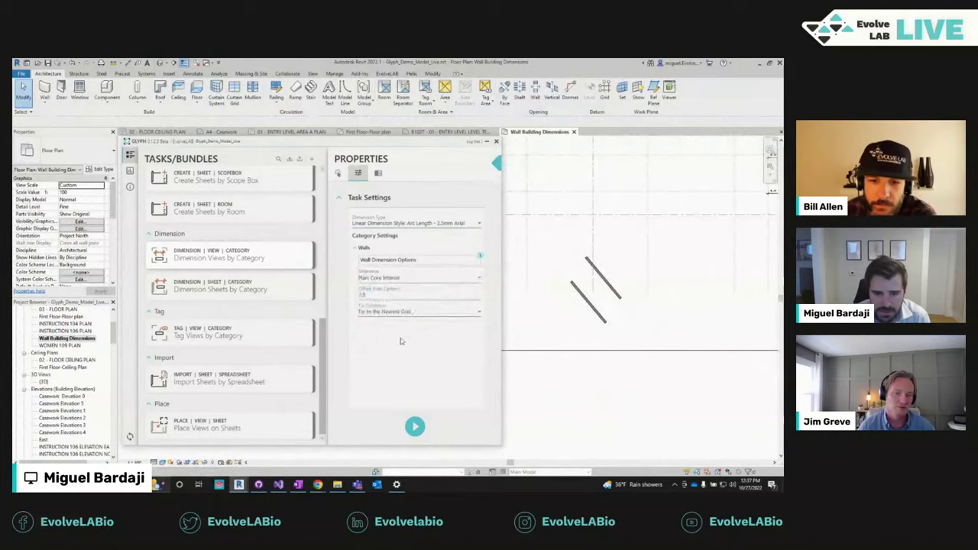
pyautogui.click(391, 278)
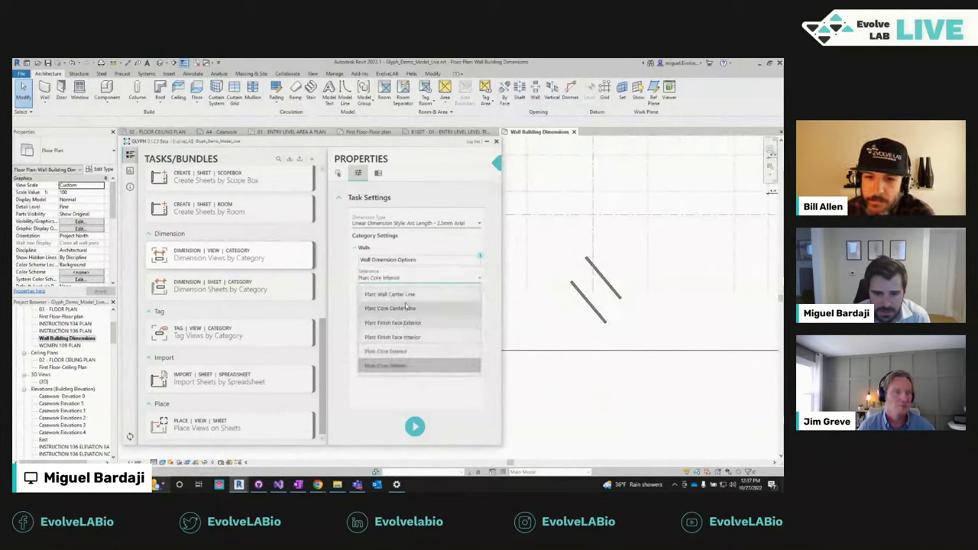
pyautogui.click(390, 294)
pyautogui.click(414, 427)
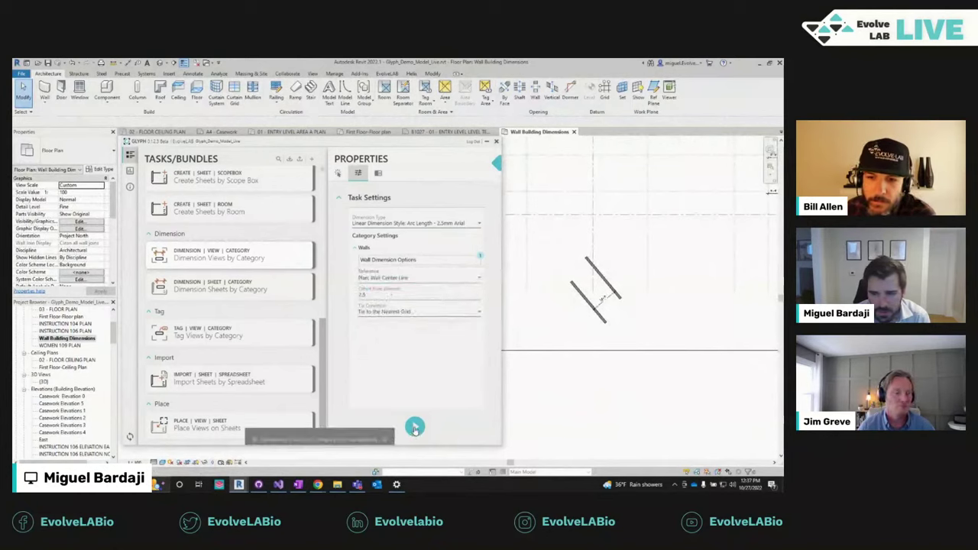
pyautogui.scroll(2, 607, 327)
pyautogui.click(645, 353)
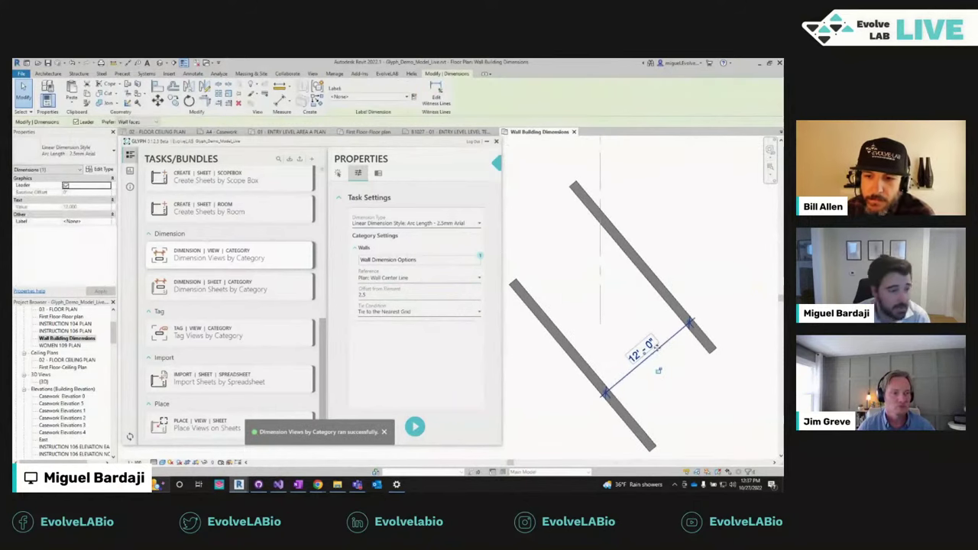
# Step: Select the upper diagonal wall, keeping the tie condition at Tie to the Nearest Grid
pyautogui.scroll(-3, 639, 312)
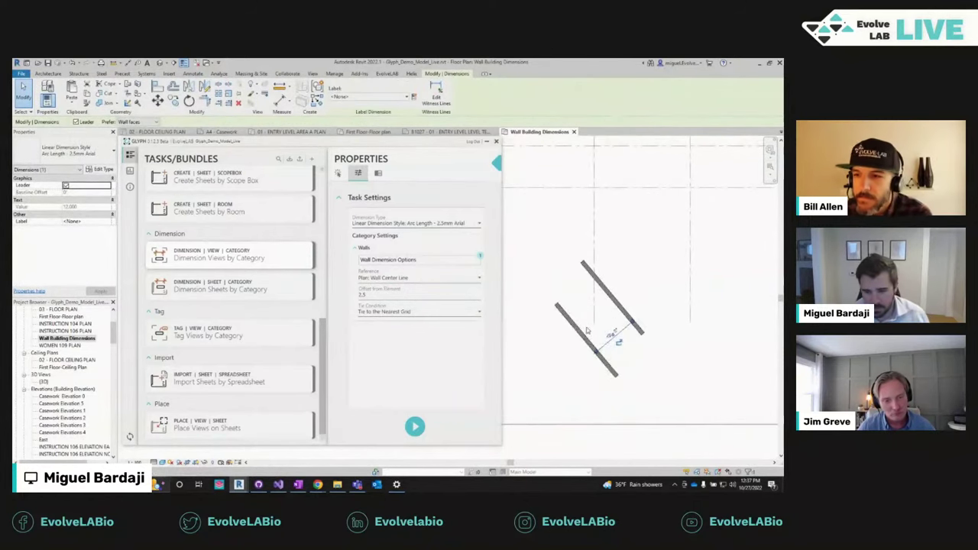
pyautogui.click(587, 340)
pyautogui.doubleClick(604, 284)
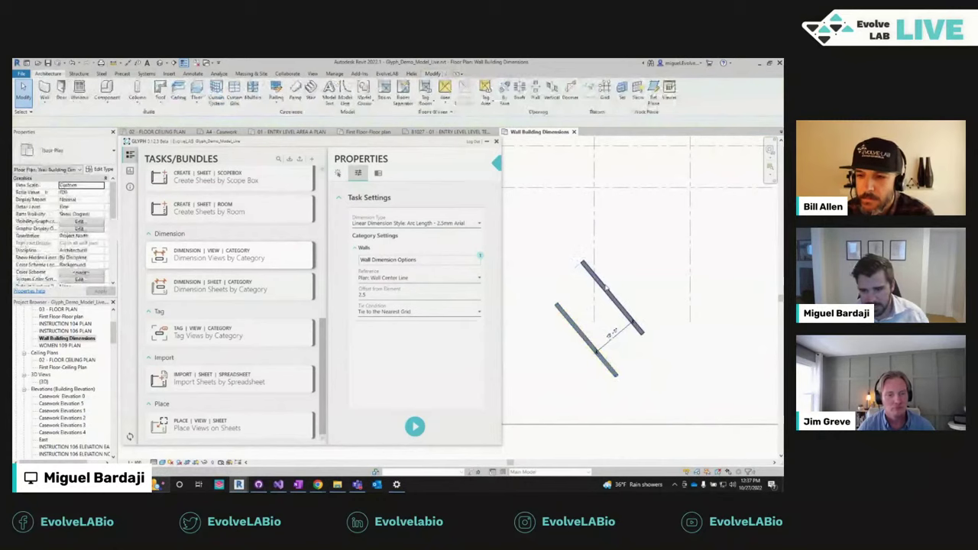
pyautogui.press('Escape')
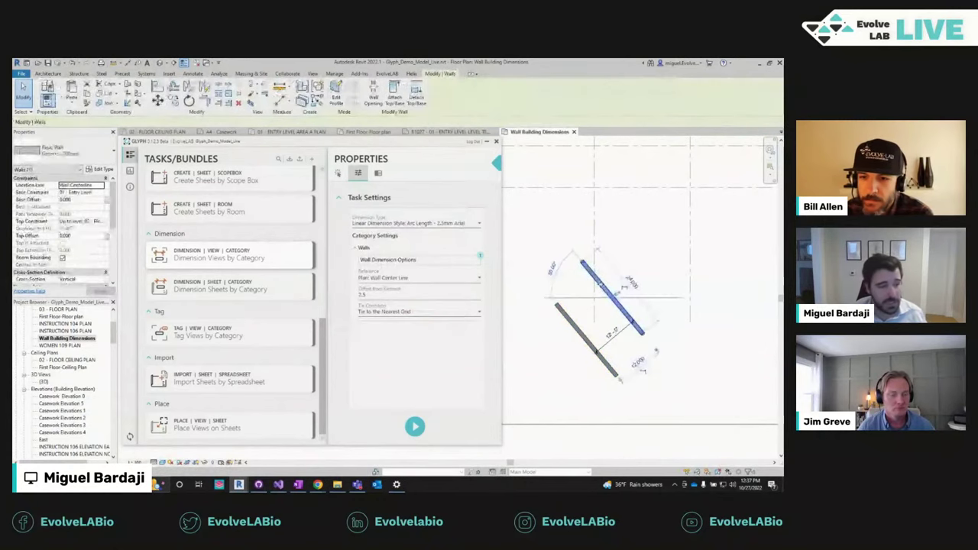
pyautogui.click(372, 312)
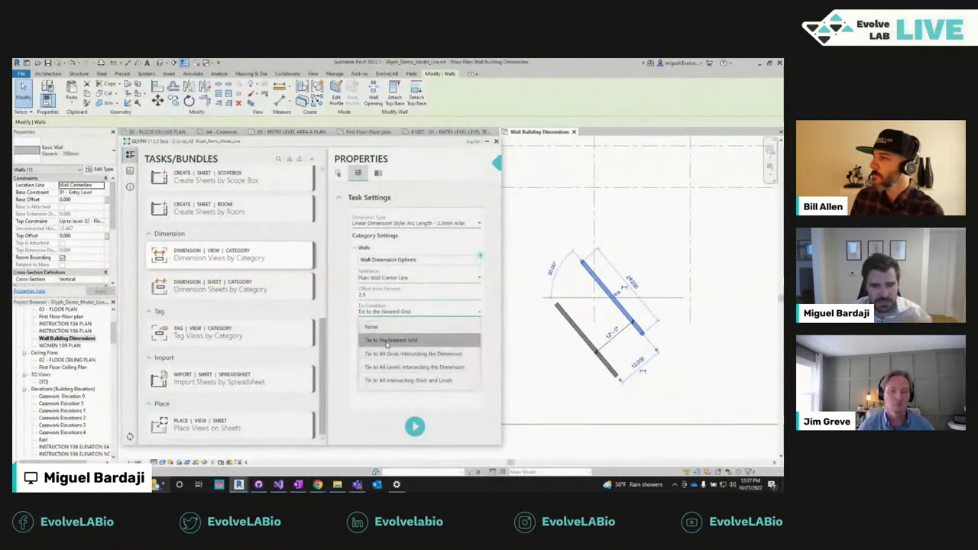
pyautogui.click(390, 341)
# Step: Delete the upper diagonal wall and the remaining diagonal test wall
pyautogui.click(616, 296)
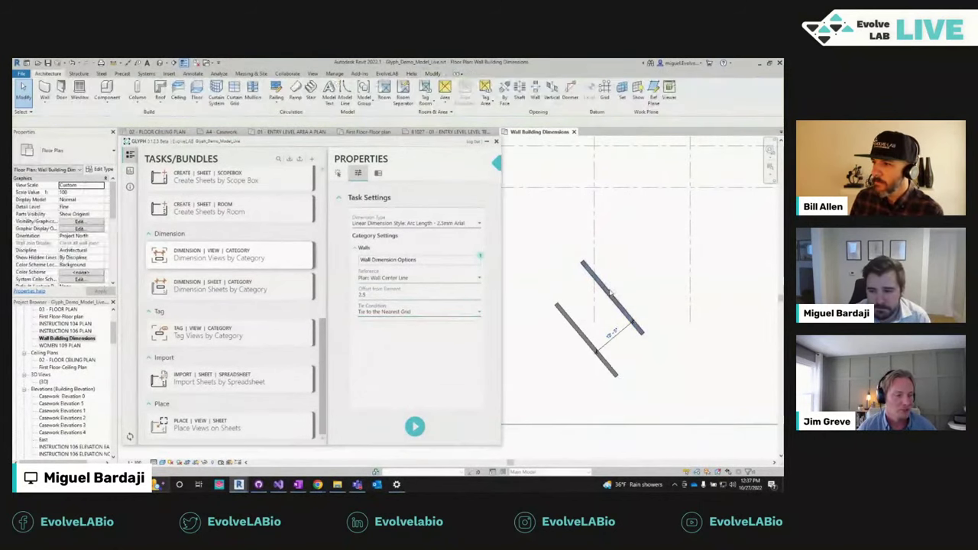
pyautogui.click(611, 298)
pyautogui.press('Delete')
pyautogui.moveTo(605, 262); pyautogui.dragTo(579, 265, button='middle')
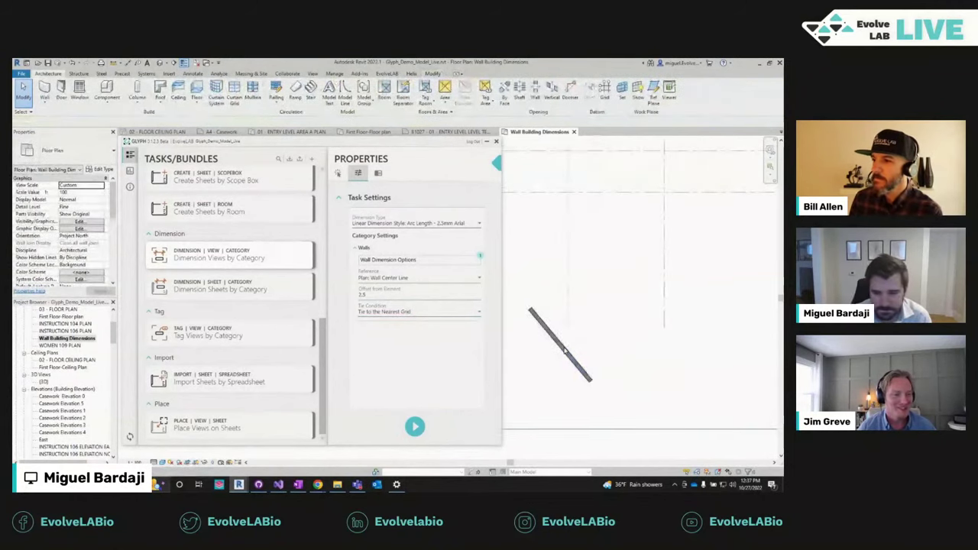
pyautogui.click(566, 351)
pyautogui.press('Delete')
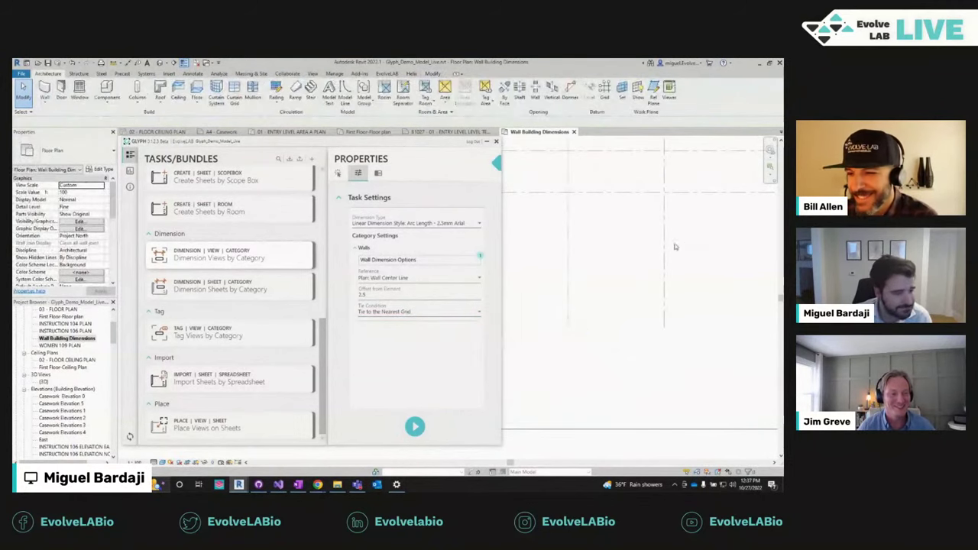
pyautogui.scroll(-5, 588, 281)
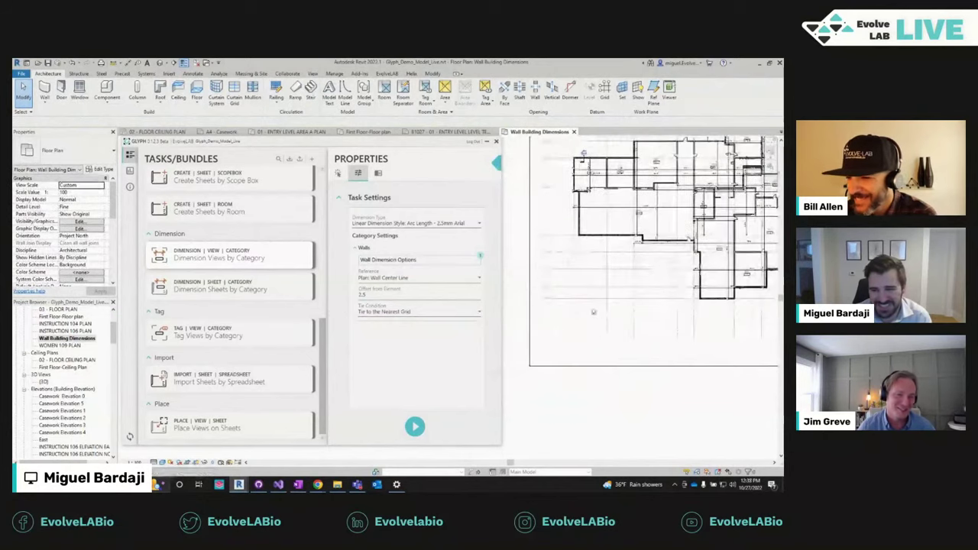
pyautogui.scroll(5, 558, 297)
pyautogui.scroll(-5, 572, 297)
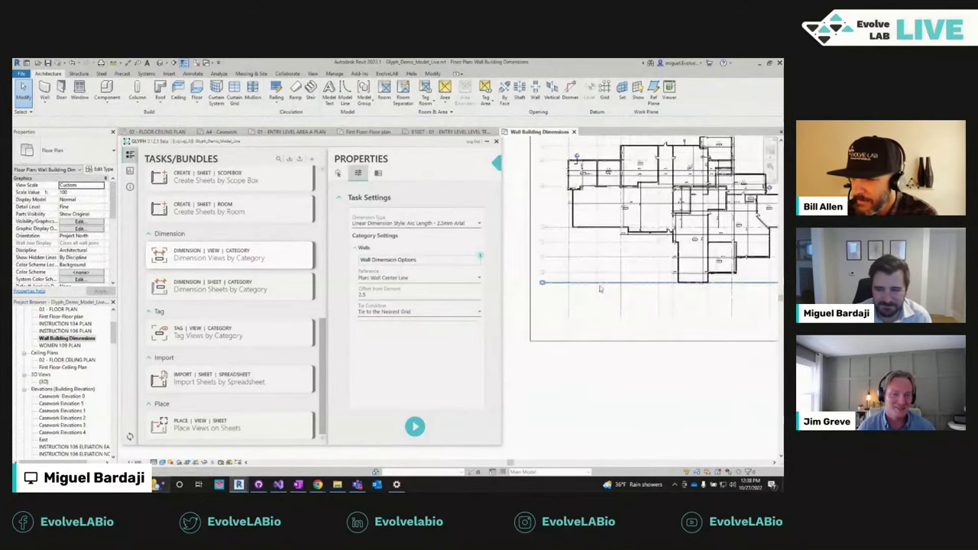
pyautogui.moveTo(568, 339); pyautogui.dragTo(567, 326, button='middle')
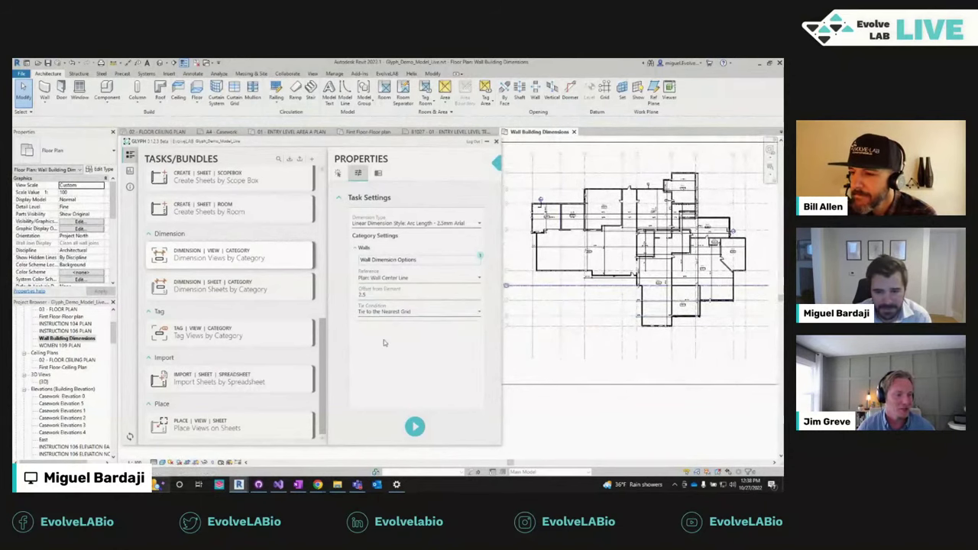
pyautogui.scroll(-2, 55, 388)
pyautogui.scroll(-2, 55, 388)
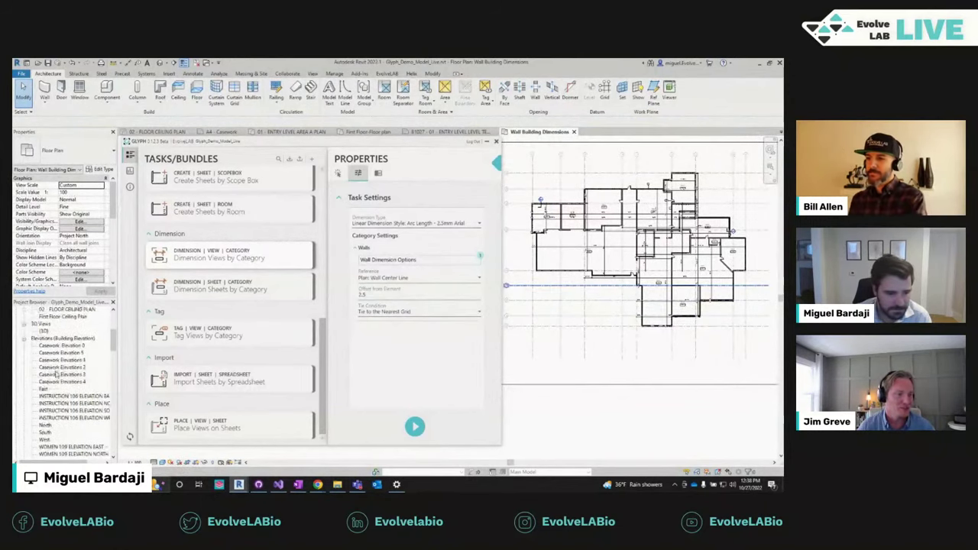
pyautogui.moveTo(524, 372); pyautogui.dragTo(528, 362, button='middle')
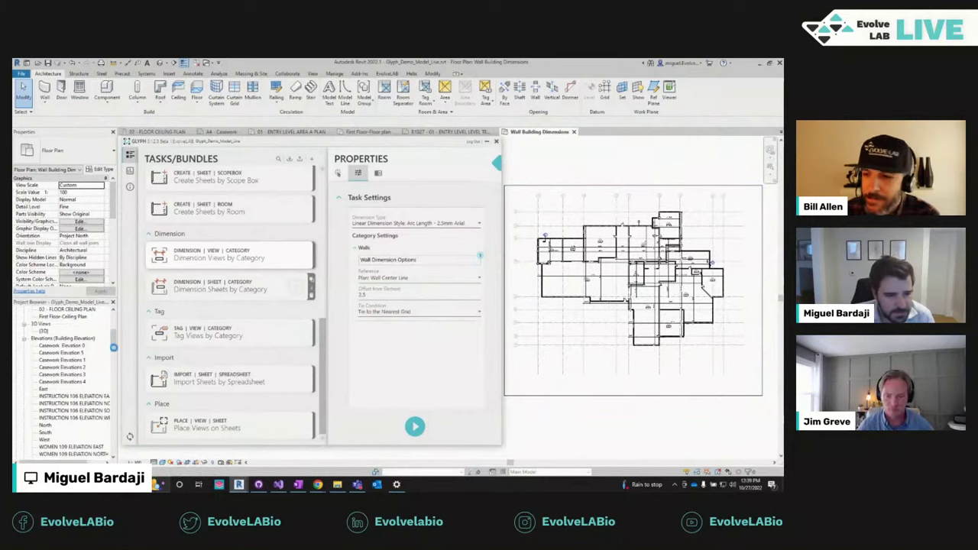
pyautogui.moveTo(113, 347); pyautogui.dragTo(113, 378)
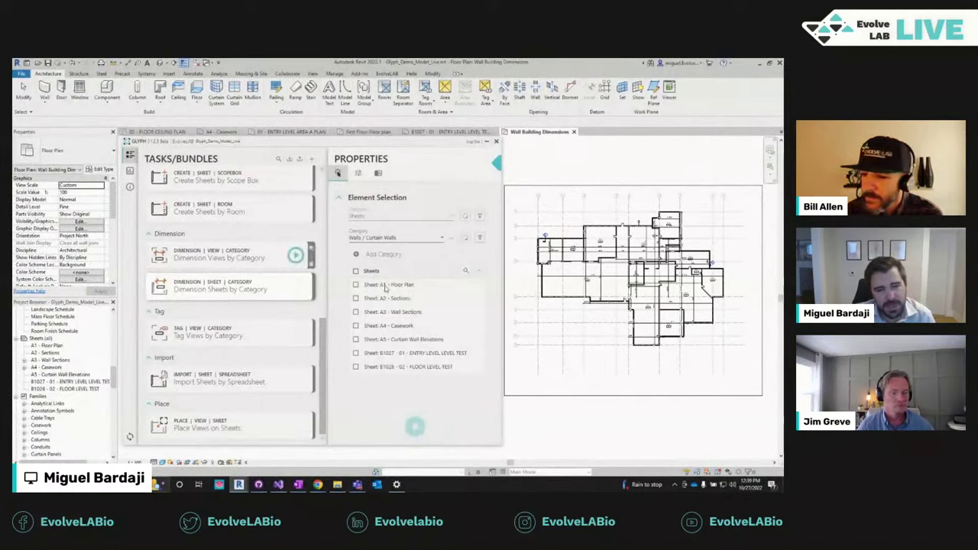
pyautogui.doubleClick(44, 367)
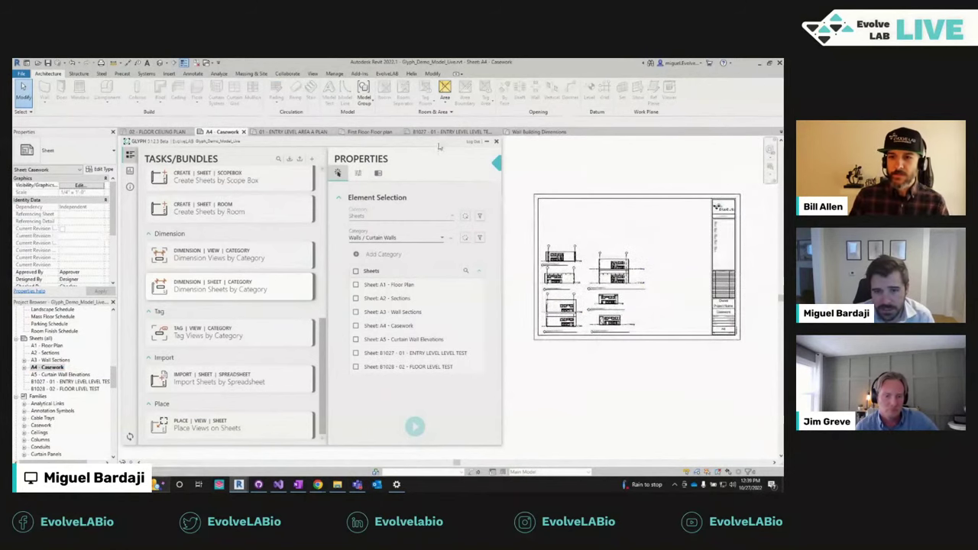
pyautogui.scroll(4, 580, 275)
pyautogui.moveTo(745, 184); pyautogui.dragTo(590, 446)
pyautogui.click(574, 432)
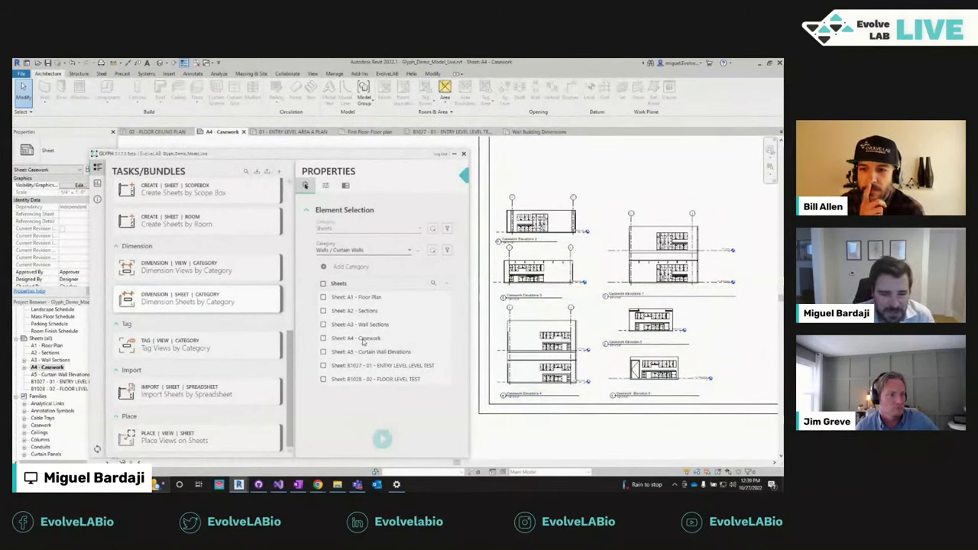
# Step: Target sheet A4 and choose Casework as the category to dimension
pyautogui.click(324, 339)
pyautogui.click(360, 252)
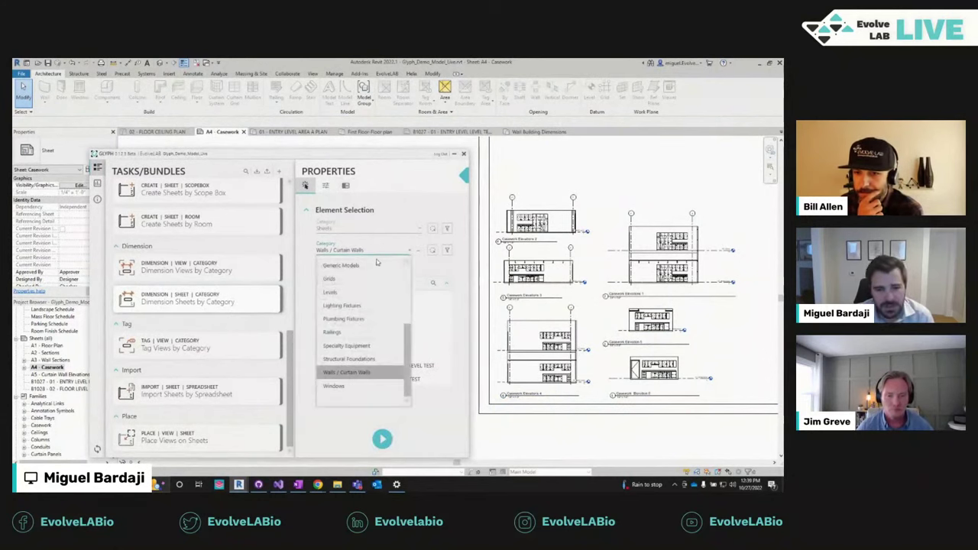
pyautogui.scroll(3, 375, 262)
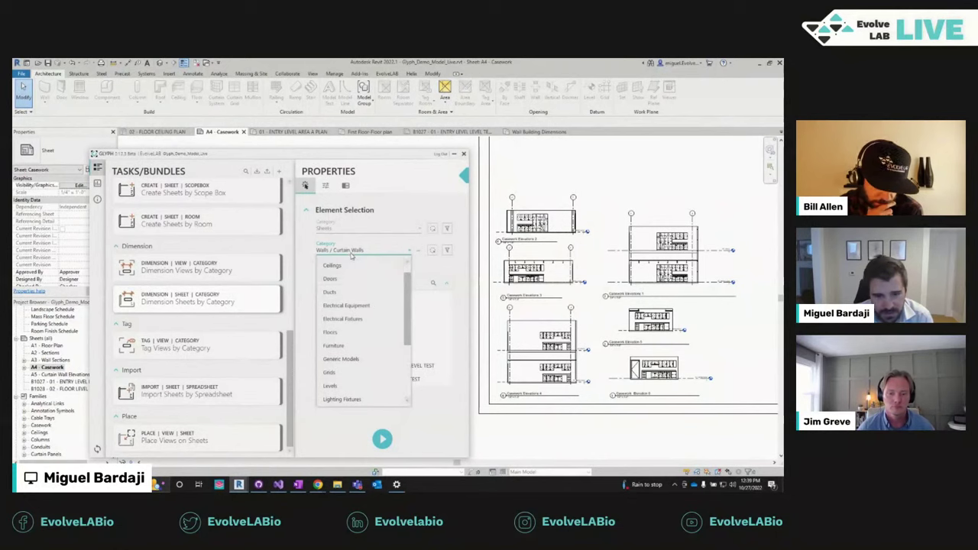
pyautogui.scroll(2, 353, 267)
pyautogui.click(349, 278)
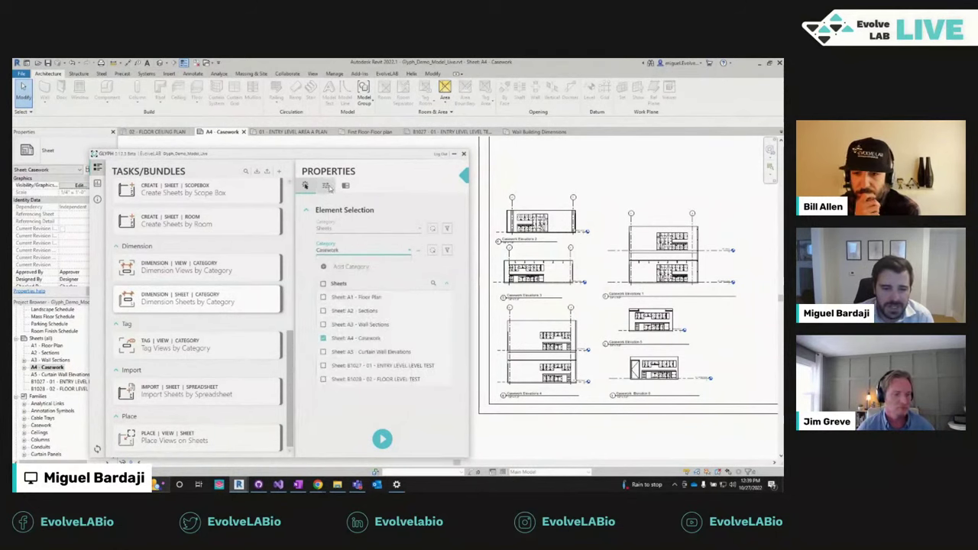
# Step: Review the casework references in Task Settings and set Tie Condition to None
pyautogui.click(326, 185)
pyautogui.click(373, 271)
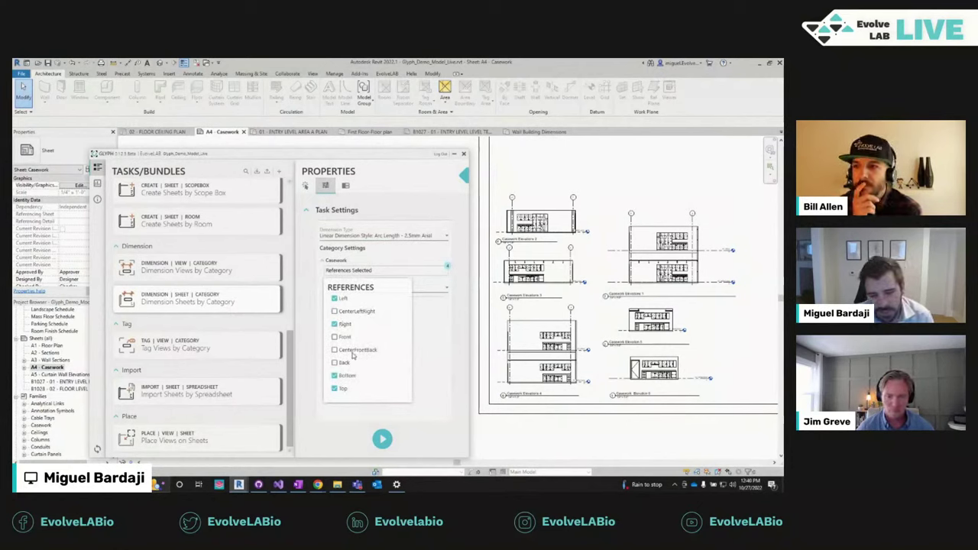
pyautogui.click(445, 309)
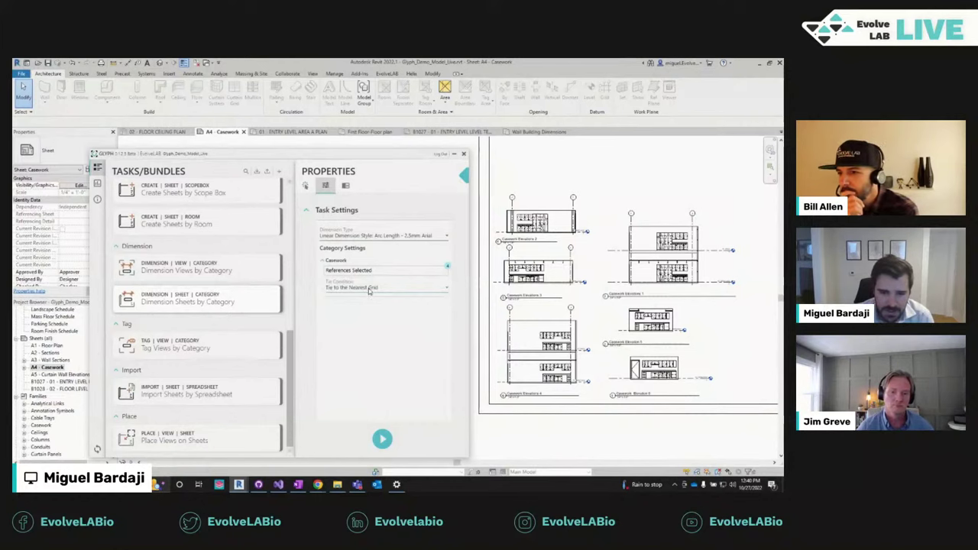
pyautogui.click(369, 290)
pyautogui.click(361, 303)
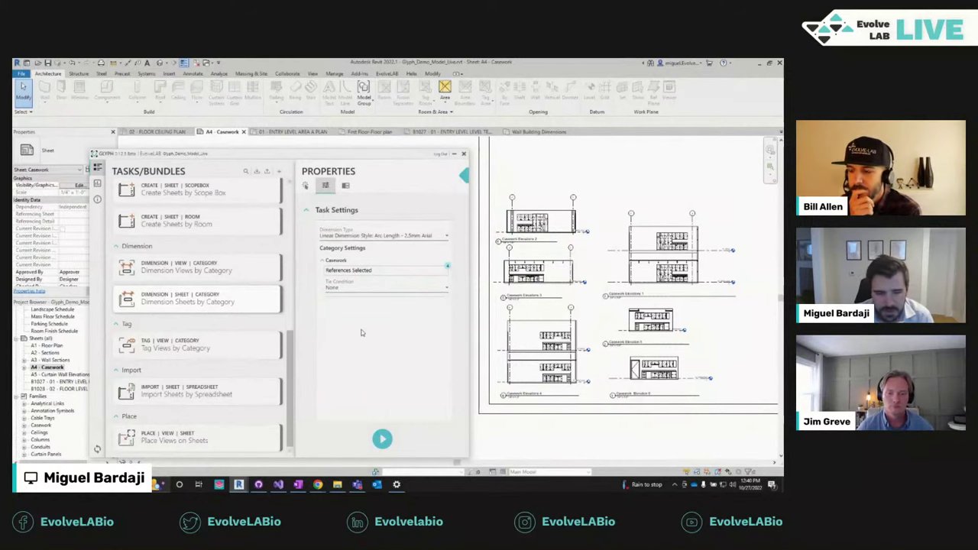
pyautogui.moveTo(359, 155); pyautogui.dragTo(360, 147)
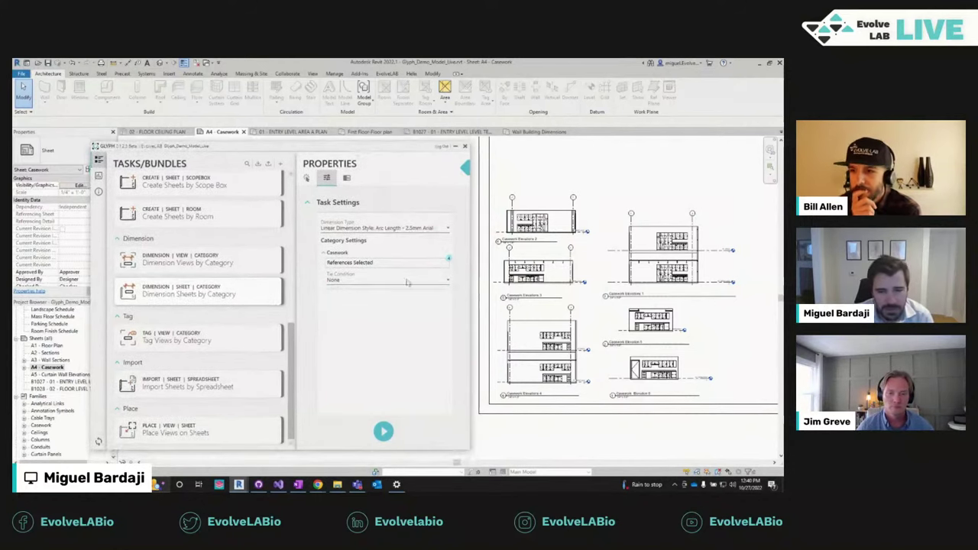
# Step: Run the sheet dimensioning task and activate the Casework Elevations 2 viewport
pyautogui.click(383, 433)
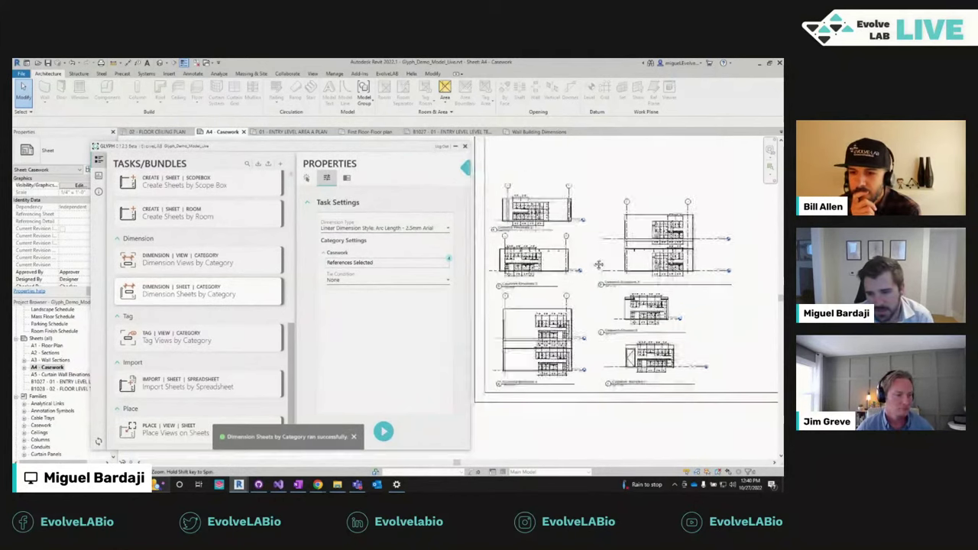
pyautogui.scroll(4, 529, 304)
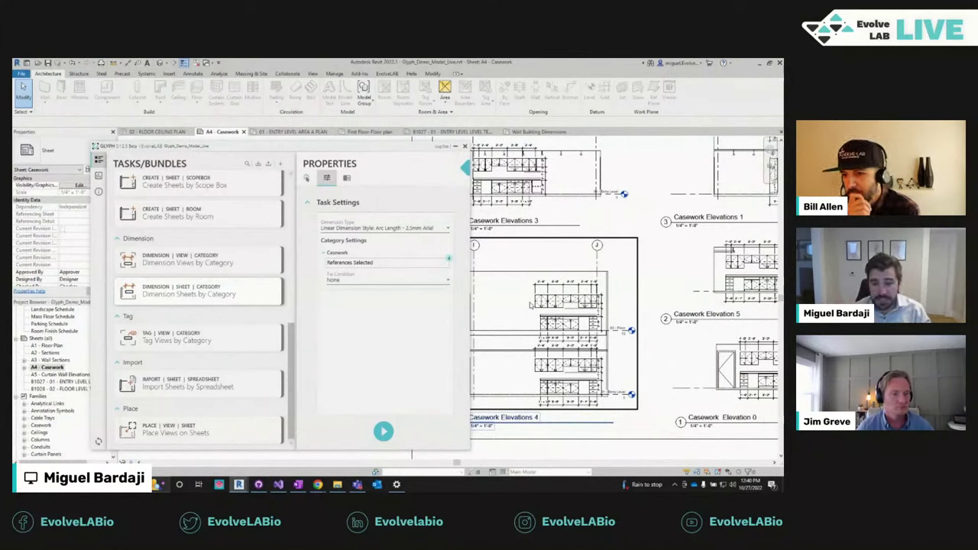
pyautogui.moveTo(529, 305); pyautogui.dragTo(546, 376, button='middle')
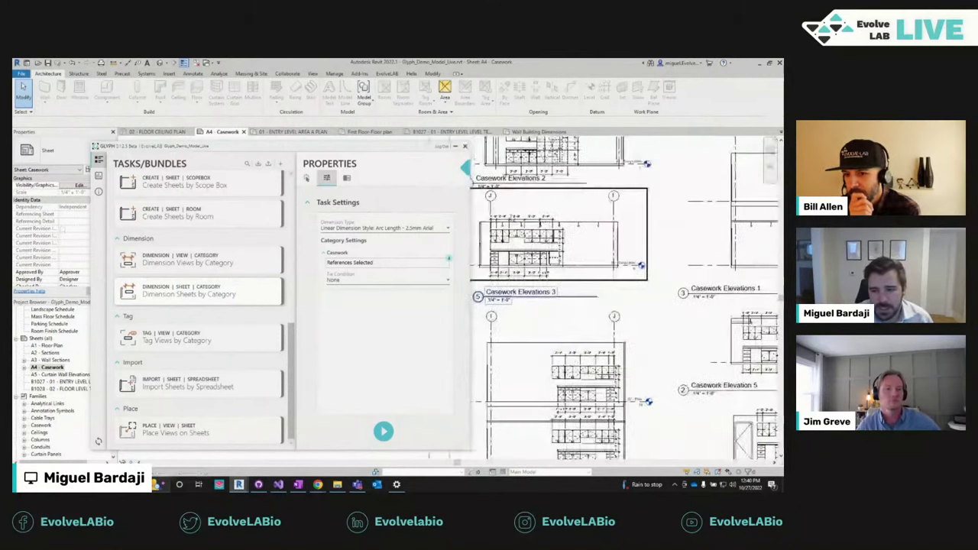
pyautogui.scroll(2, 473, 237)
pyautogui.doubleClick(534, 229)
# Step: Inspect the new top and bottom dimension strings, then return to the sheet
pyautogui.scroll(2, 535, 229)
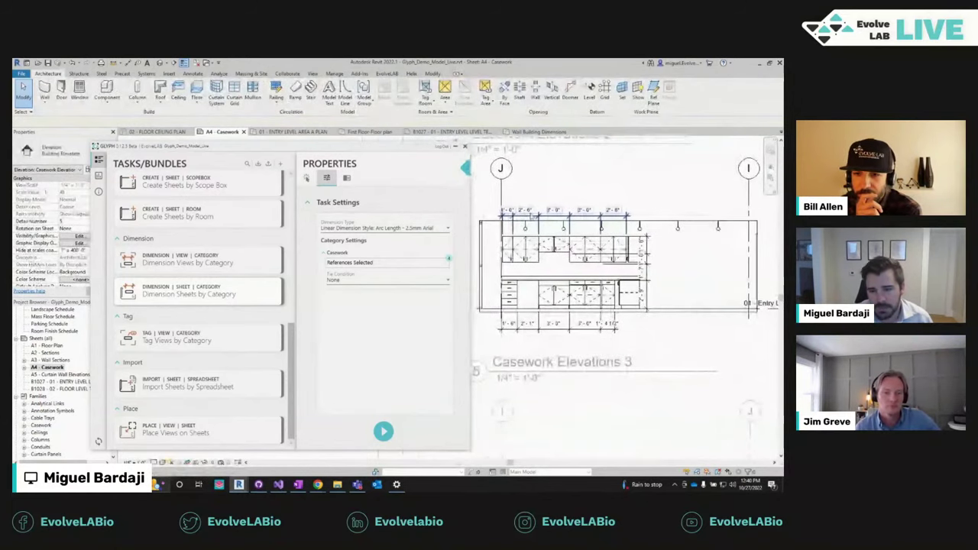
pyautogui.click(563, 211)
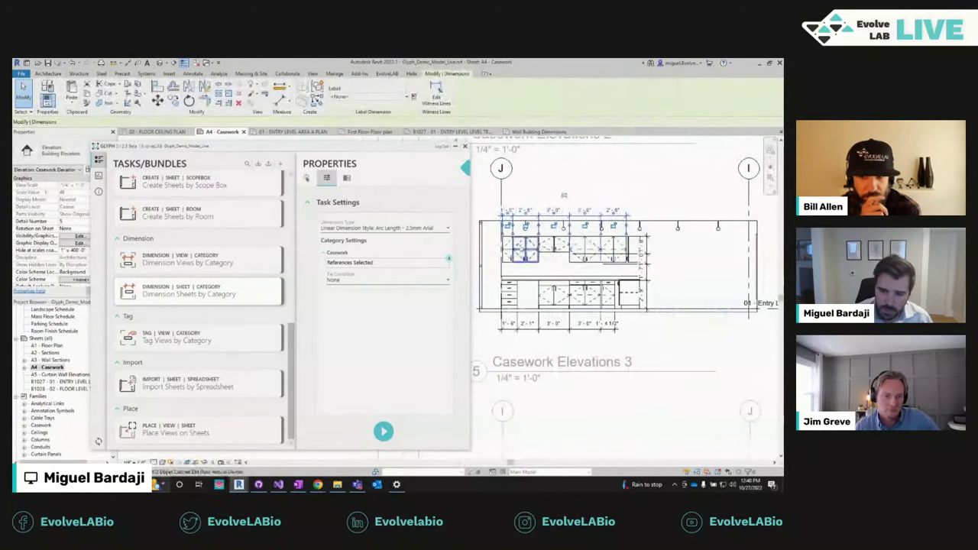
pyautogui.click(558, 323)
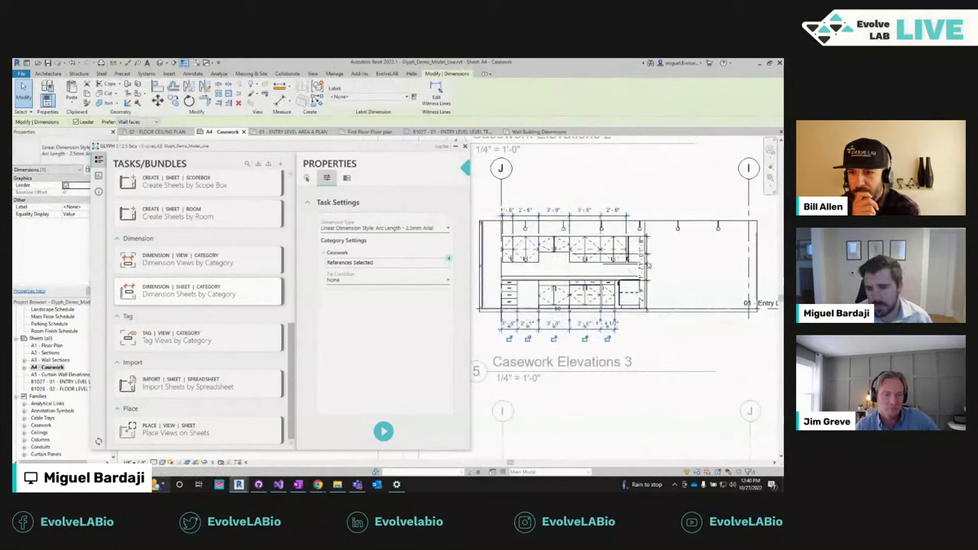
pyautogui.press('Escape')
pyautogui.scroll(-4, 603, 275)
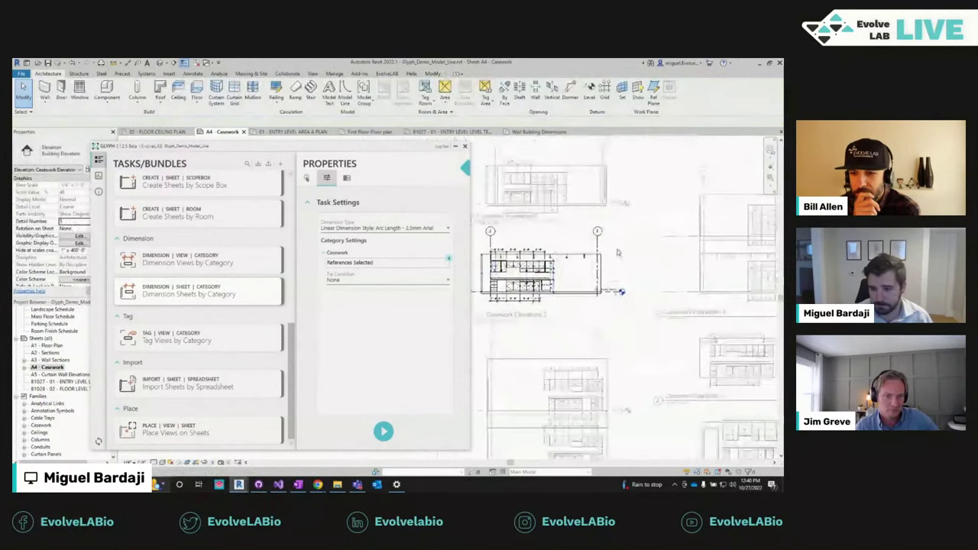
pyautogui.scroll(5, 600, 286)
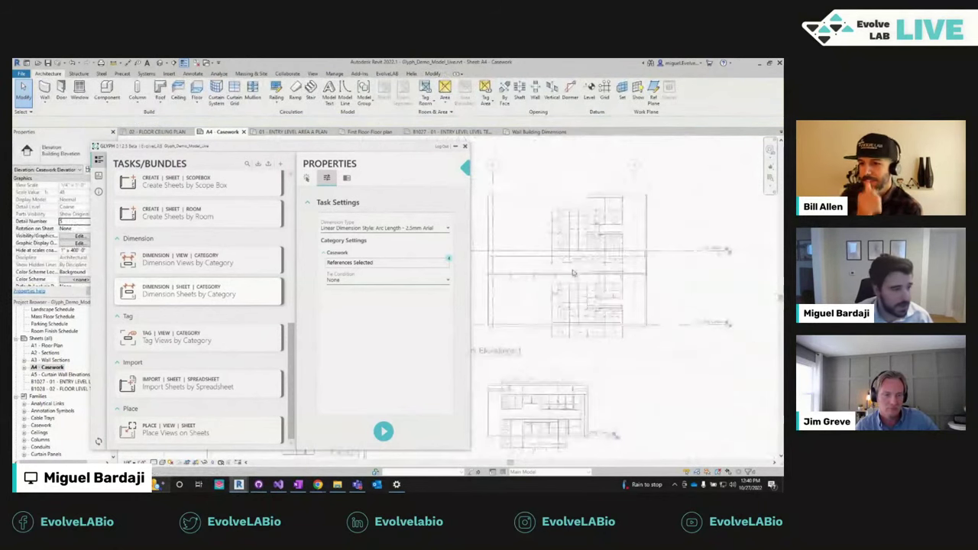
pyautogui.scroll(-3, 571, 278)
pyautogui.doubleClick(572, 277)
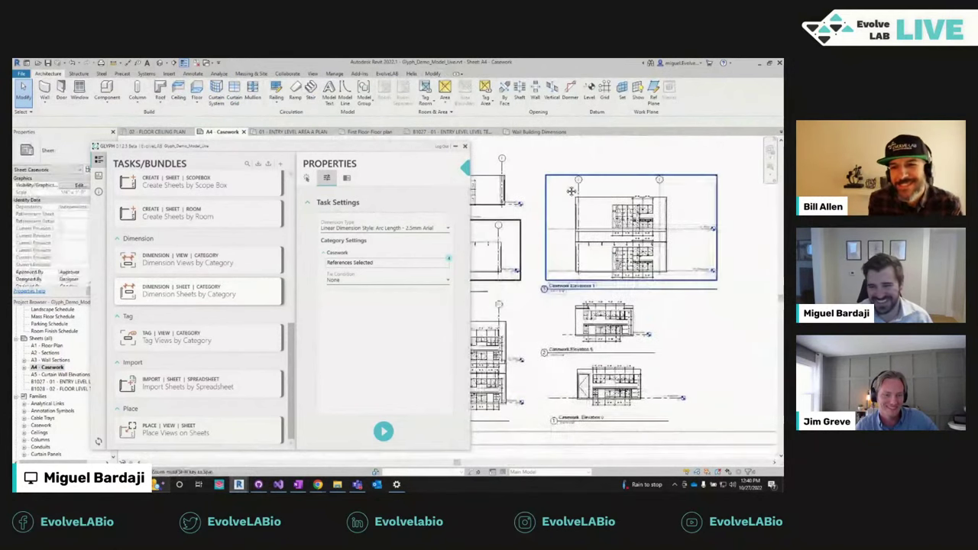
pyautogui.scroll(-2, 571, 277)
pyautogui.scroll(2, 534, 314)
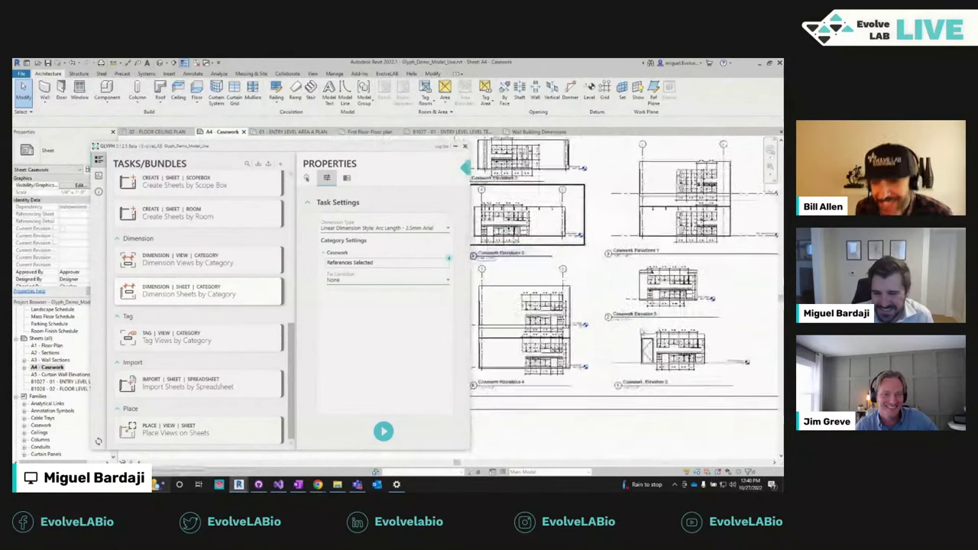
pyautogui.scroll(3, 534, 314)
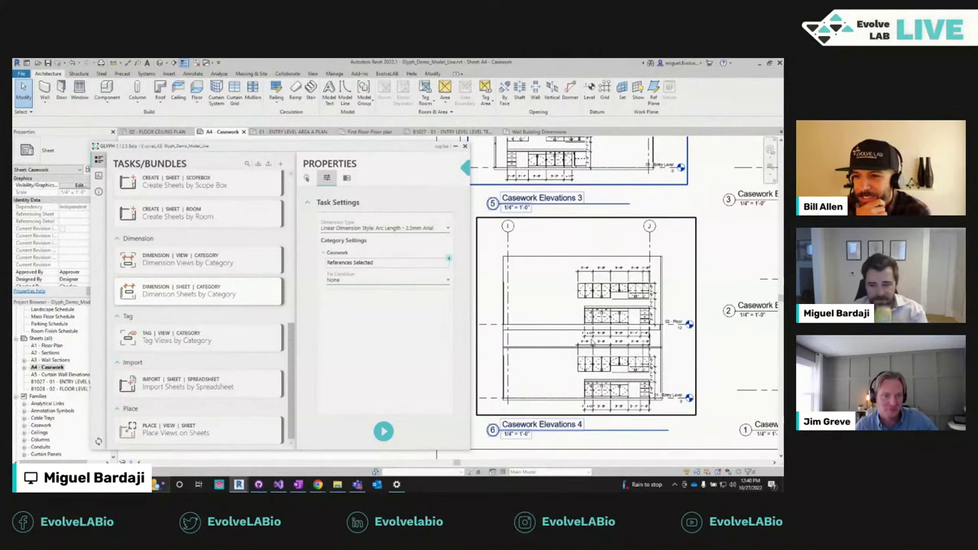
# Step: In the Casework Elevations 4 viewport, inspect the vertical and upper-cabinet dimension strings (2'-6", 3'-0", 1'-0")
pyautogui.doubleClick(586, 342)
pyautogui.scroll(3, 645, 294)
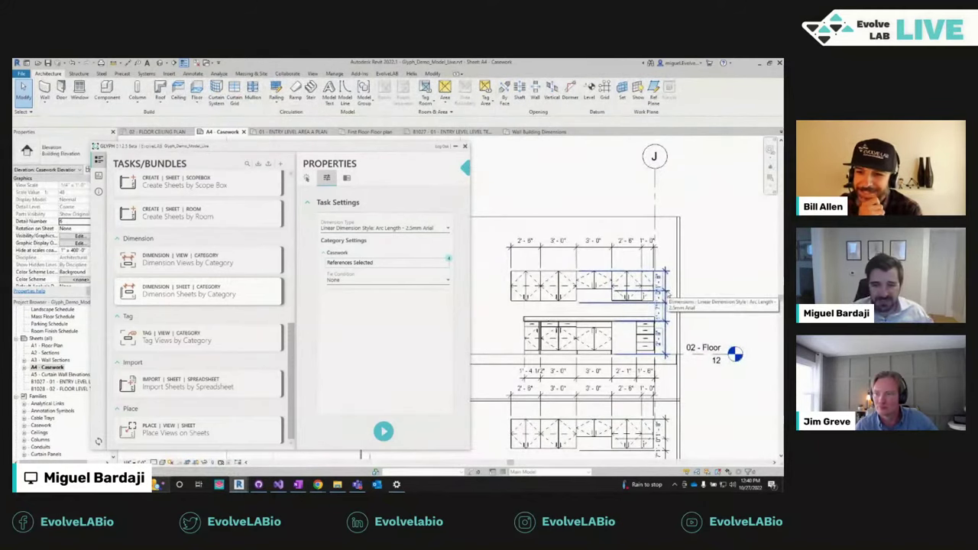
pyautogui.click(658, 301)
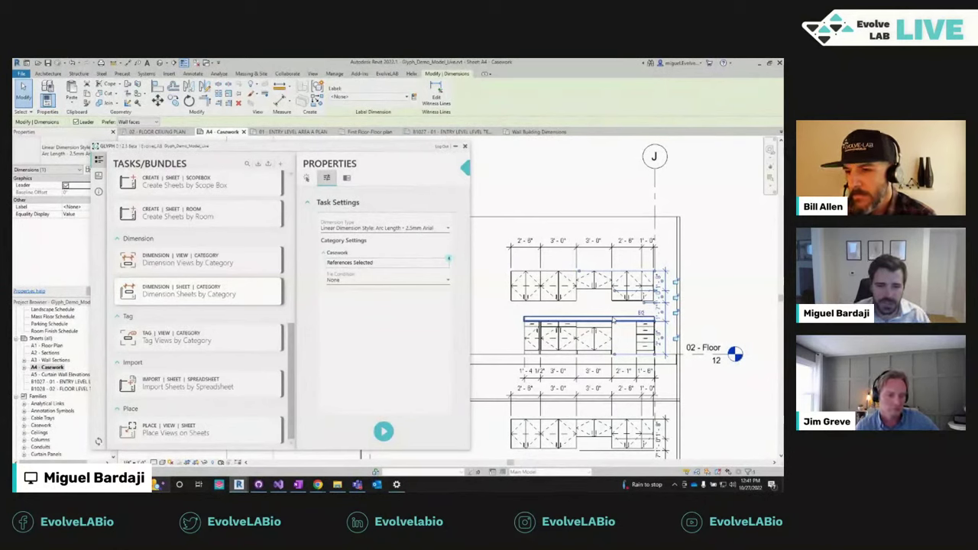
pyautogui.click(538, 245)
pyautogui.scroll(2, 534, 257)
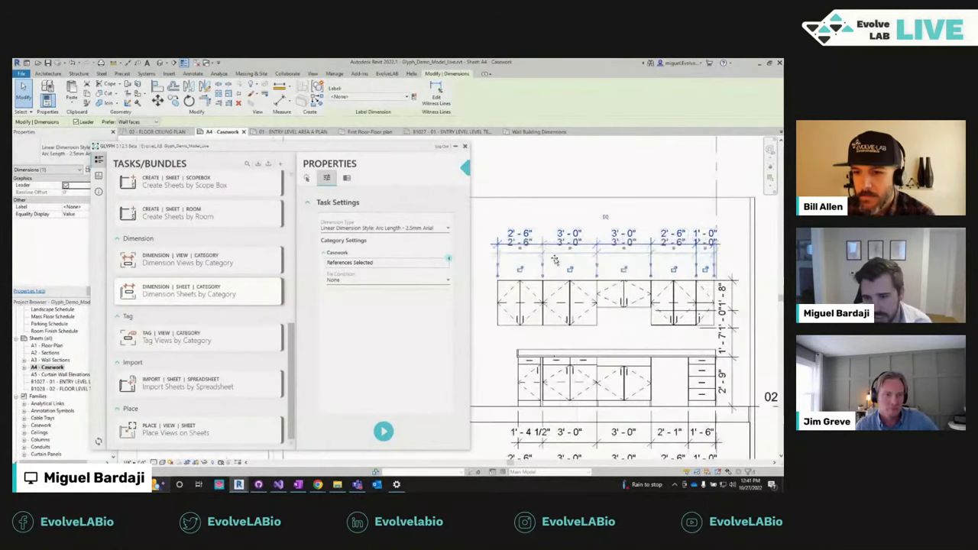
pyautogui.scroll(-1, 574, 249)
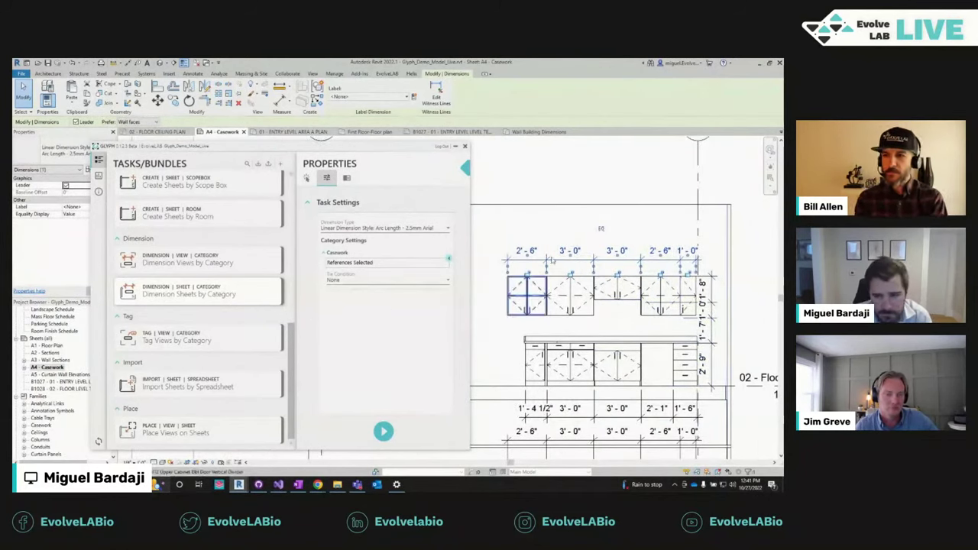
pyautogui.press('Escape')
pyautogui.scroll(-4, 589, 235)
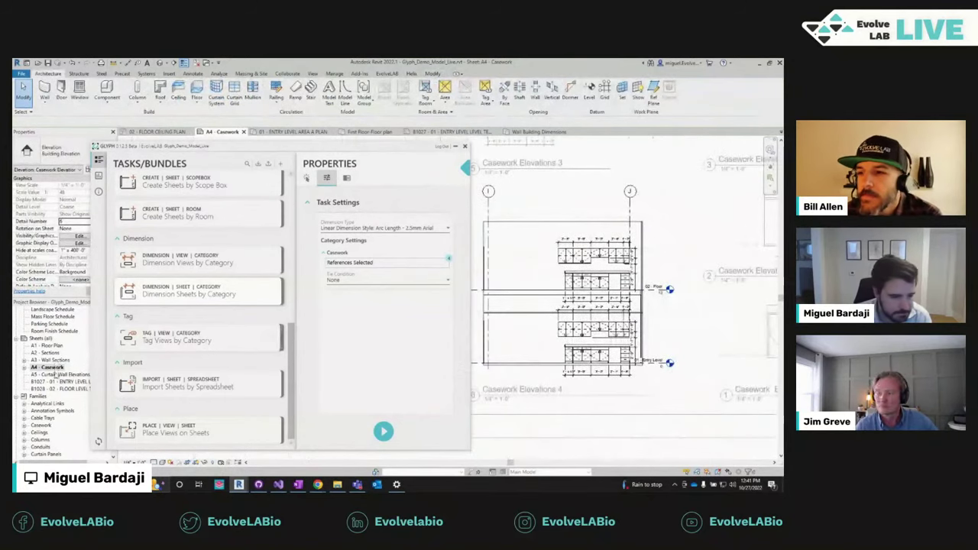
# Step: Collapse the elevation and 3D view lists in the Project Browser
pyautogui.scroll(2, 55, 372)
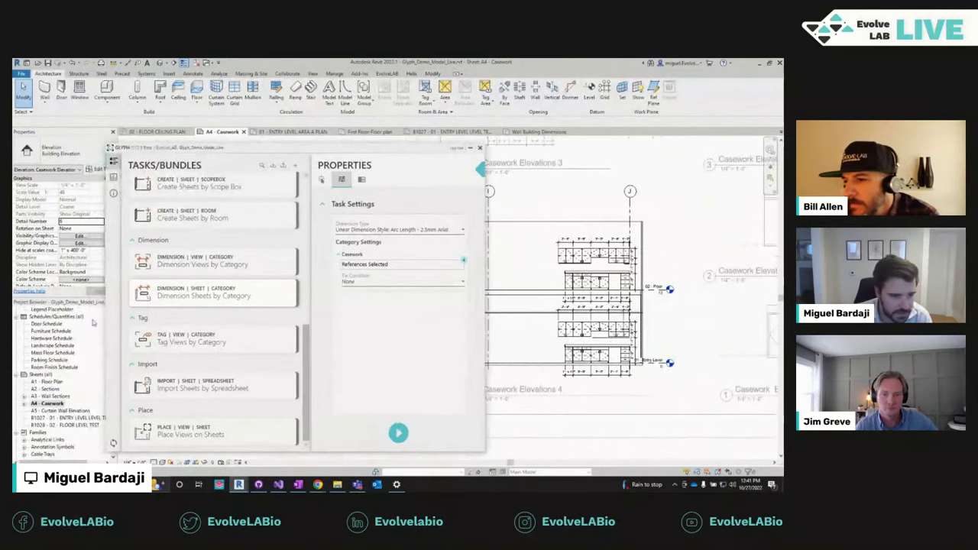
pyautogui.scroll(7, 93, 323)
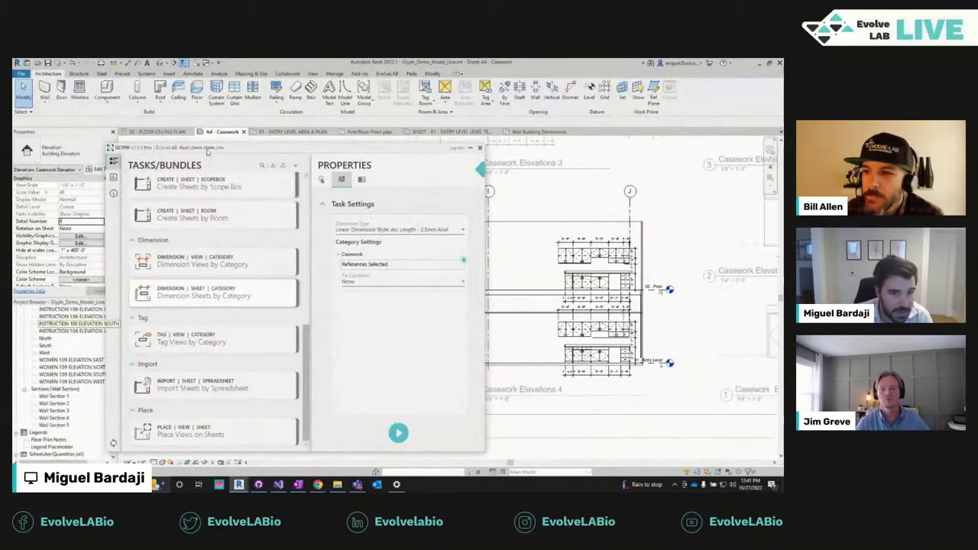
pyautogui.moveTo(207, 152); pyautogui.dragTo(246, 148)
pyautogui.scroll(4, 115, 336)
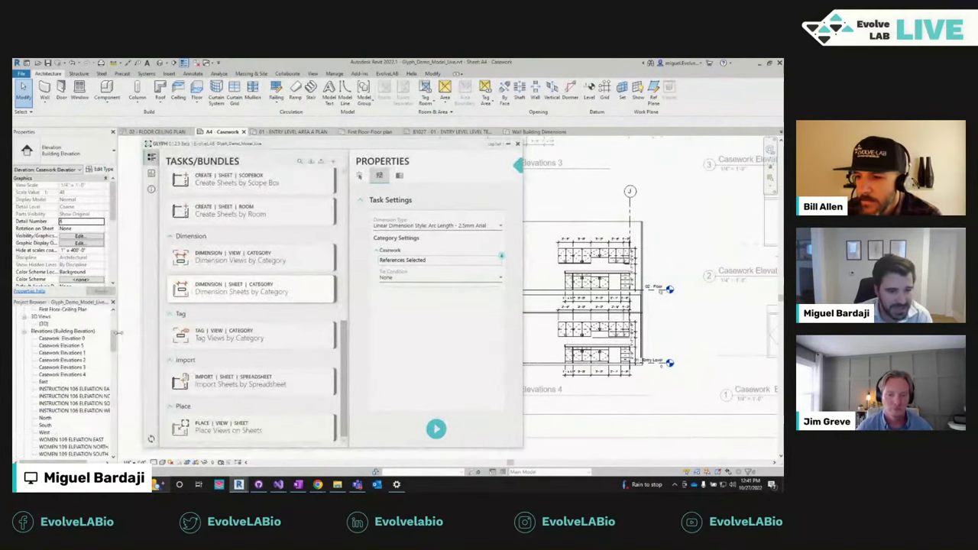
pyautogui.moveTo(116, 329); pyautogui.dragTo(131, 328)
pyautogui.scroll(2, 107, 375)
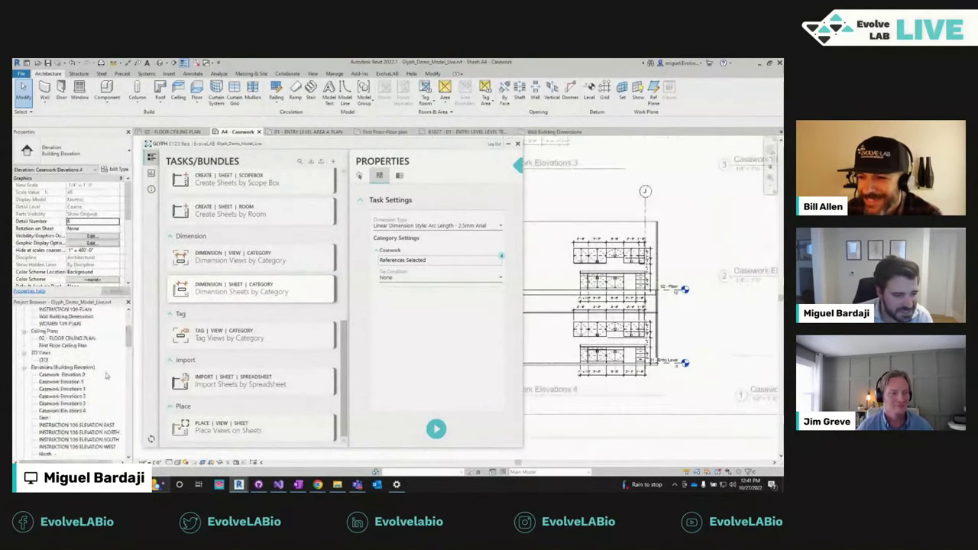
pyautogui.scroll(2, 107, 375)
pyautogui.click(25, 396)
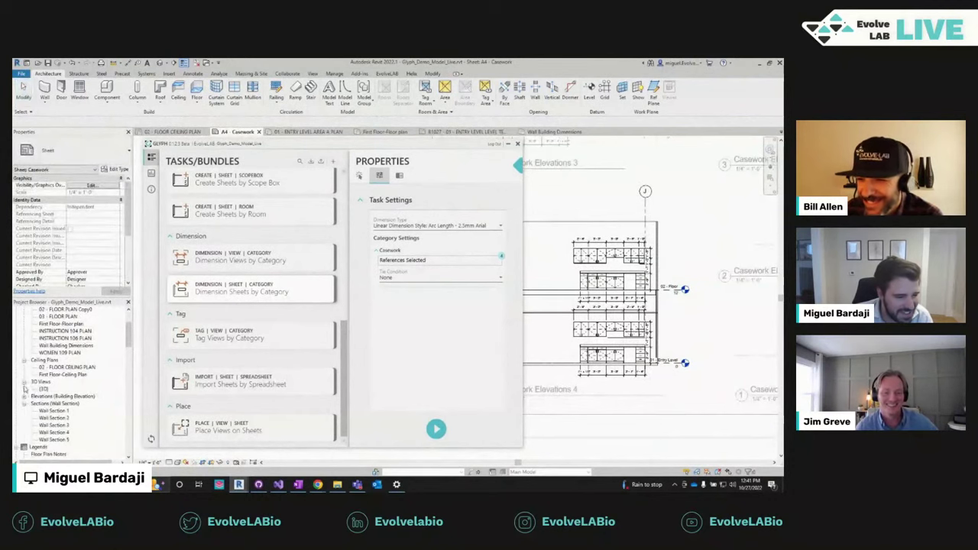
pyautogui.click(24, 382)
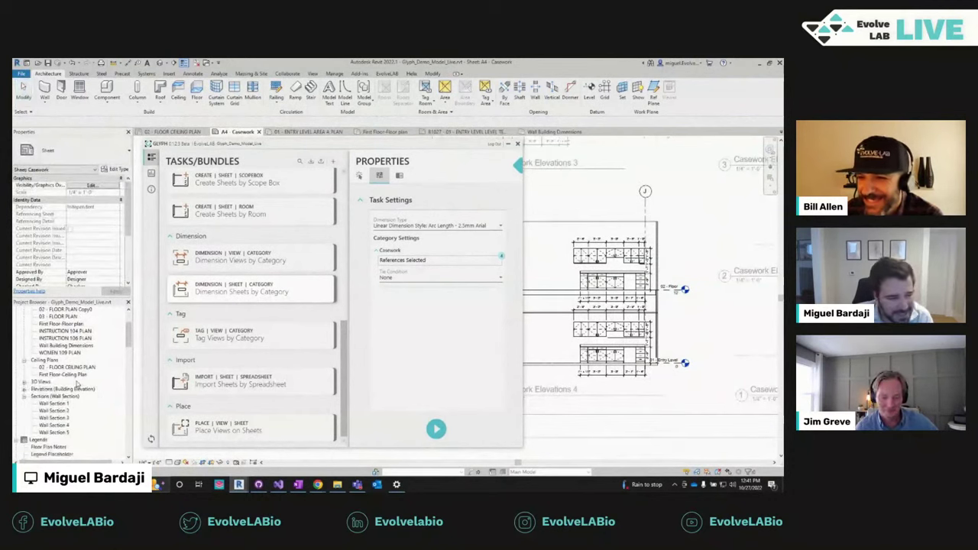
# Step: Select the Wall Building Dimensions view and expand the Building Elevation views list
pyautogui.scroll(2, 76, 385)
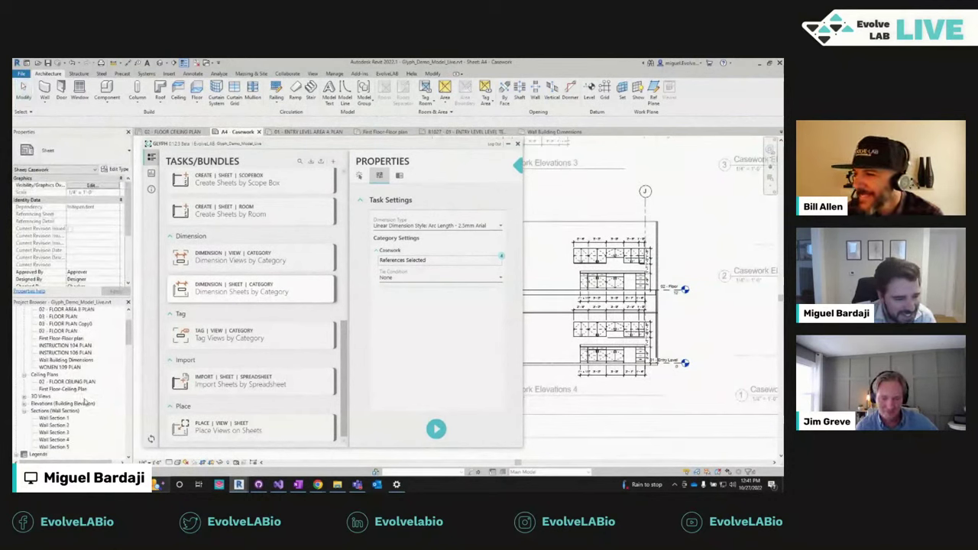
pyautogui.click(64, 359)
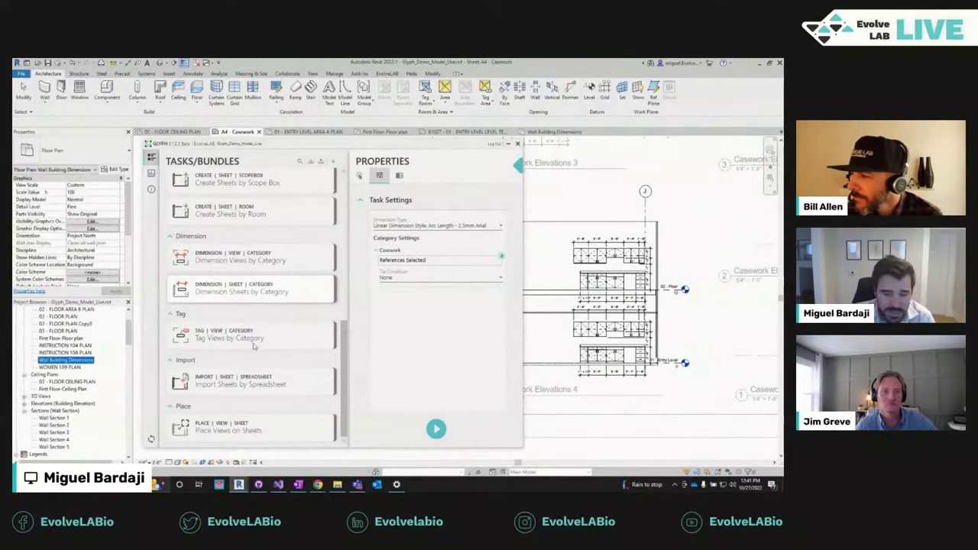
pyautogui.click(26, 403)
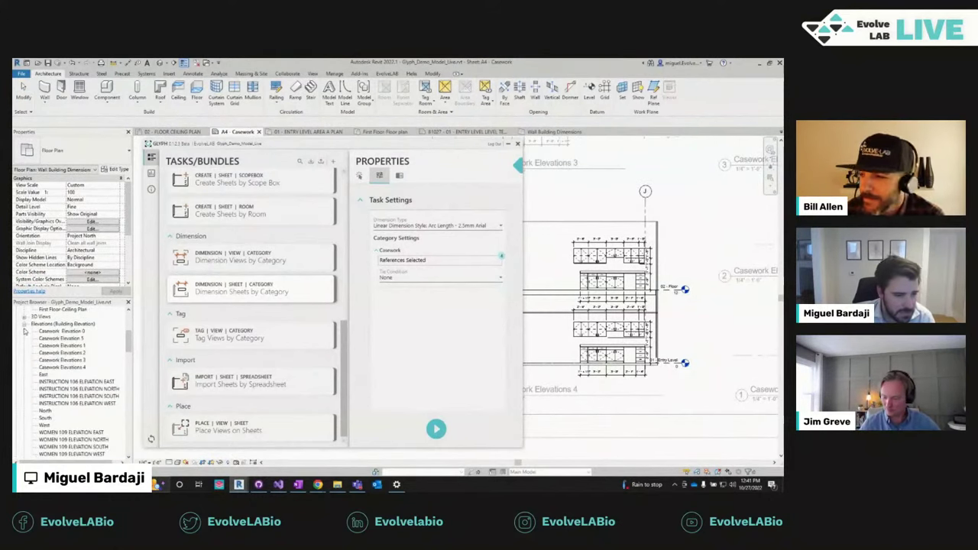
pyautogui.scroll(-2, 24, 330)
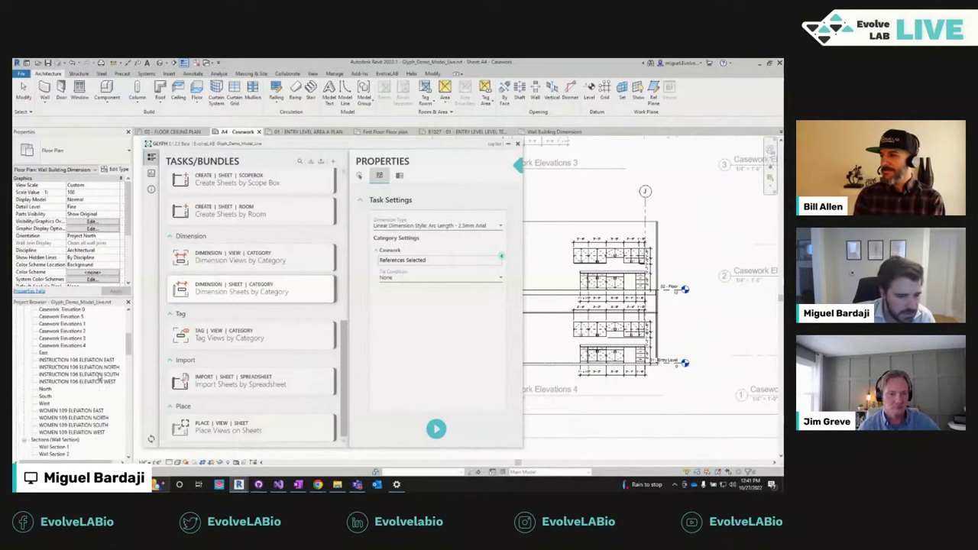
pyautogui.scroll(5, 92, 360)
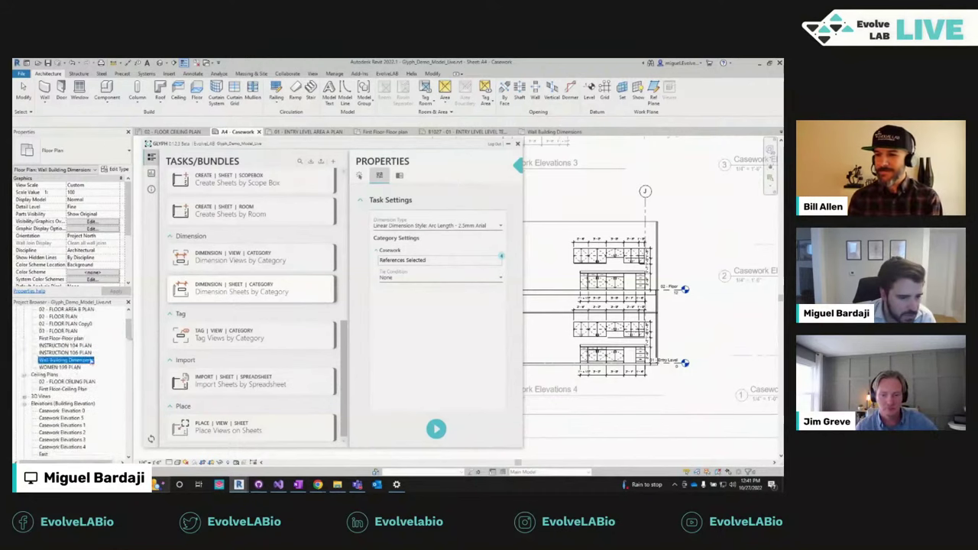
# Step: Open the First Floor Ceiling Plan and select a lighting fixture in it
pyautogui.doubleClick(60, 389)
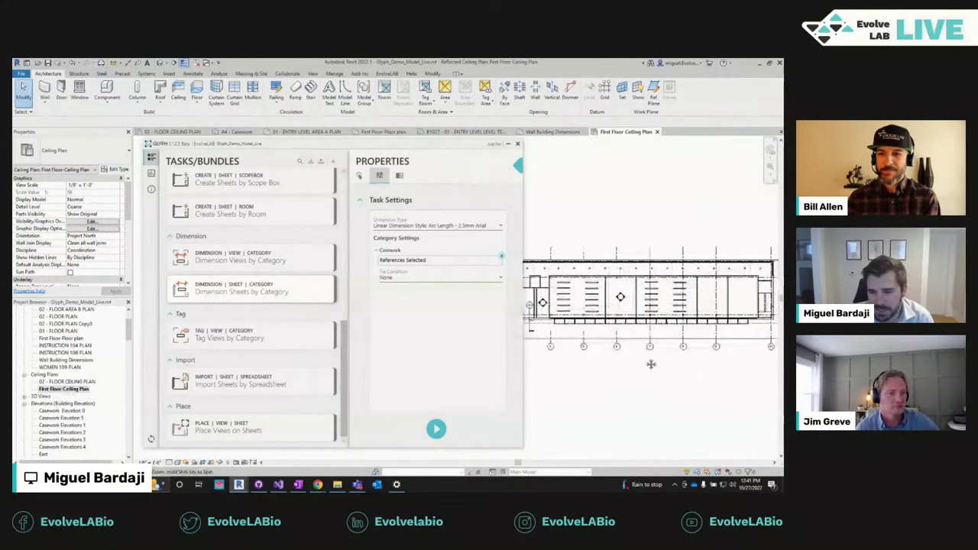
pyautogui.moveTo(306, 143); pyautogui.dragTo(199, 135)
pyautogui.scroll(3, 560, 227)
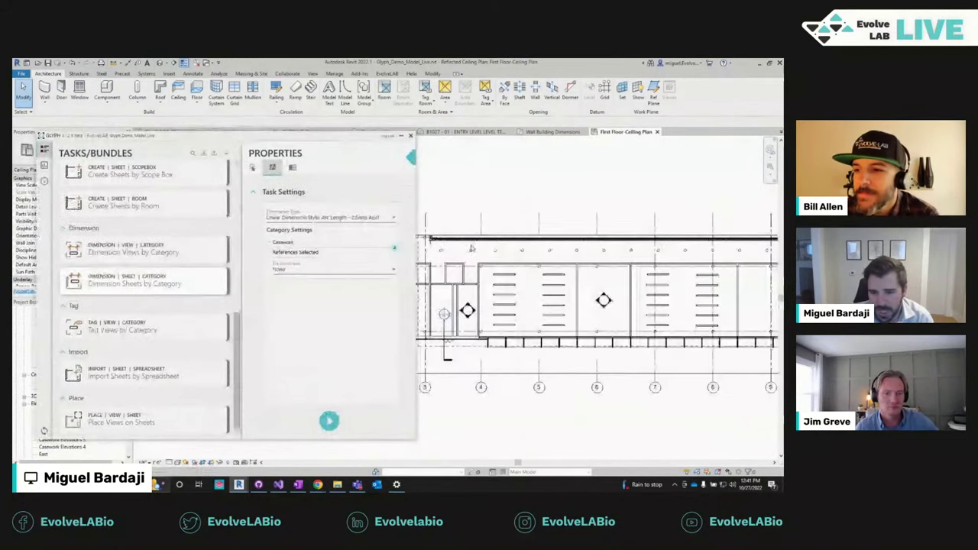
pyautogui.click(439, 248)
pyautogui.scroll(-2, 458, 252)
# Step: Inspect the linear pendant light fixture, then pick the Dimension Views by Category task
pyautogui.moveTo(366, 136); pyautogui.dragTo(366, 184)
pyautogui.scroll(2, 489, 273)
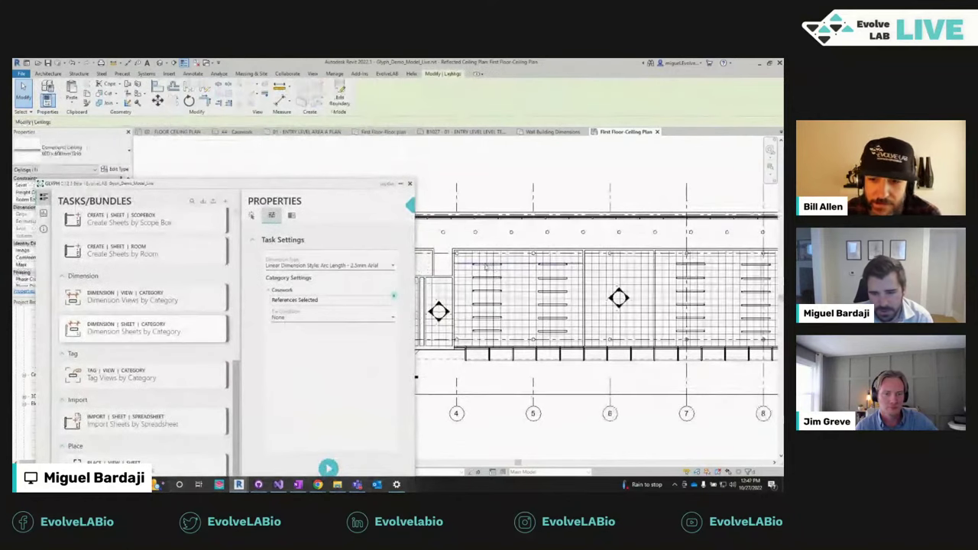
pyautogui.click(486, 265)
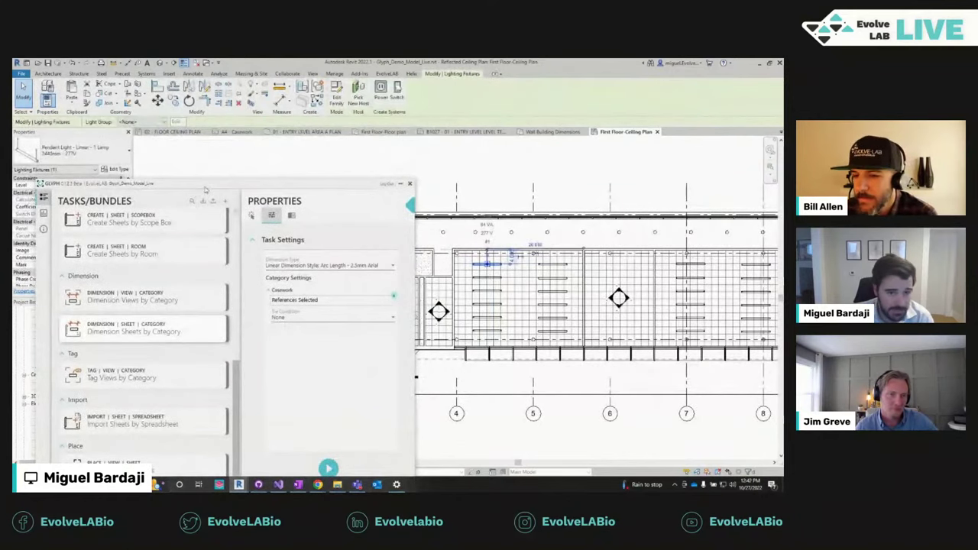
pyautogui.moveTo(367, 184); pyautogui.dragTo(371, 146)
pyautogui.click(168, 262)
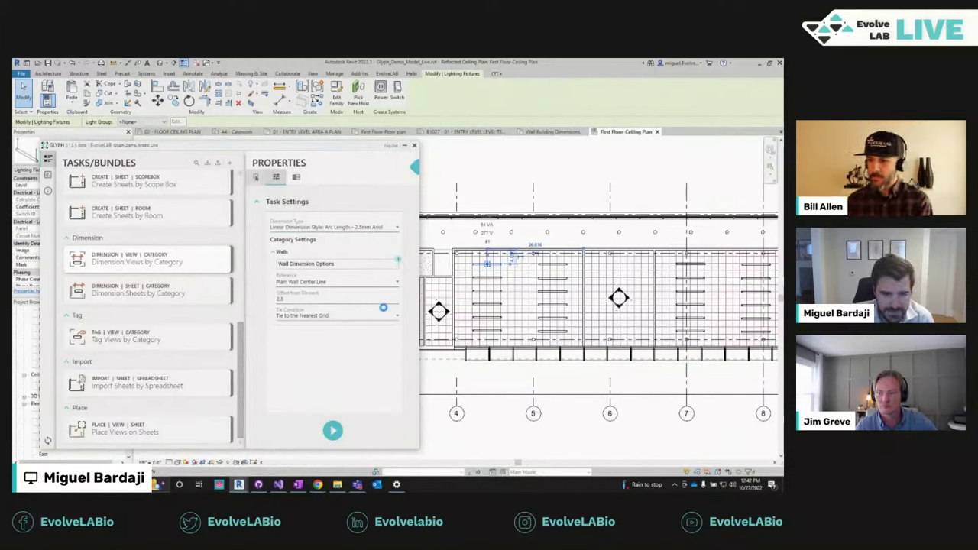
# Step: Dimension Lighting Fixtures in the active ceiling plan view, checking the references before running
pyautogui.click(342, 267)
pyautogui.click(325, 243)
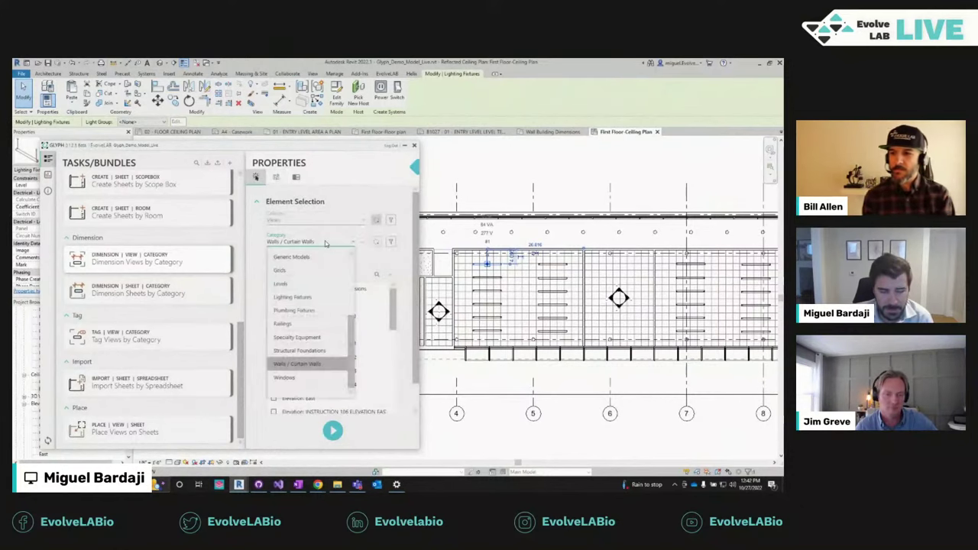
pyautogui.click(313, 298)
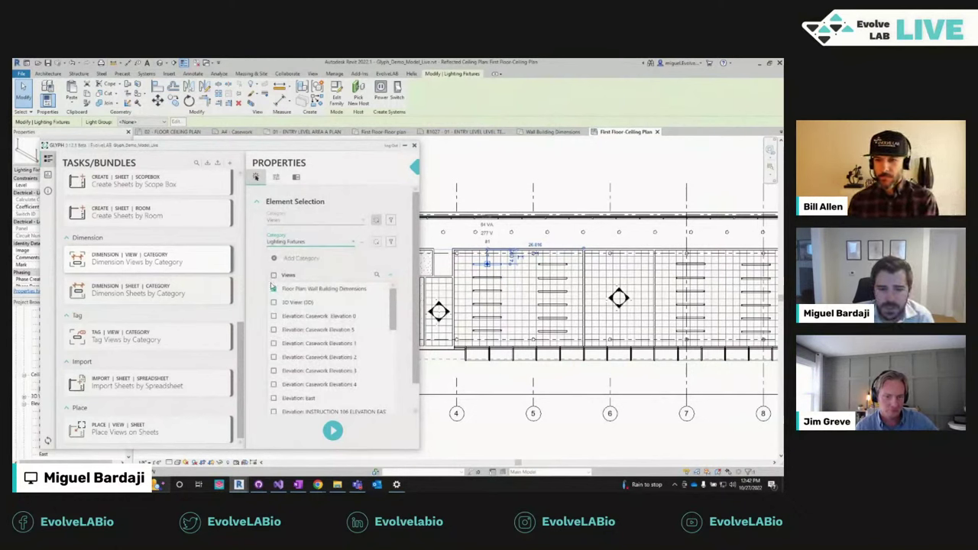
pyautogui.click(376, 221)
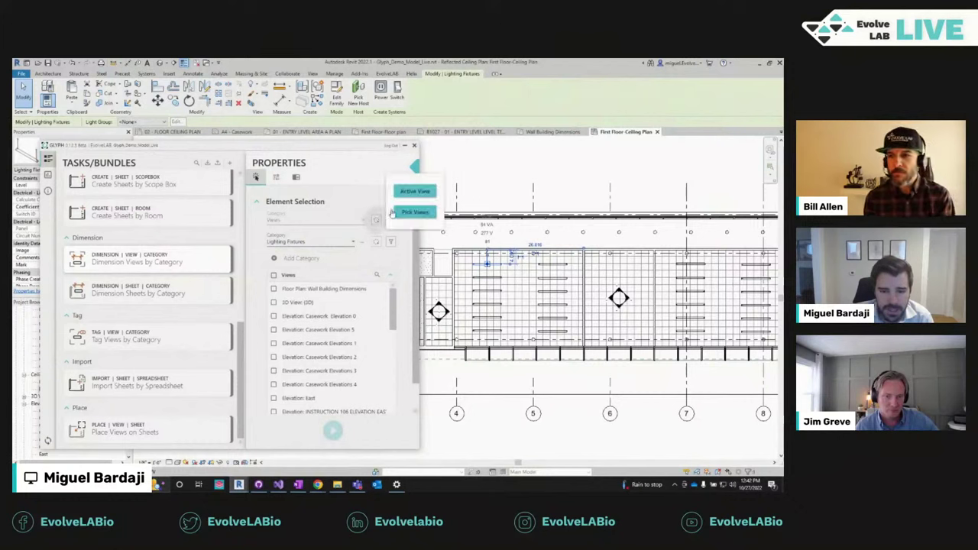
pyautogui.click(415, 191)
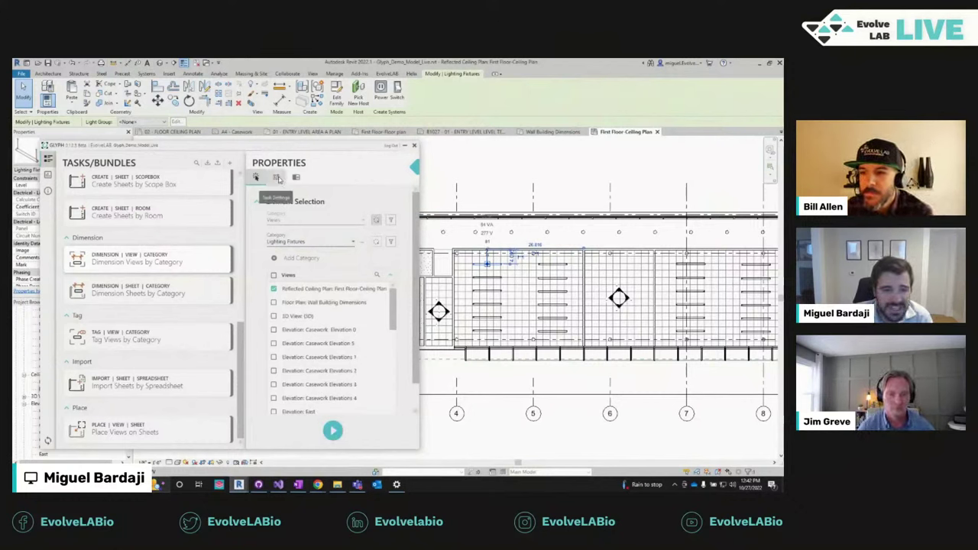
pyautogui.click(278, 178)
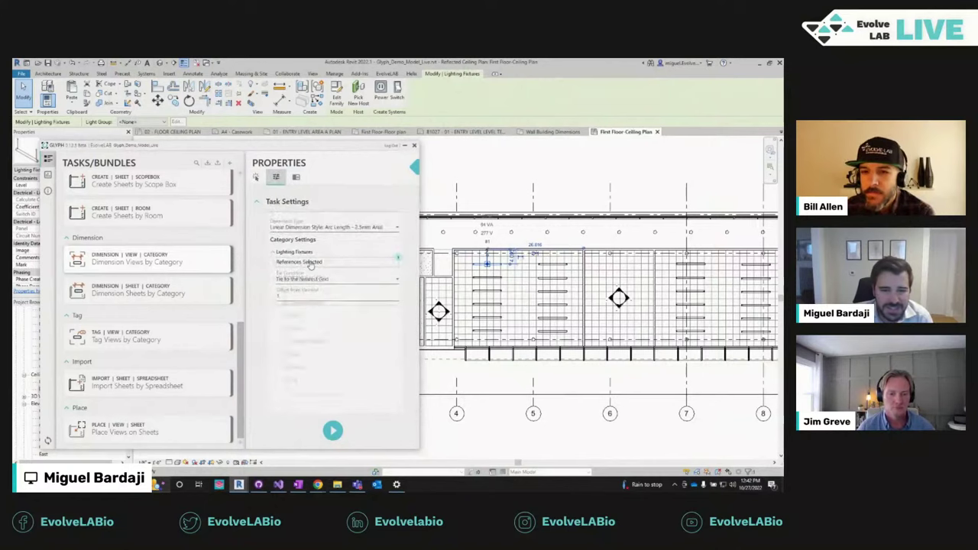
pyautogui.click(316, 305)
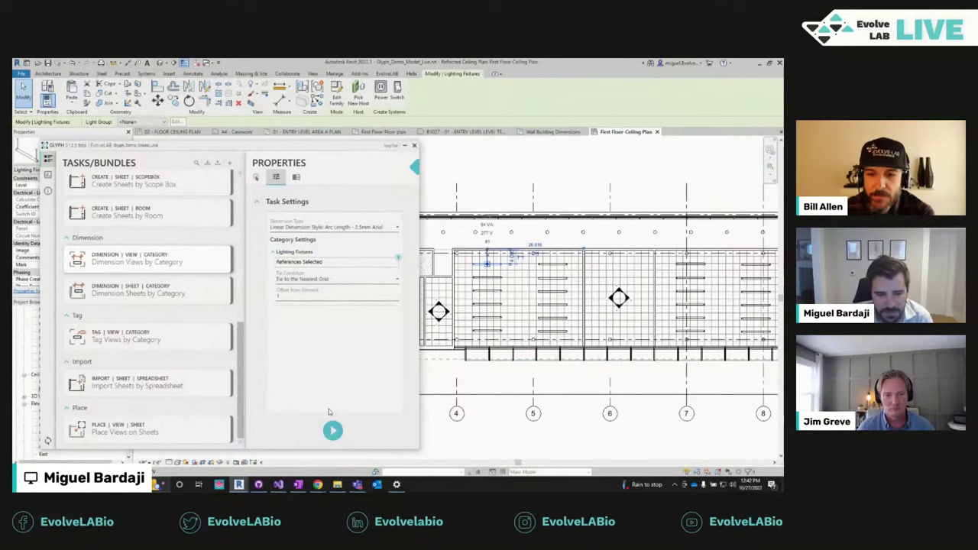
pyautogui.click(332, 430)
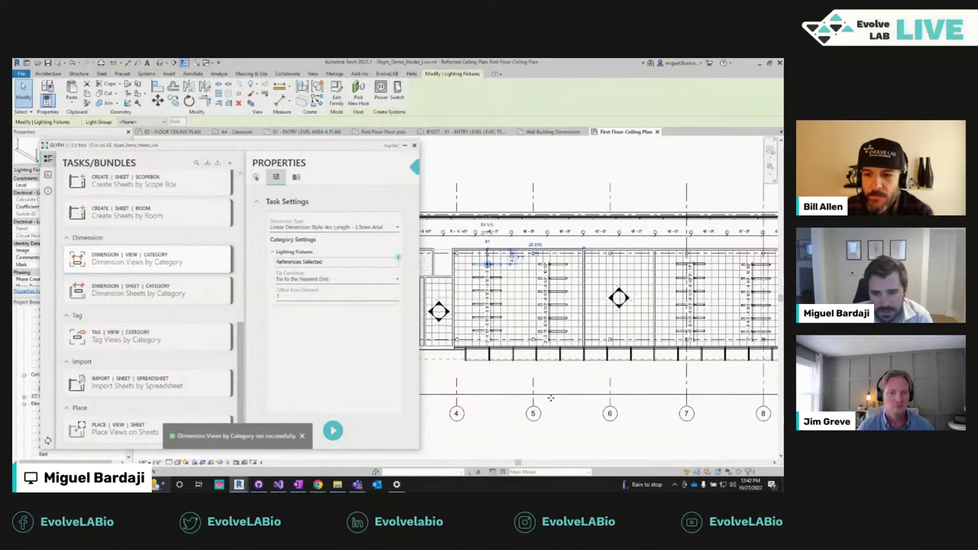
pyautogui.scroll(4, 527, 281)
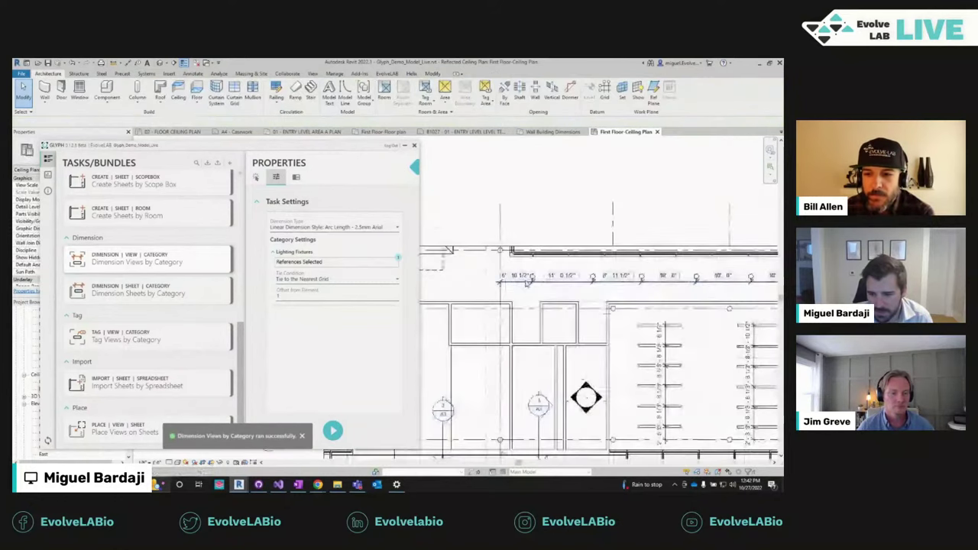
pyautogui.scroll(3, 527, 281)
pyautogui.click(511, 278)
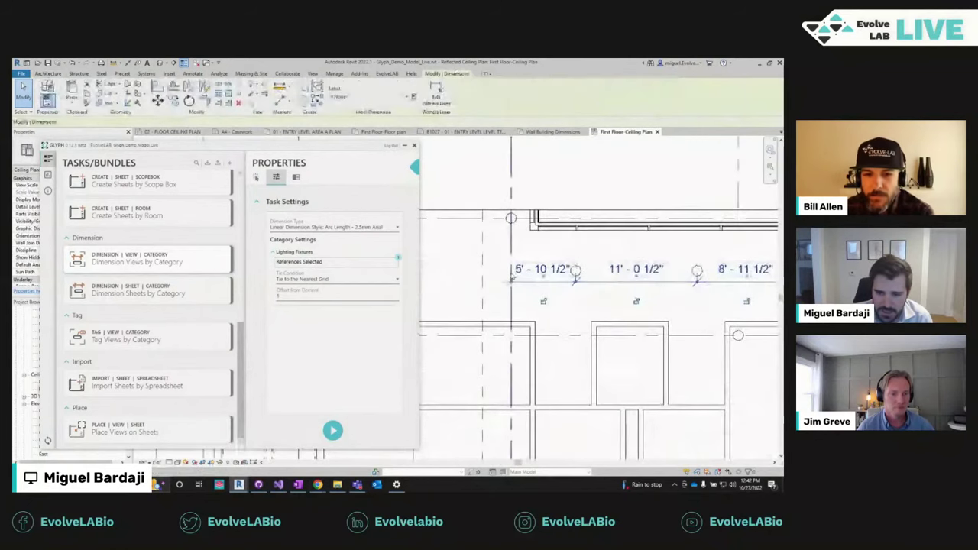
pyautogui.scroll(2, 510, 277)
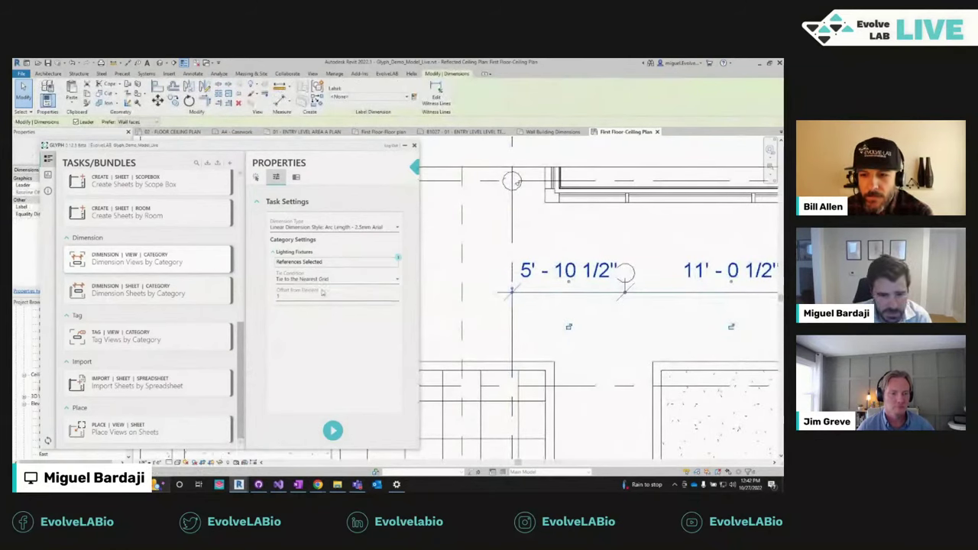
pyautogui.scroll(-6, 459, 298)
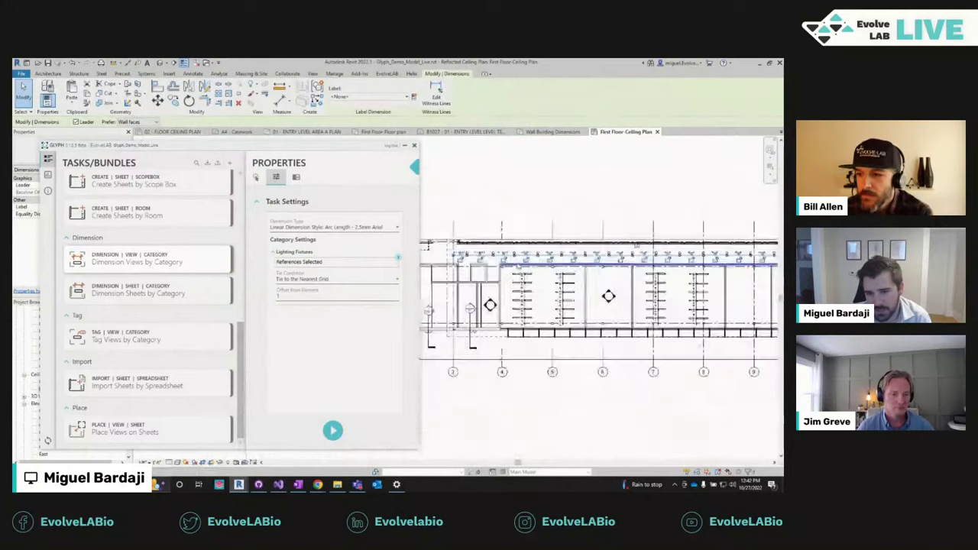
pyautogui.scroll(2, 550, 277)
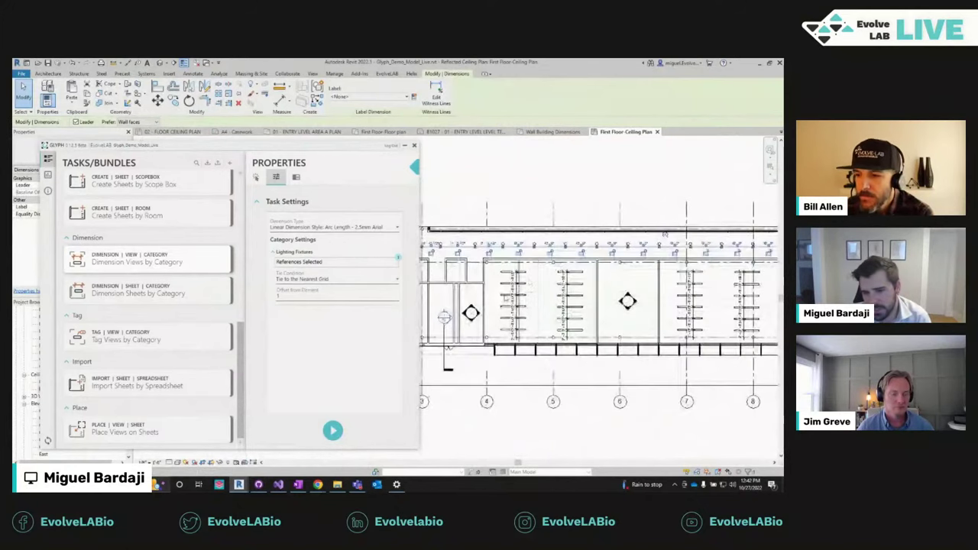
pyautogui.scroll(3, 536, 329)
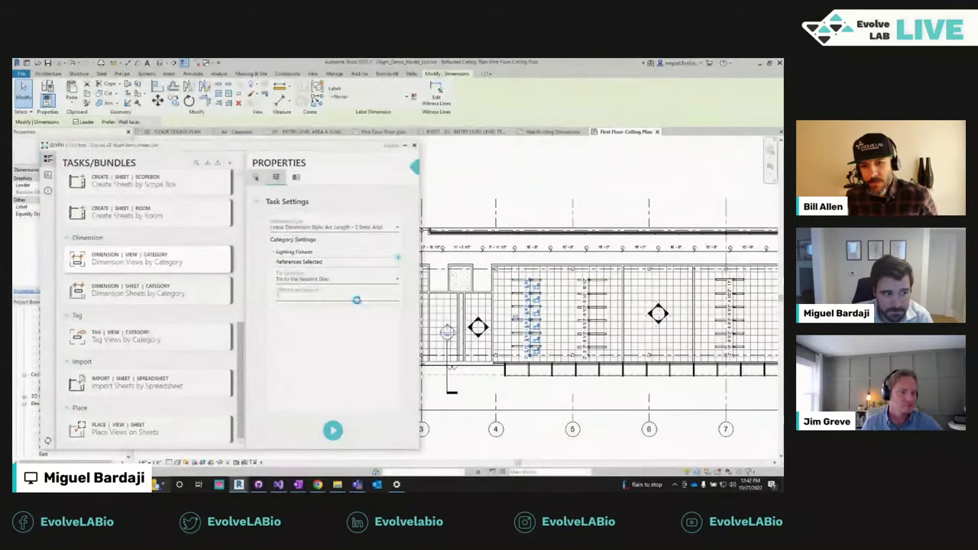
# Step: Keep Lighting Fixtures as the dimension category and select a light fixture to inspect
pyautogui.click(335, 243)
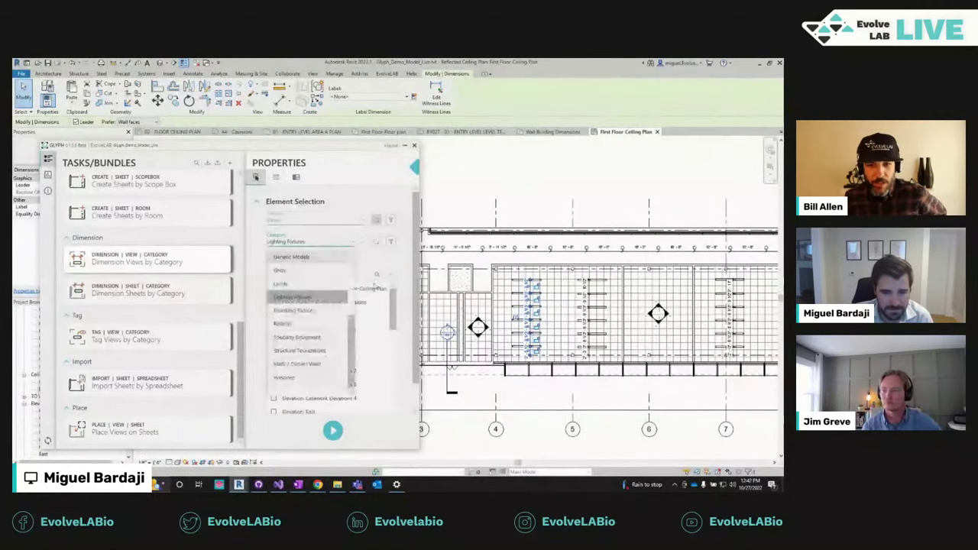
pyautogui.scroll(3, 352, 333)
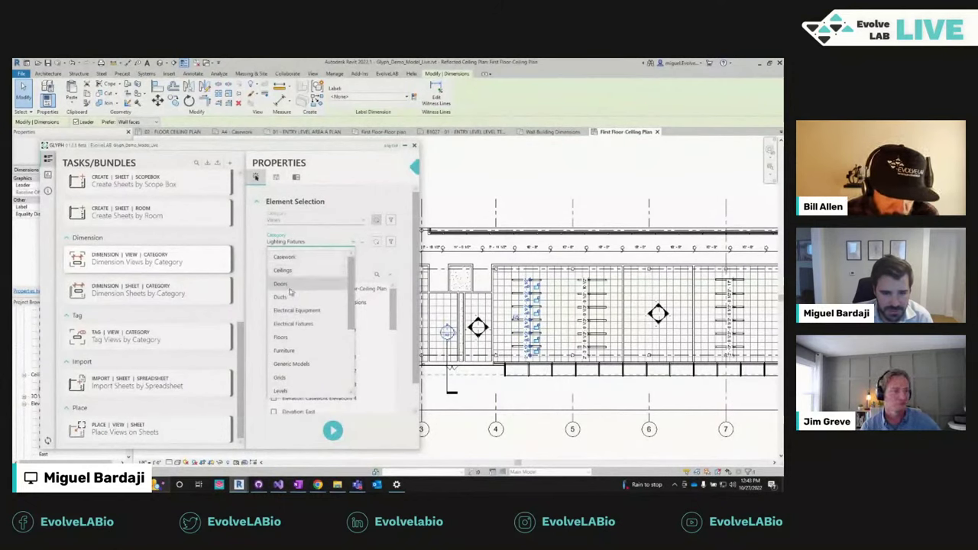
pyautogui.scroll(-1, 349, 288)
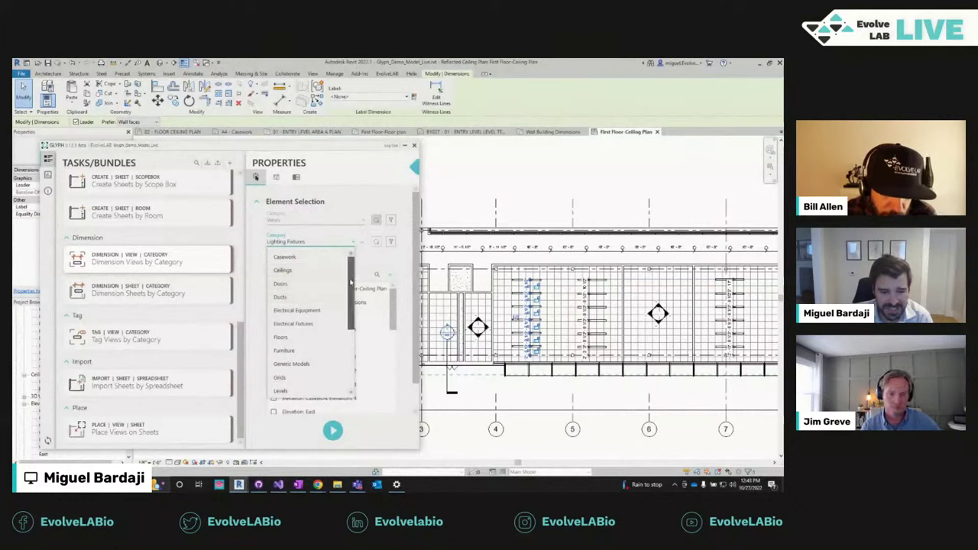
pyautogui.moveTo(350, 290); pyautogui.dragTo(350, 299)
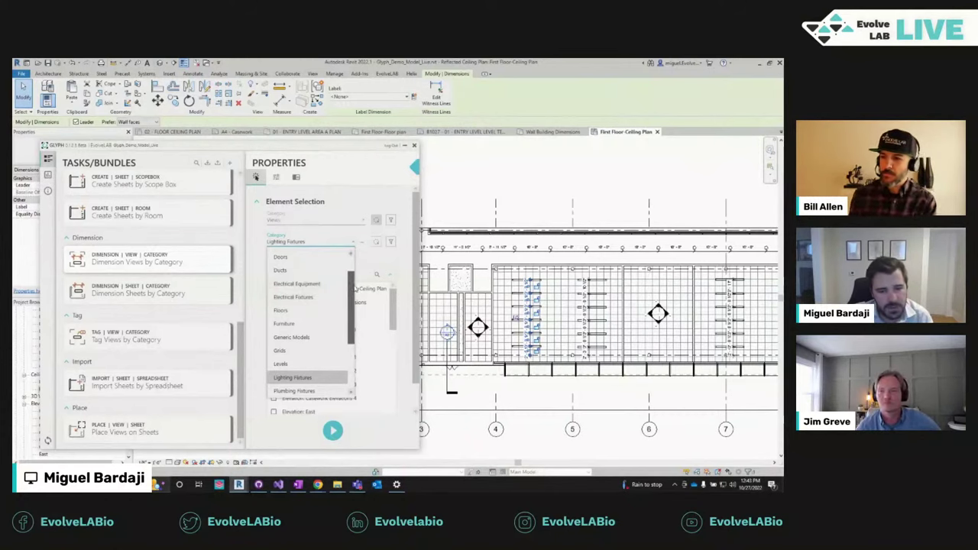
pyautogui.click(292, 378)
pyautogui.click(513, 260)
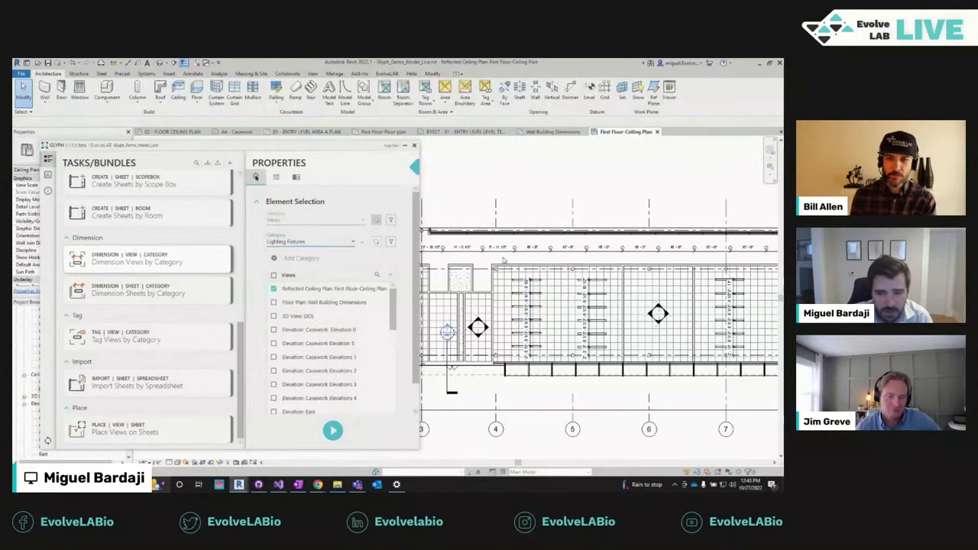
pyautogui.scroll(5, 516, 252)
pyautogui.click(518, 250)
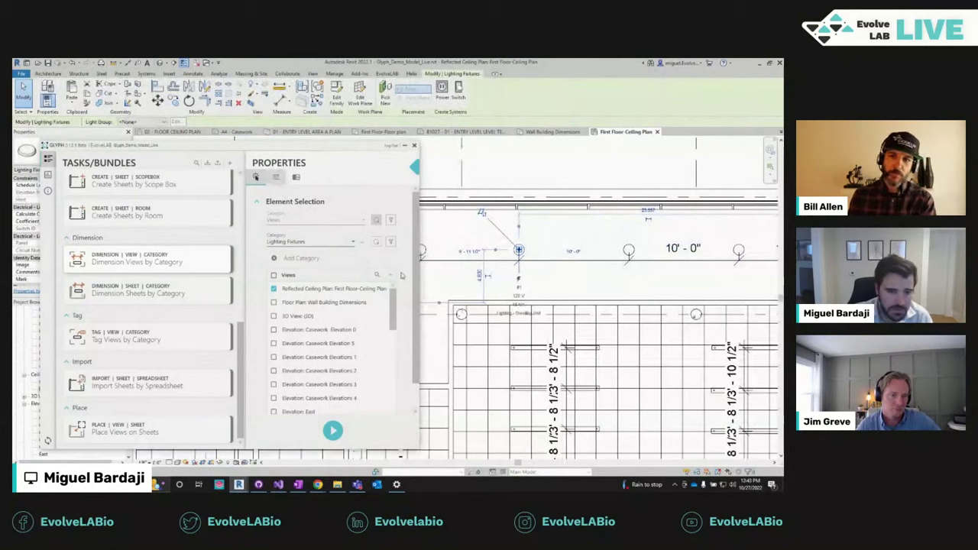
# Step: Review the dimension references, leaving CenterLeftRight selected, and shift the Glyph panel slightly
pyautogui.click(276, 176)
pyautogui.click(348, 261)
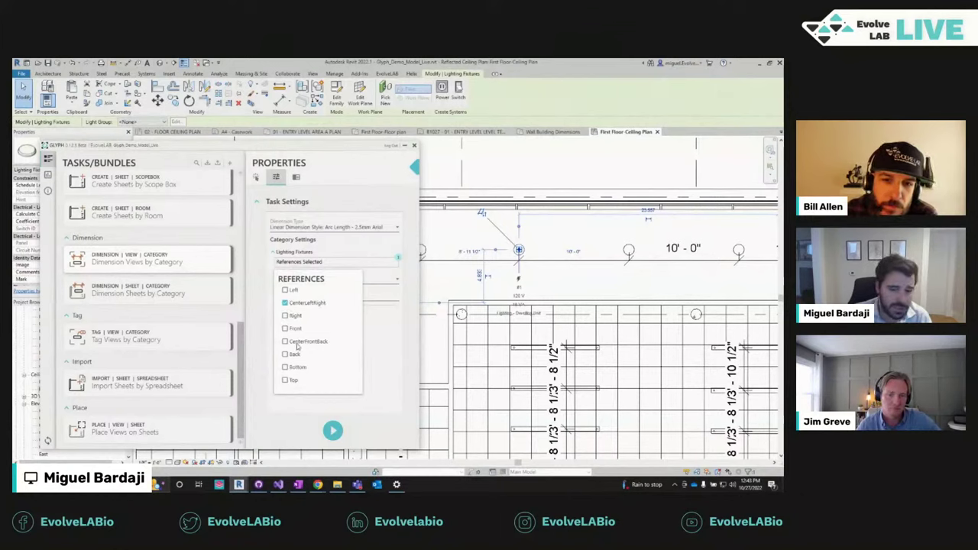
pyautogui.click(394, 341)
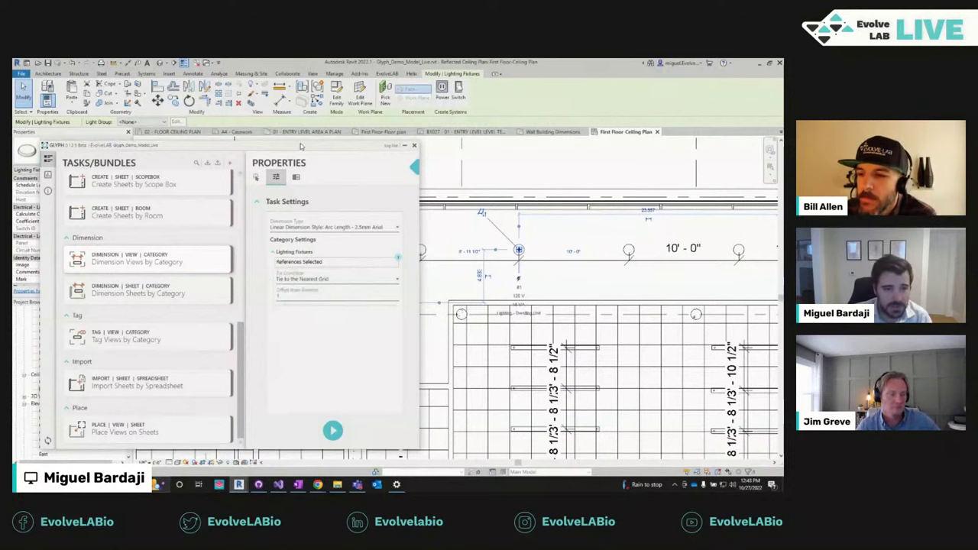
pyautogui.moveTo(300, 140); pyautogui.dragTo(307, 145)
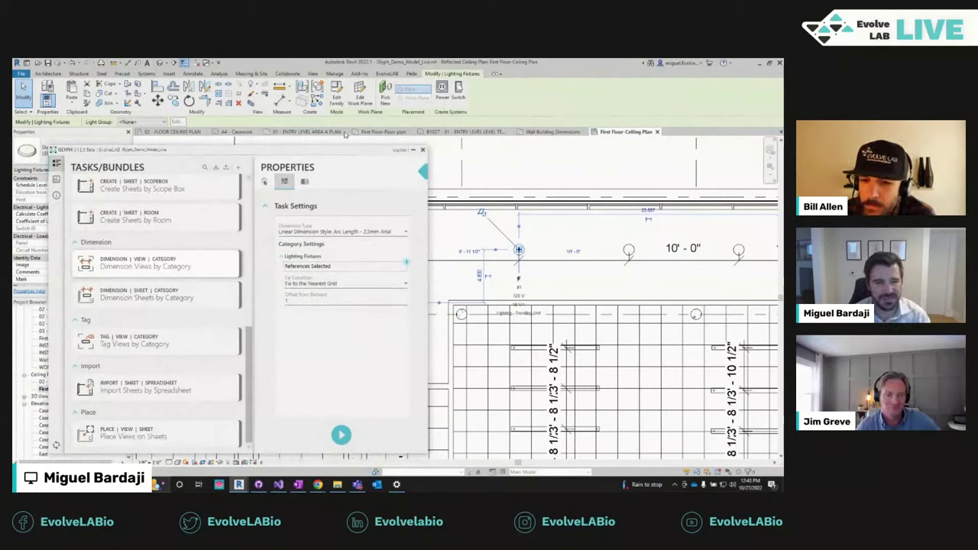
# Step: Reposition and enlarge the Glyph panel over the drawing area, then select the AREA A scope box
pyautogui.moveTo(319, 147); pyautogui.dragTo(318, 178)
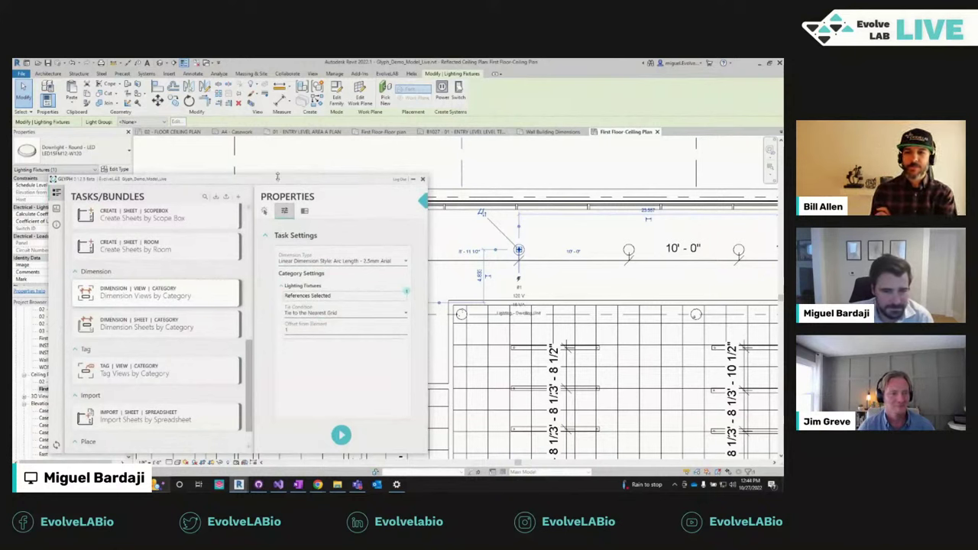
pyautogui.moveTo(277, 176); pyautogui.dragTo(278, 174)
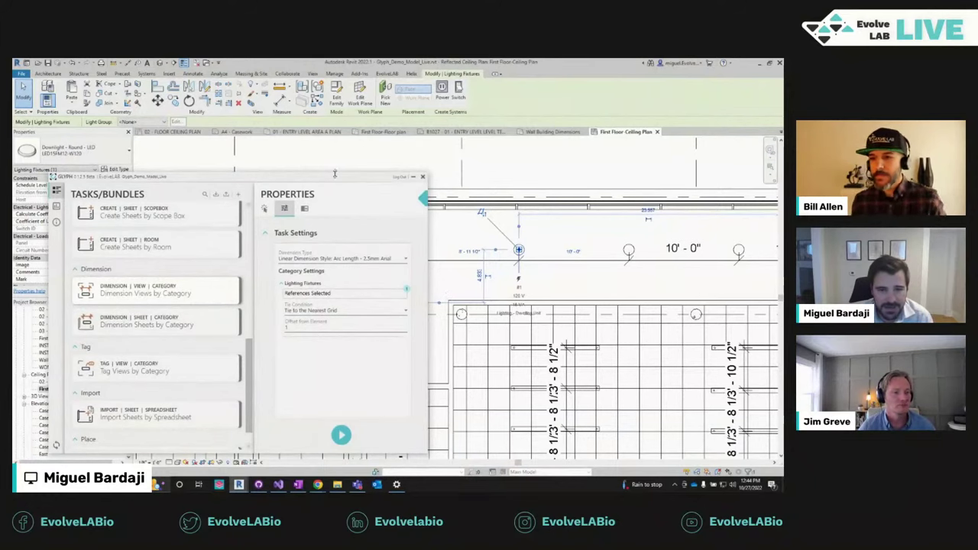
pyautogui.moveTo(334, 173); pyautogui.dragTo(335, 164)
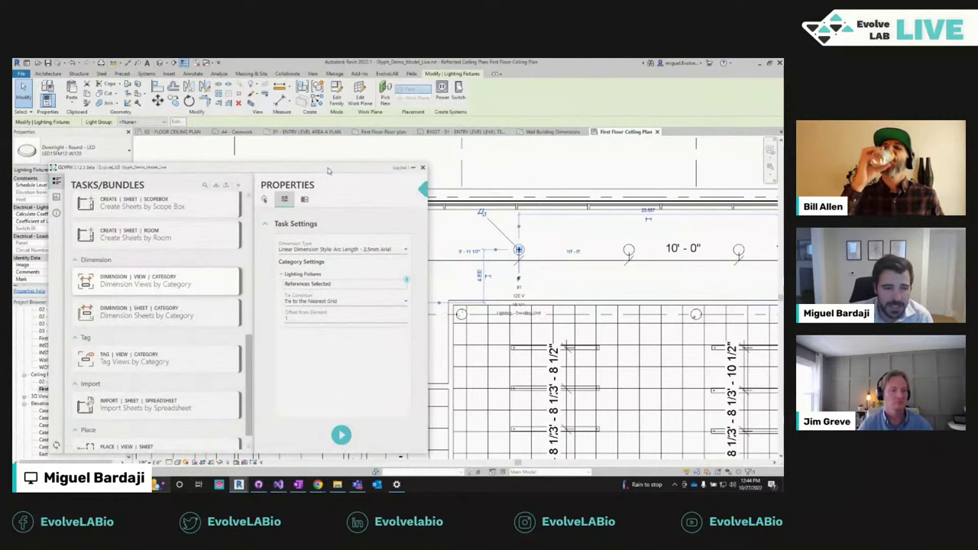
pyautogui.moveTo(329, 170); pyautogui.dragTo(338, 168)
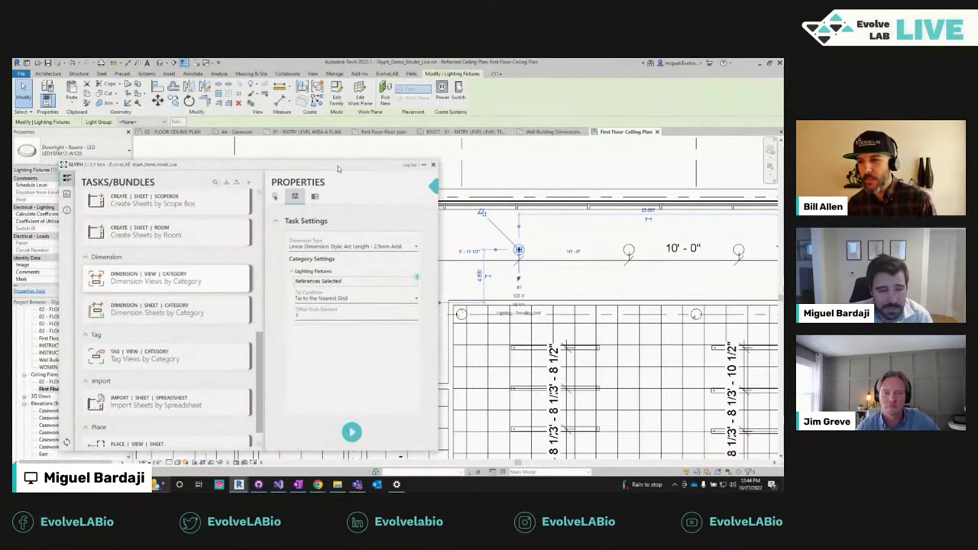
pyautogui.moveTo(320, 168); pyautogui.dragTo(370, 163)
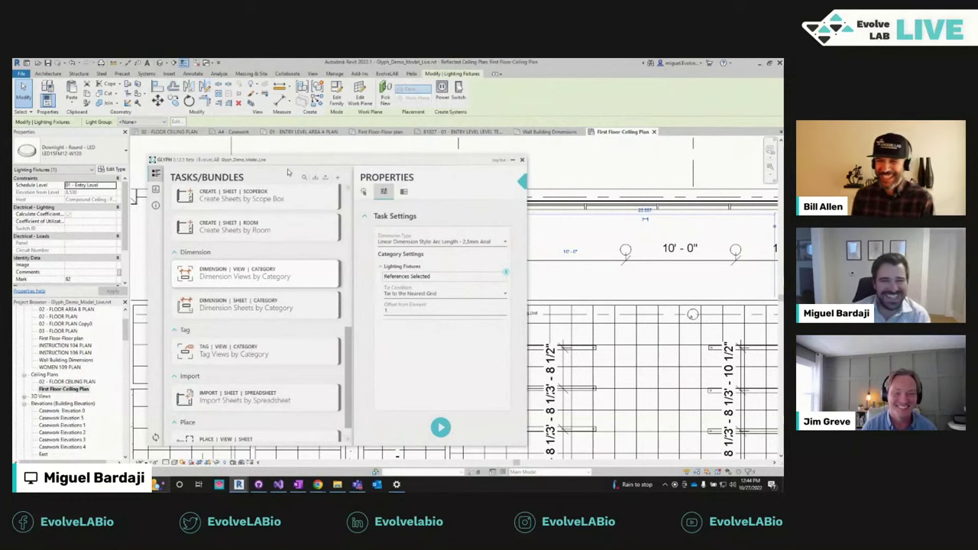
pyautogui.moveTo(288, 162); pyautogui.dragTo(273, 146)
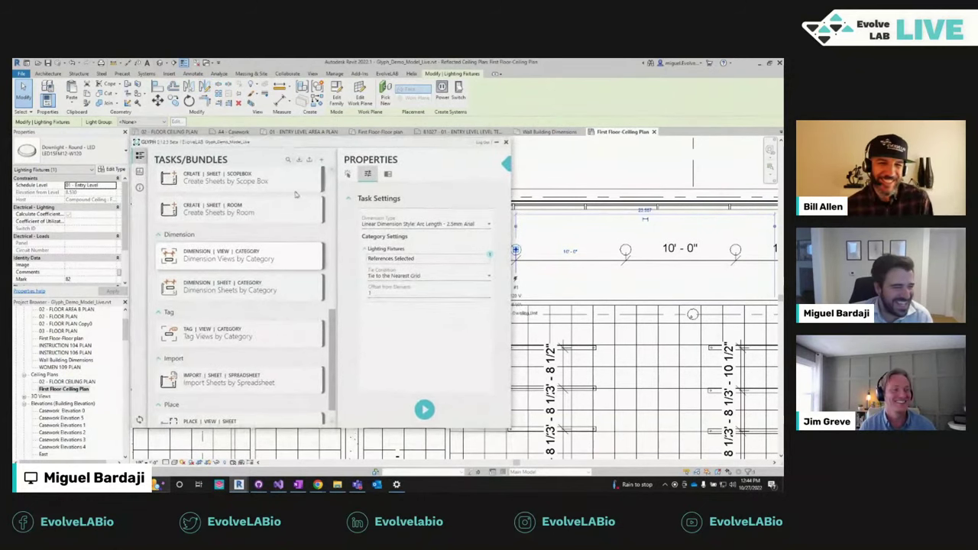
pyautogui.click(550, 203)
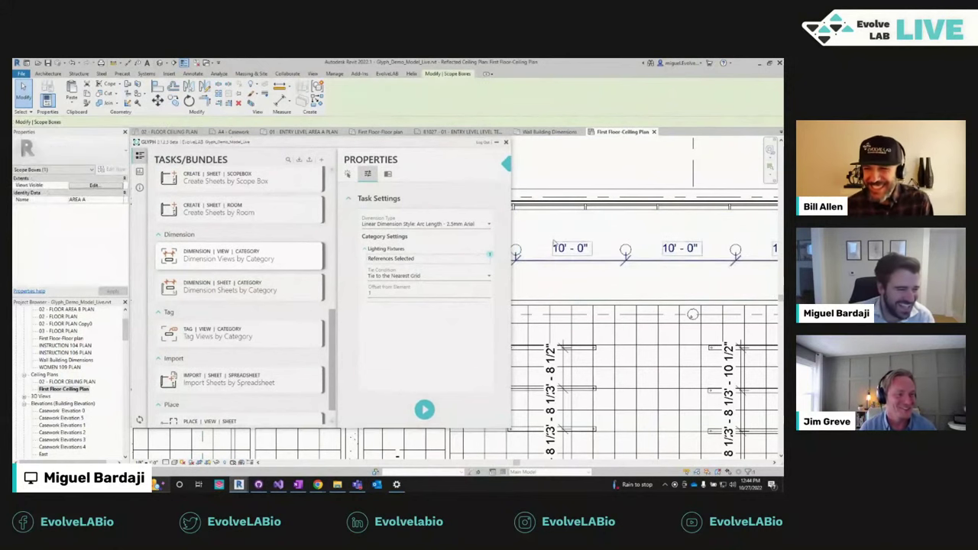
pyautogui.moveTo(552, 245); pyautogui.dragTo(585, 243, button='middle')
# Step: Zoom out the ceiling plan to show grids 1.1 through 6 and the top lighting dimensions
pyautogui.scroll(-5, 586, 244)
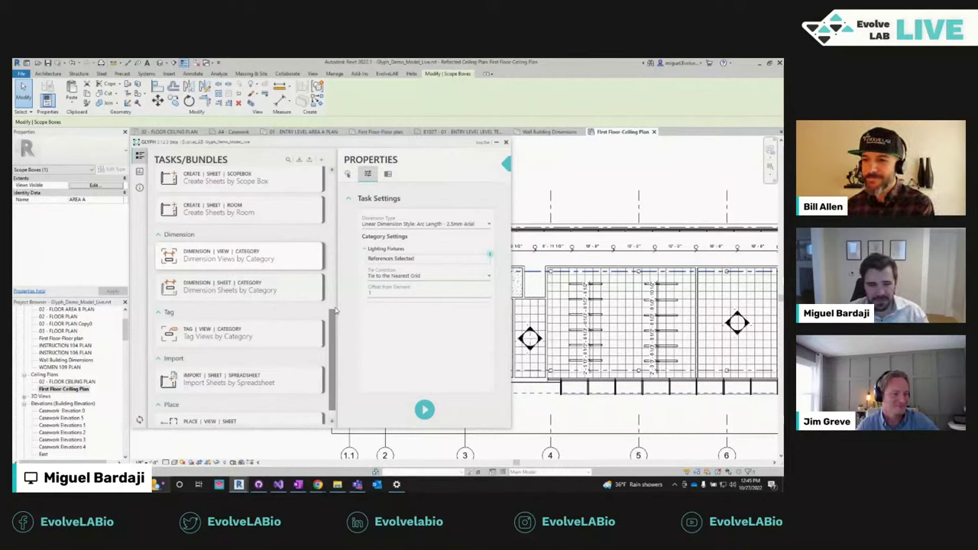
# Step: Check the lighting fixture references and inspect the generated dimension string
pyautogui.click(386, 265)
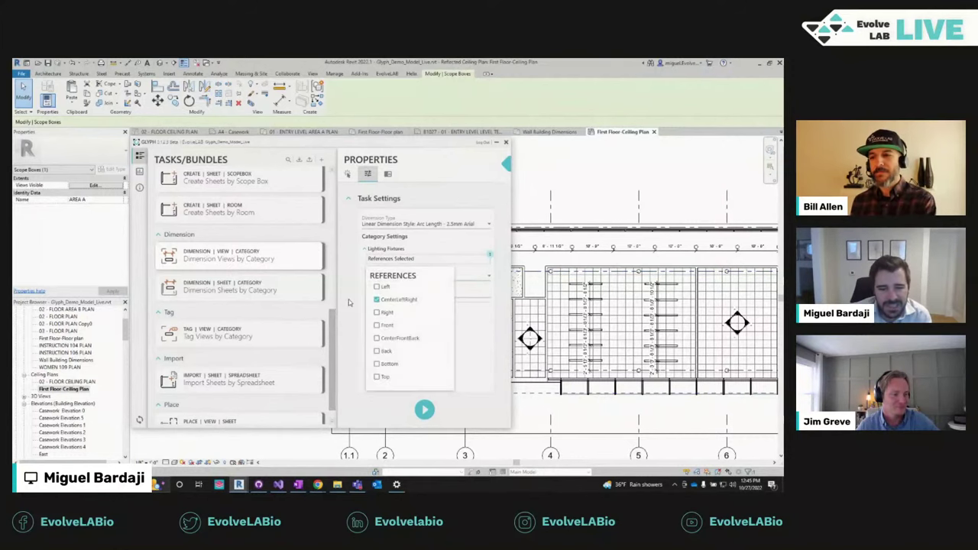
pyautogui.click(403, 260)
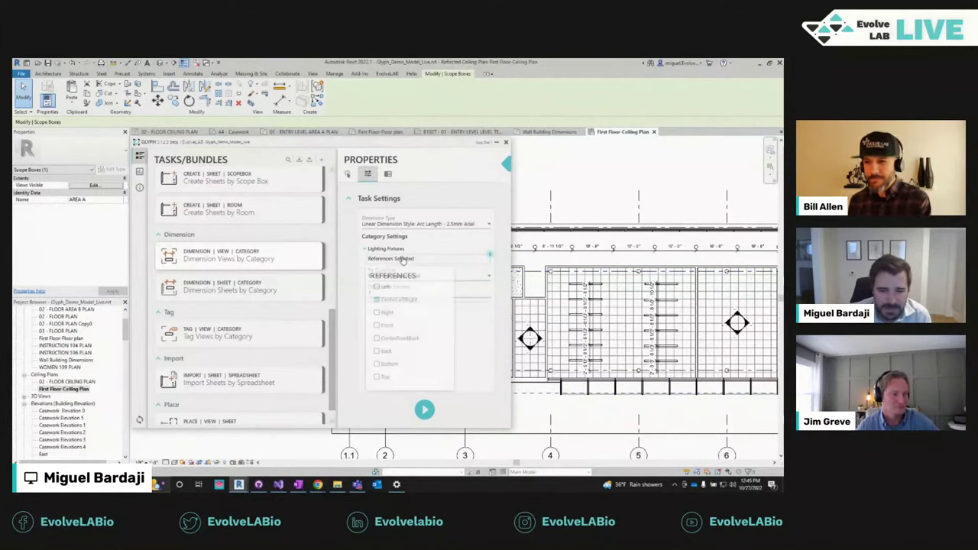
pyautogui.click(595, 252)
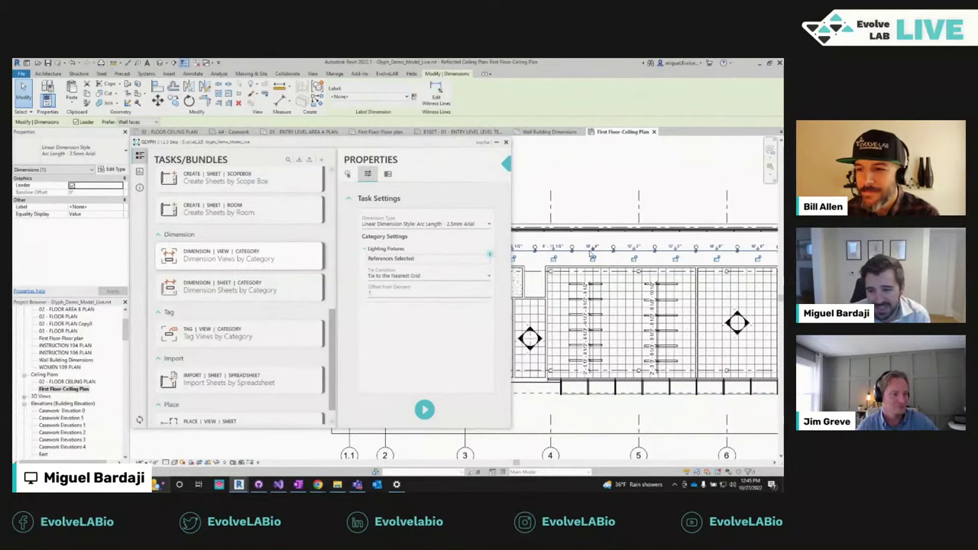
pyautogui.click(580, 217)
pyautogui.click(588, 246)
pyautogui.click(585, 203)
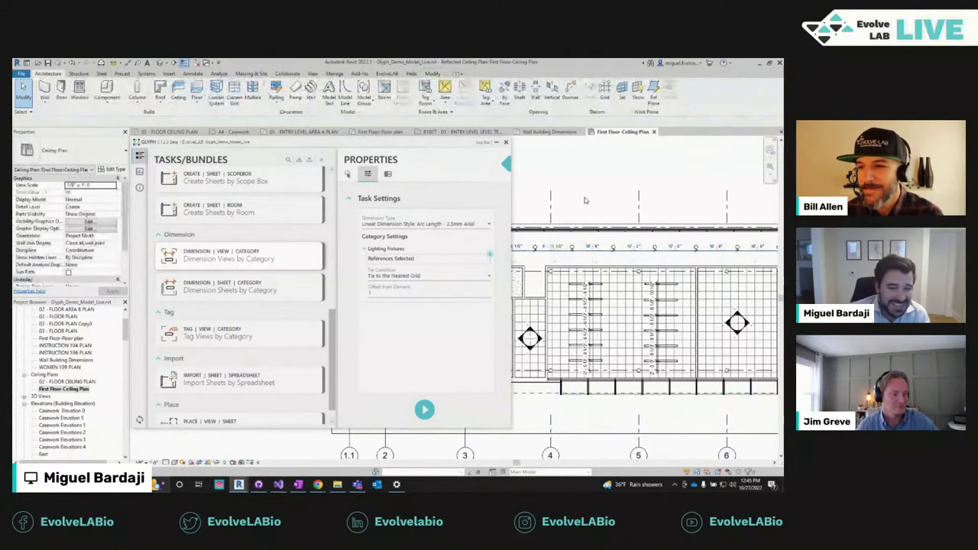
pyautogui.click(588, 245)
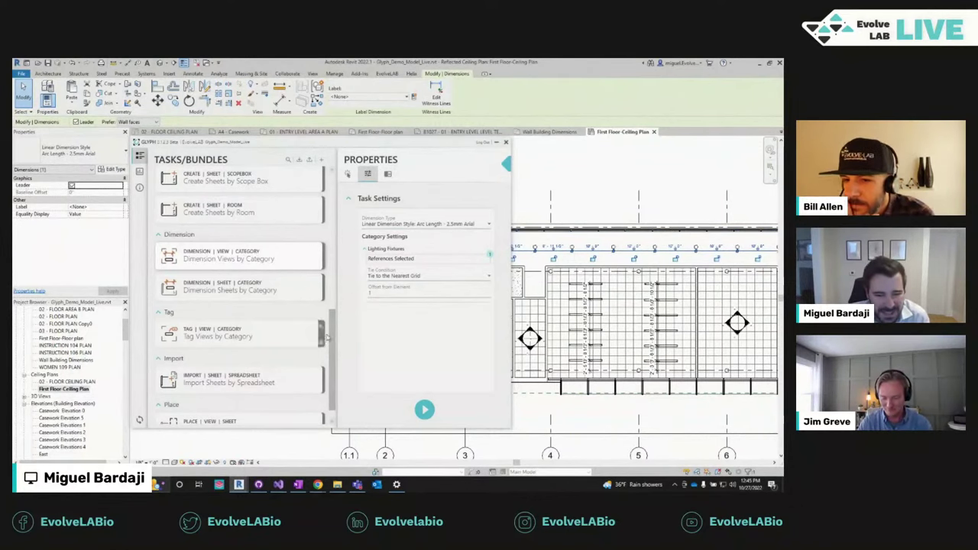
# Step: Start Glyph's Tag Views by Category task from the Tasks list
pyautogui.scroll(-1, 336, 336)
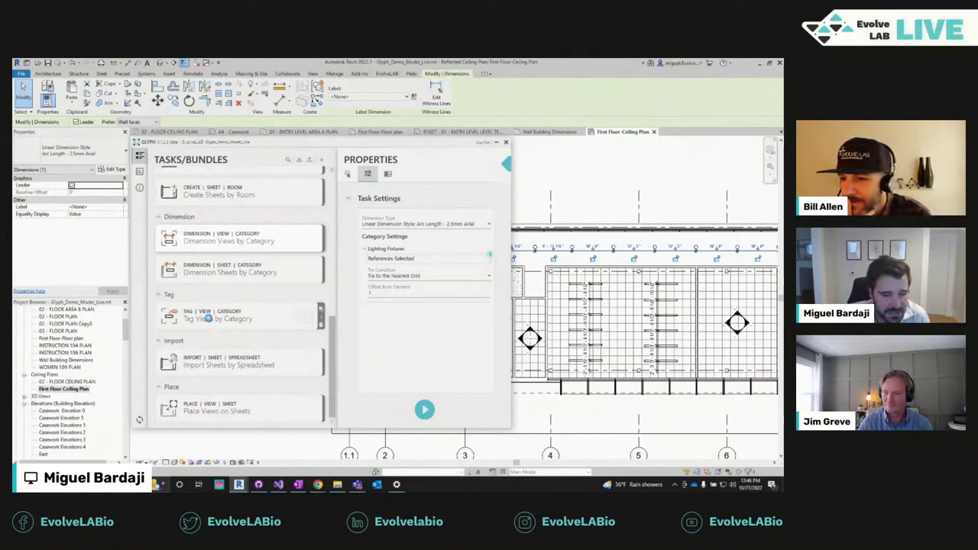
pyautogui.scroll(2, 69, 382)
pyautogui.click(64, 432)
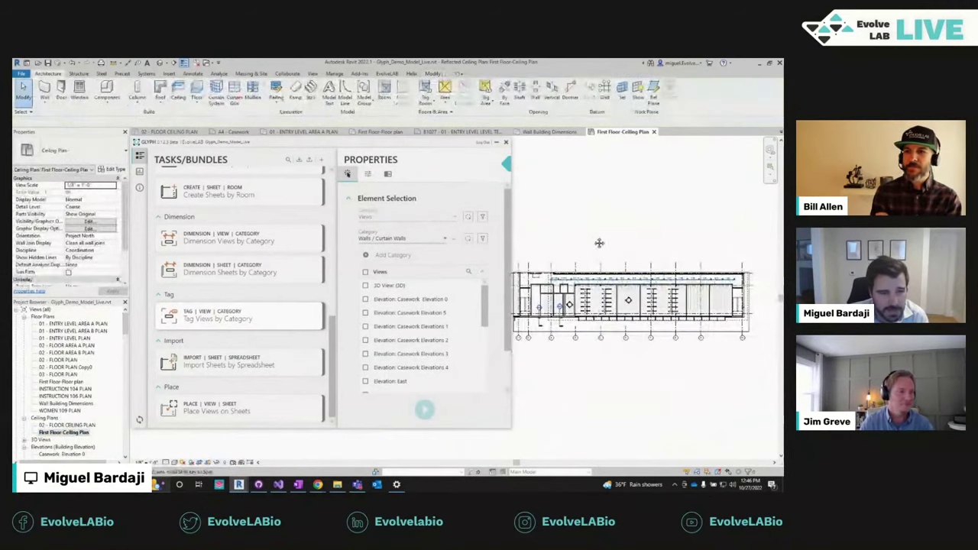
# Step: Zoom into the first floor ceiling plan and delete the selected A1 wall tag
pyautogui.moveTo(587, 266); pyautogui.dragTo(600, 234, button='middle')
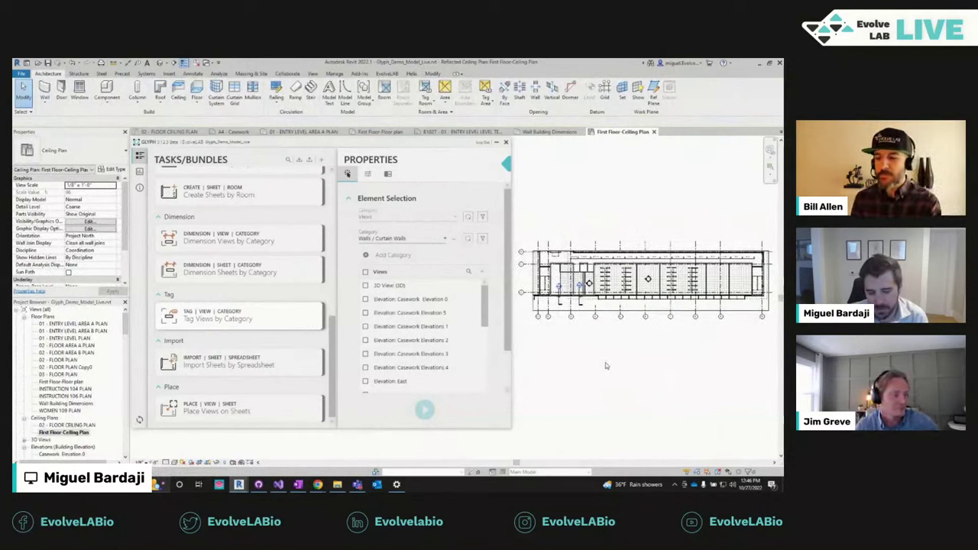
pyautogui.scroll(3, 577, 336)
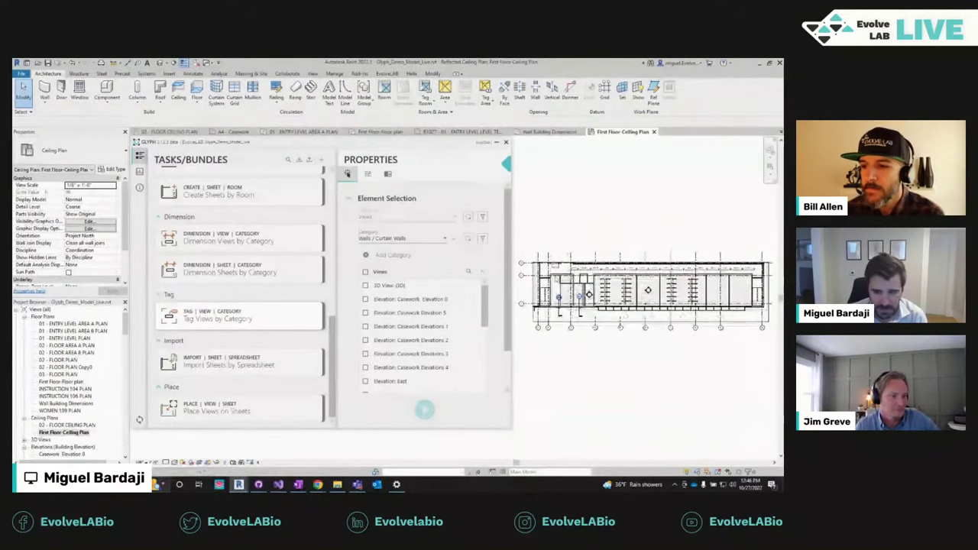
pyautogui.scroll(2, 563, 277)
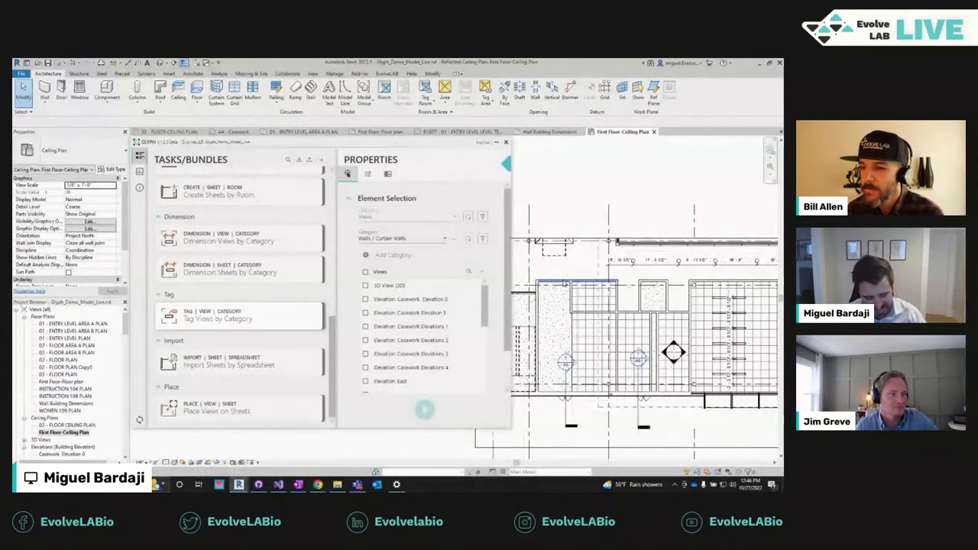
pyautogui.click(564, 284)
pyautogui.scroll(2, 569, 283)
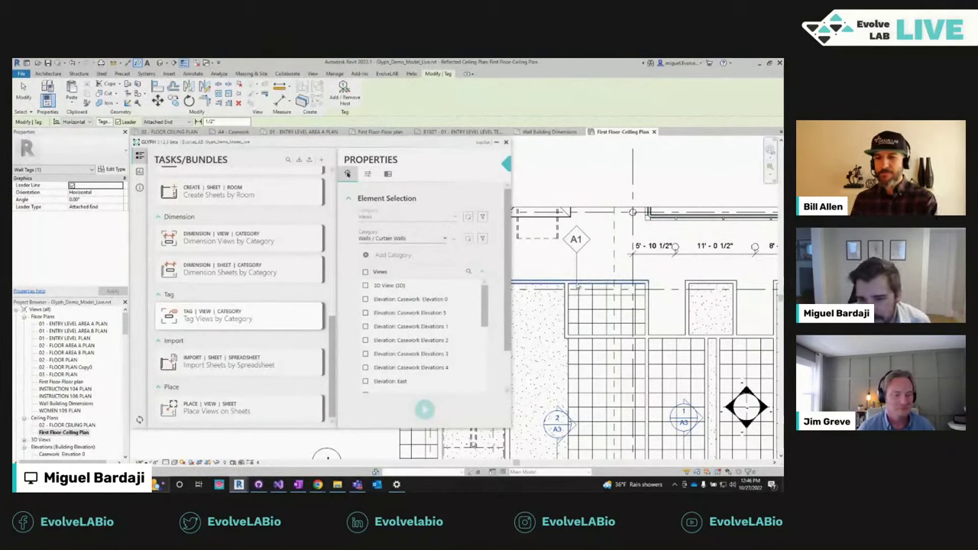
pyautogui.press('Delete')
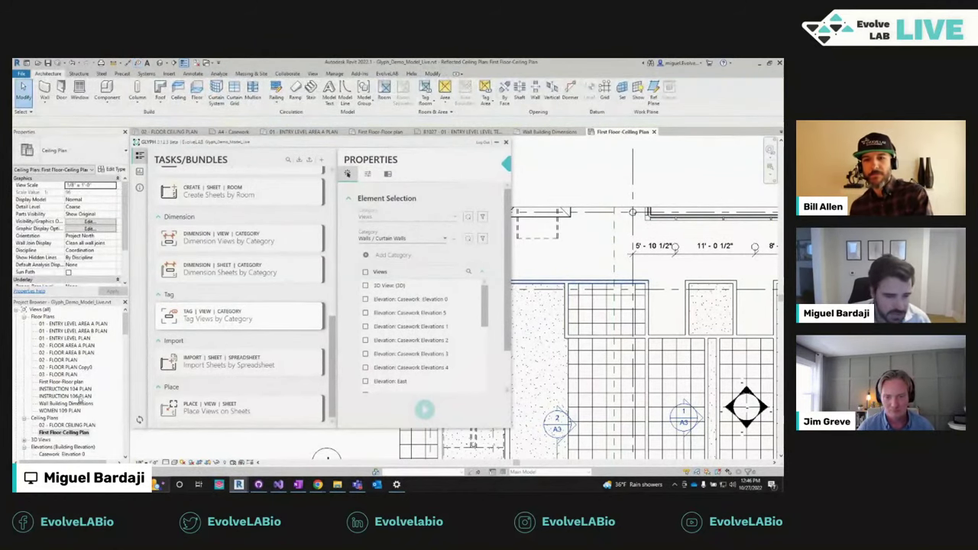
pyautogui.scroll(-5, 82, 394)
# Step: Open sheet A4 - Casework and tick Casework Elevation 0 and 5 for tagging
pyautogui.scroll(-10, 83, 393)
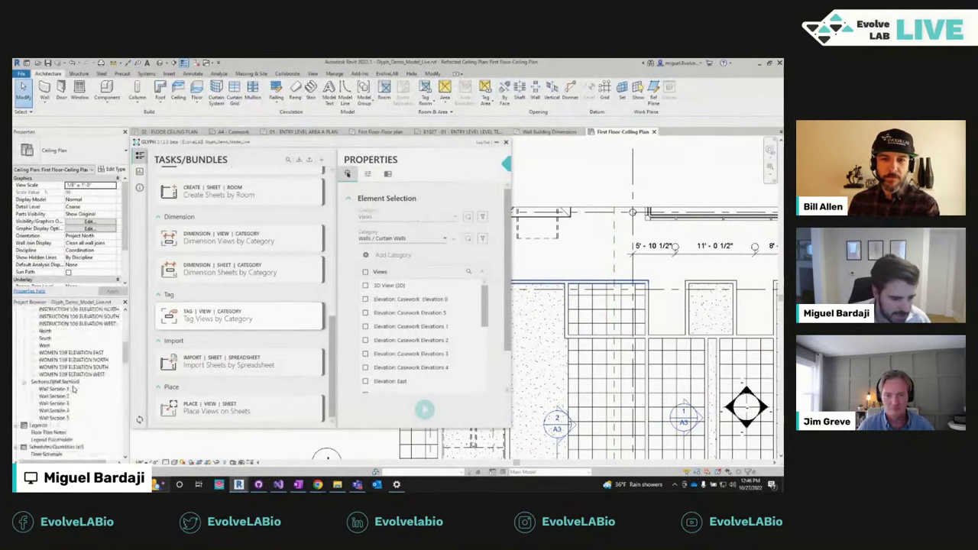
pyautogui.scroll(6, 47, 394)
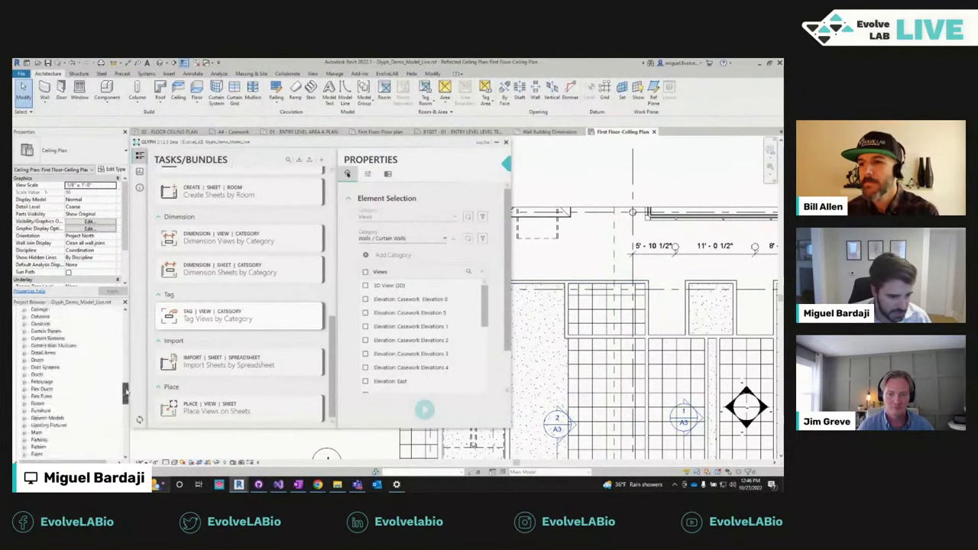
pyautogui.doubleClick(47, 389)
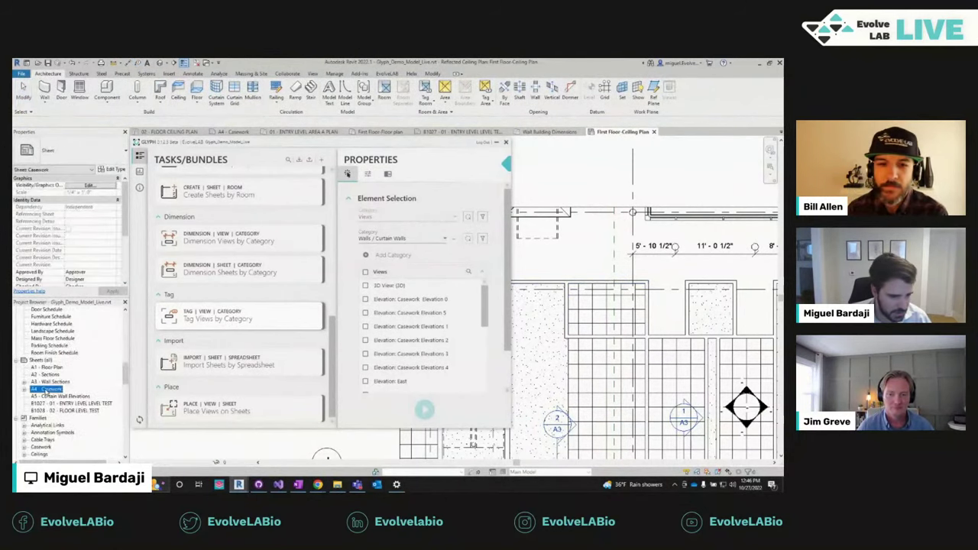
pyautogui.scroll(-4, 669, 284)
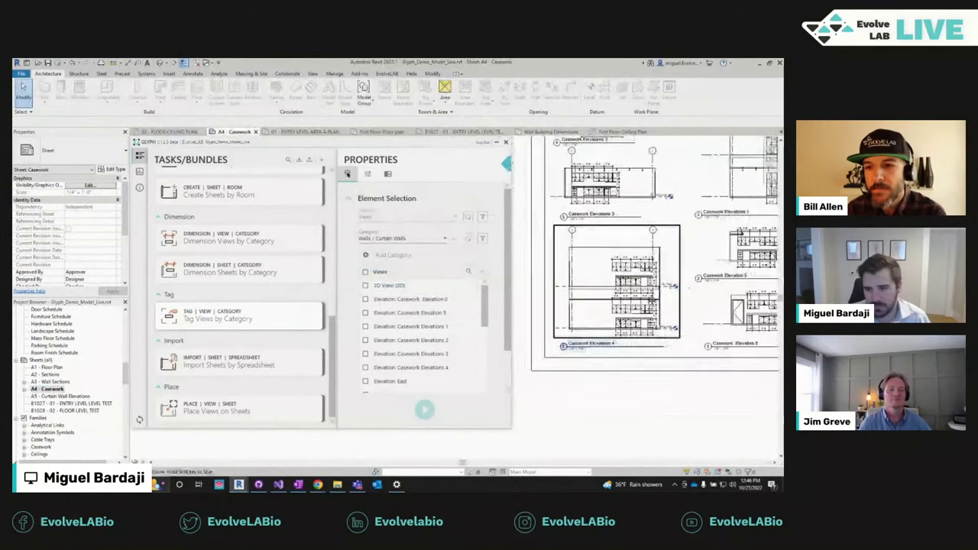
pyautogui.scroll(4, 703, 265)
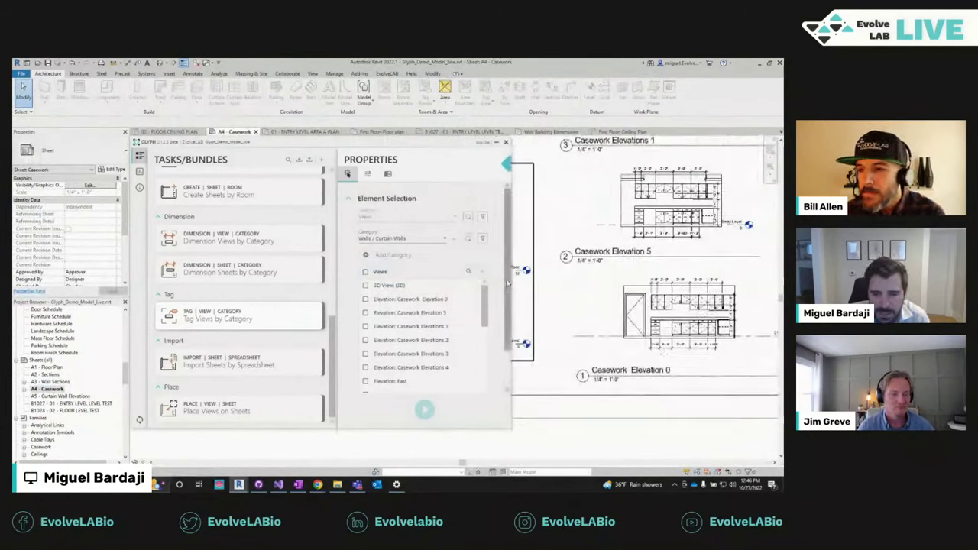
pyautogui.scroll(-2, 459, 290)
pyautogui.click(411, 261)
pyautogui.click(411, 275)
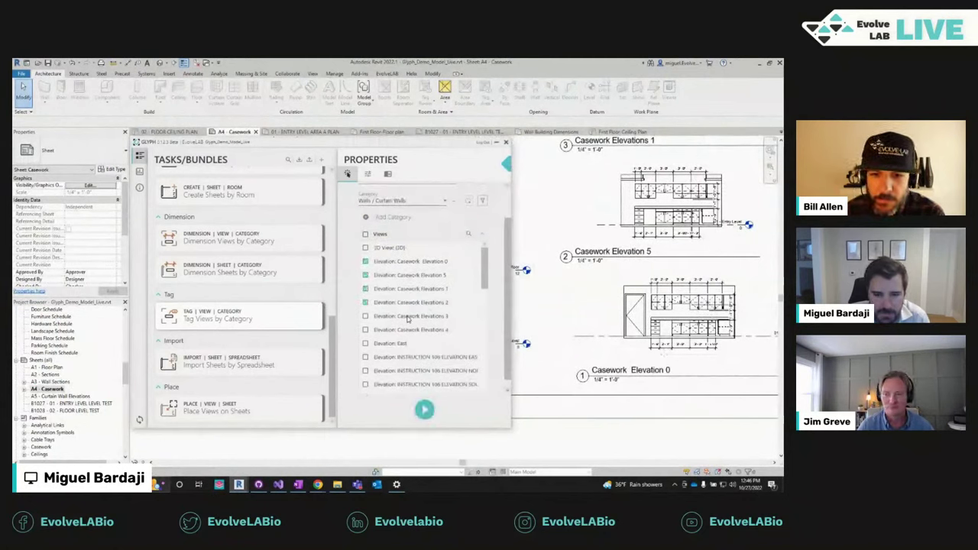
pyautogui.scroll(2, 497, 252)
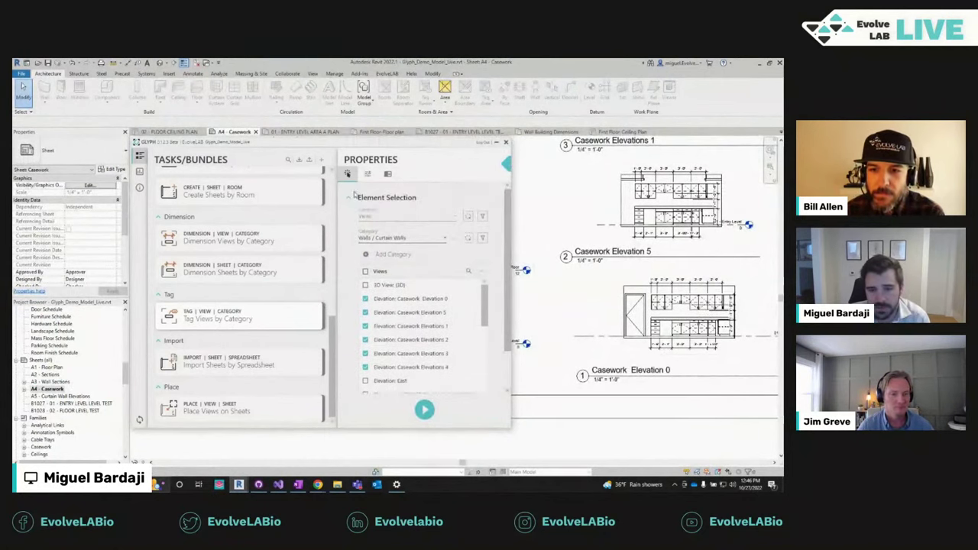
# Step: Set the tagging category to Casework
pyautogui.click(441, 238)
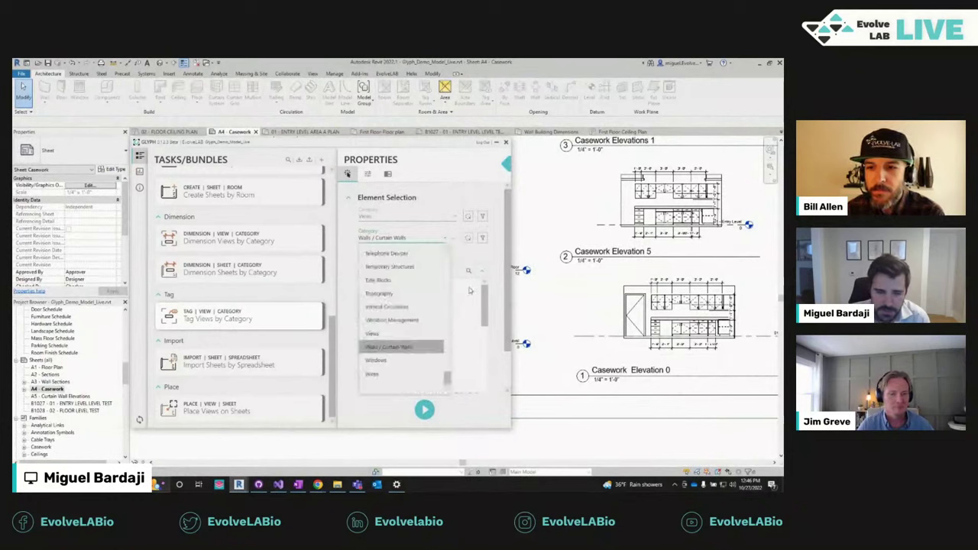
pyautogui.scroll(-10, 447, 359)
pyautogui.moveTo(447, 374); pyautogui.dragTo(451, 256)
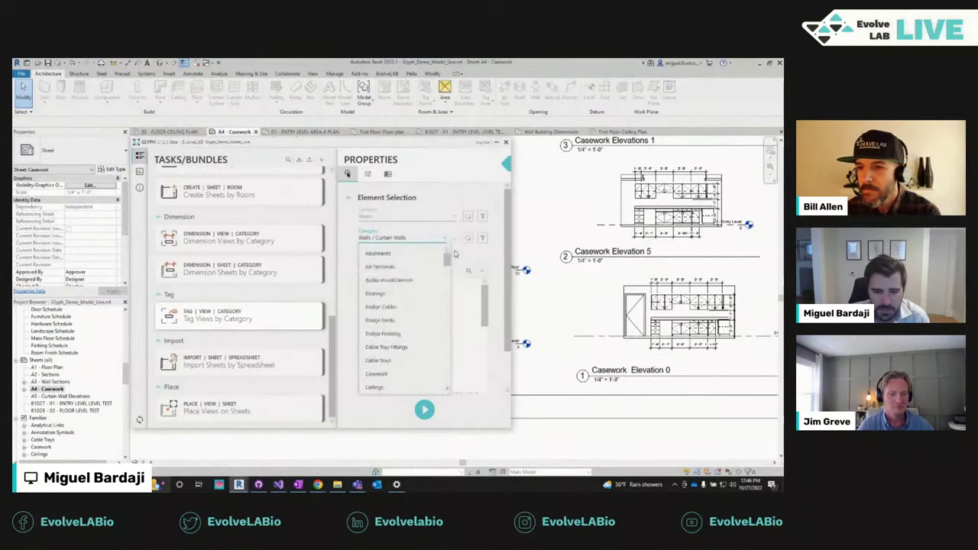
pyautogui.click(399, 340)
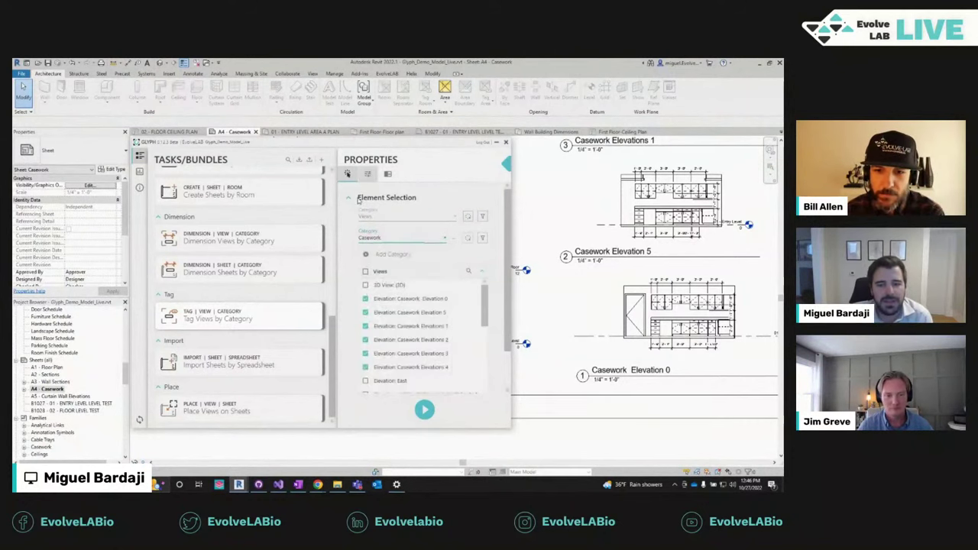
# Step: Set tags to Horizontal, FreeEnd, no leaders, Casework Tag Standard, and run the task
pyautogui.click(367, 173)
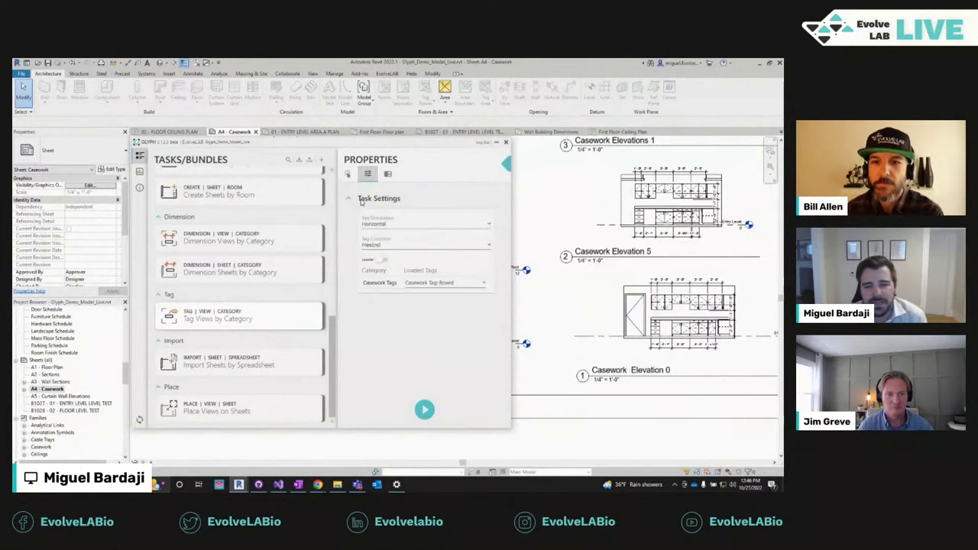
pyautogui.click(405, 225)
pyautogui.click(384, 235)
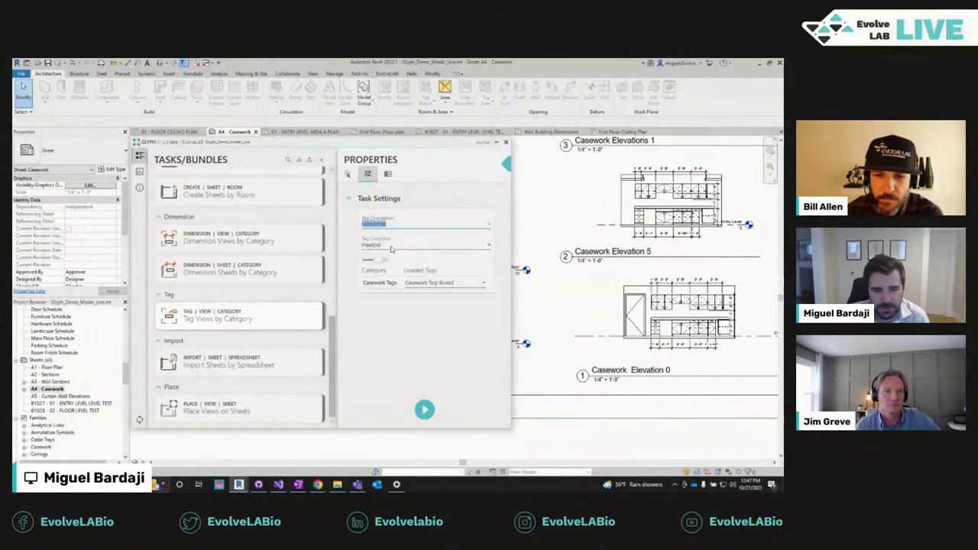
pyautogui.click(385, 244)
pyautogui.click(380, 273)
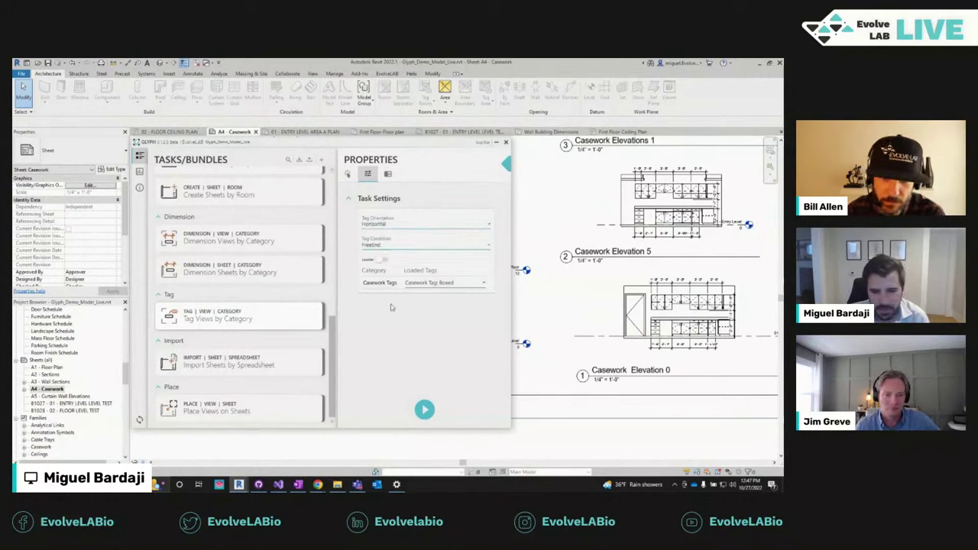
pyautogui.click(384, 260)
pyautogui.click(384, 260)
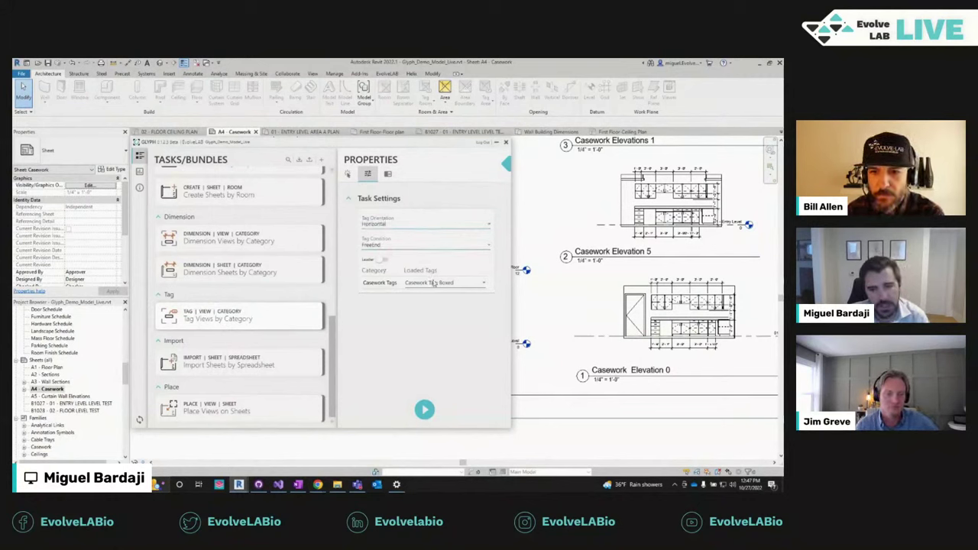
pyautogui.click(442, 283)
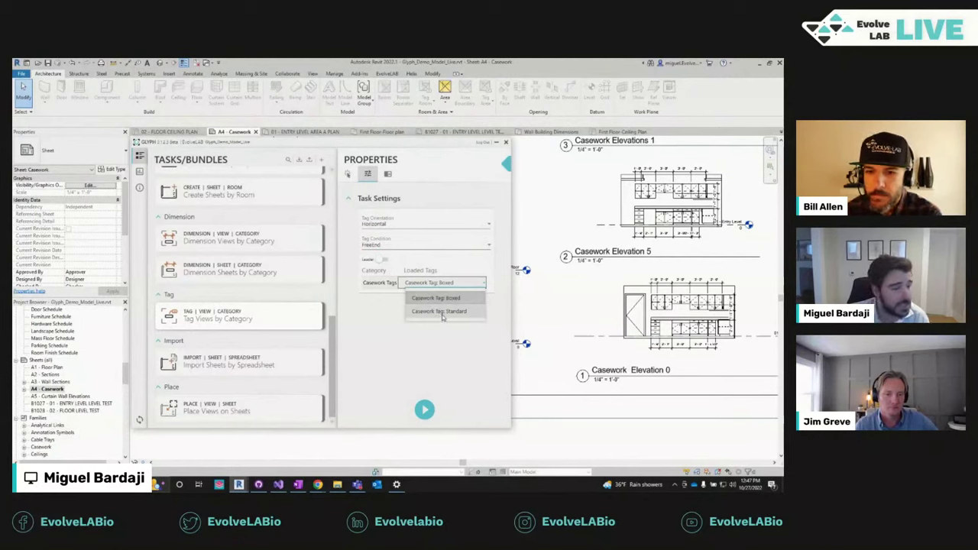
pyautogui.click(439, 311)
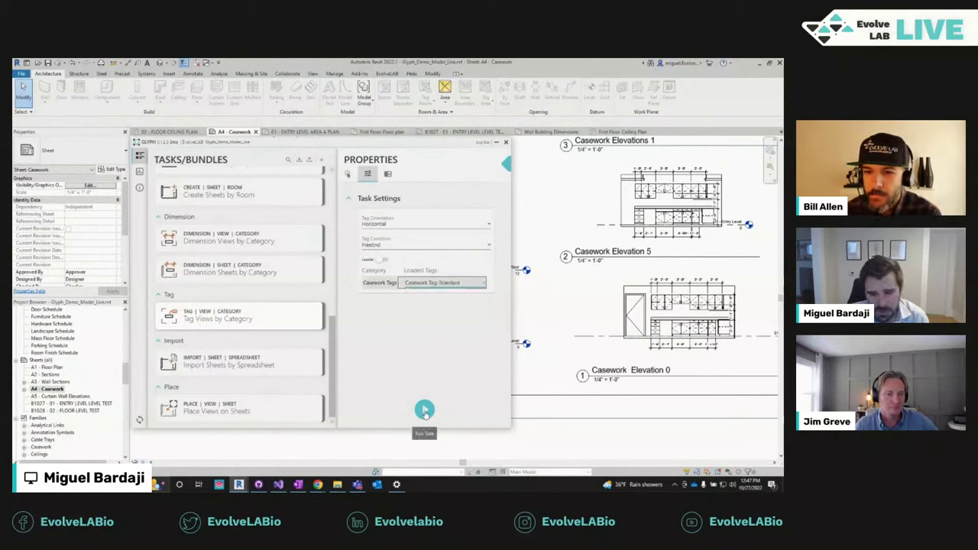
pyautogui.click(425, 412)
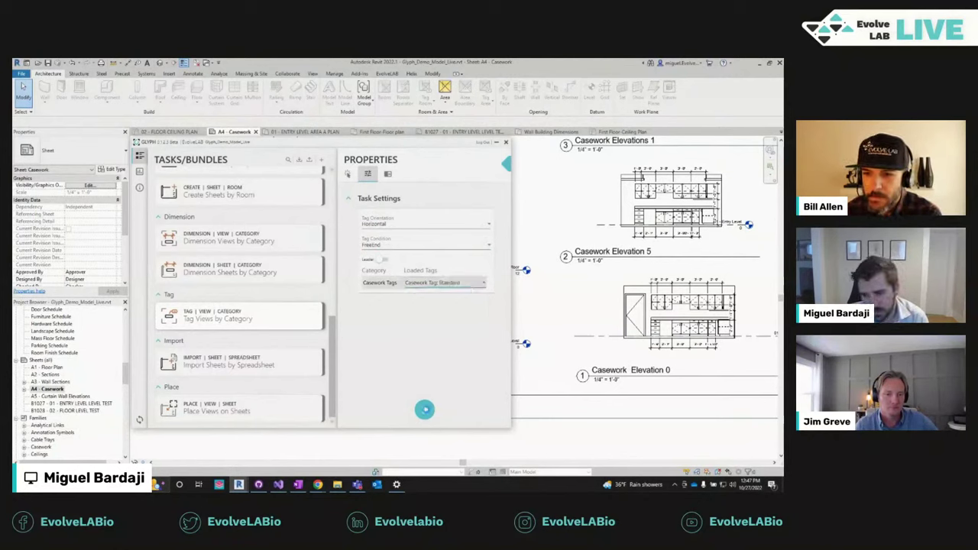
# Step: Zoom into the sheet and activate the Casework Elevation 0 viewport
pyautogui.scroll(2, 679, 167)
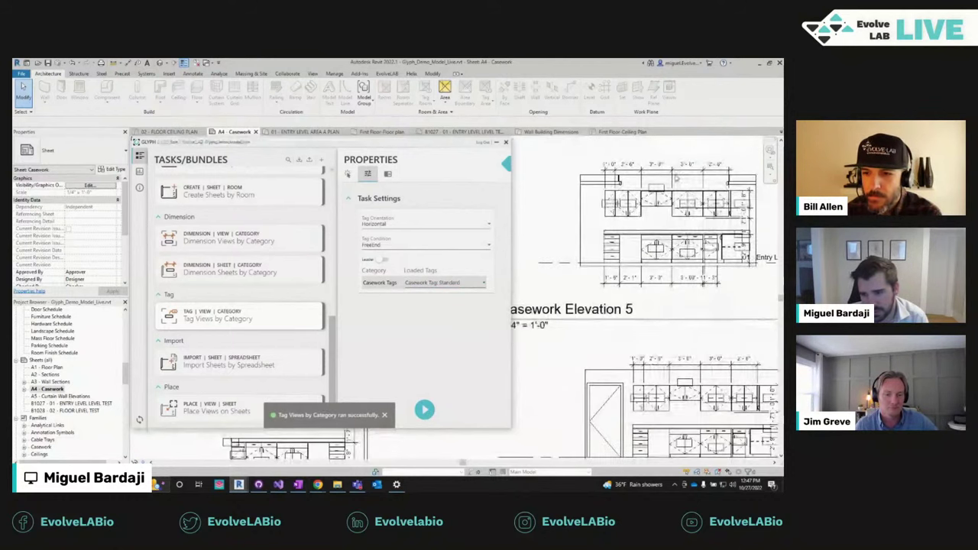
pyautogui.moveTo(679, 306); pyautogui.dragTo(679, 206, button='middle')
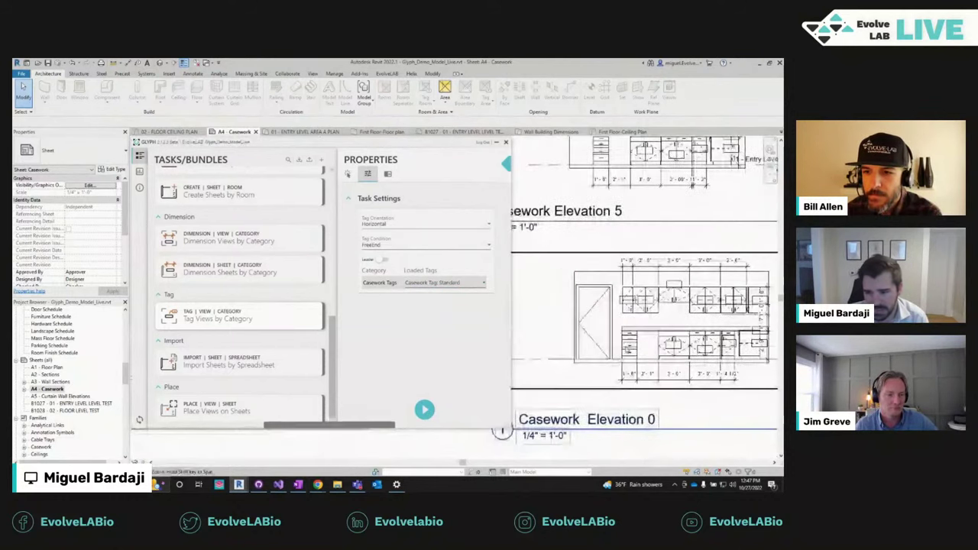
pyautogui.click(586, 418)
pyautogui.scroll(-2, 642, 290)
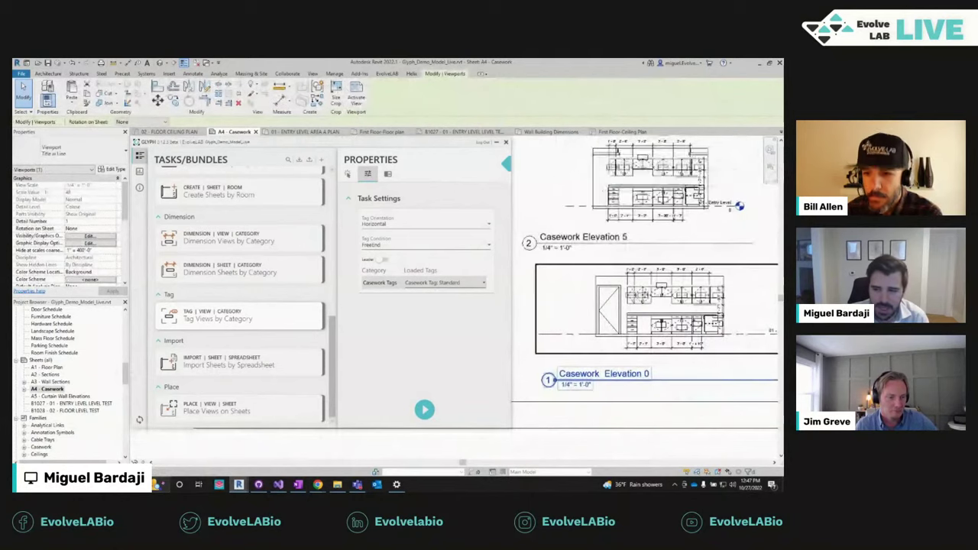
pyautogui.doubleClick(643, 290)
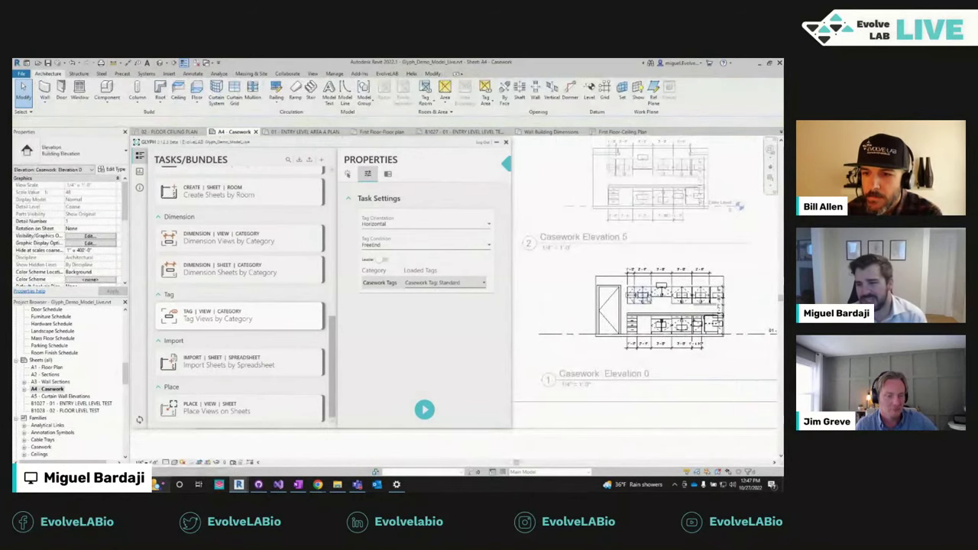
# Step: Drag one casework tag up above the cabinets and deselect it
pyautogui.scroll(2, 643, 290)
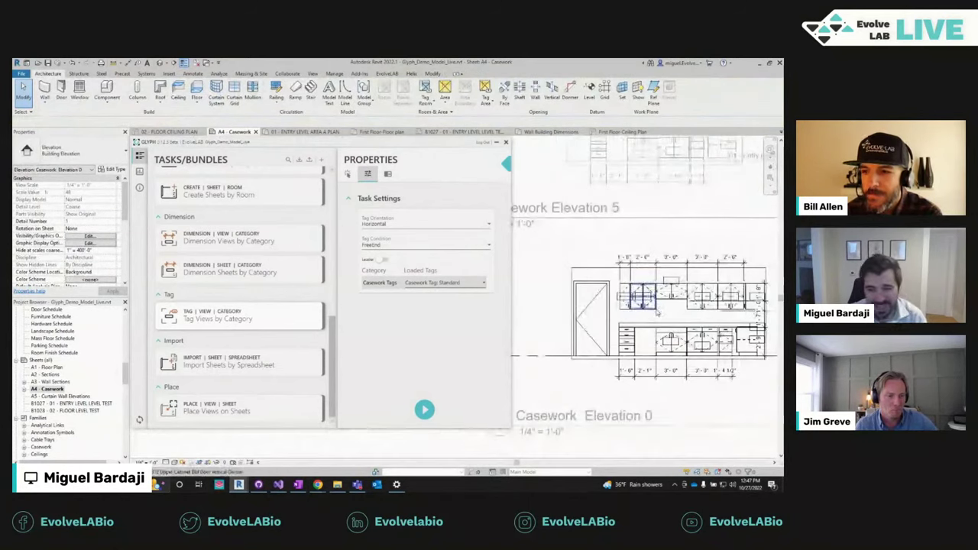
pyautogui.moveTo(666, 326); pyautogui.dragTo(648, 320, button='middle')
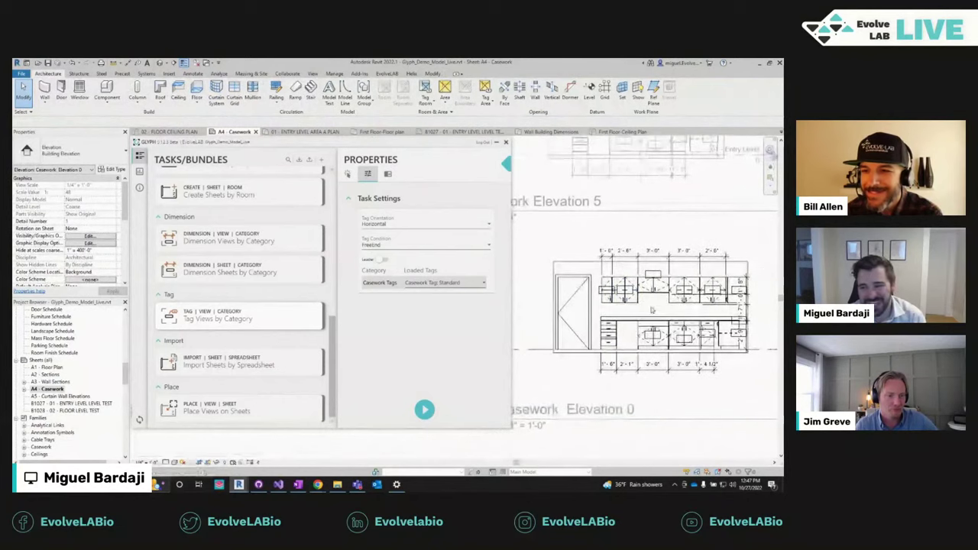
pyautogui.click(610, 291)
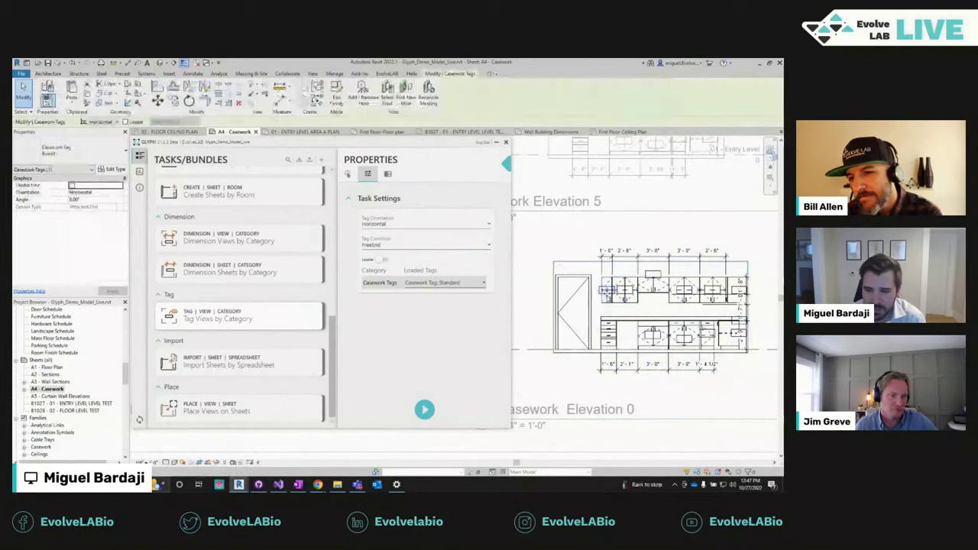
pyautogui.moveTo(609, 291); pyautogui.dragTo(586, 256)
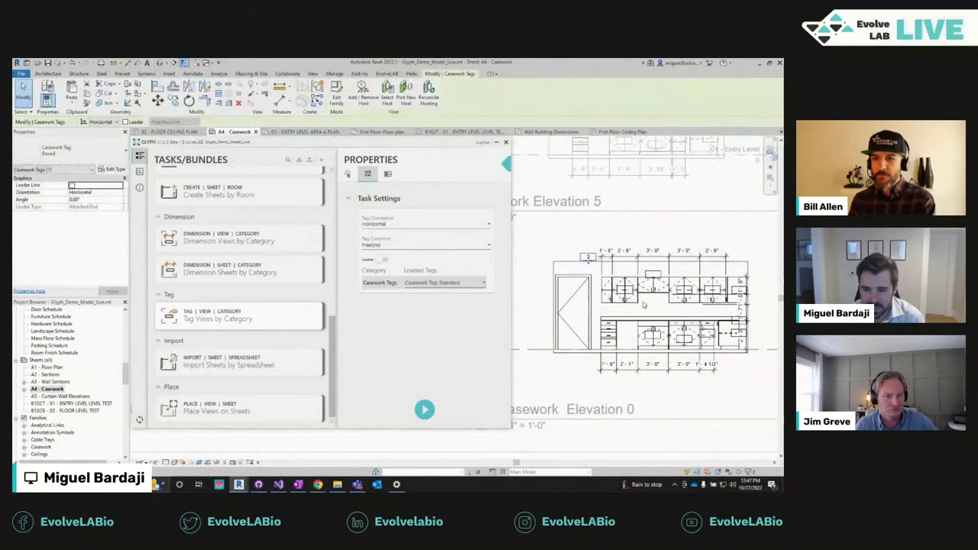
pyautogui.press('Escape')
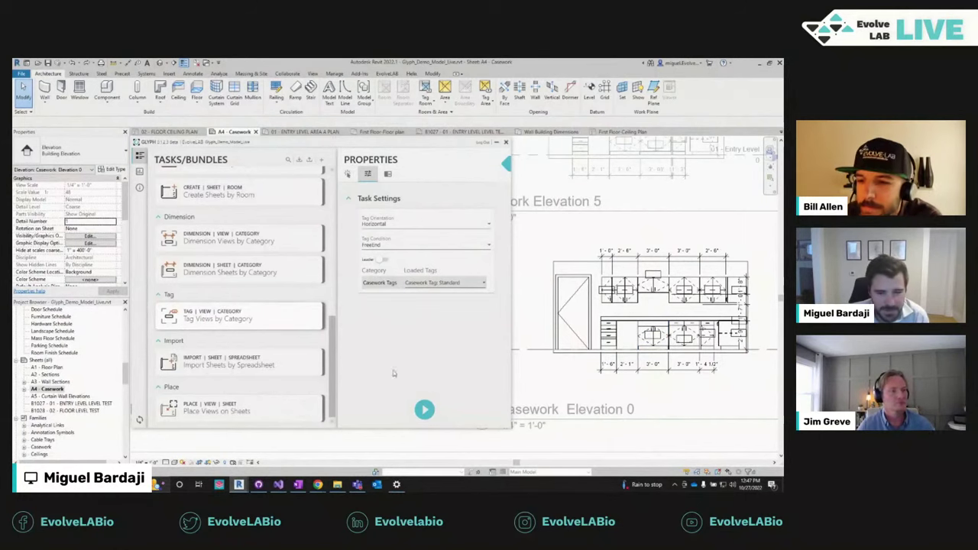
# Step: Choose Import Sheets by Spreadsheet, browse to ImportTest.xlsx, and import its data
pyautogui.press('z')
pyautogui.press('f')
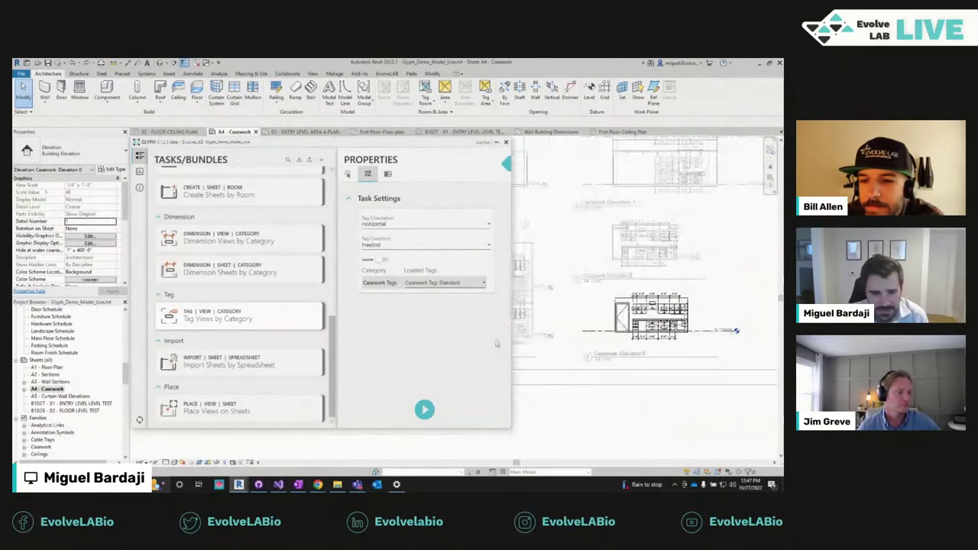
pyautogui.click(221, 366)
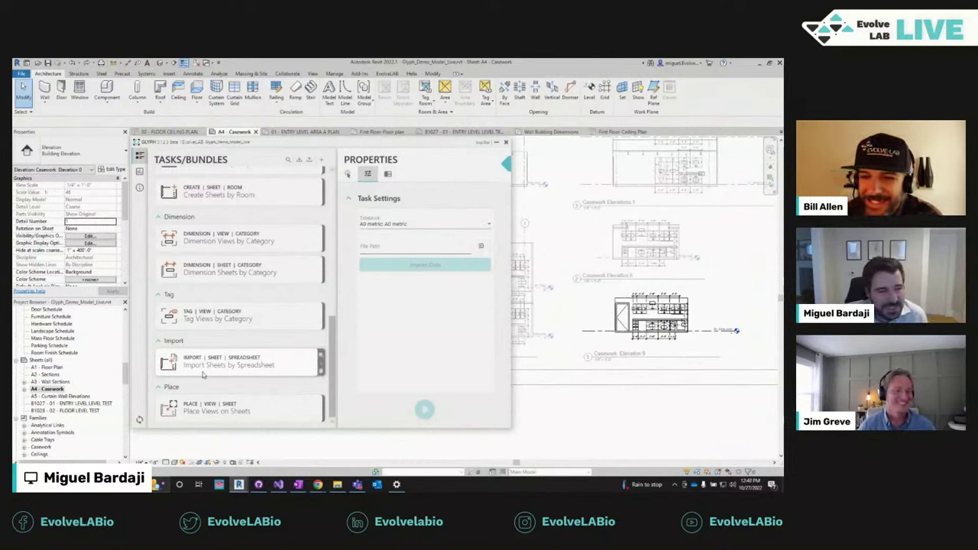
pyautogui.click(481, 248)
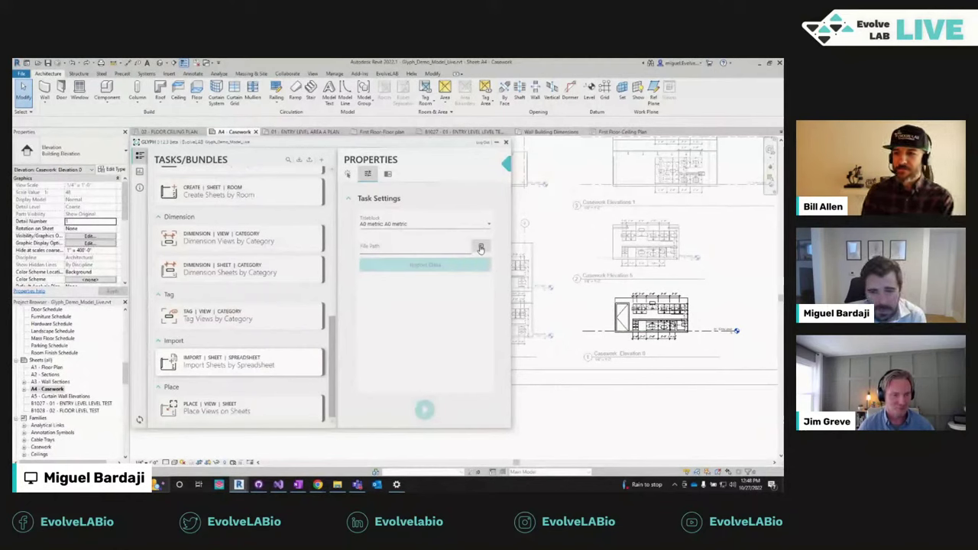
pyautogui.moveTo(363, 188)
pyautogui.mouseDown()
pyautogui.moveTo(352, 214)
pyautogui.moveTo(359, 261)
pyautogui.moveTo(357, 186)
pyautogui.mouseUp()
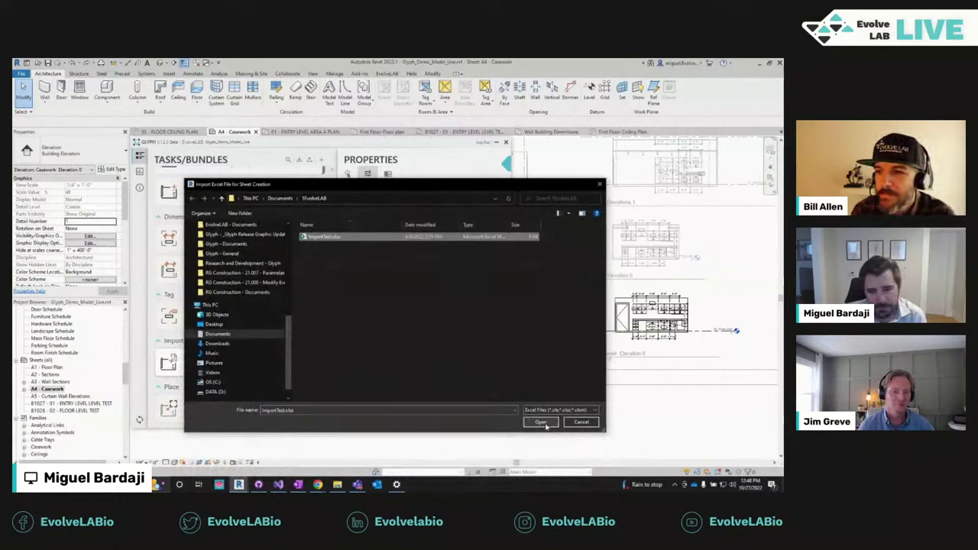
pyautogui.click(541, 422)
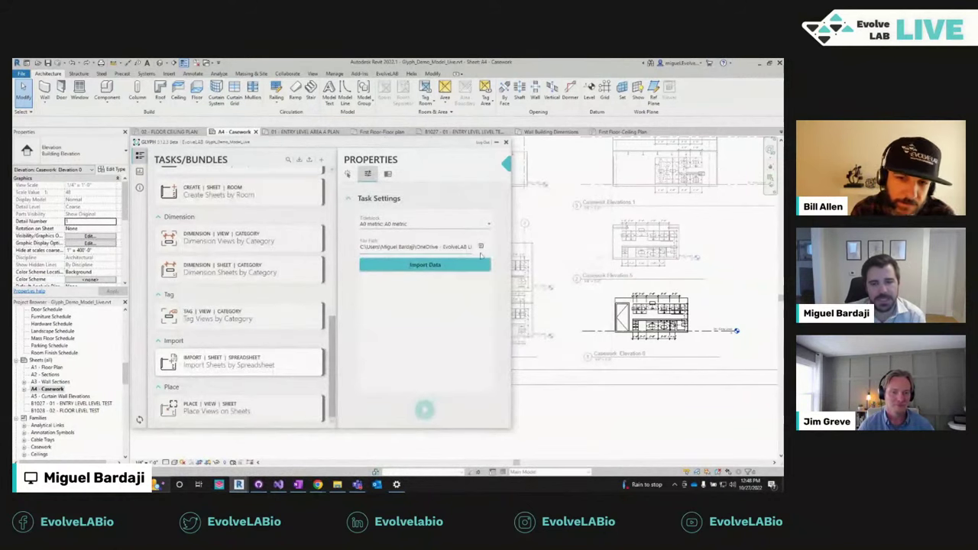
pyautogui.click(409, 265)
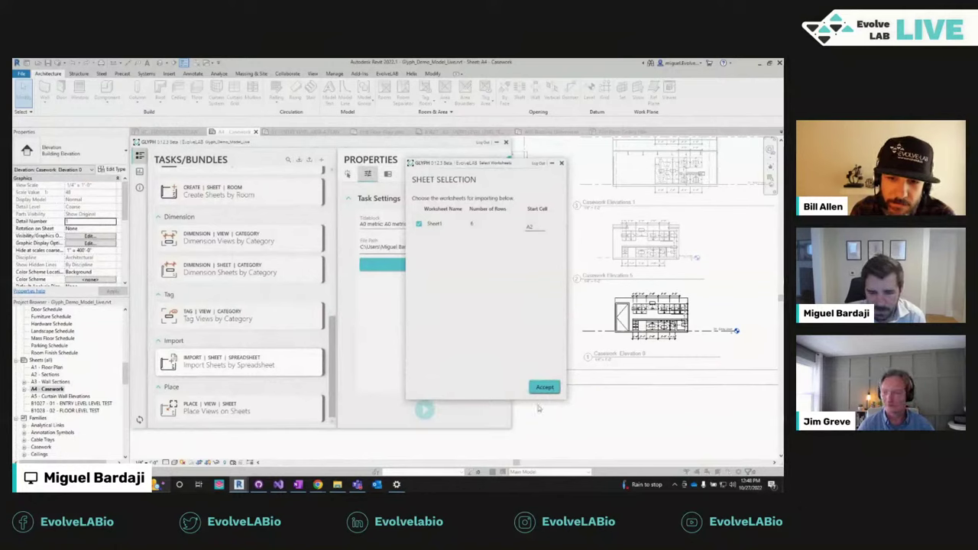
# Step: Accept Sheet1 and map the first column to Sheet Number
pyautogui.click(544, 387)
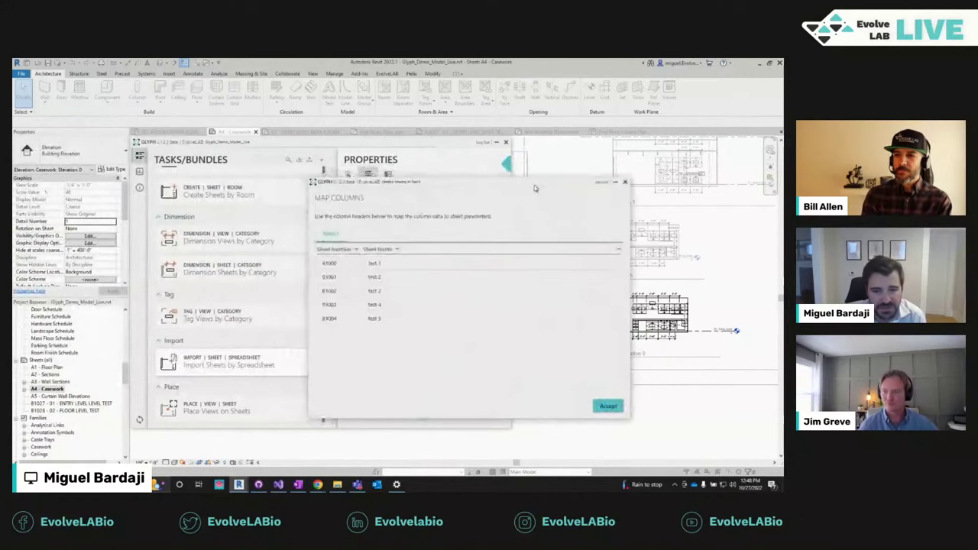
pyautogui.click(336, 250)
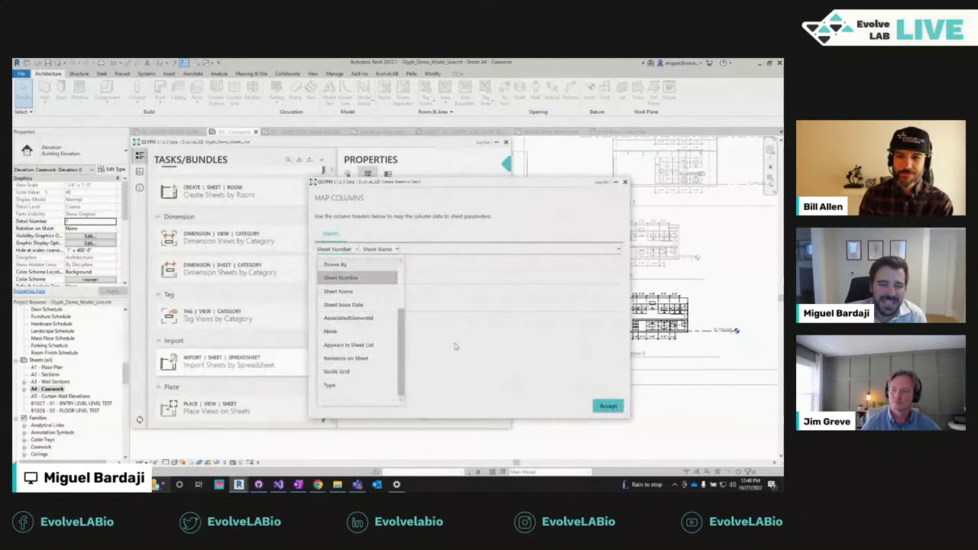
pyautogui.click(454, 344)
pyautogui.click(345, 250)
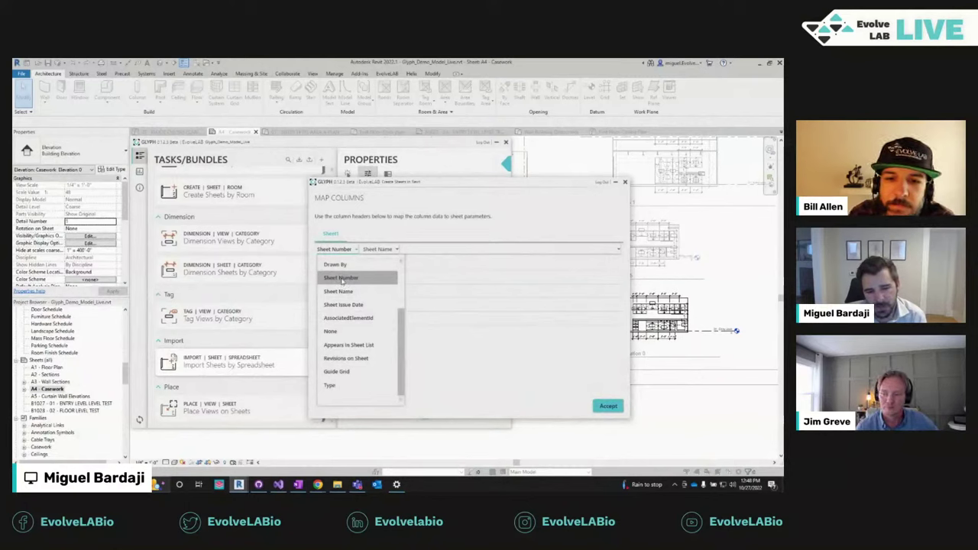
pyautogui.click(341, 280)
# Step: Map the second column to Sheet Name and accept the mapping
pyautogui.click(378, 249)
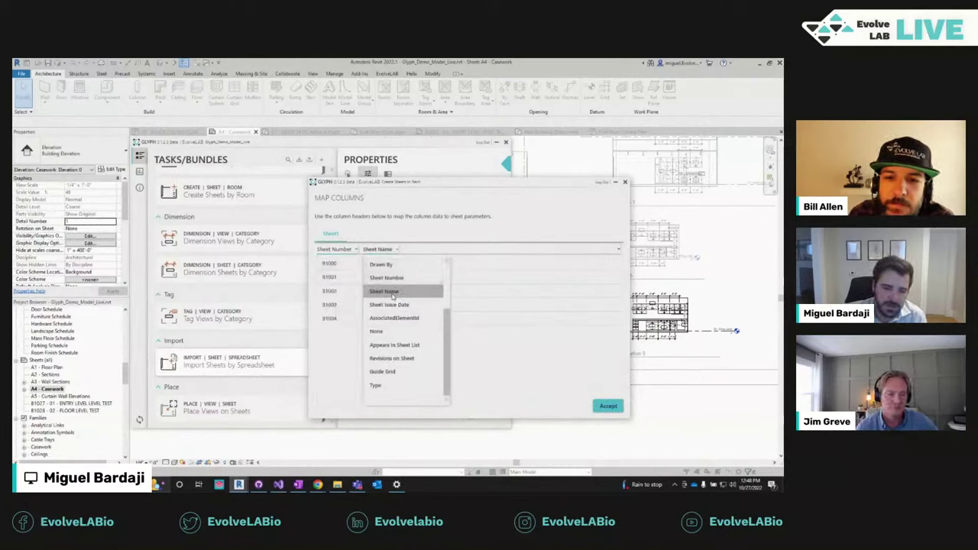
pyautogui.click(383, 291)
pyautogui.click(379, 249)
pyautogui.click(528, 392)
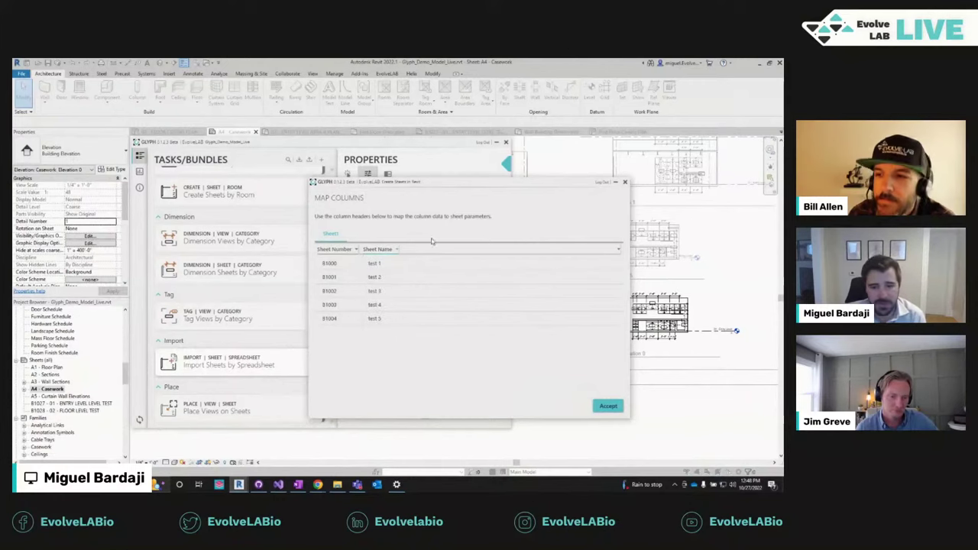
pyautogui.click(400, 252)
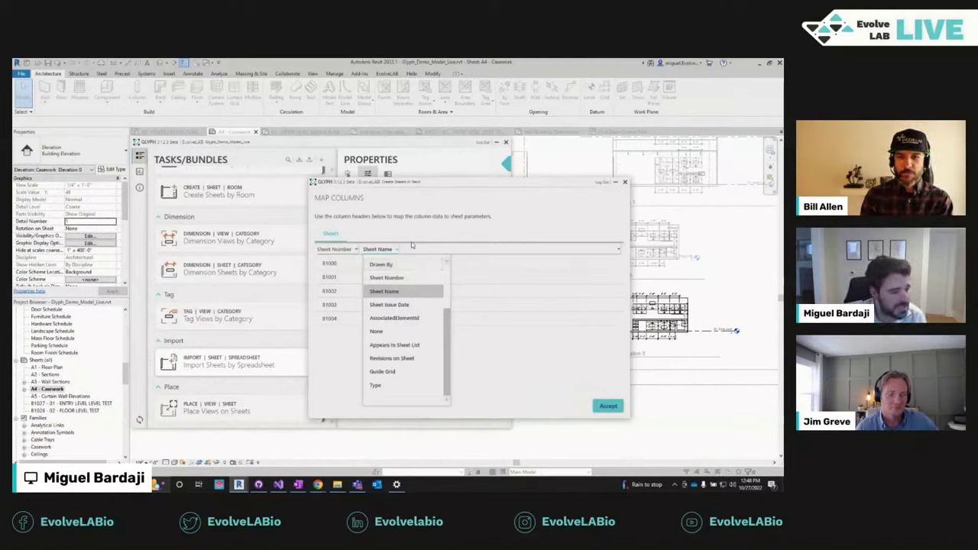
pyautogui.click(516, 281)
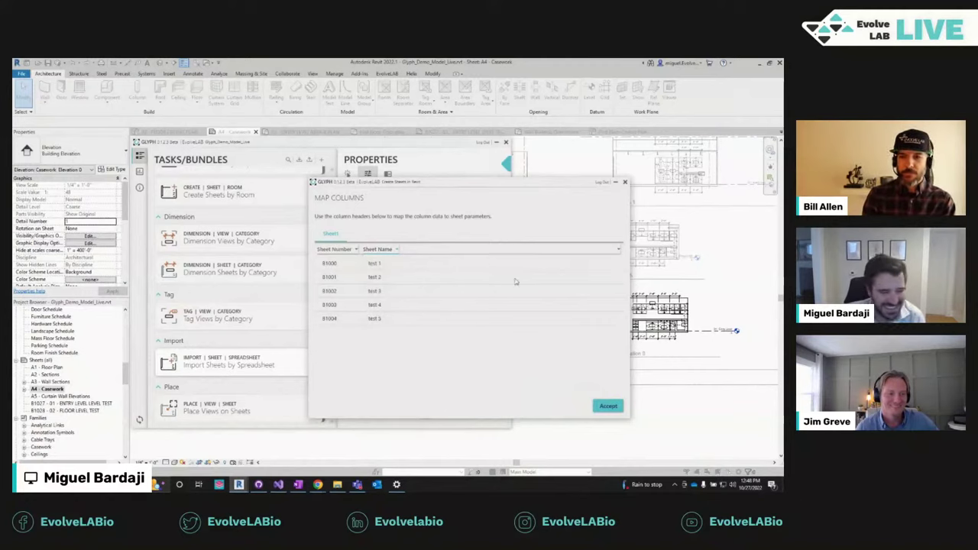
pyautogui.click(605, 406)
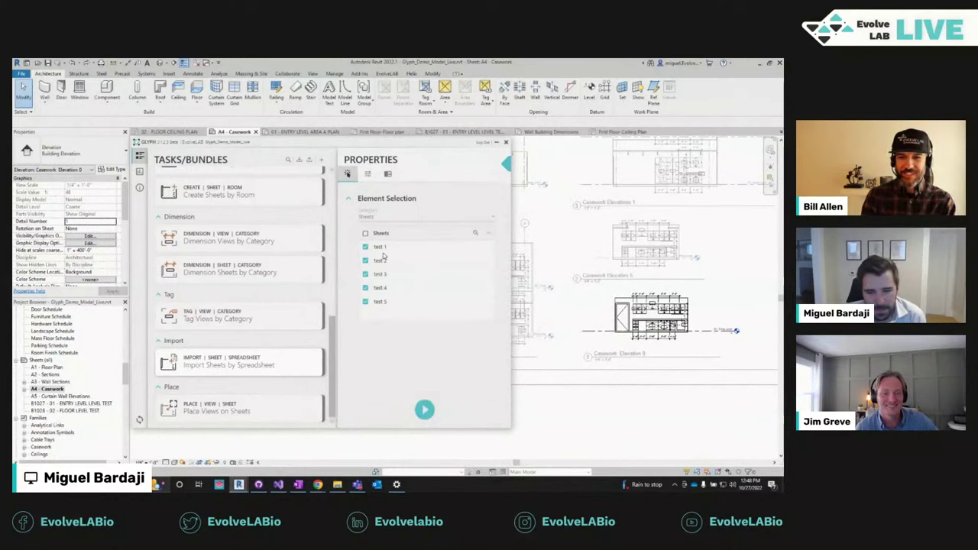
# Step: Run the spreadsheet import to create sheets B1000–B1004, then open B1000 - test 1
pyautogui.click(425, 409)
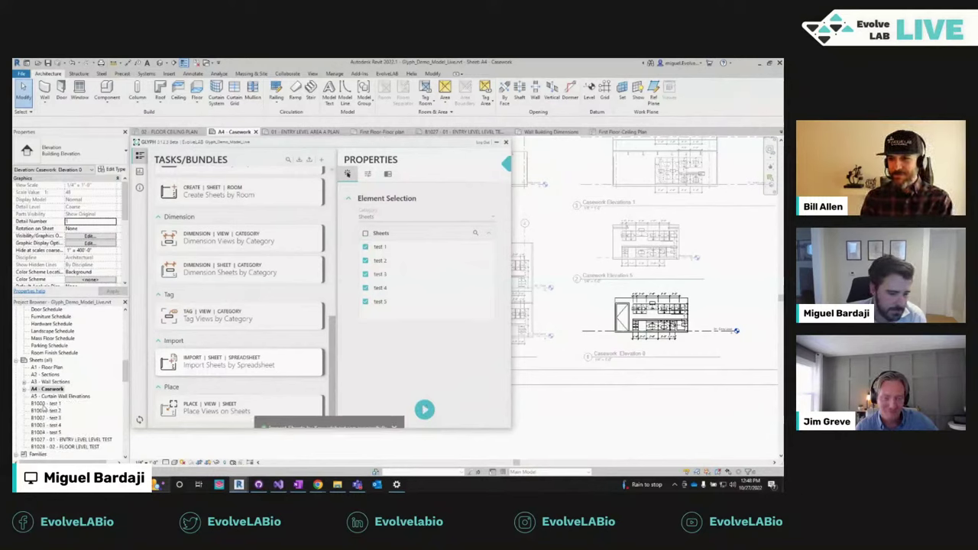
pyautogui.doubleClick(45, 403)
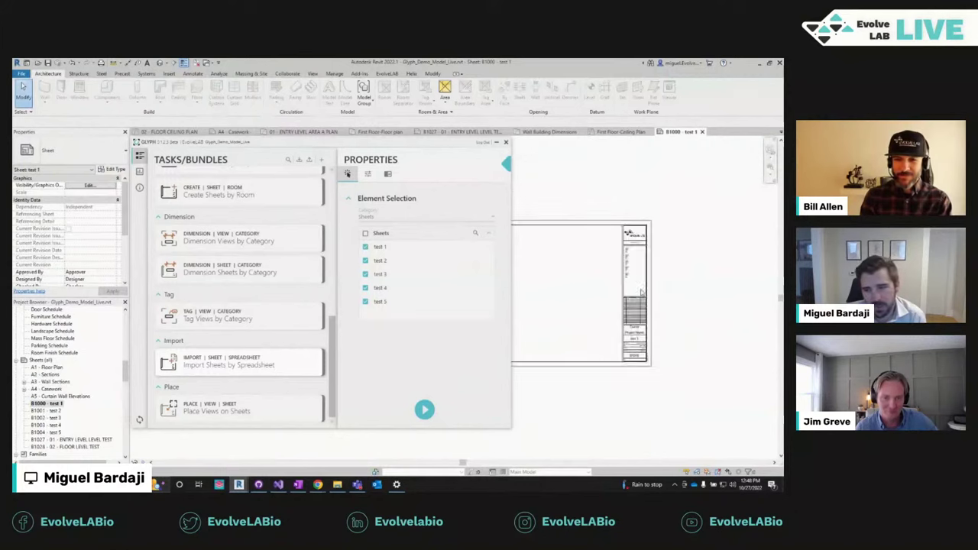
pyautogui.scroll(-3, 635, 277)
pyautogui.moveTo(210, 369)
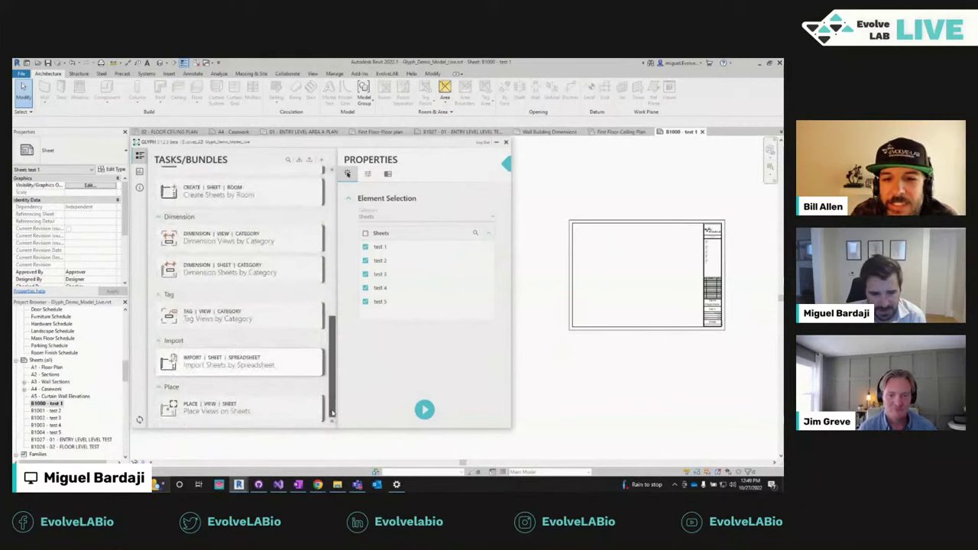
pyautogui.moveTo(208, 408)
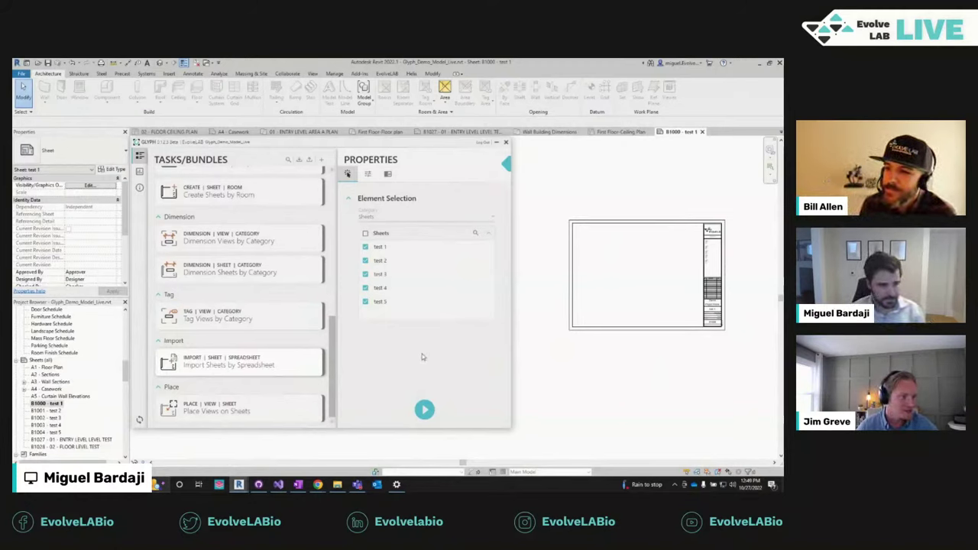
pyautogui.moveTo(305, 317)
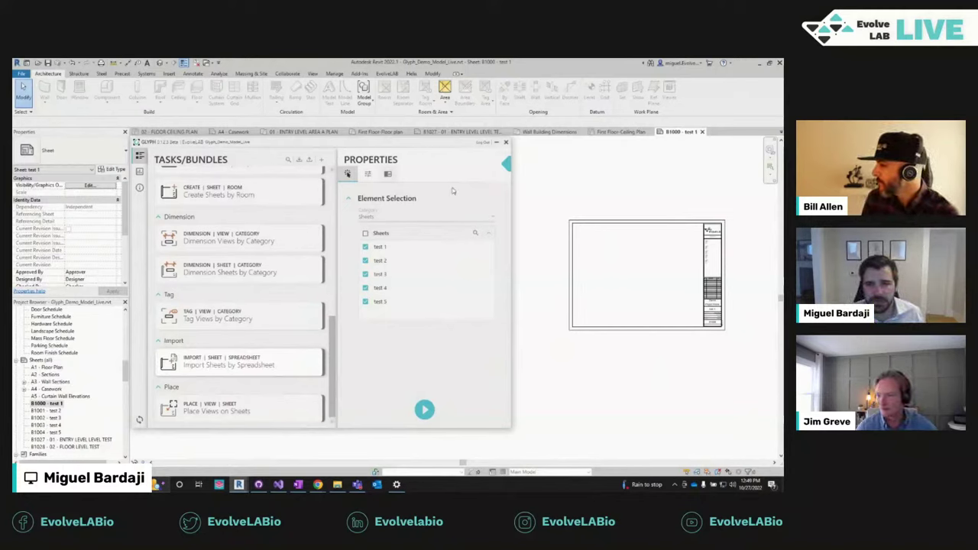
pyautogui.moveTo(452, 143); pyautogui.dragTo(450, 156)
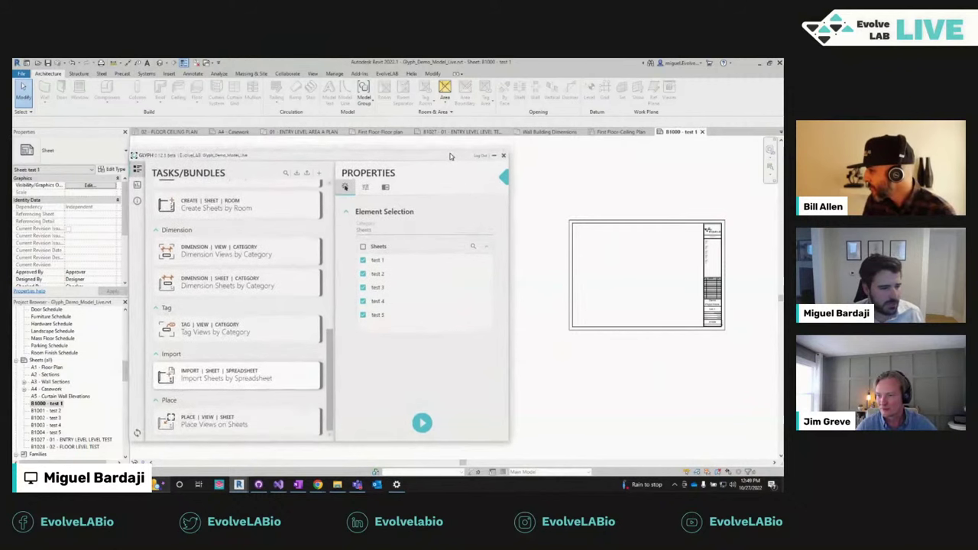
# Step: Select the Tag Views by Category task and exclude Casework Elevation 5 from its views
pyautogui.click(245, 332)
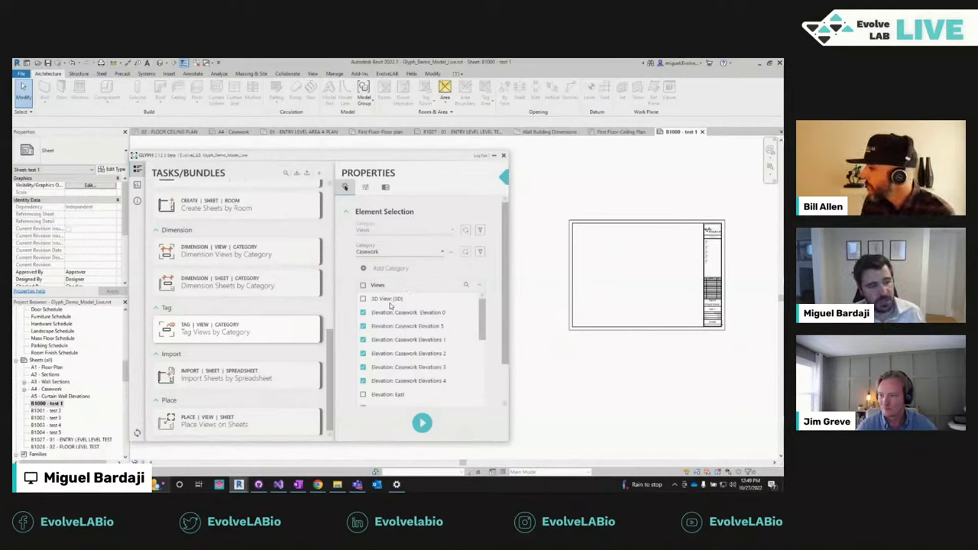
pyautogui.moveTo(413, 159); pyautogui.dragTo(414, 144)
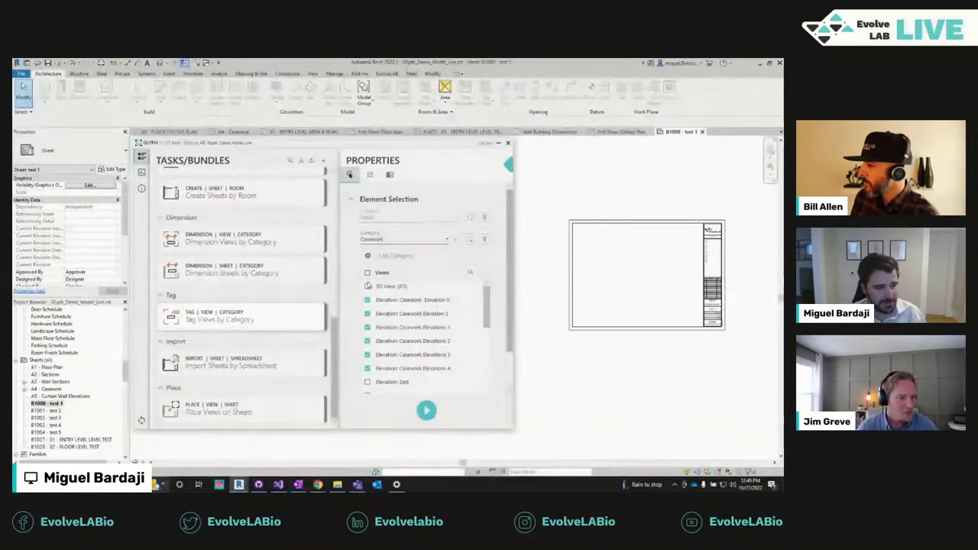
pyautogui.moveTo(324, 281)
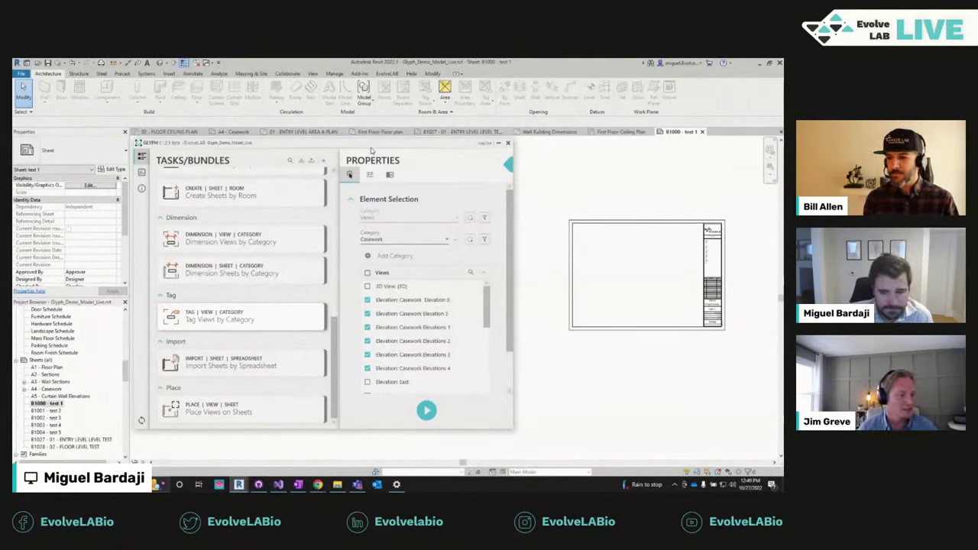
pyautogui.scroll(-2, 561, 290)
pyautogui.scroll(2, 559, 293)
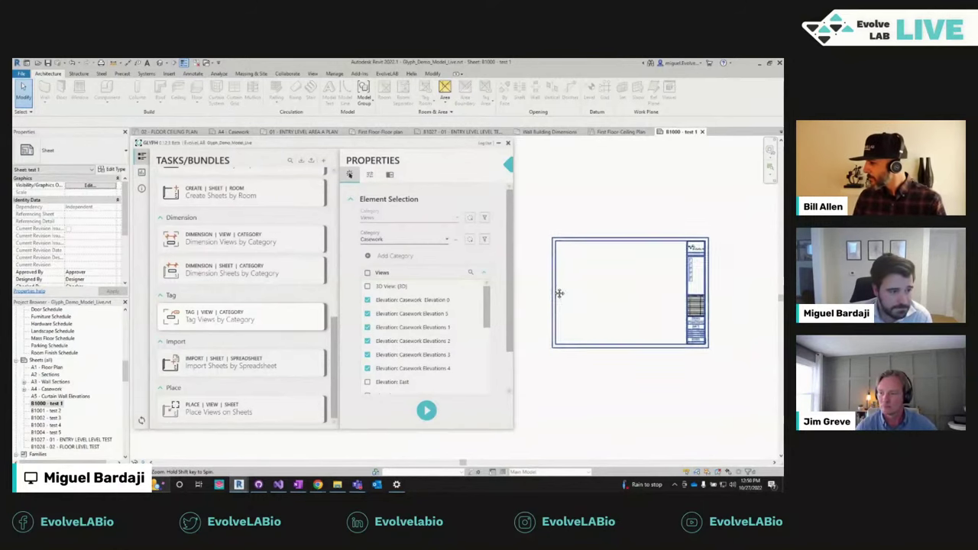
pyautogui.moveTo(560, 293); pyautogui.dragTo(556, 273, button='middle')
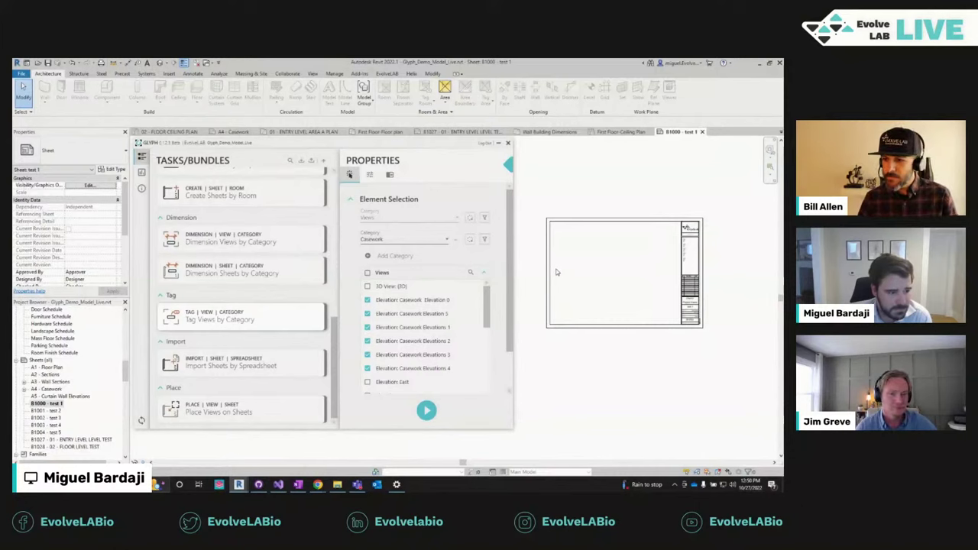
pyautogui.moveTo(573, 265); pyautogui.dragTo(552, 283, button='middle')
pyautogui.click(552, 283)
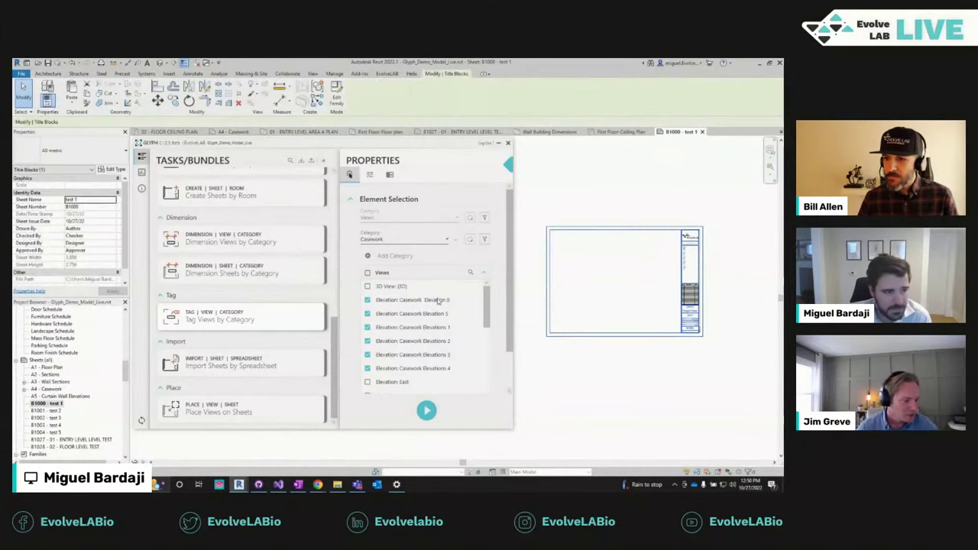
pyautogui.click(419, 315)
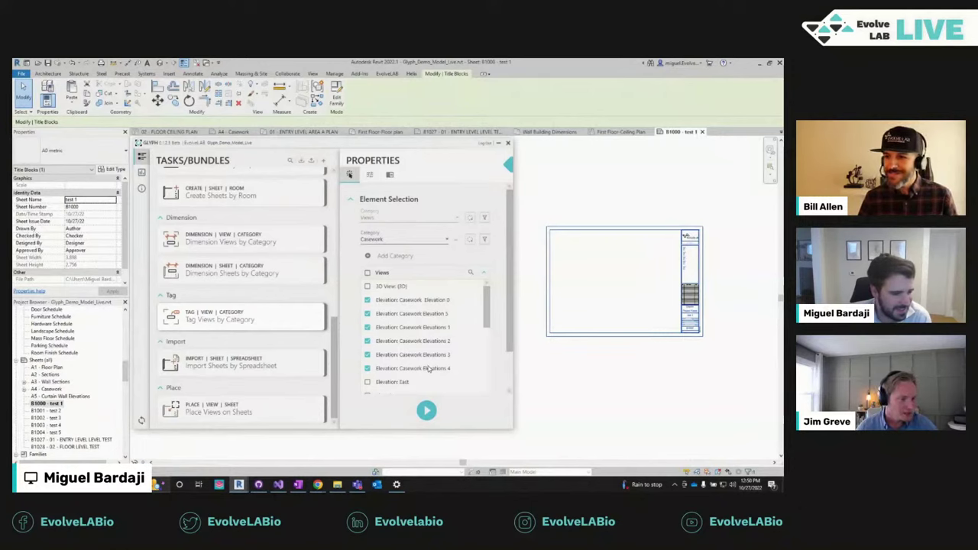
# Step: Review the view placement task, then run the casework tagging task
pyautogui.moveTo(307, 368)
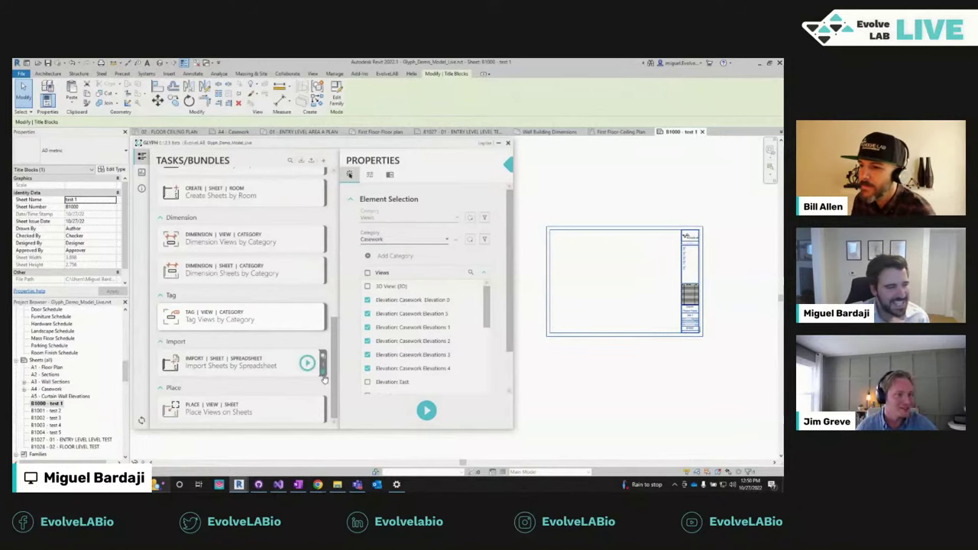
pyautogui.moveTo(210, 415)
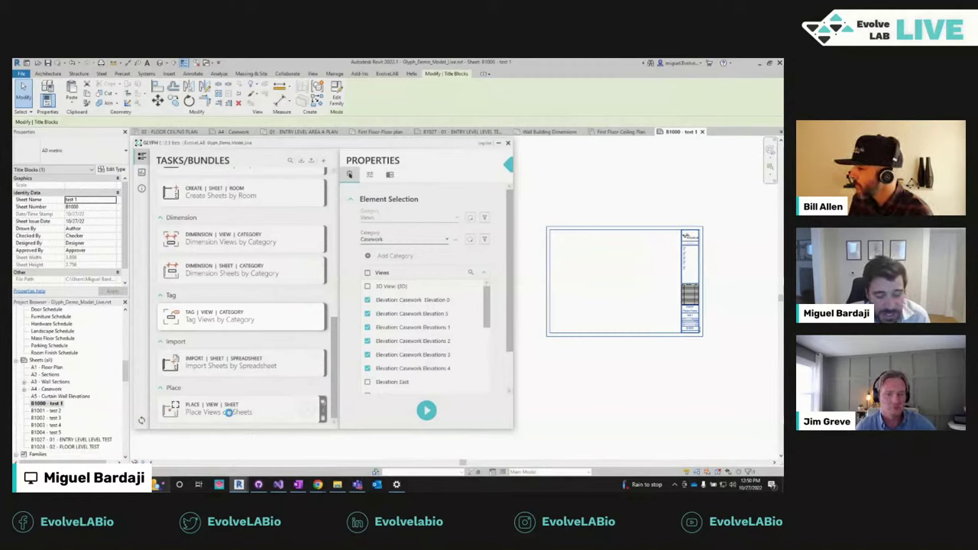
pyautogui.click(227, 413)
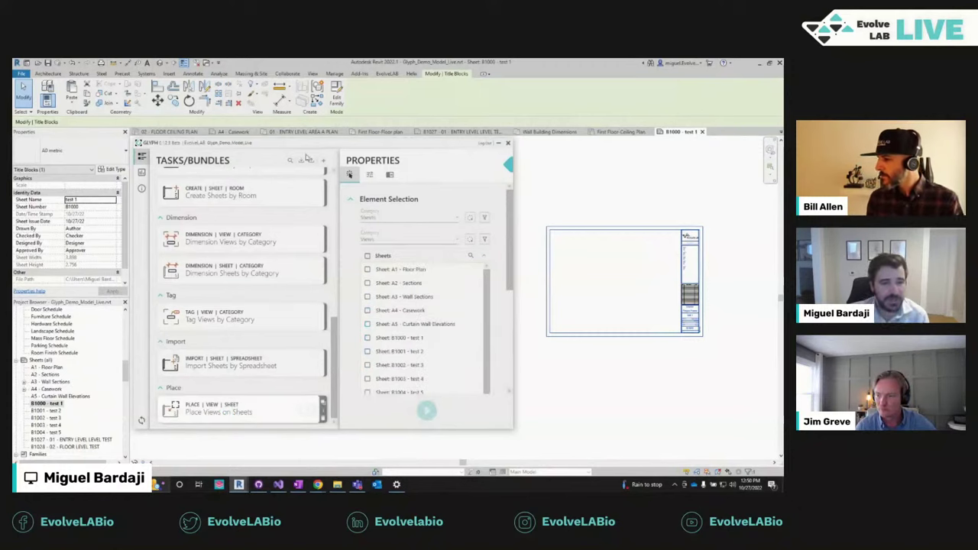
pyautogui.scroll(-5, 490, 244)
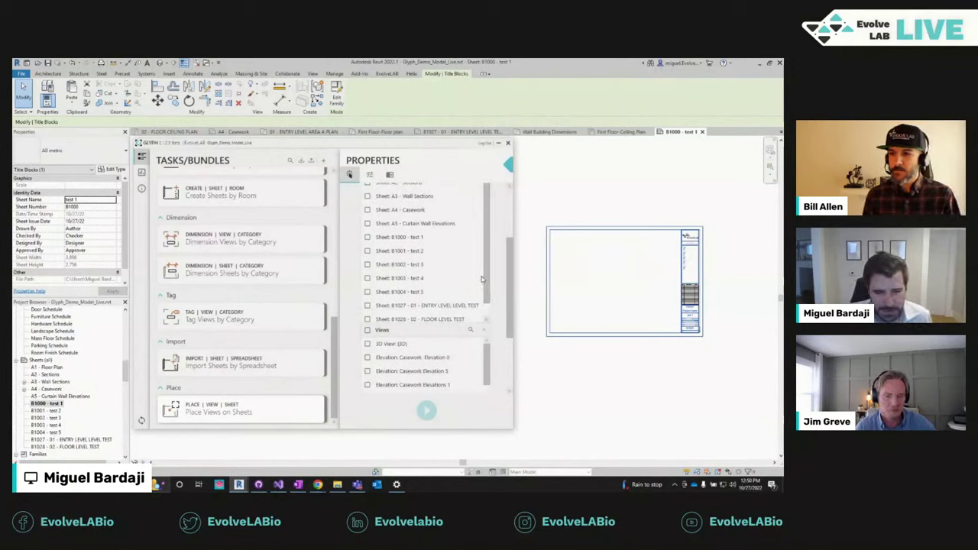
pyautogui.moveTo(509, 273); pyautogui.dragTo(507, 241)
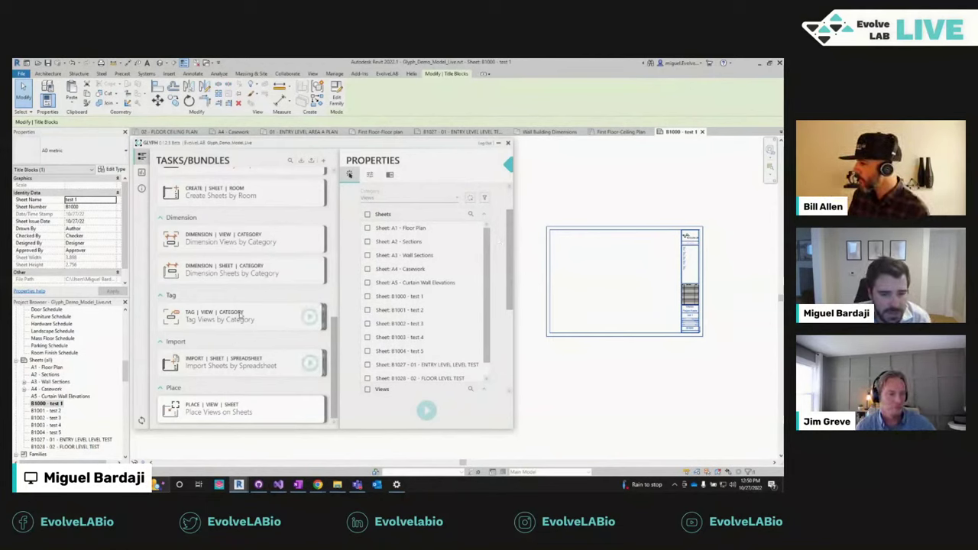
pyautogui.click(306, 316)
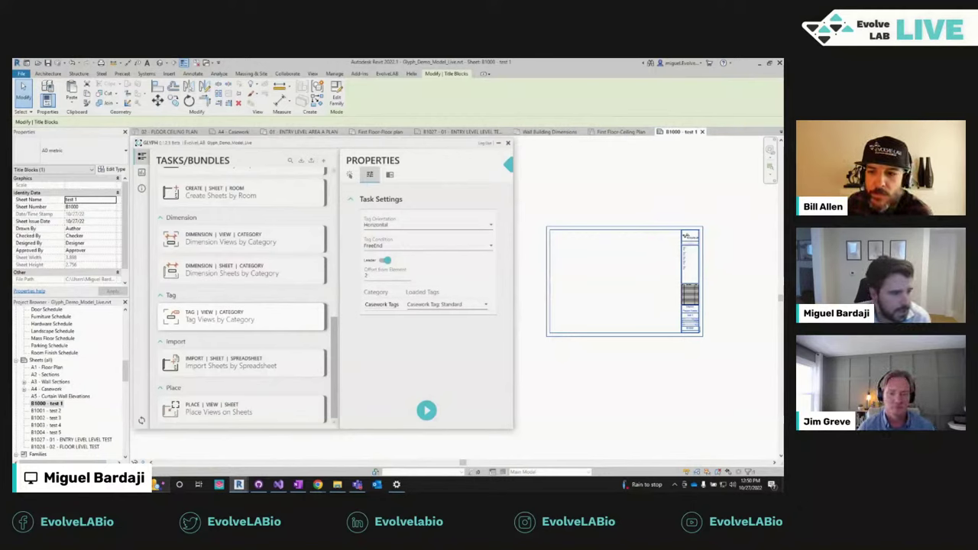
# Step: Keep FreeEnd as the tag condition and deselect the title block
pyautogui.click(399, 245)
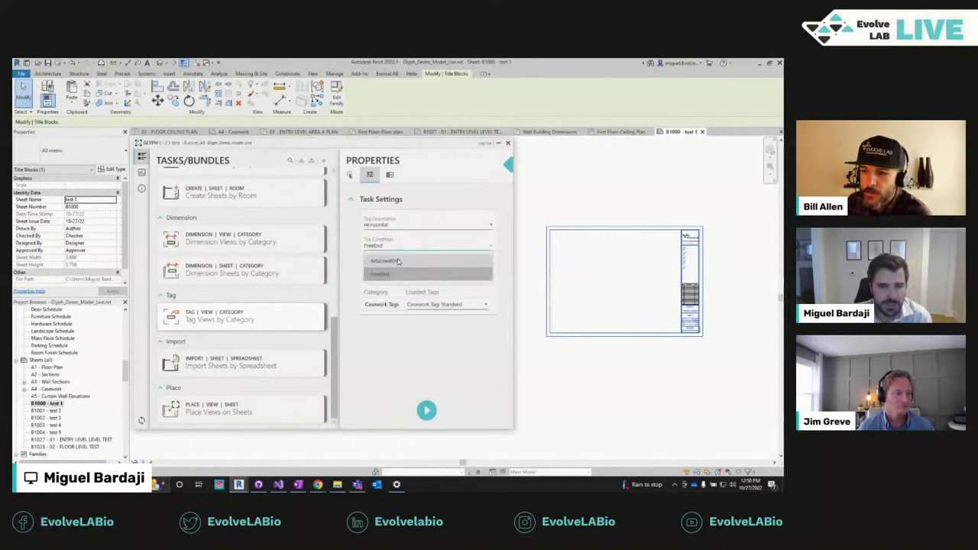
pyautogui.click(391, 273)
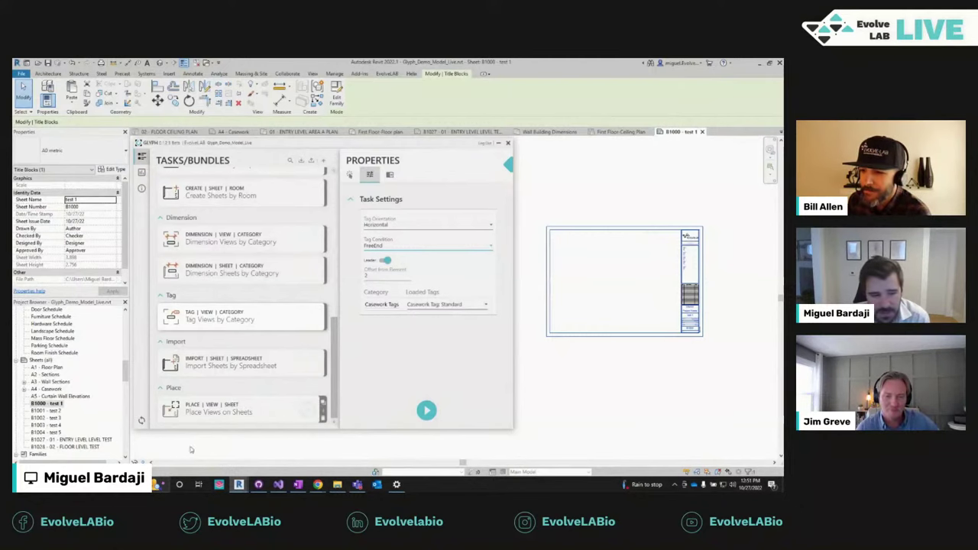
pyautogui.moveTo(127, 372); pyautogui.dragTo(126, 305)
pyautogui.scroll(-1, 619, 351)
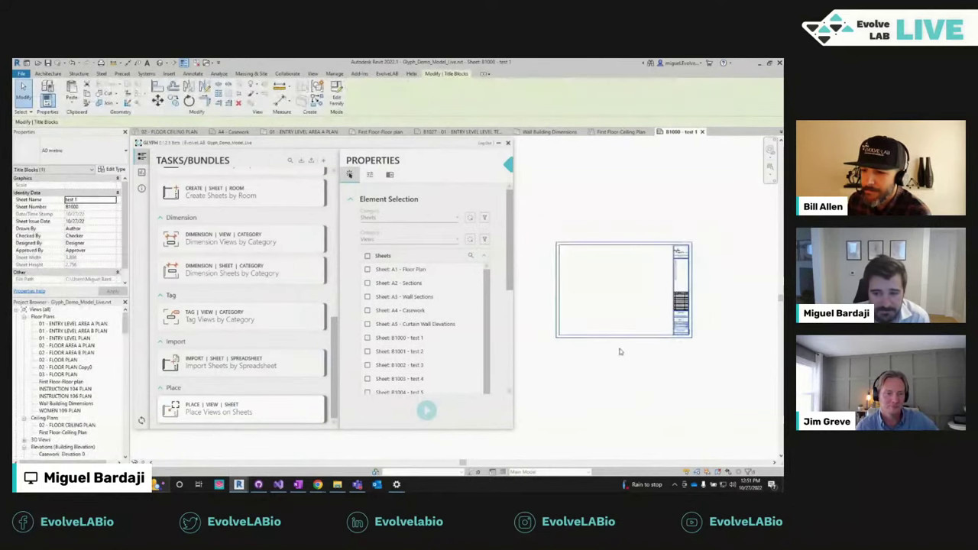
pyautogui.click(619, 351)
pyautogui.scroll(3, 593, 375)
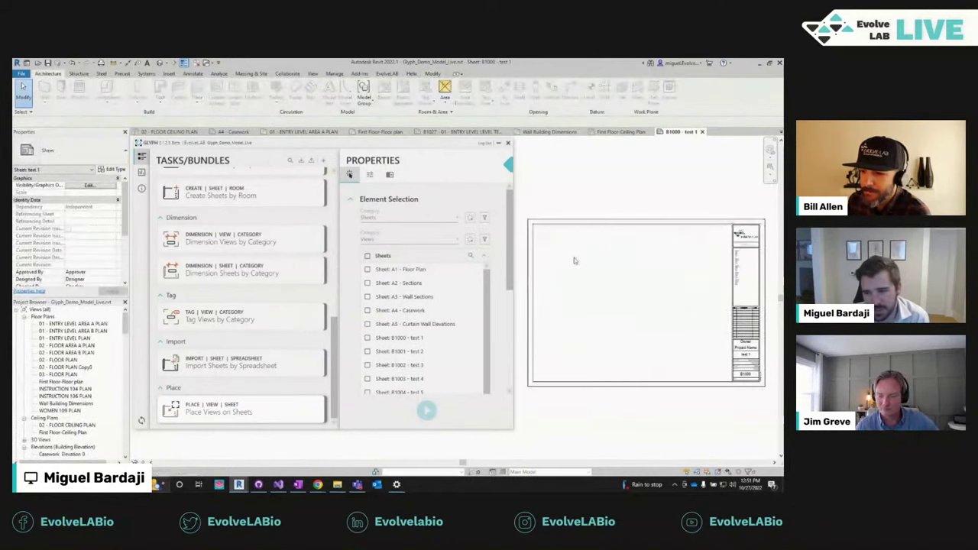
pyautogui.scroll(-2, 578, 259)
pyautogui.moveTo(438, 157); pyautogui.dragTo(428, 156)
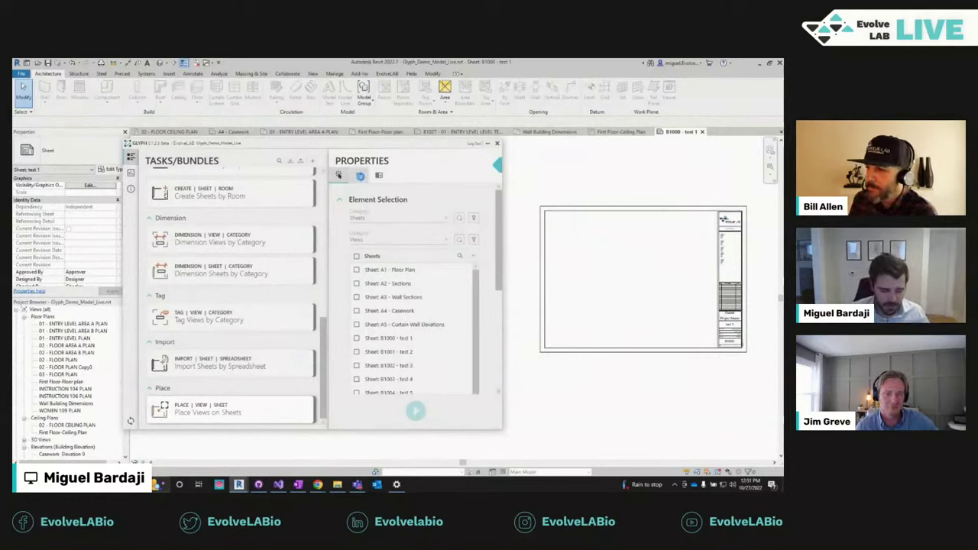
# Step: Open the Place Views on Sheets task's layout settings and select the title block
pyautogui.click(360, 176)
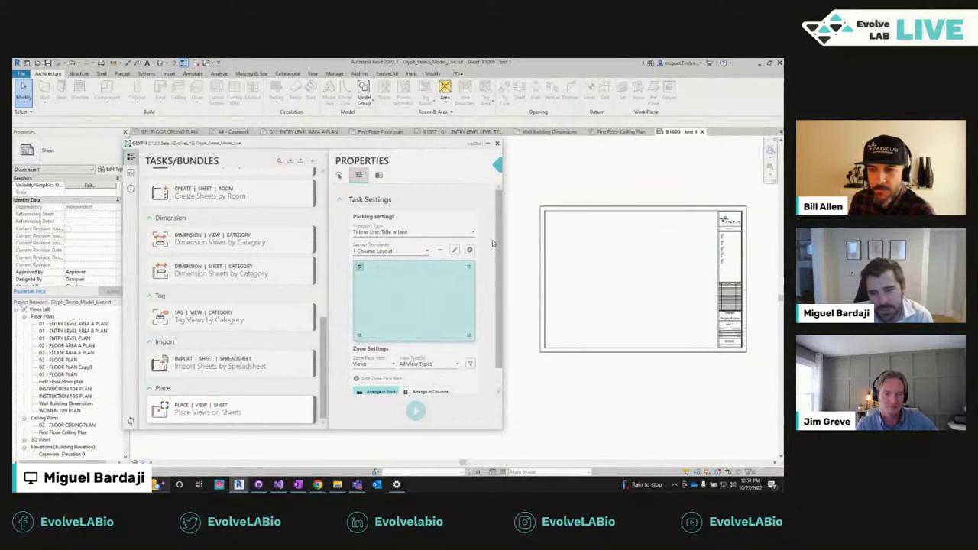
pyautogui.scroll(-1, 492, 243)
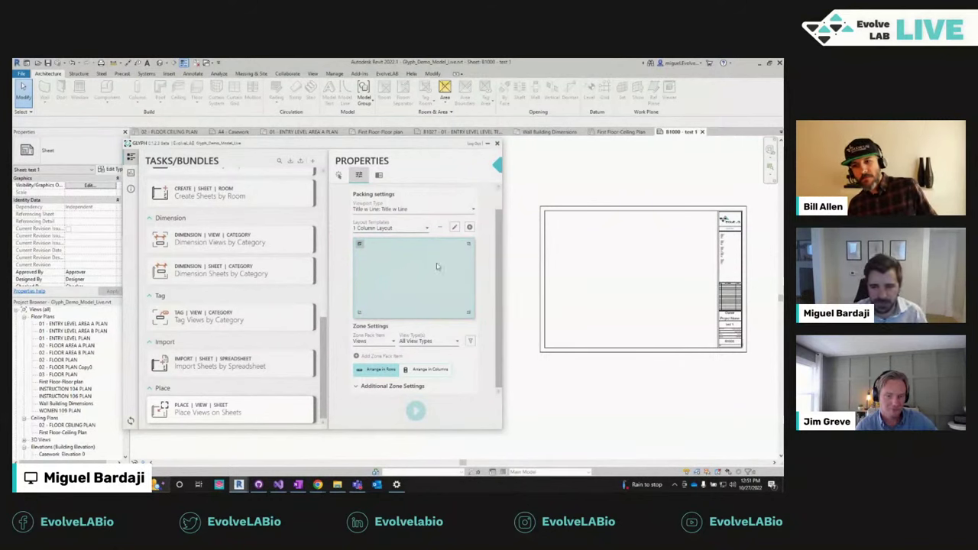
pyautogui.click(650, 212)
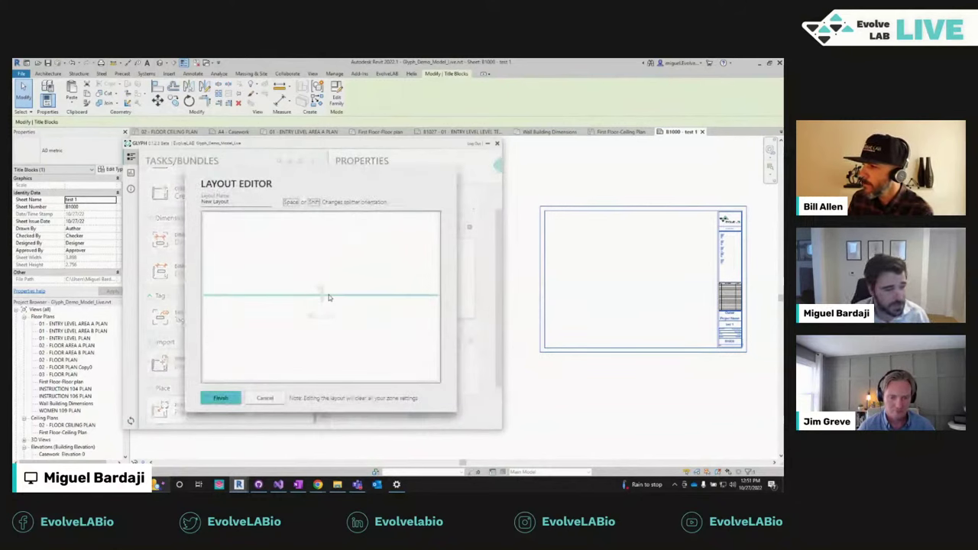
# Step: Split the layout into one full-height right zone and two stacked left zones, then finish it
pyautogui.press('space')
pyautogui.press('space')
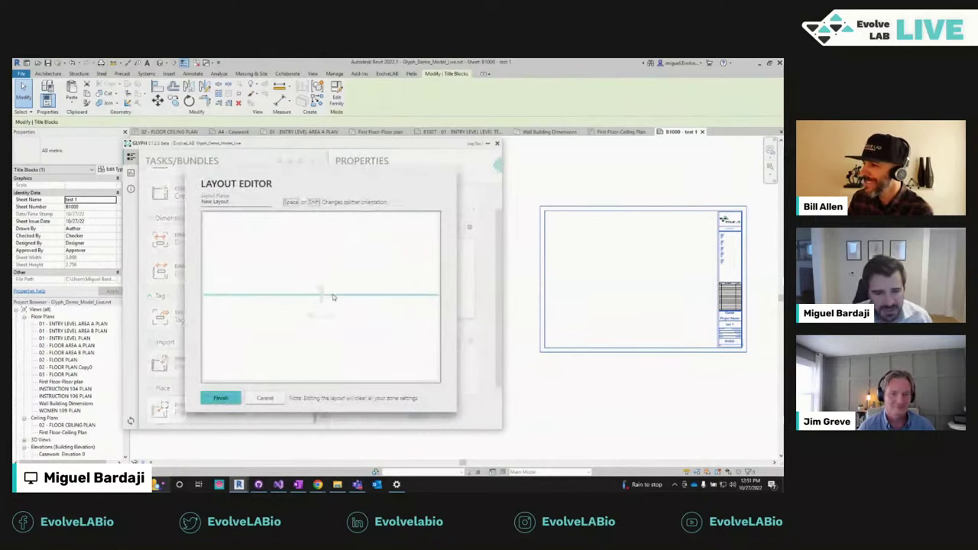
pyautogui.press('space')
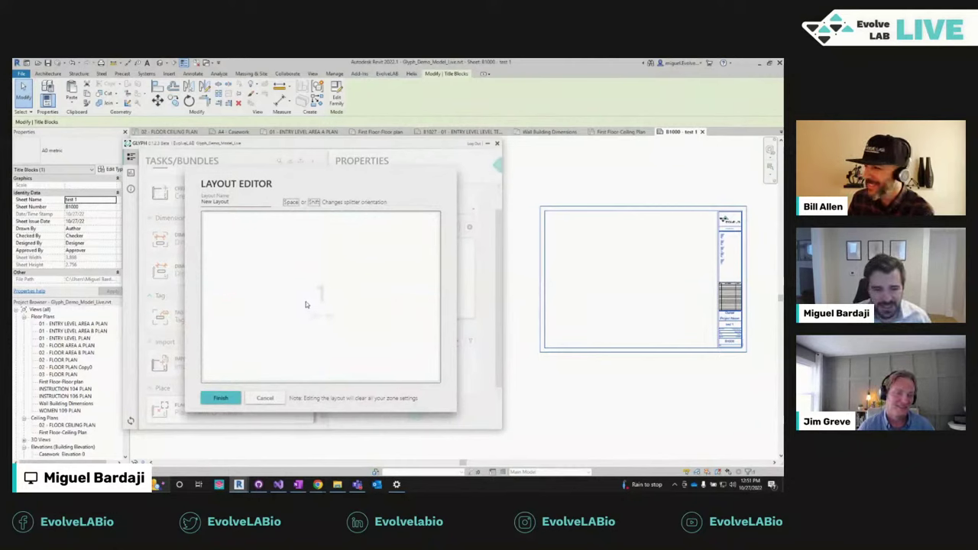
pyautogui.click(353, 359)
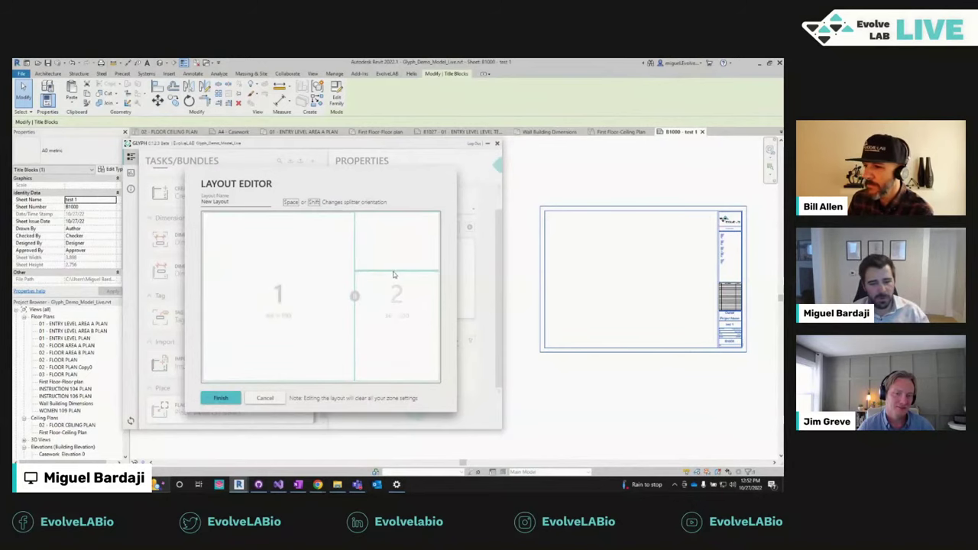
pyautogui.moveTo(355, 296); pyautogui.dragTo(363, 295)
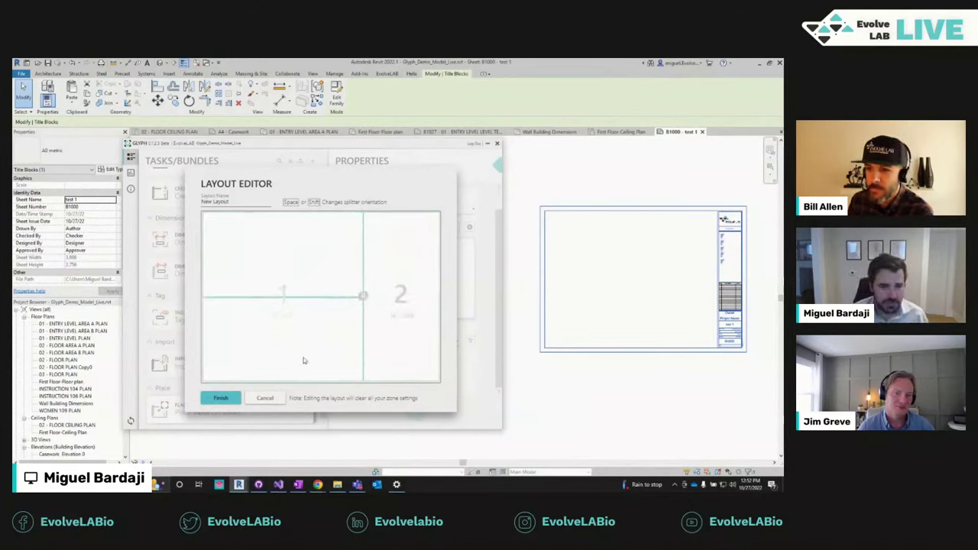
pyautogui.click(294, 295)
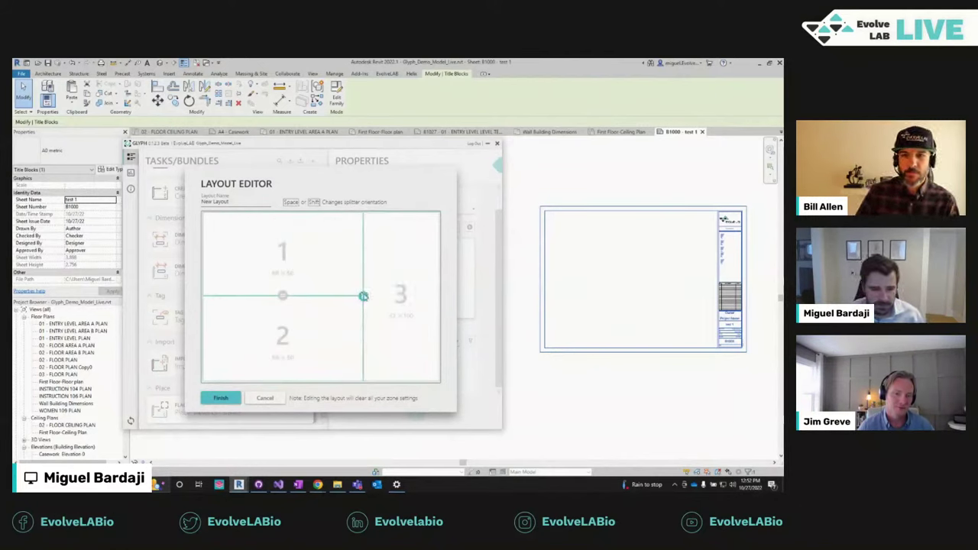
pyautogui.moveTo(363, 296); pyautogui.dragTo(366, 296)
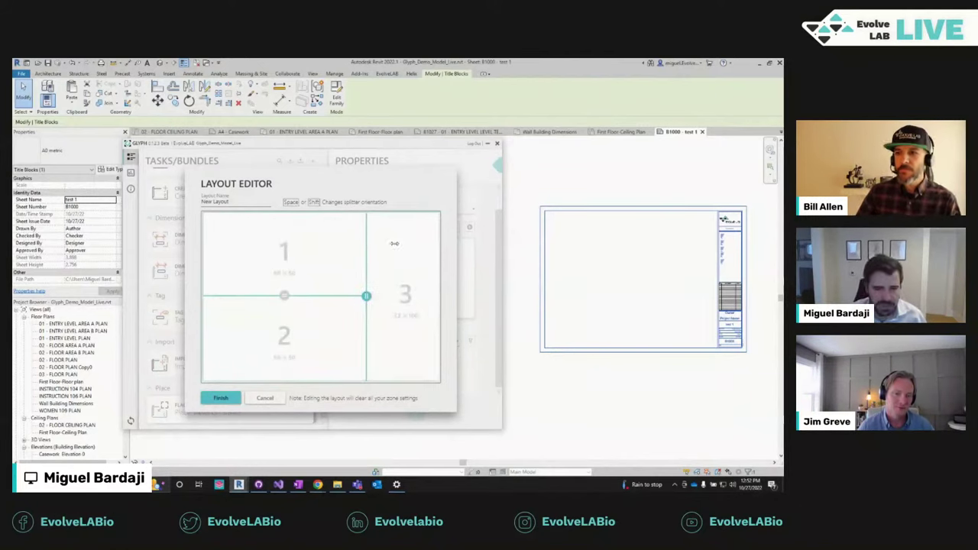
pyautogui.click(231, 401)
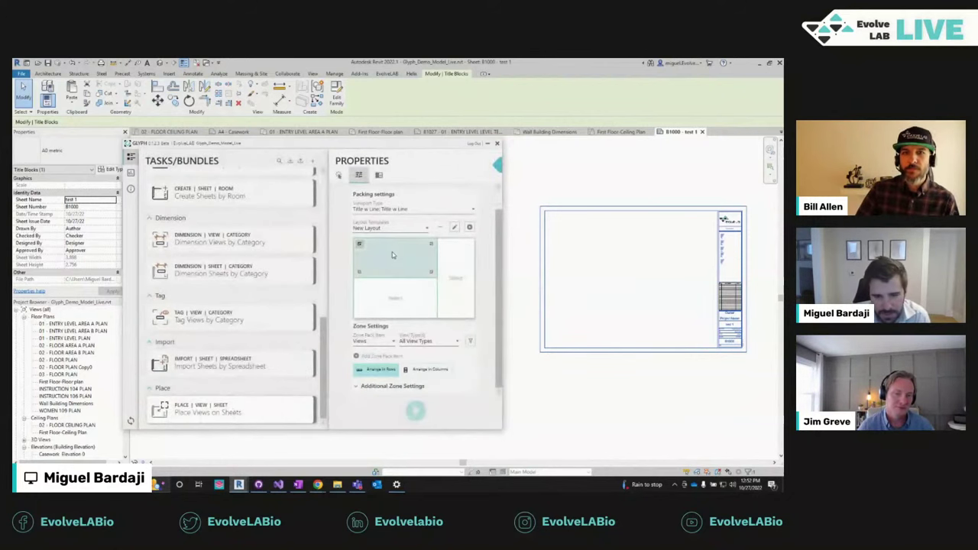
# Step: Limit the lower-left zone's view types to Elevation
pyautogui.click(423, 341)
pyautogui.click(428, 361)
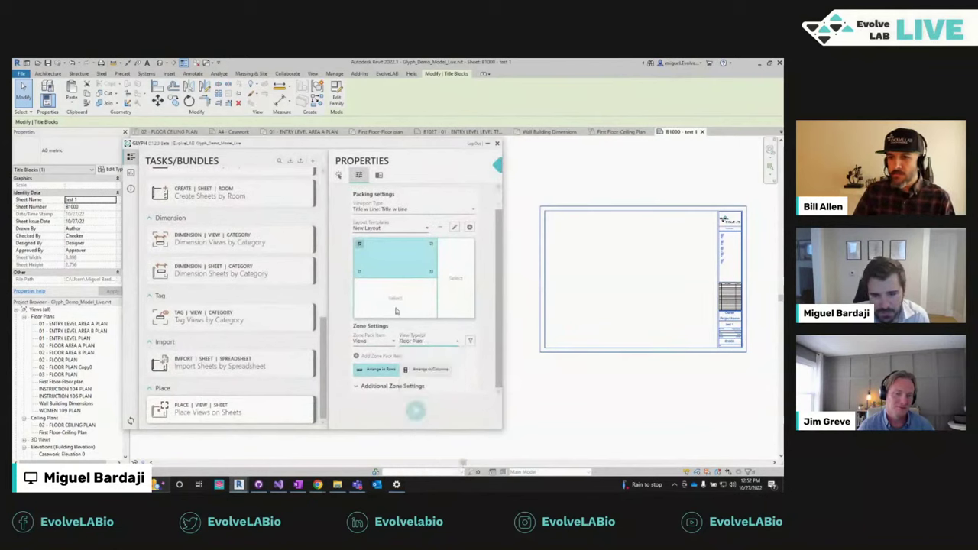
pyautogui.click(424, 342)
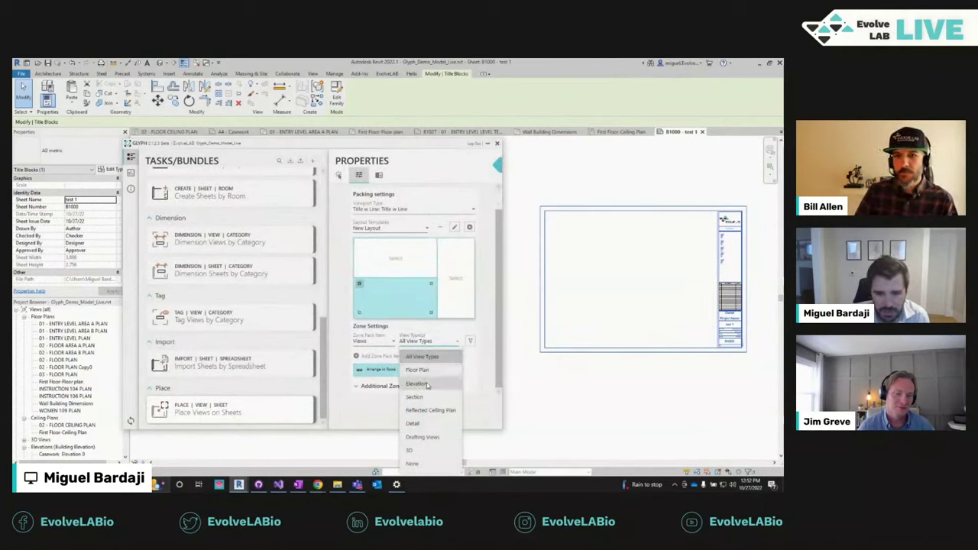
pyautogui.click(418, 384)
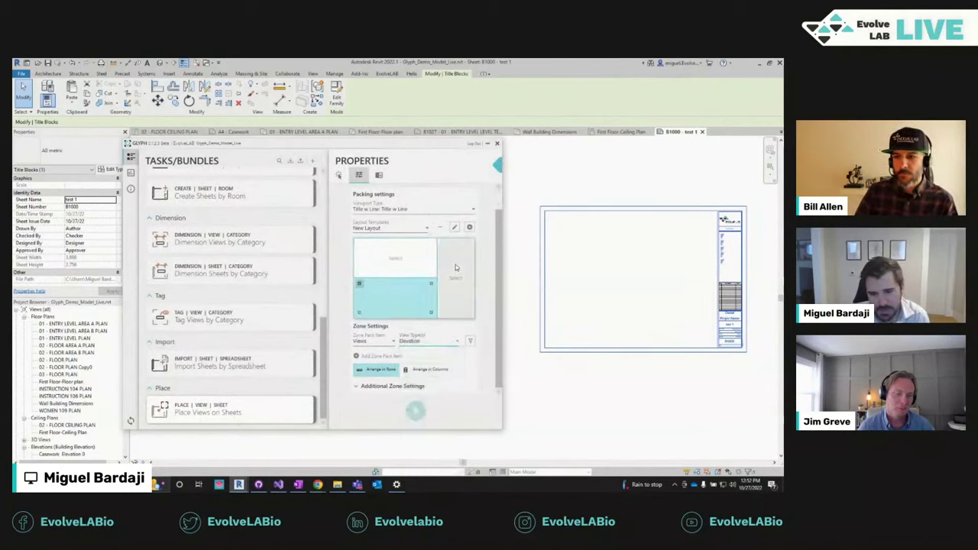
# Step: Make the right zone hold the Floor Plan Notes legend plus Elevation views
pyautogui.click(374, 341)
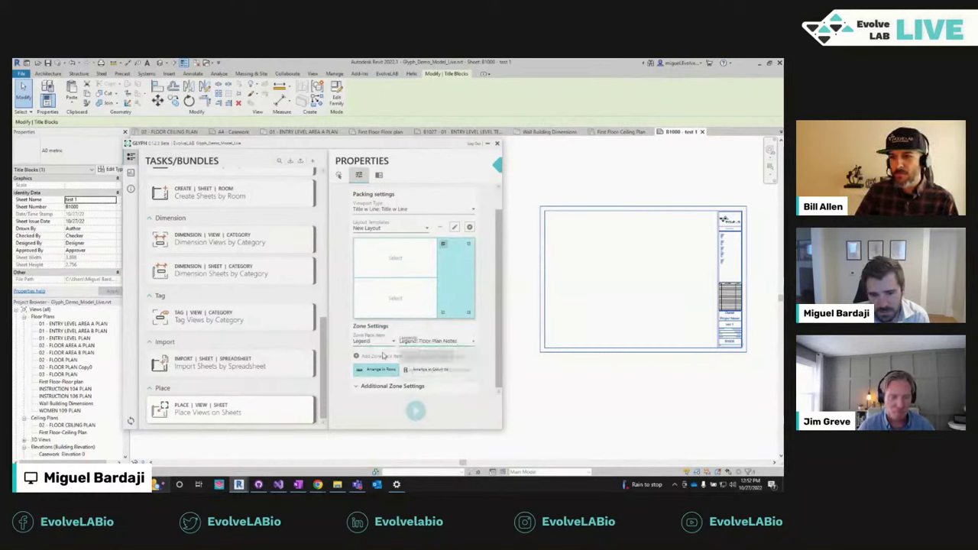
pyautogui.click(425, 359)
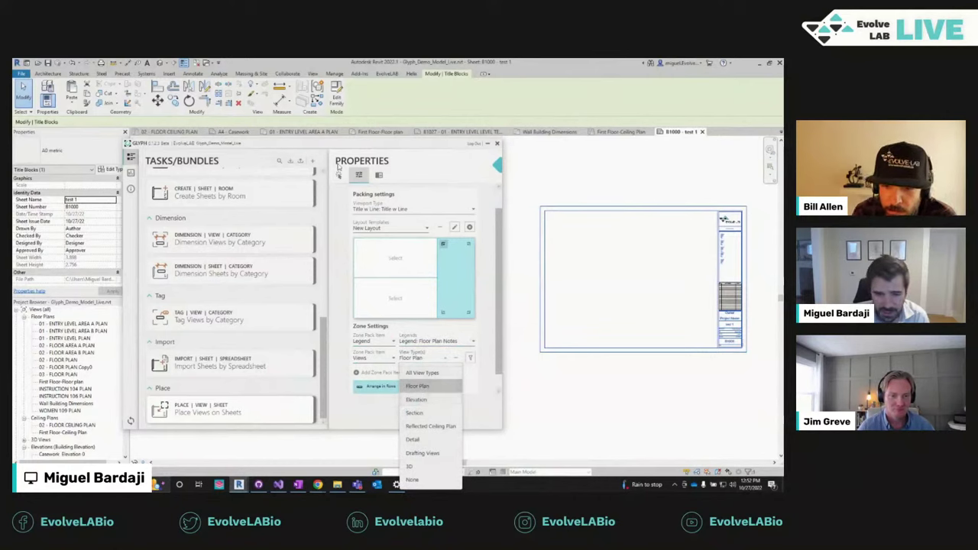
pyautogui.click(416, 399)
pyautogui.scroll(-1, 500, 297)
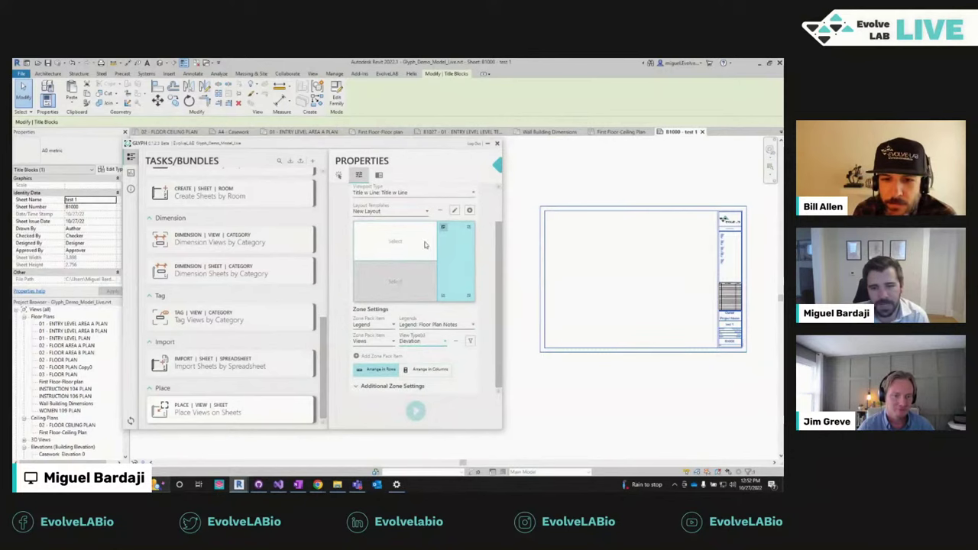
# Step: Review the upper-left and right zone settings, then reposition the Glyph panel slightly lower
pyautogui.click(410, 262)
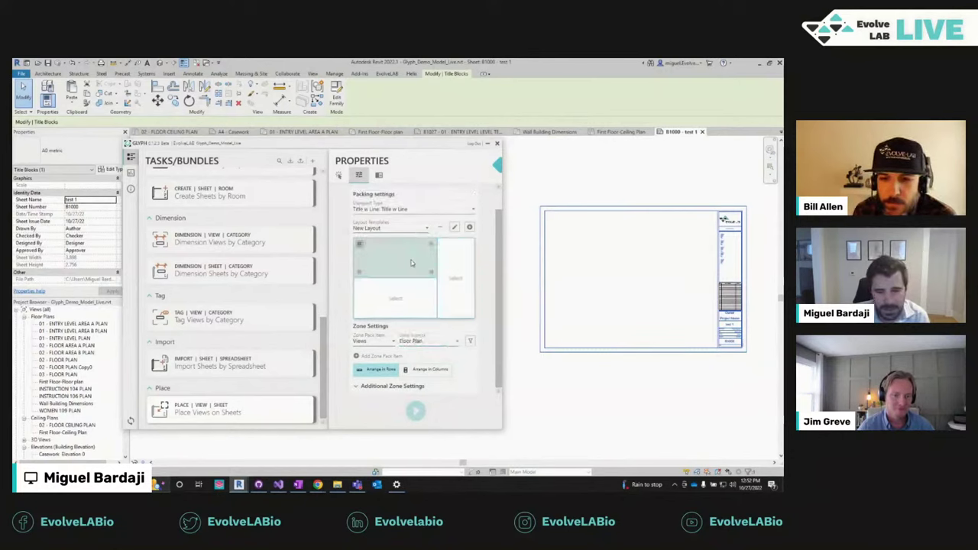
pyautogui.click(455, 277)
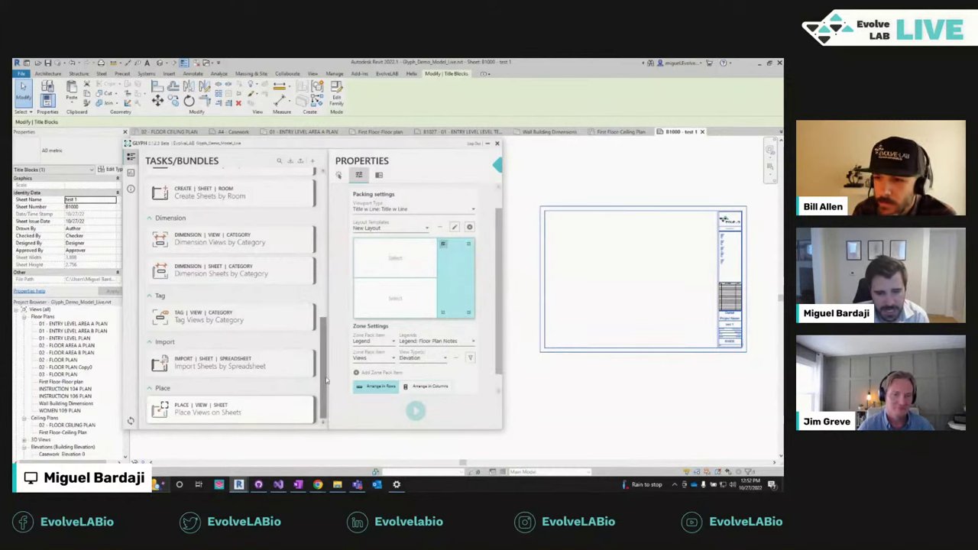
pyautogui.scroll(1, 326, 380)
pyautogui.scroll(-1, 326, 379)
pyautogui.scroll(-1, 414, 340)
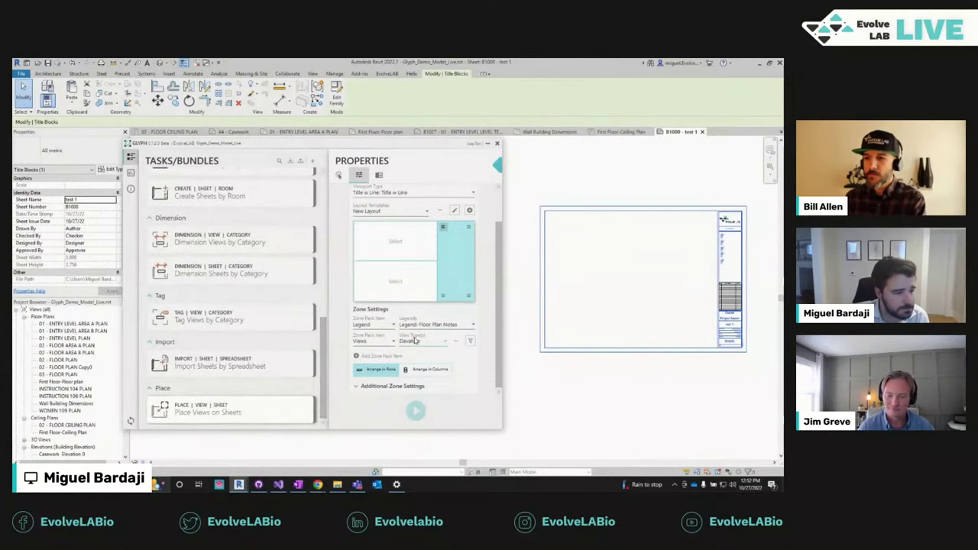
pyautogui.scroll(5, 327, 344)
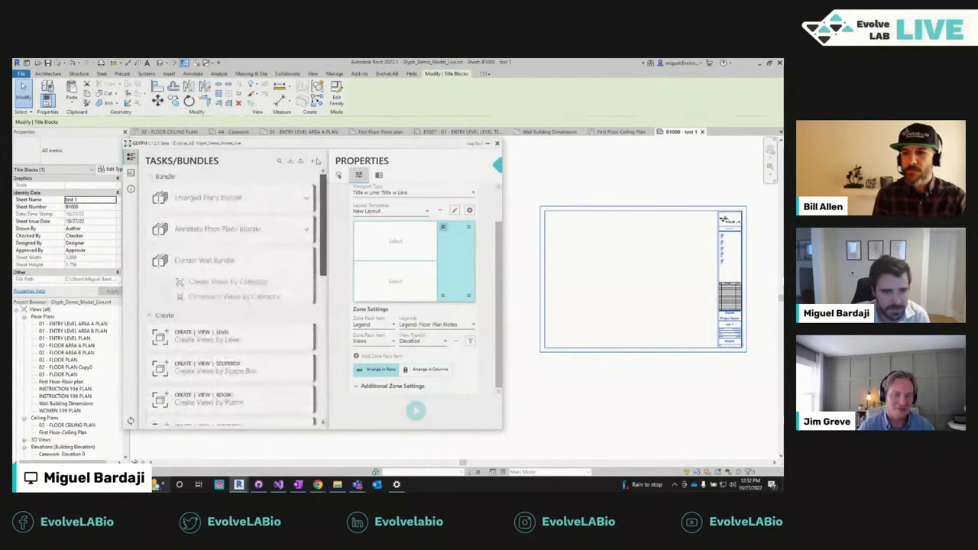
pyautogui.moveTo(321, 147); pyautogui.dragTo(304, 160)
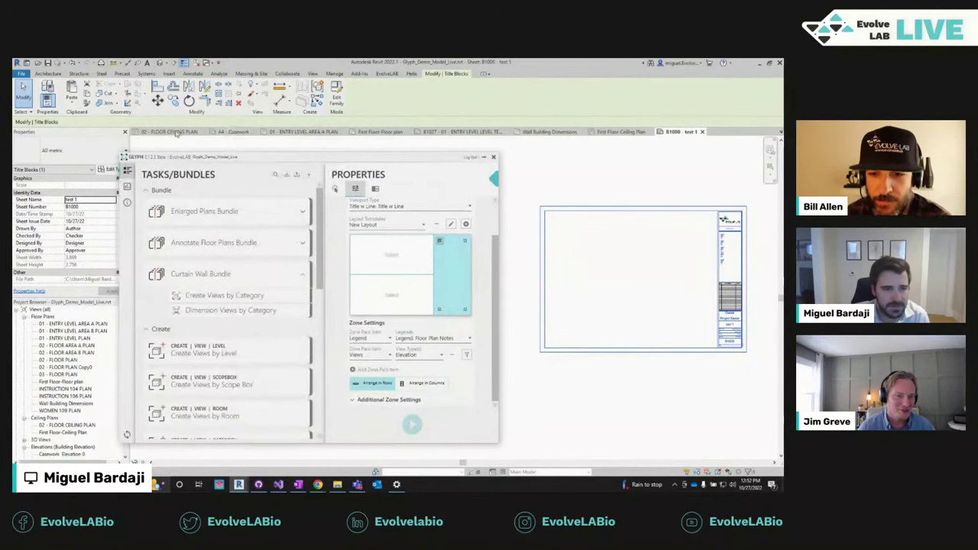
# Step: Delete the INSTRUCTION 106 callout and its plan view from the First Floor plan
pyautogui.click(330, 133)
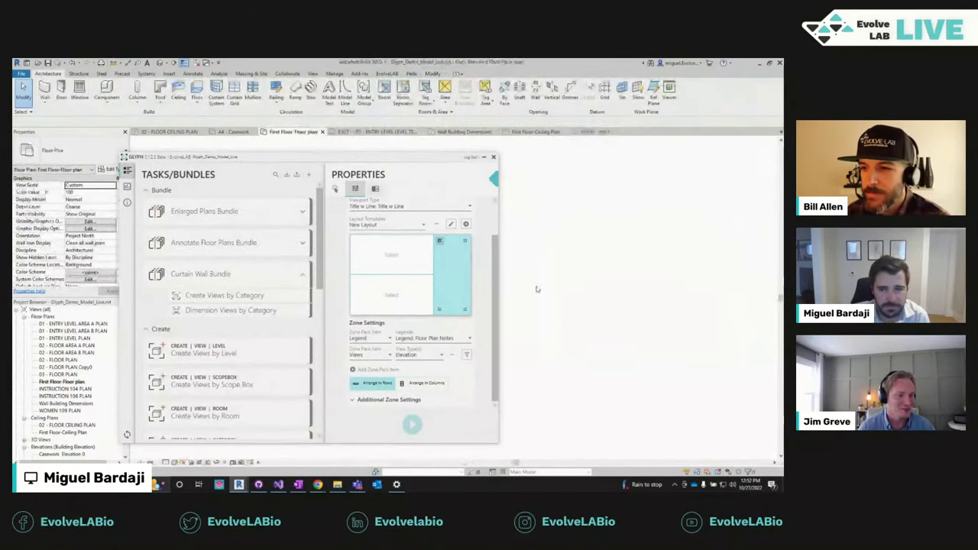
pyautogui.scroll(5, 571, 336)
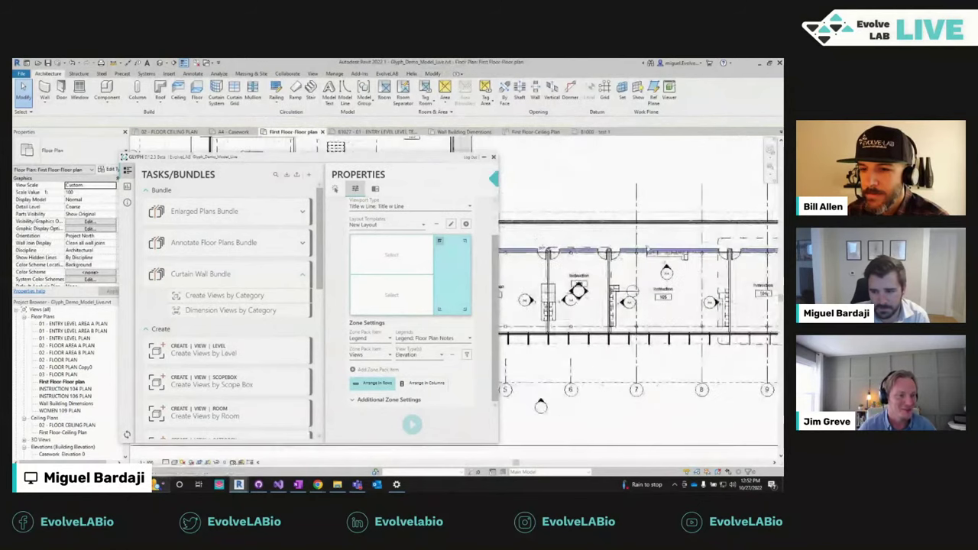
pyautogui.click(620, 291)
pyautogui.press('Delete')
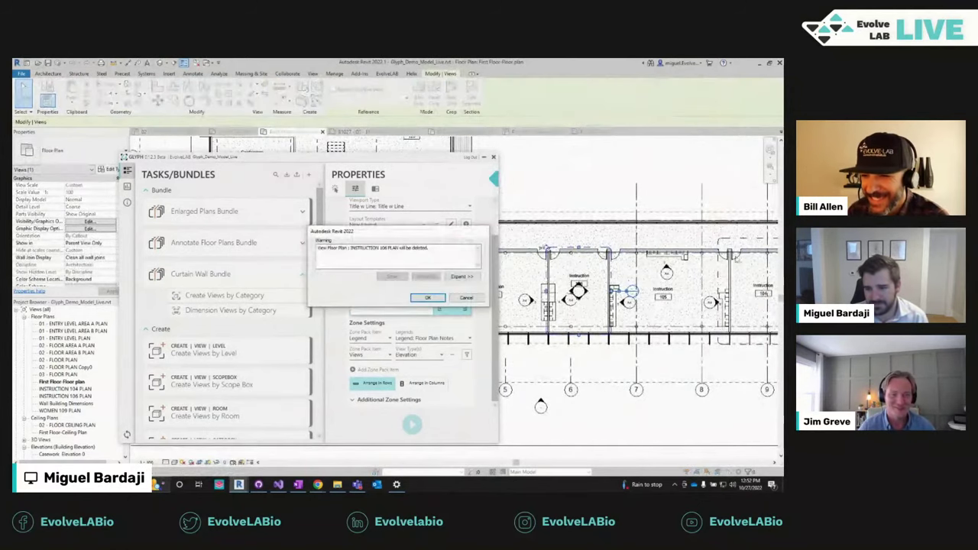
pyautogui.click(428, 297)
# Step: Delete the INSTRUCTION 104 callout and an elevation marker, confirming each deletion
pyautogui.moveTo(748, 242); pyautogui.dragTo(682, 239, button='middle')
pyautogui.click(756, 288)
pyautogui.press('Delete')
pyautogui.click(465, 299)
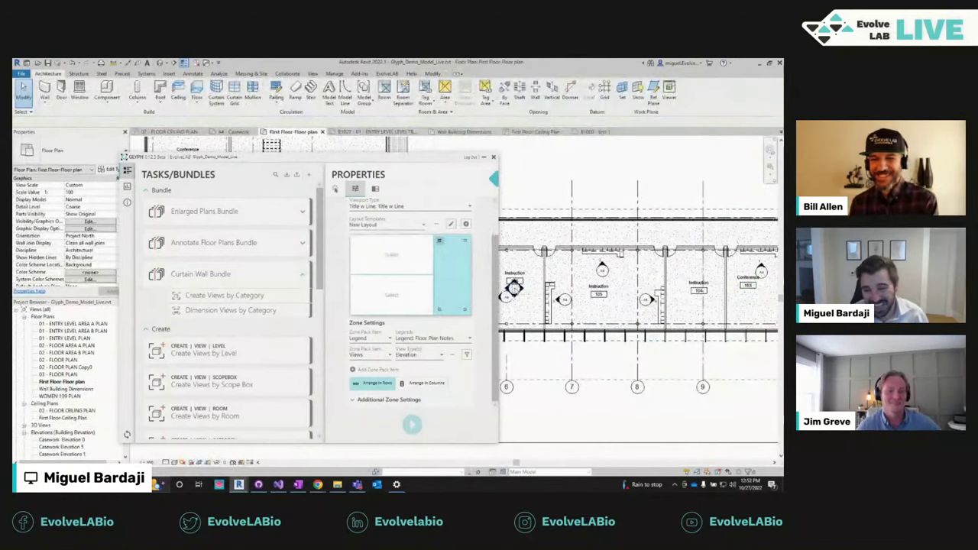
pyautogui.click(513, 288)
pyautogui.press('Delete')
pyautogui.click(444, 299)
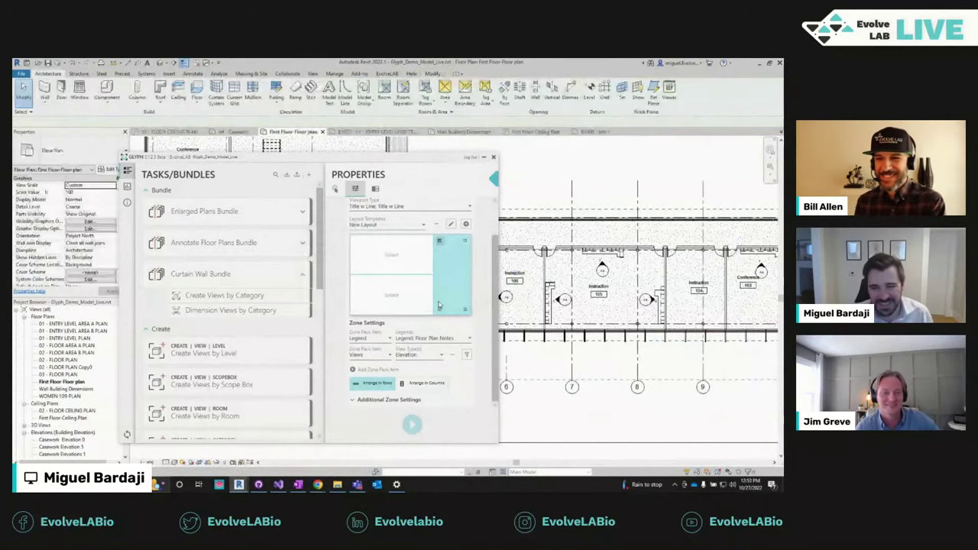
# Step: Expand the Enlarged Plans Bundle to reveal its Create Views by Room task
pyautogui.moveTo(344, 157); pyautogui.dragTo(324, 154)
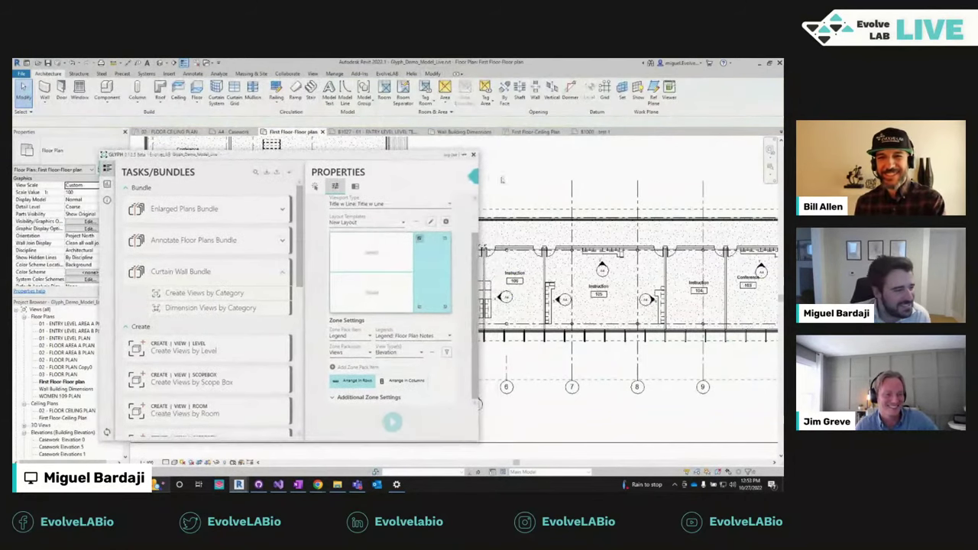
pyautogui.moveTo(531, 197); pyautogui.dragTo(562, 184, button='middle')
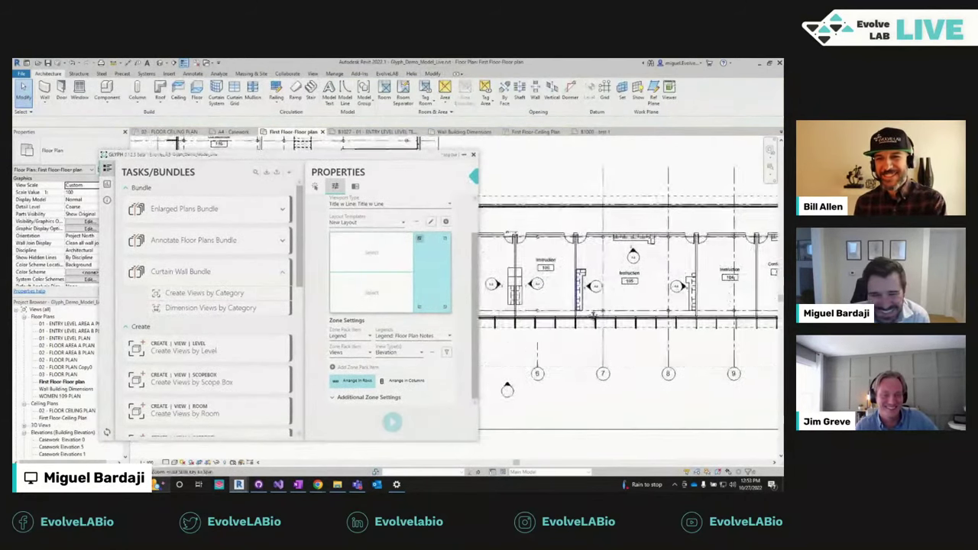
pyautogui.click(229, 212)
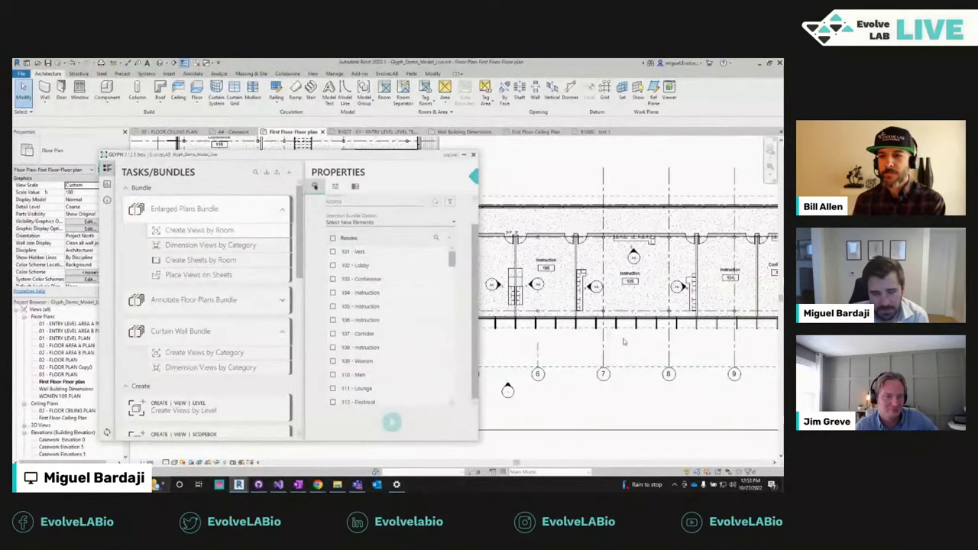
pyautogui.moveTo(187, 233)
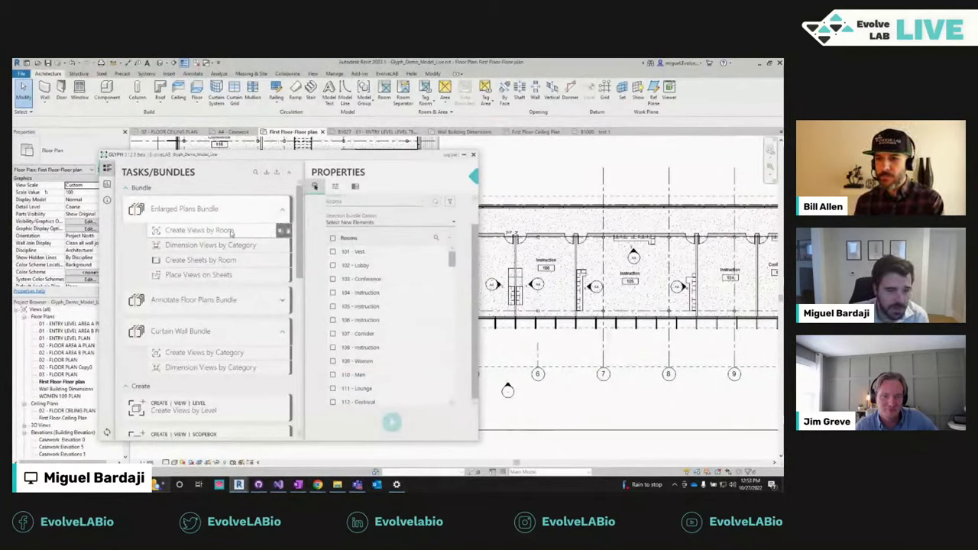
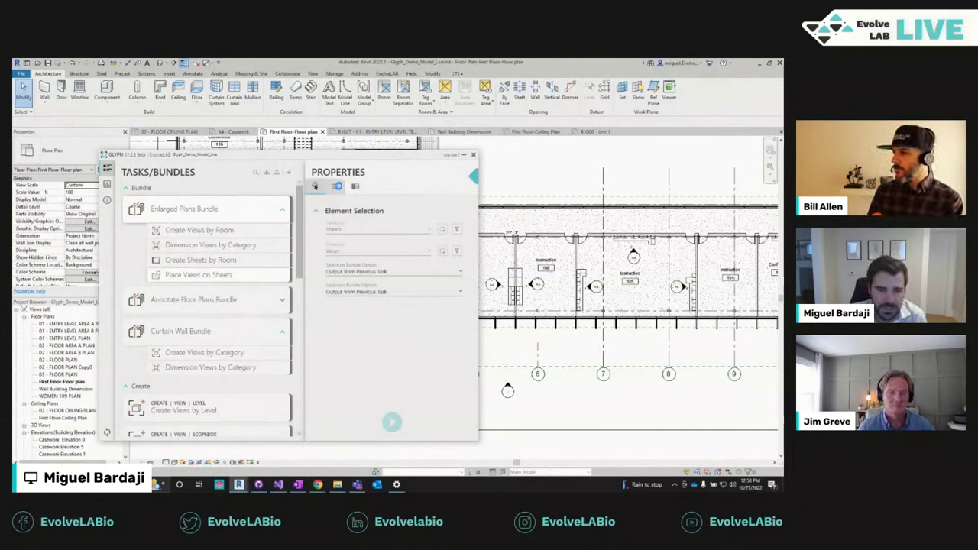
# Step: Run Glyph's Create Views by Room task on the picked rooms 110 Men and 106 Instruction
pyautogui.click(337, 186)
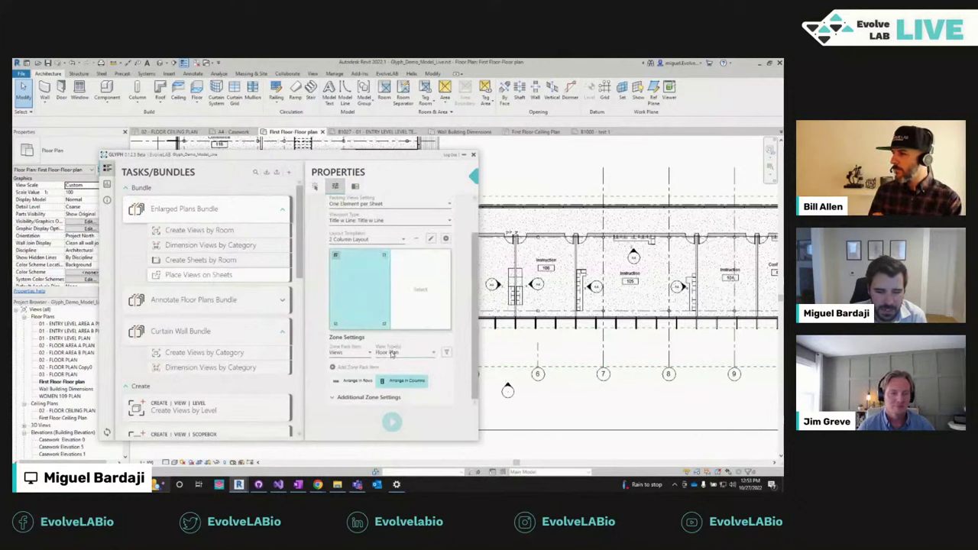
pyautogui.scroll(-1, 392, 353)
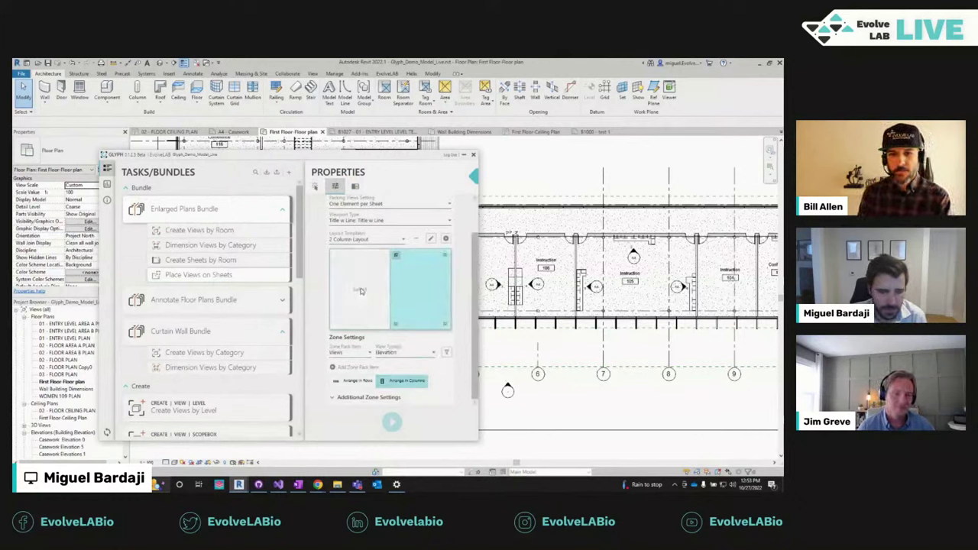
pyautogui.click(218, 231)
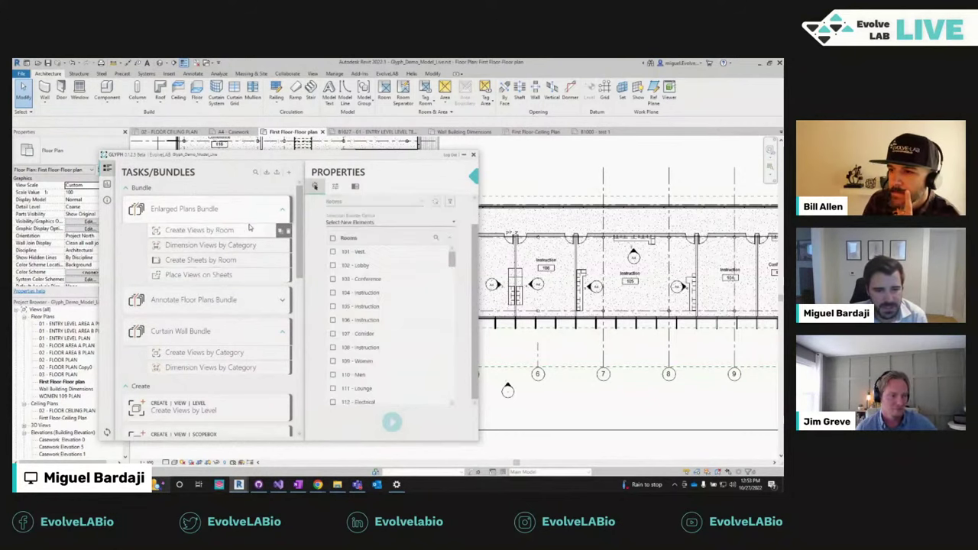
pyautogui.click(435, 203)
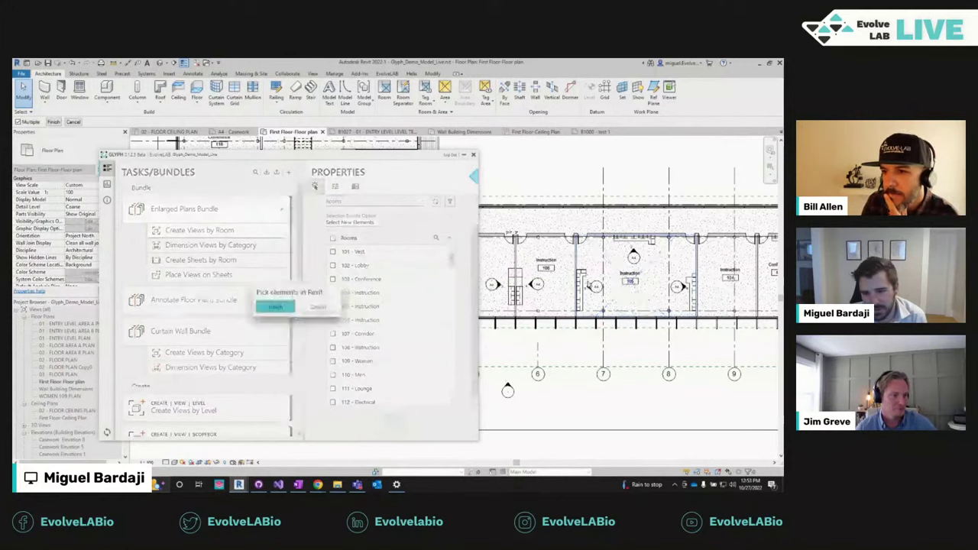
pyautogui.scroll(-2, 569, 275)
pyautogui.moveTo(565, 269); pyautogui.dragTo(729, 282, button='middle')
pyautogui.click(571, 283)
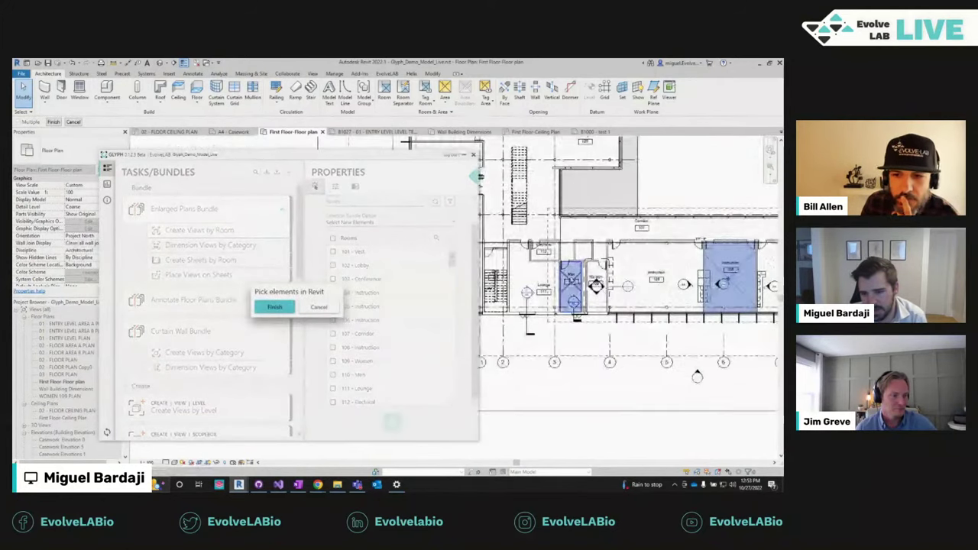
pyautogui.click(274, 306)
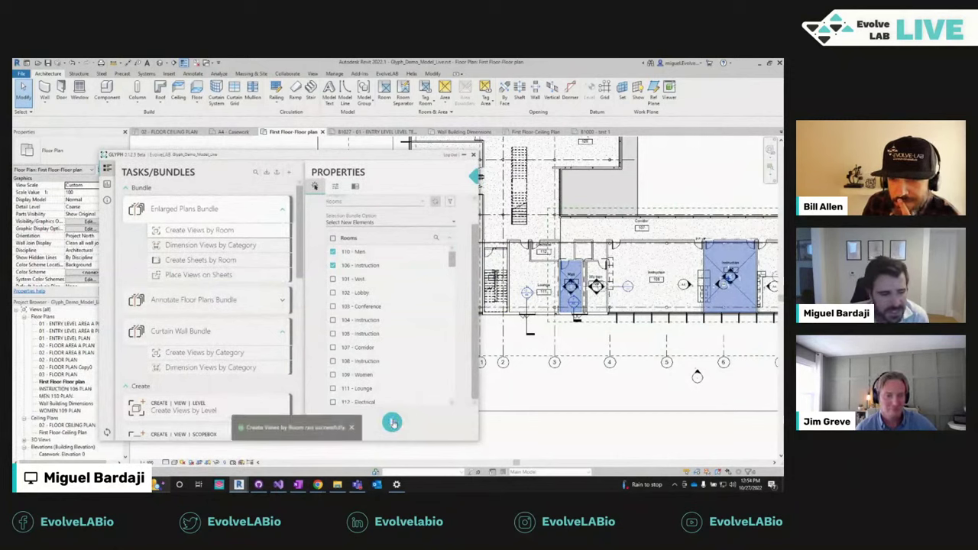
# Step: Reposition the Glyph window and inspect the restroom area of the floor plan
pyautogui.moveTo(352, 158); pyautogui.dragTo(366, 147)
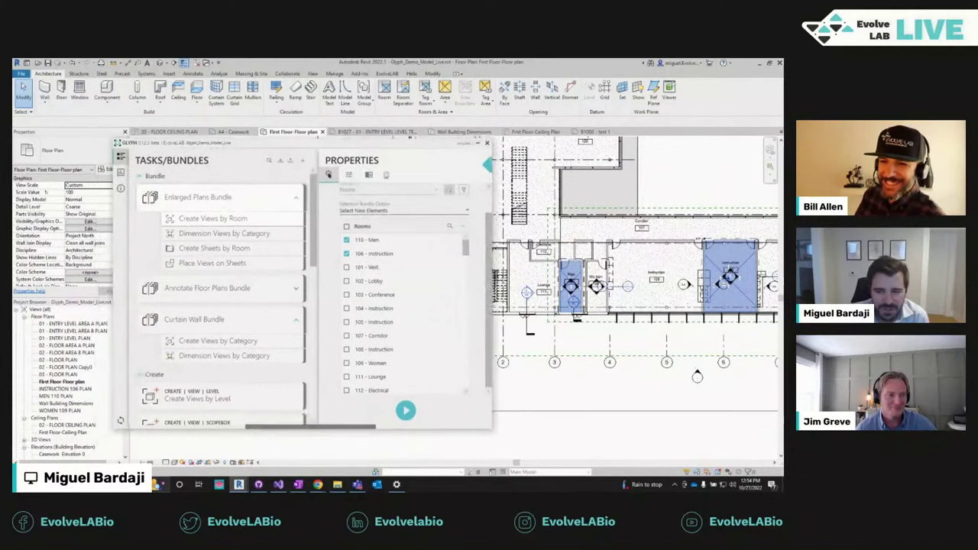
pyautogui.scroll(3, 558, 273)
pyautogui.click(565, 277)
pyautogui.click(571, 245)
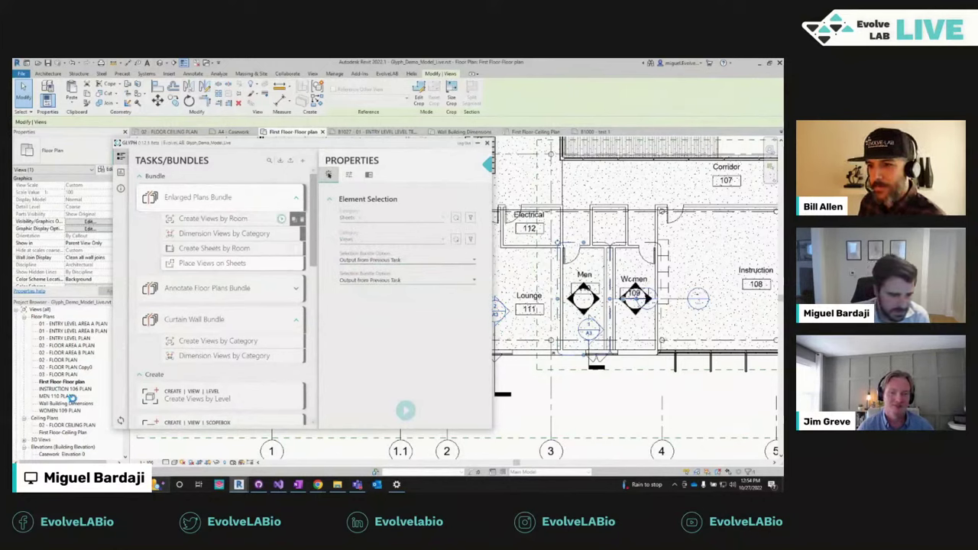
pyautogui.scroll(-10, 55, 402)
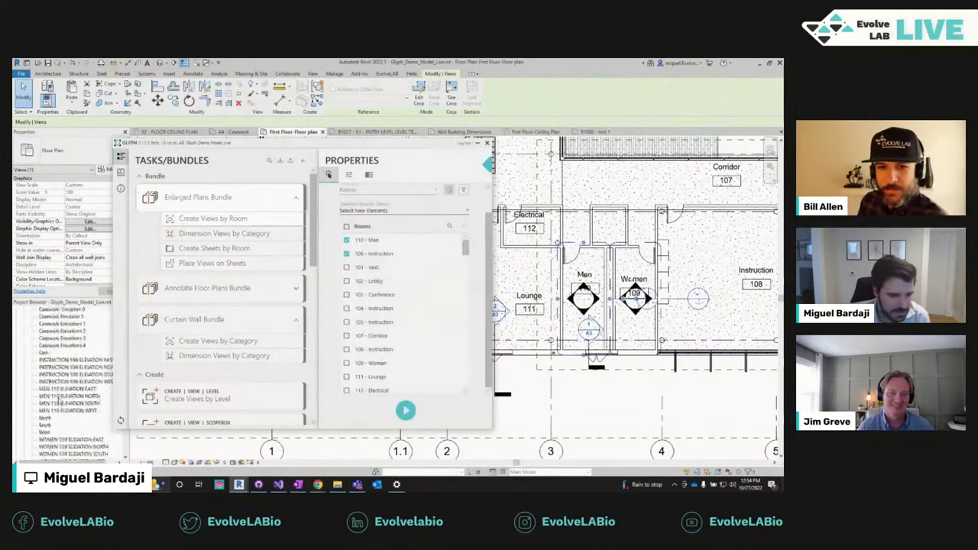
pyautogui.scroll(-8, 51, 410)
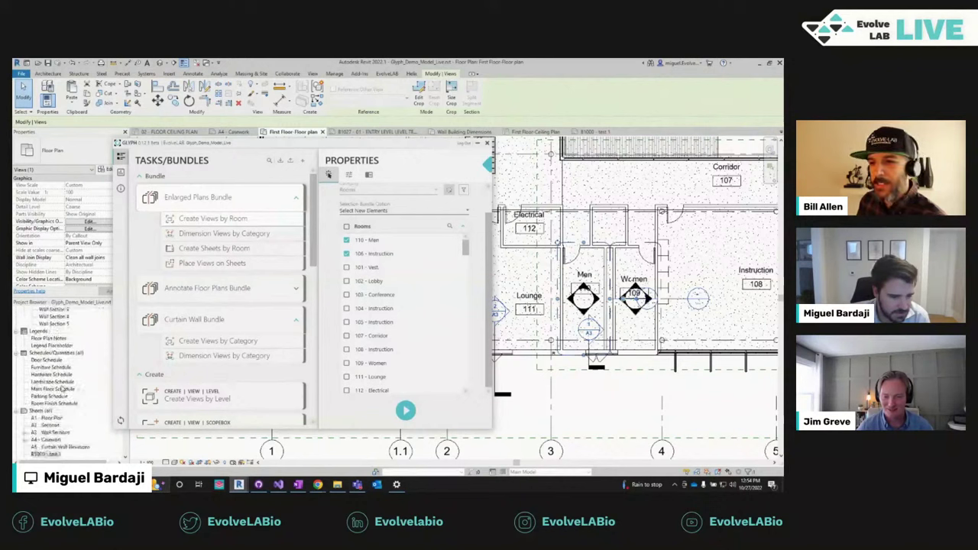
pyautogui.scroll(-2, 107, 413)
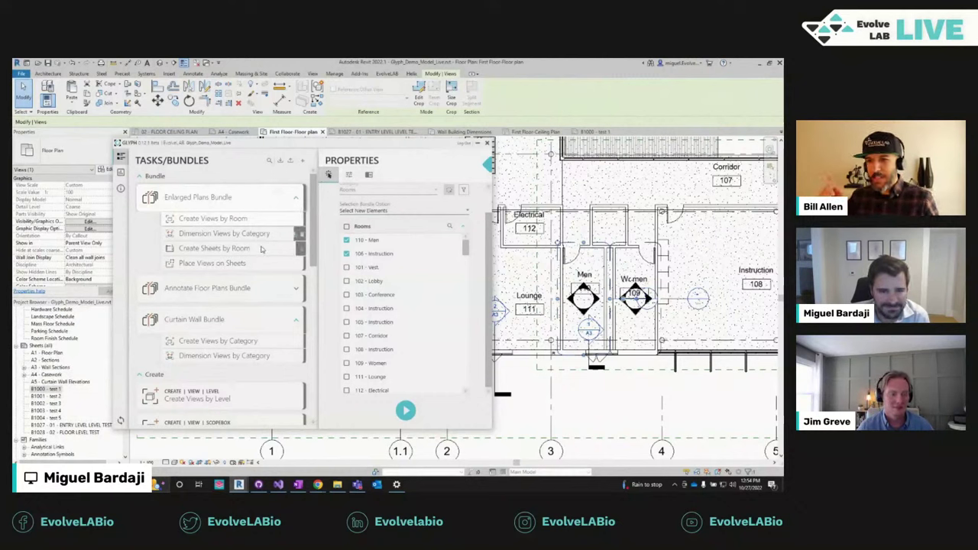
pyautogui.scroll(1, 483, 248)
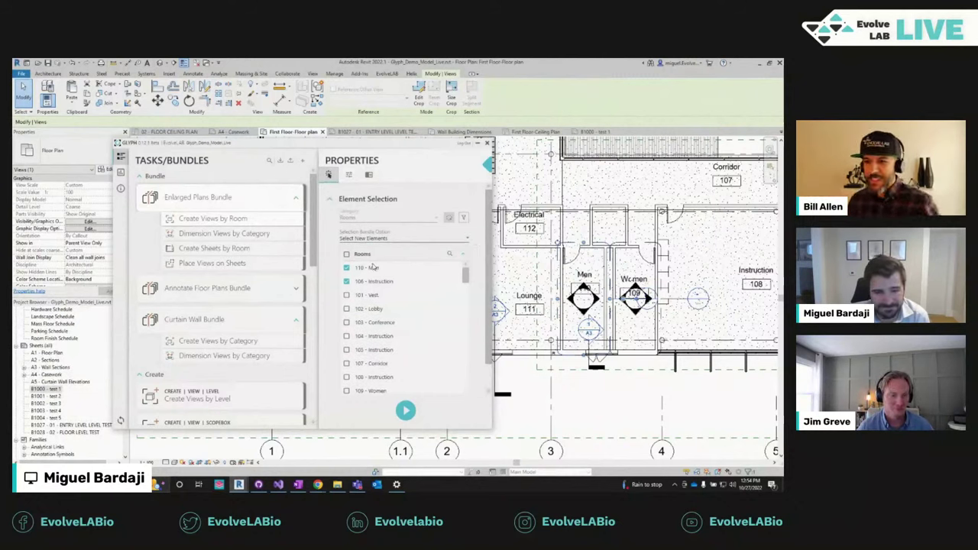
# Step: Undo Create Views By Room from the Quick Access Toolbar's undo list
pyautogui.click(78, 63)
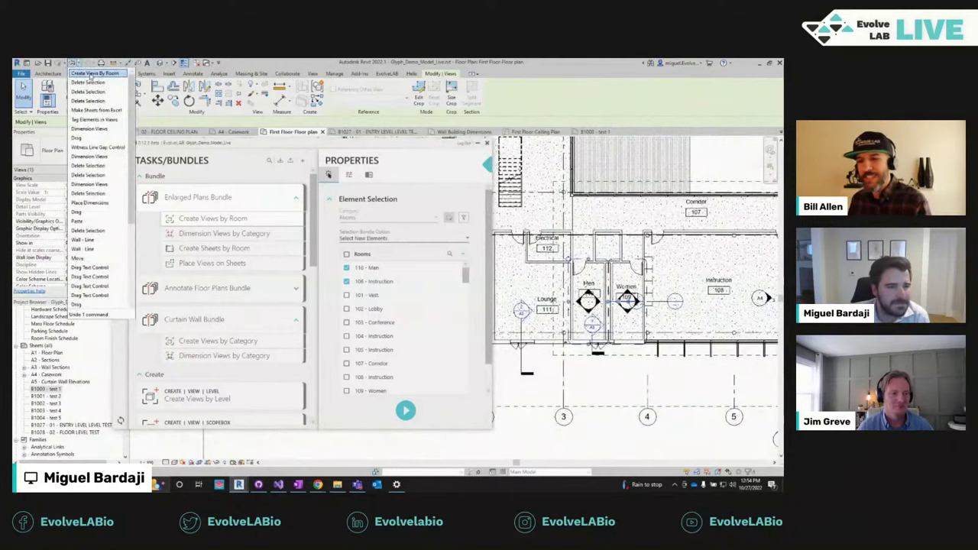
pyautogui.click(93, 74)
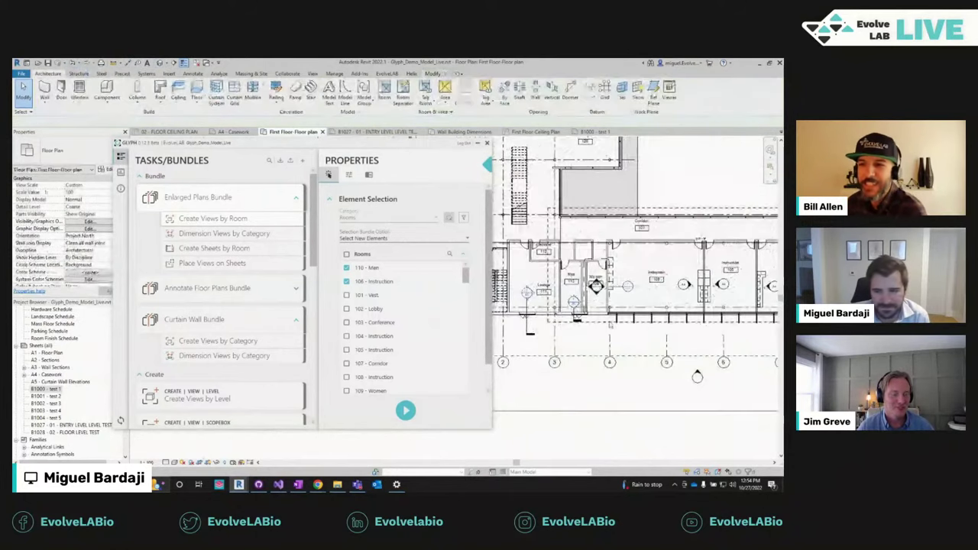
pyautogui.click(220, 252)
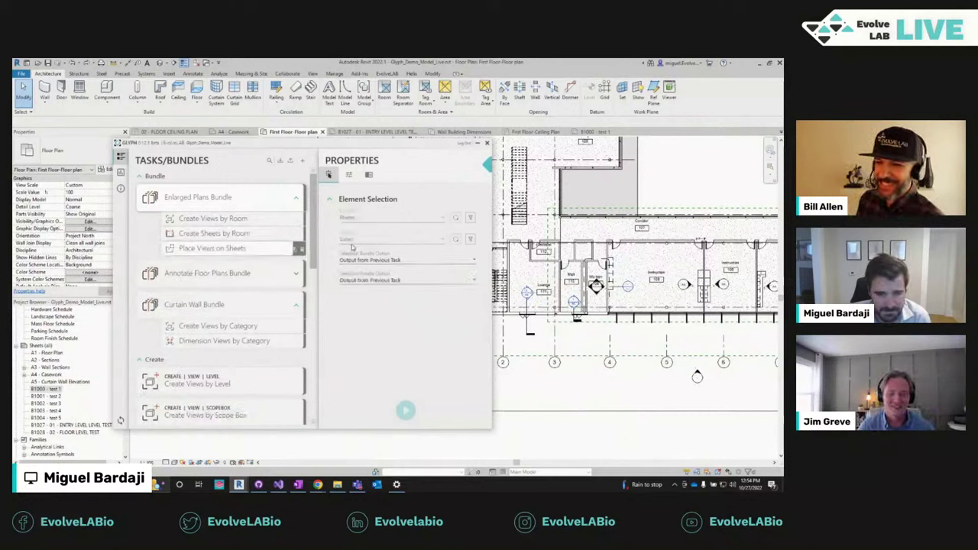
# Step: Select Place Views on Sheets and Create Views by Room, then run the Enlarged Plans Bundle
pyautogui.click(229, 249)
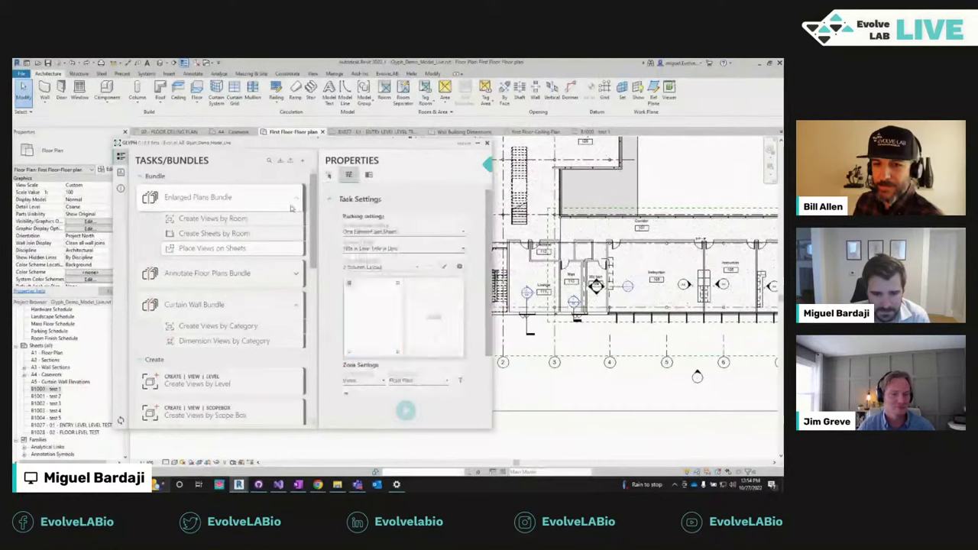
pyautogui.scroll(-1, 352, 248)
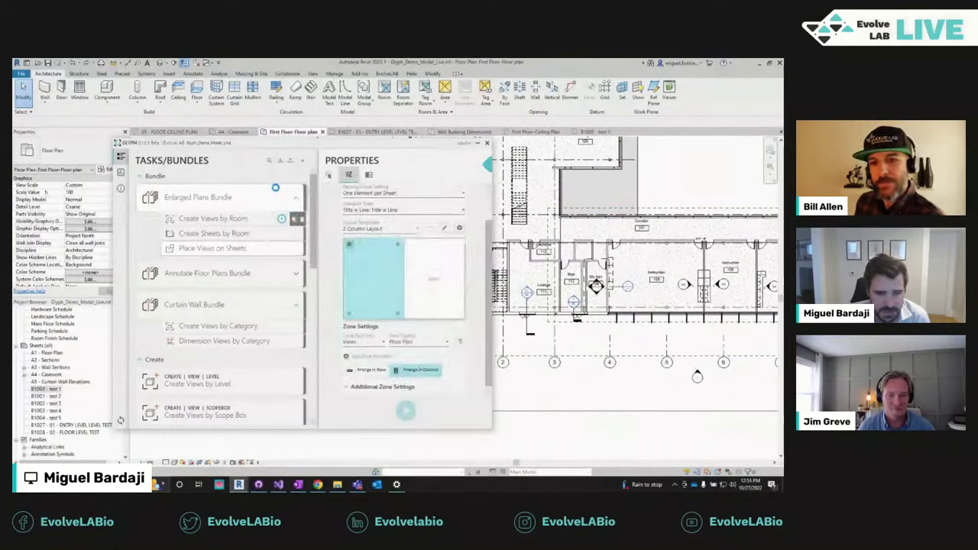
pyautogui.click(272, 194)
pyautogui.click(275, 198)
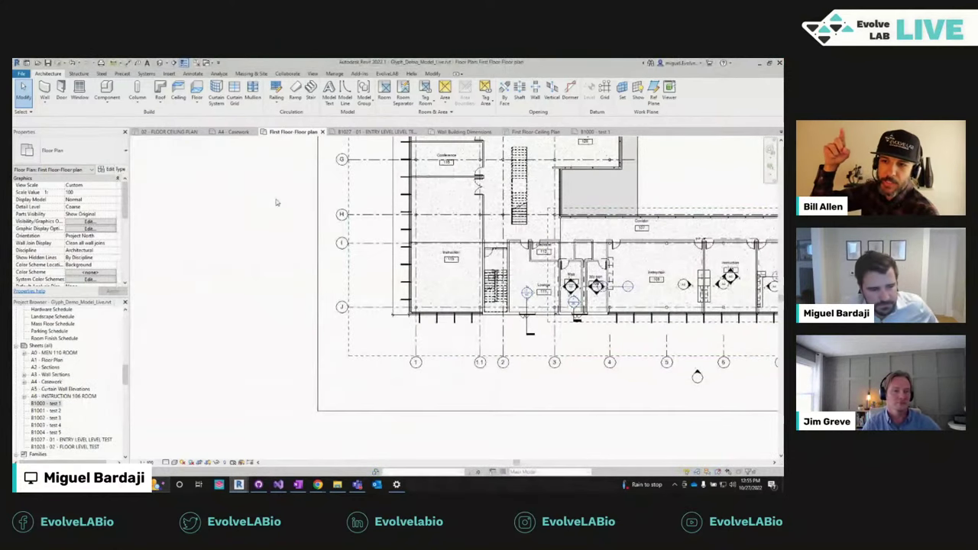
# Step: Bring the Glyph window forward and start the Enlarged Plans Bundle
pyautogui.moveTo(238, 485)
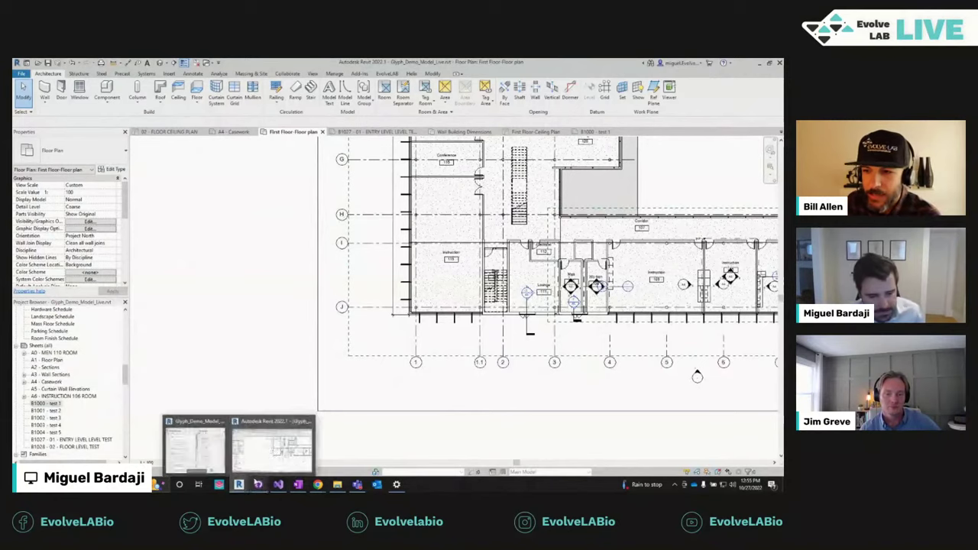
pyautogui.click(274, 452)
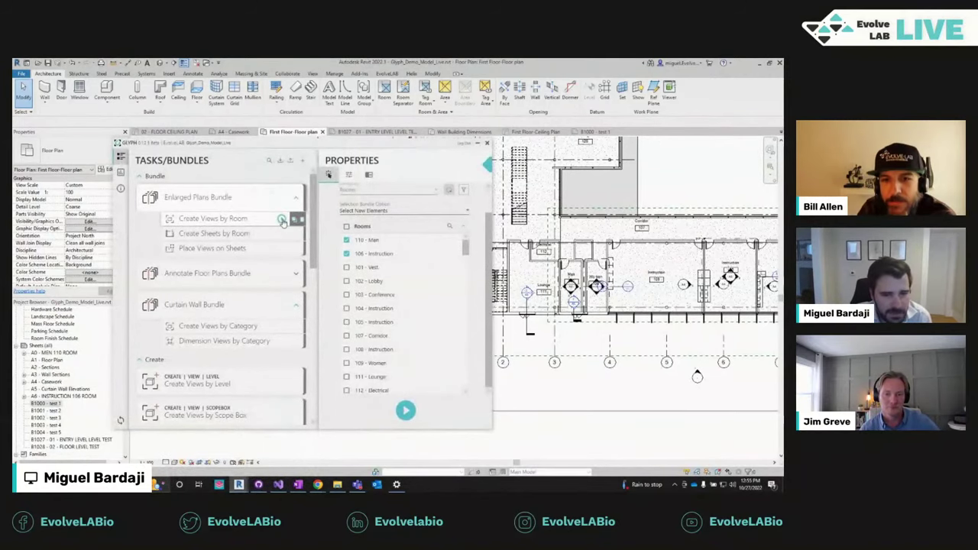
pyautogui.click(405, 412)
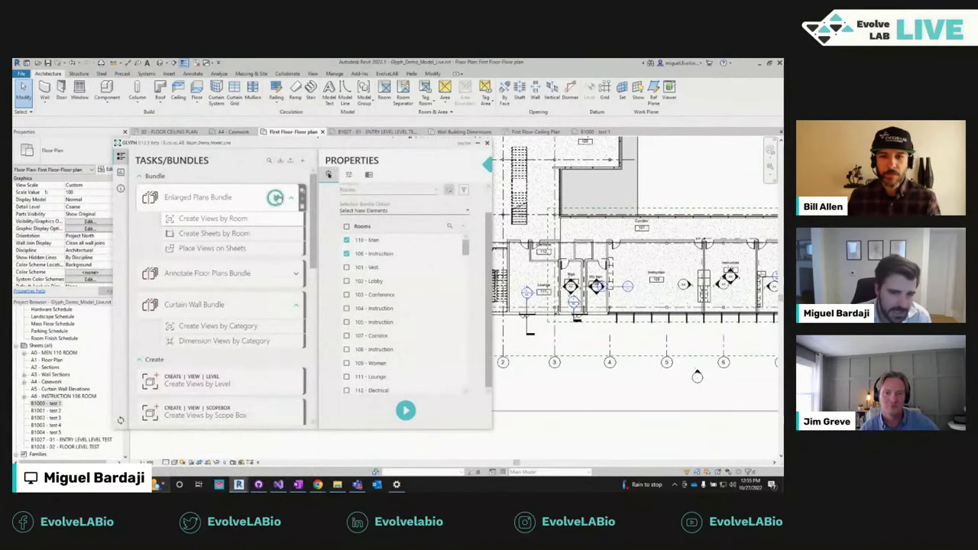
# Step: Open sheet A0 - MEN 110 ROOM and inspect its plan and elevation viewports
pyautogui.doubleClick(54, 353)
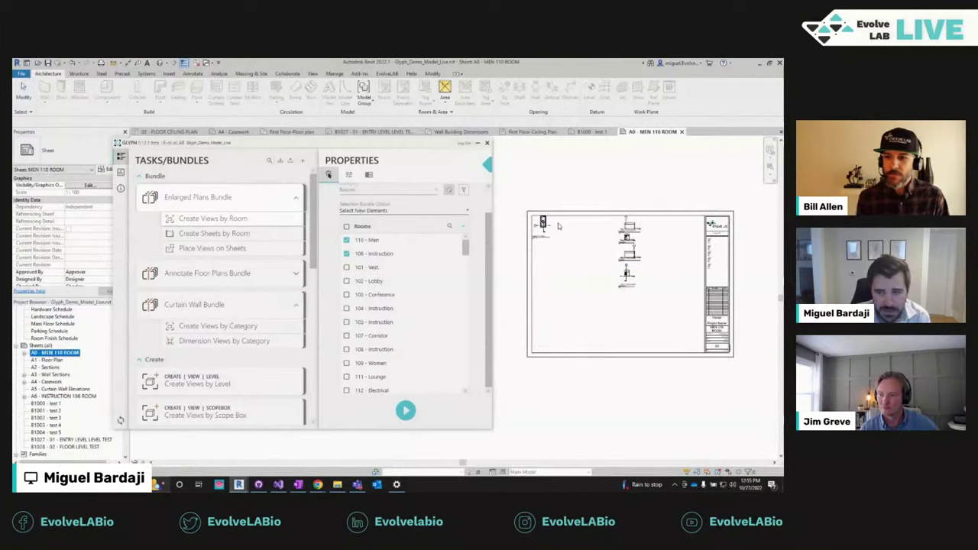
pyautogui.scroll(4, 557, 223)
pyautogui.click(548, 223)
pyautogui.scroll(3, 548, 223)
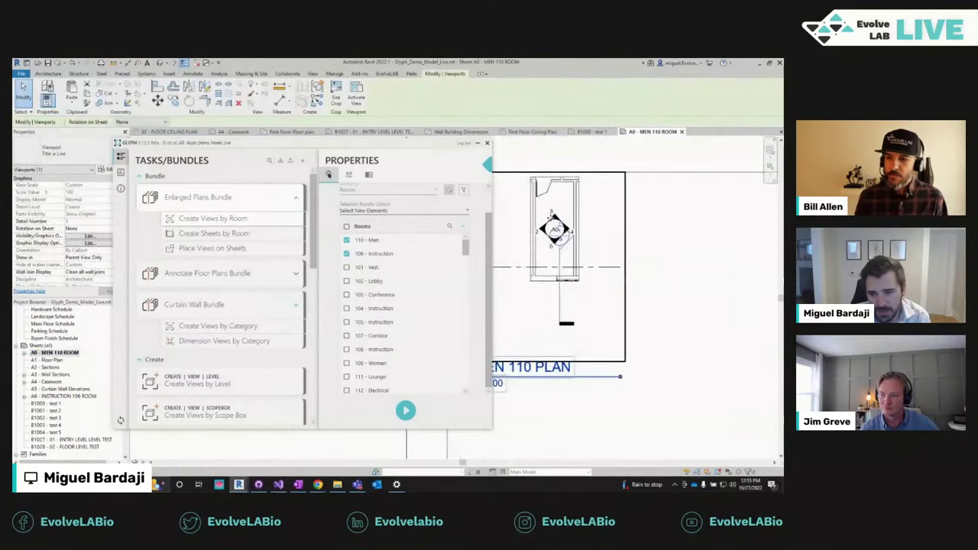
pyautogui.scroll(-5, 557, 229)
pyautogui.moveTo(639, 266); pyautogui.dragTo(567, 226, button='middle')
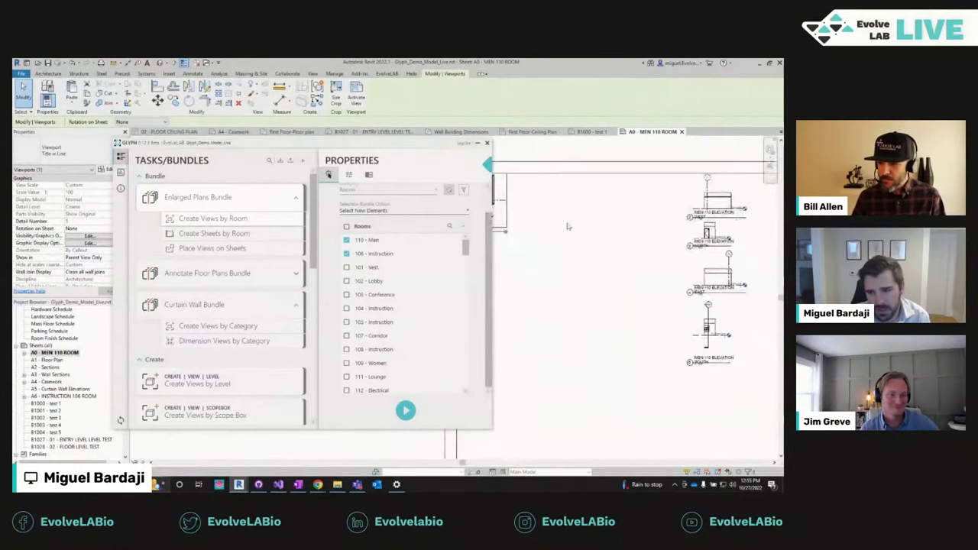
pyautogui.scroll(-3, 568, 227)
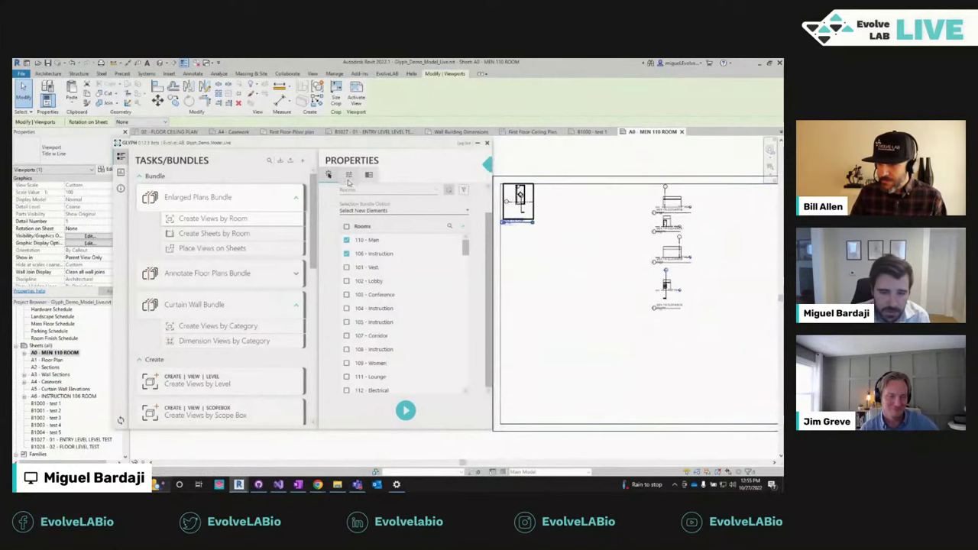
pyautogui.scroll(-2, 693, 261)
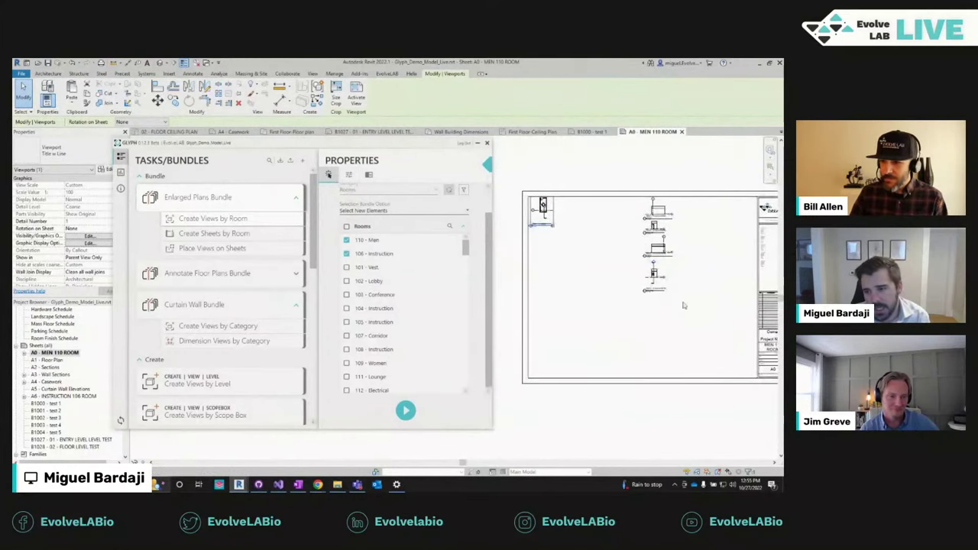
pyautogui.scroll(5, 683, 305)
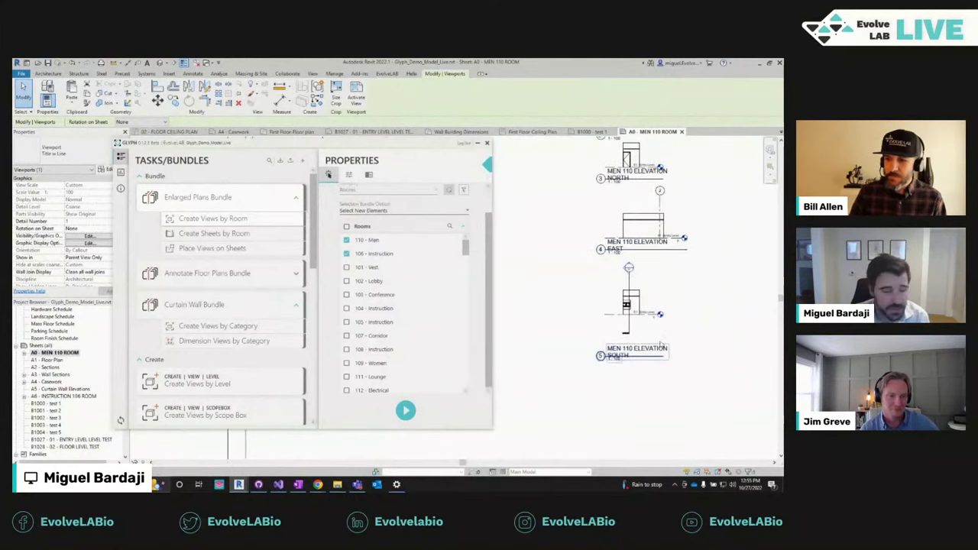
pyautogui.click(680, 289)
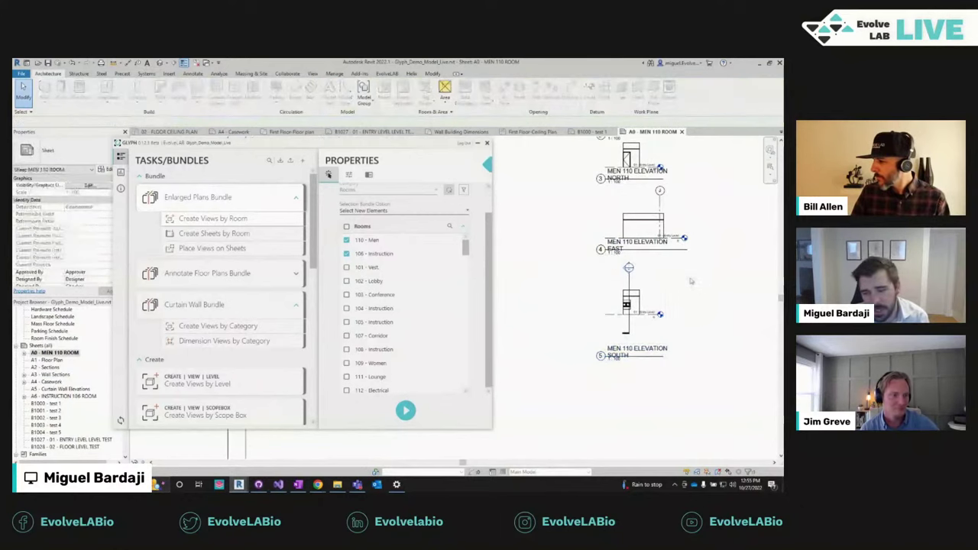
pyautogui.scroll(-3, 683, 279)
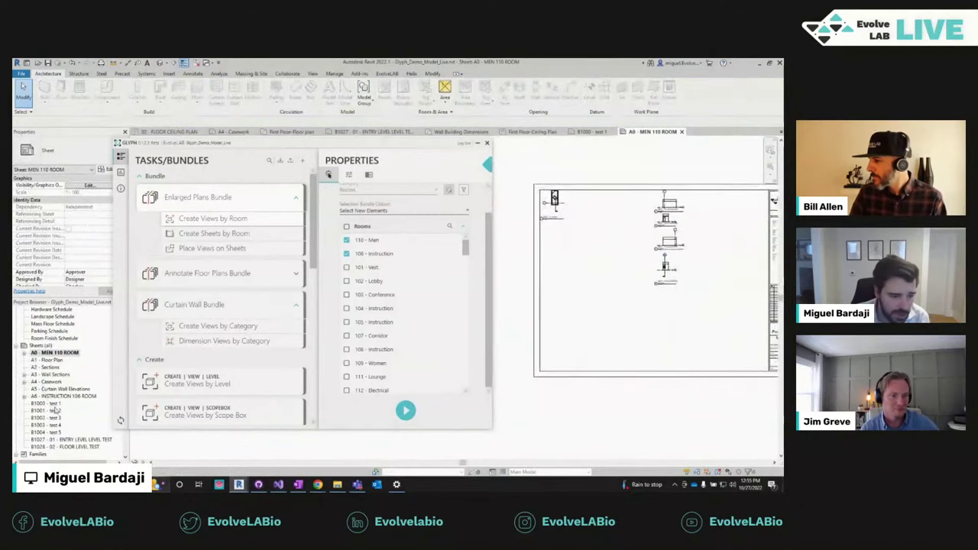
pyautogui.scroll(-1, 577, 275)
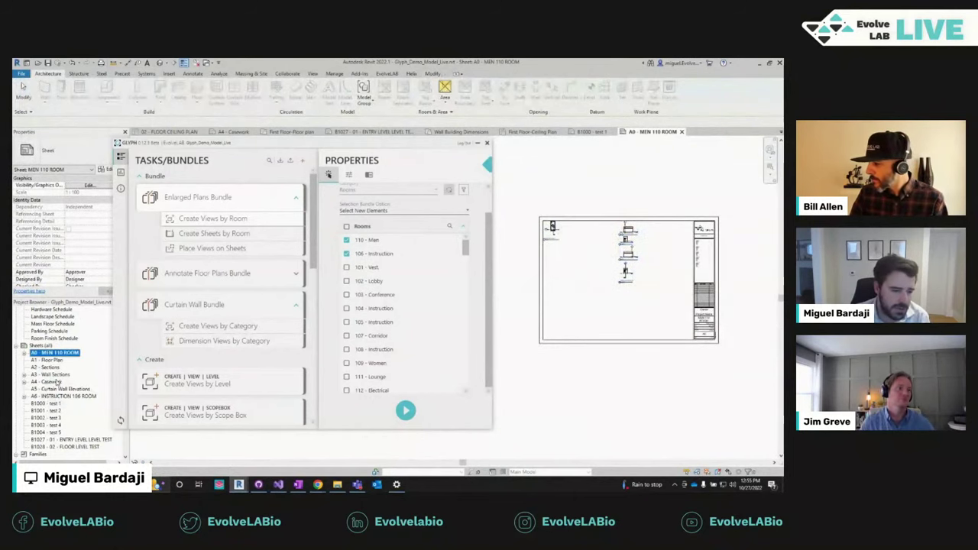
# Step: Open sheet A6 - INSTRUCTION 106 ROOM and pan it fully into view
pyautogui.click(61, 396)
pyautogui.doubleClick(57, 397)
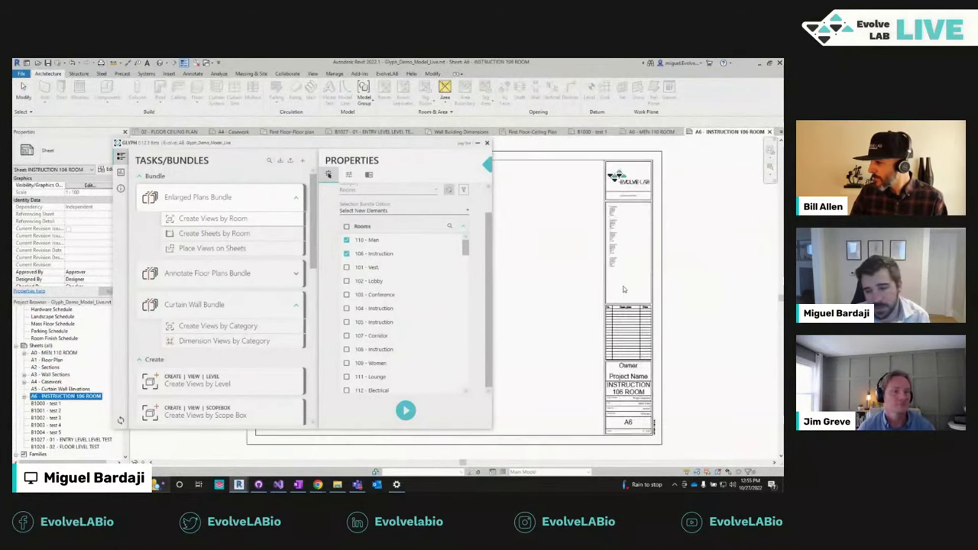
pyautogui.scroll(-2, 609, 263)
pyautogui.moveTo(609, 263); pyautogui.dragTo(741, 238, button='middle')
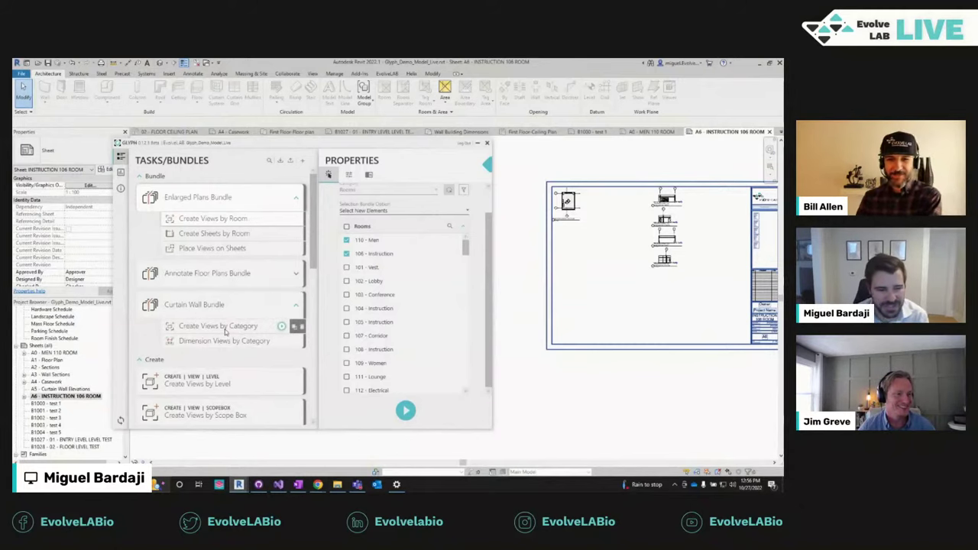
# Step: Add a Place Views on Sheets task to the Curtain Wall Bundle
pyautogui.click(301, 323)
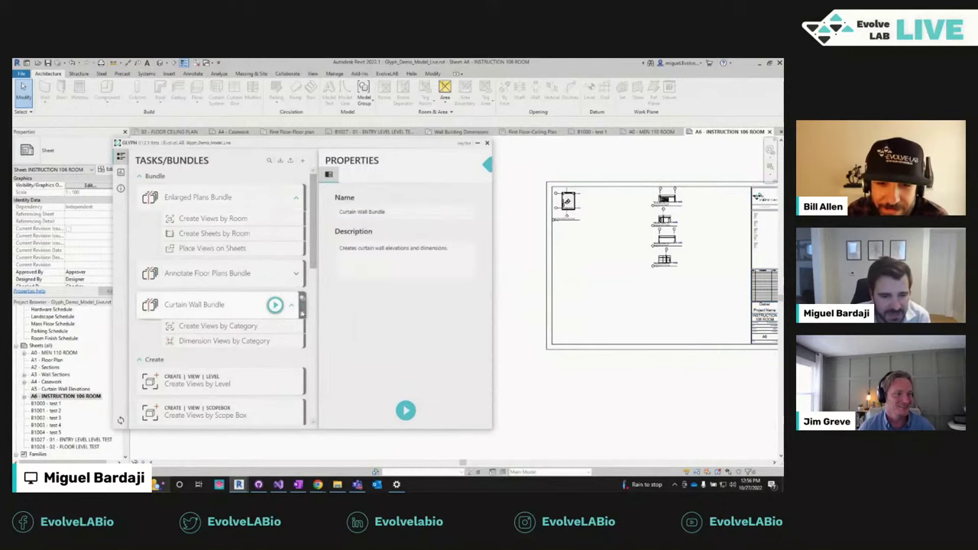
pyautogui.scroll(-1, 269, 349)
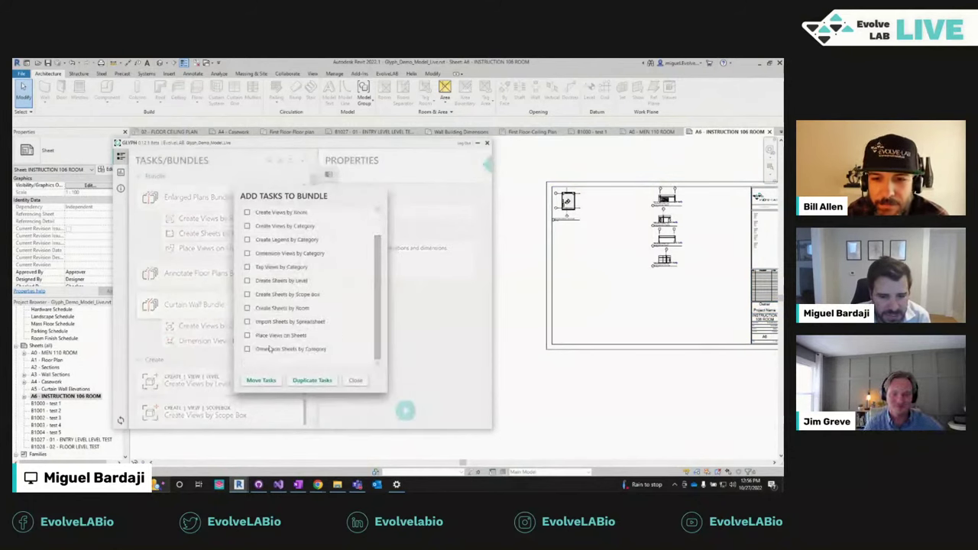
pyautogui.click(315, 380)
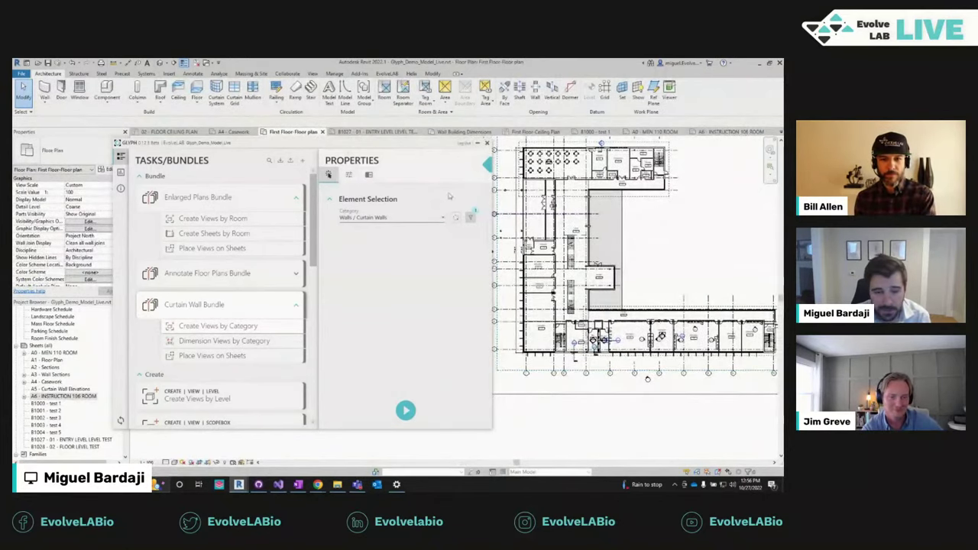
# Step: Keep Walls / Curtain Walls as category and pick the first-floor curtain wall
pyautogui.click(442, 217)
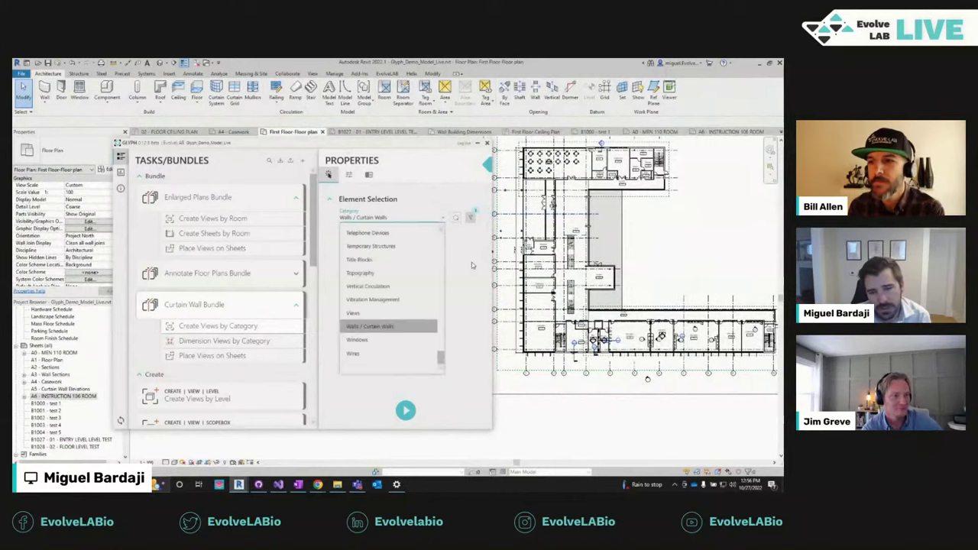
pyautogui.click(373, 300)
pyautogui.click(469, 217)
pyautogui.scroll(3, 586, 281)
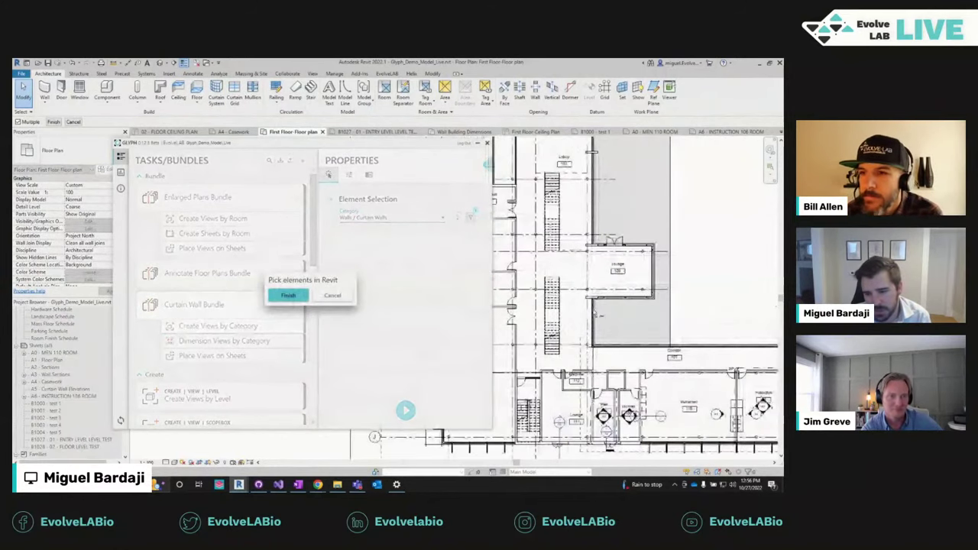
pyautogui.scroll(-5, 617, 263)
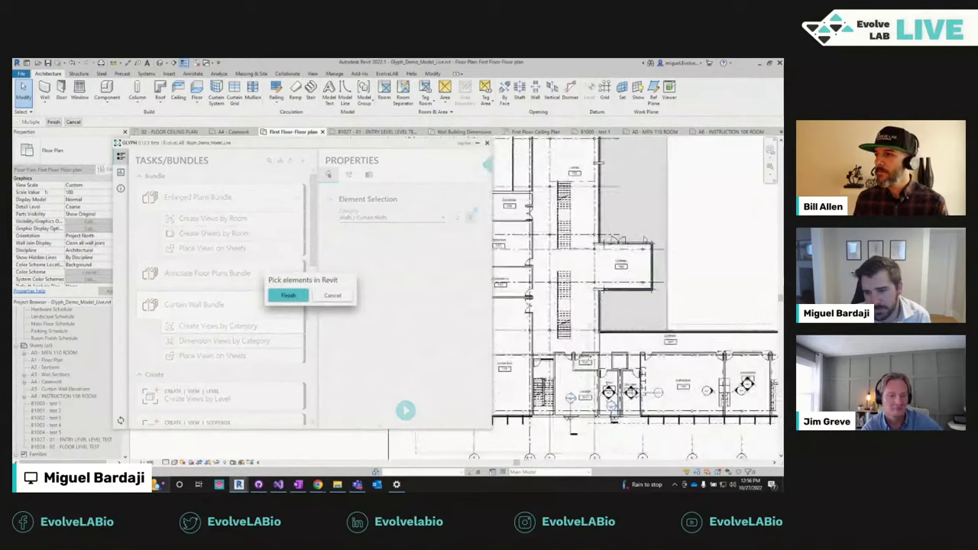
pyautogui.scroll(4, 580, 306)
pyautogui.scroll(1, 569, 321)
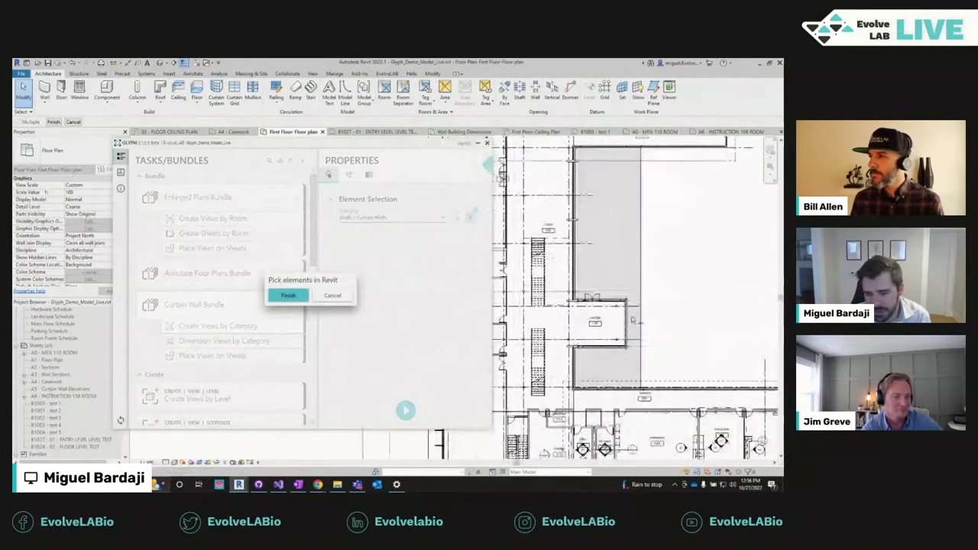
pyautogui.click(287, 294)
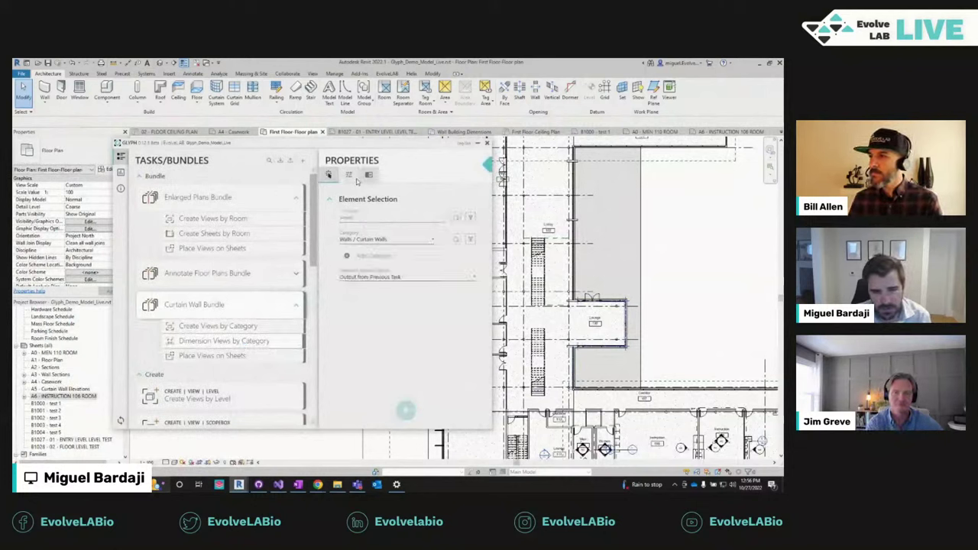
# Step: Keep Mullion's Centerline as the dimension task's reference
pyautogui.click(349, 175)
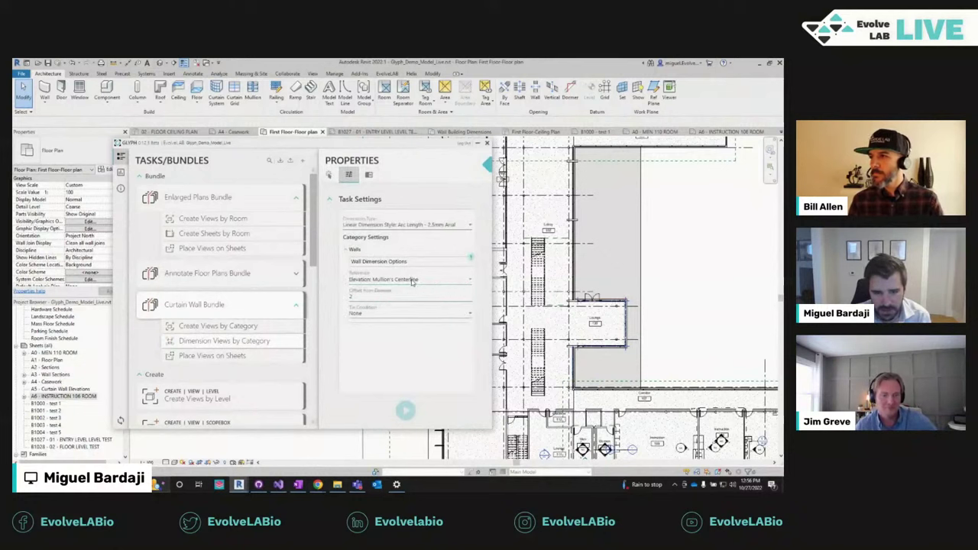
pyautogui.click(412, 279)
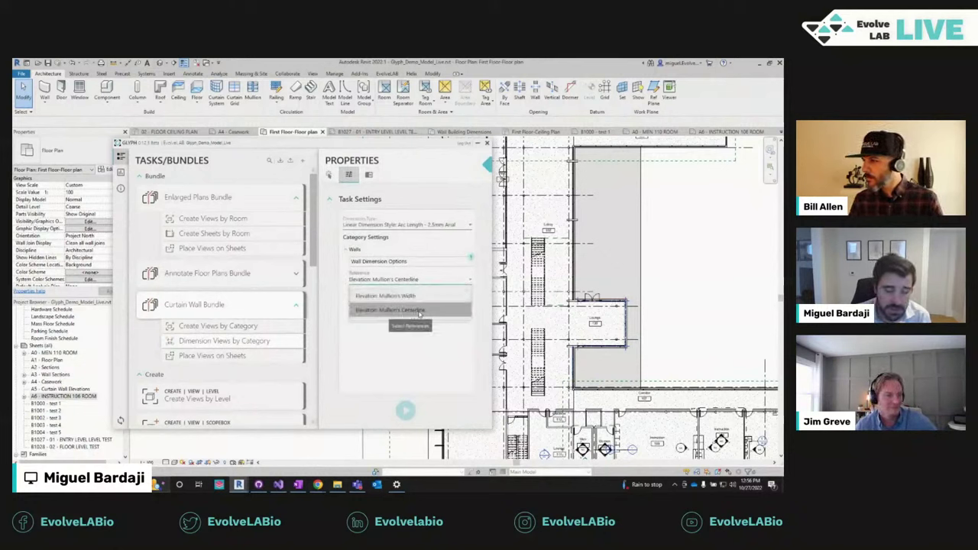
pyautogui.click(387, 310)
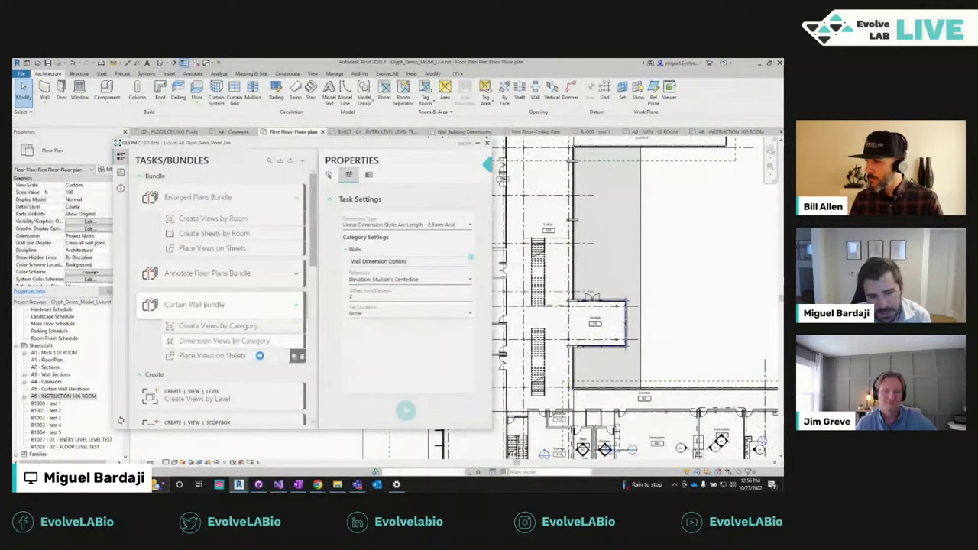
# Step: Split the sheet layout vertically and limit the first zone to Elevation views
pyautogui.click(297, 355)
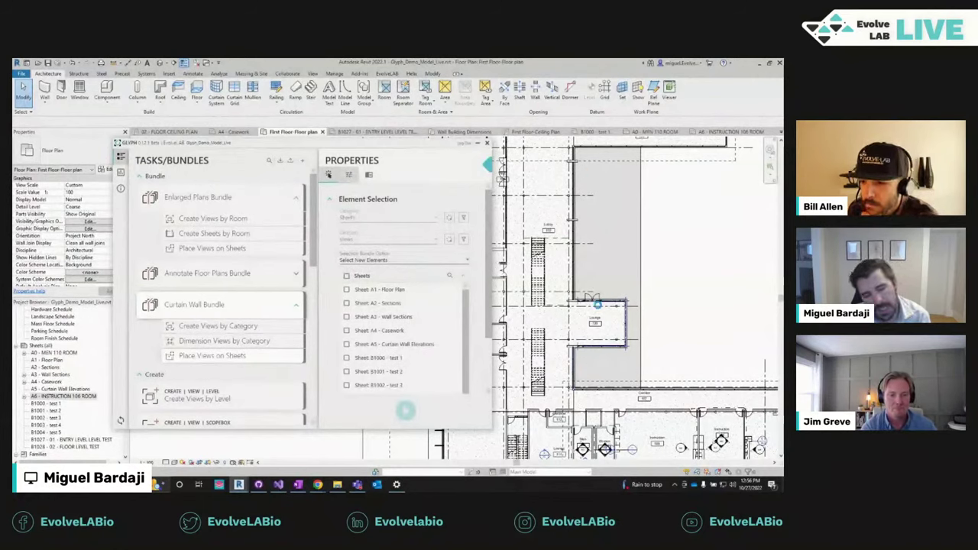
pyautogui.click(348, 175)
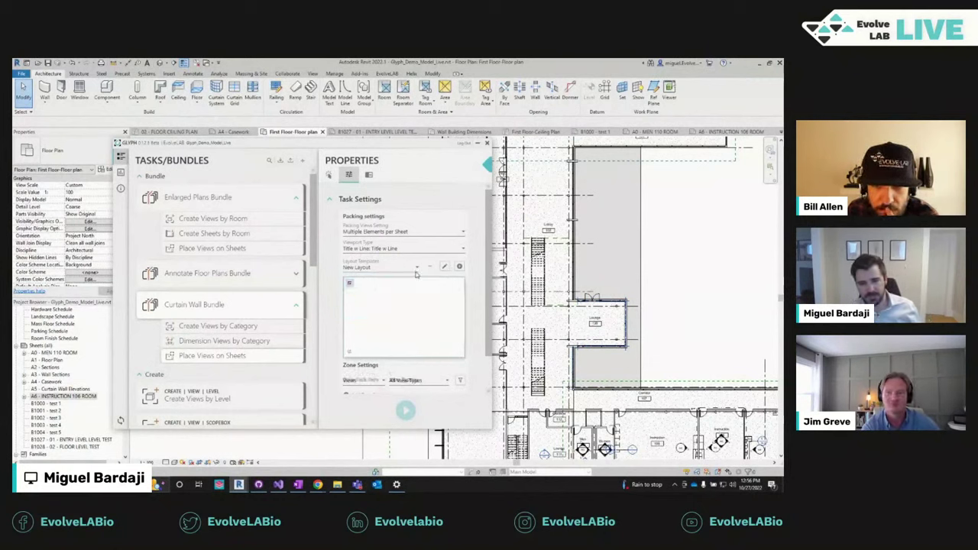
pyautogui.click(444, 266)
pyautogui.press('space')
pyautogui.click(352, 284)
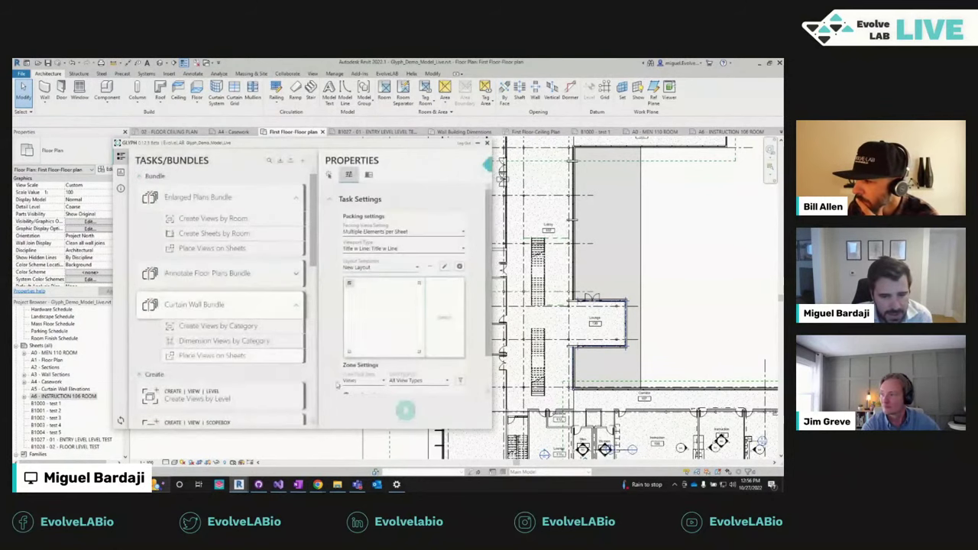
pyautogui.click(426, 381)
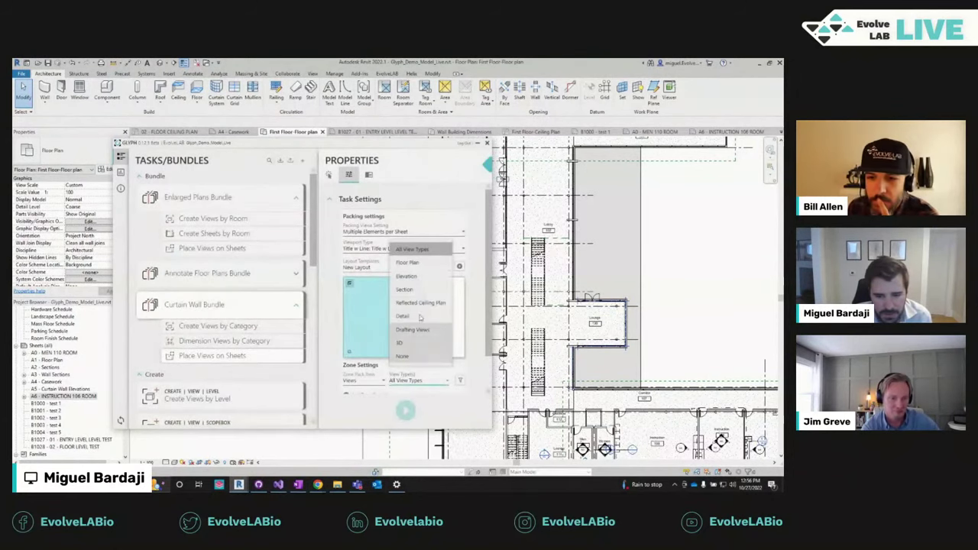
pyautogui.click(419, 309)
pyautogui.scroll(-1, 489, 312)
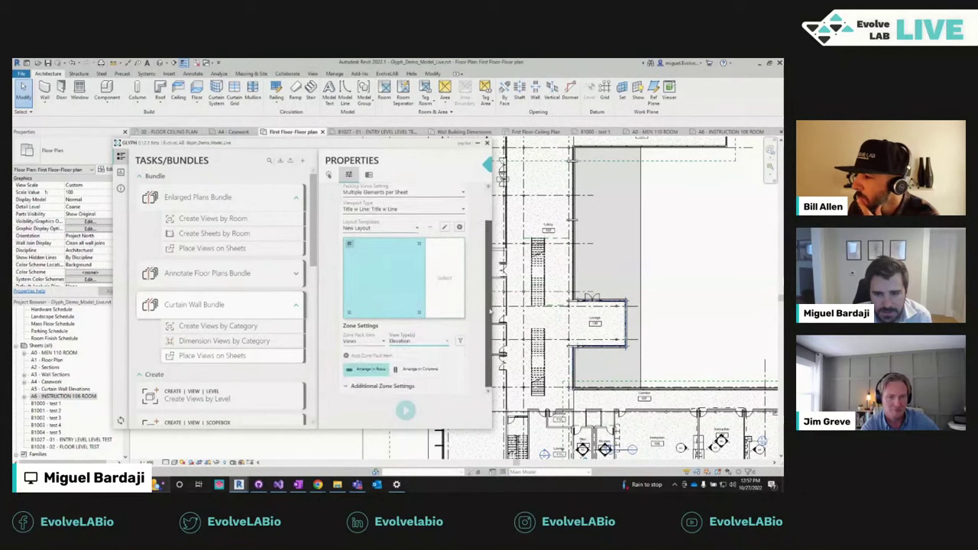
# Step: Give the right zone two Legend Placeholder legend items and run the Curtain Wall Bundle
pyautogui.click(459, 247)
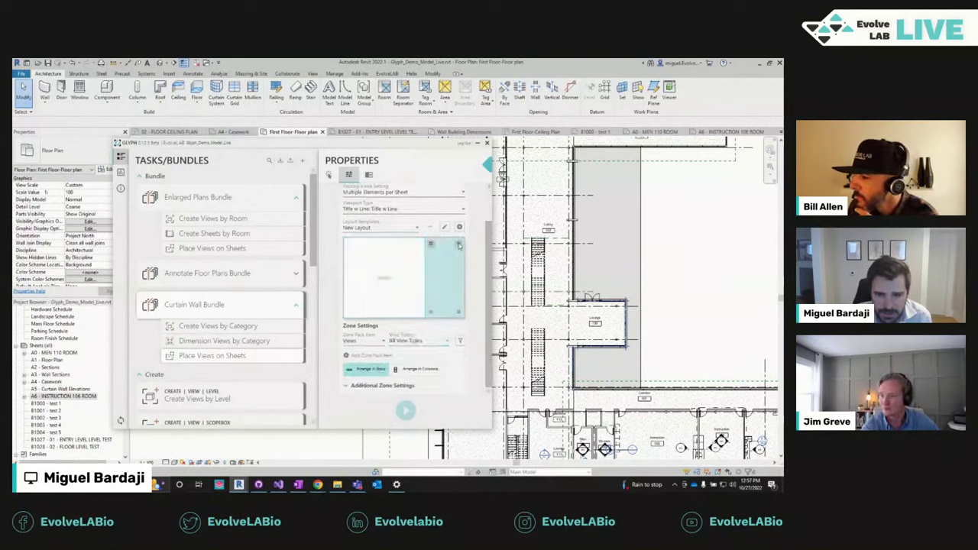
pyautogui.click(367, 342)
pyautogui.click(366, 362)
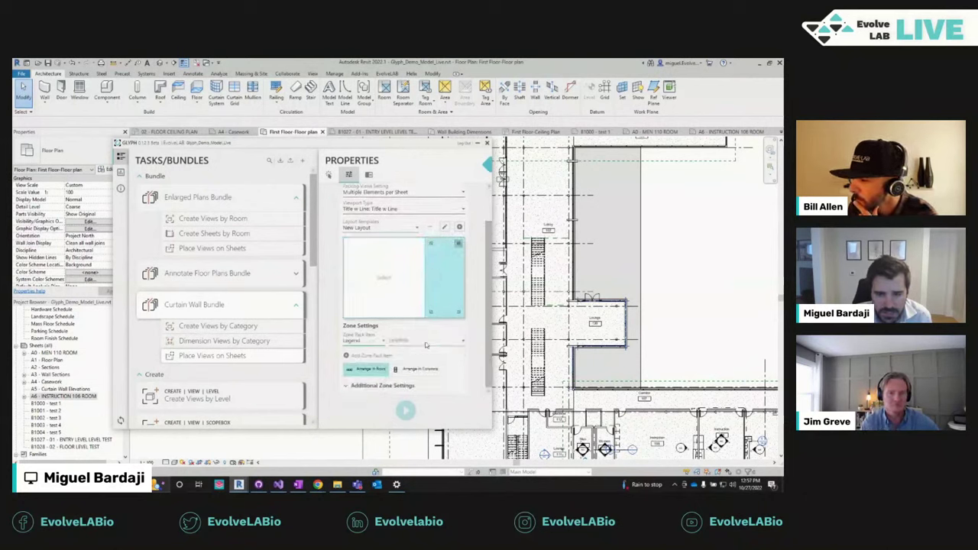
pyautogui.click(370, 356)
pyautogui.click(360, 357)
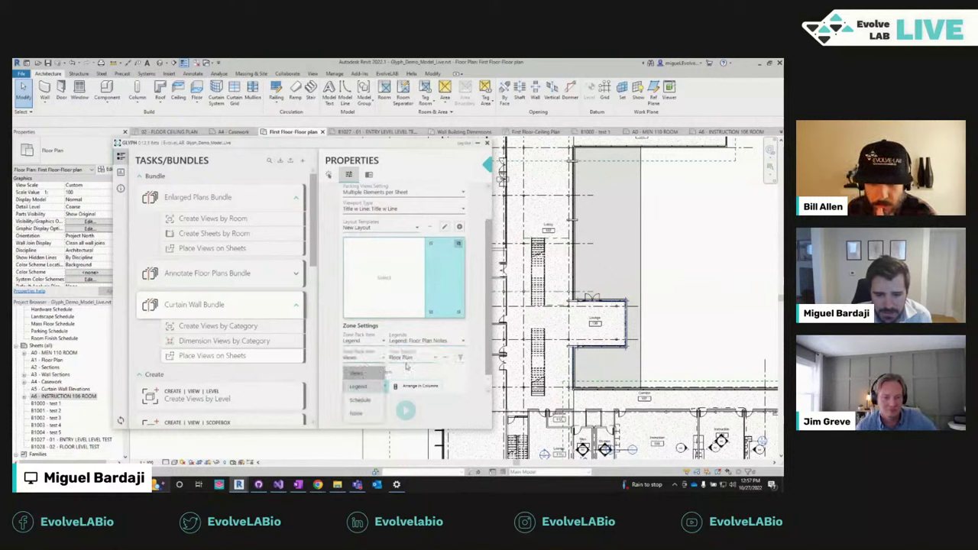
pyautogui.click(358, 386)
pyautogui.click(416, 357)
pyautogui.click(417, 376)
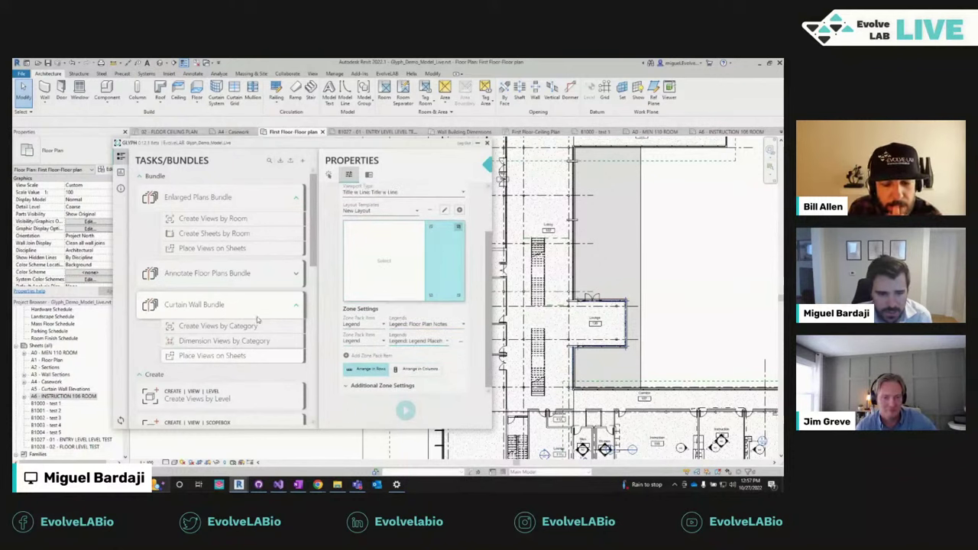
pyautogui.moveTo(275, 307)
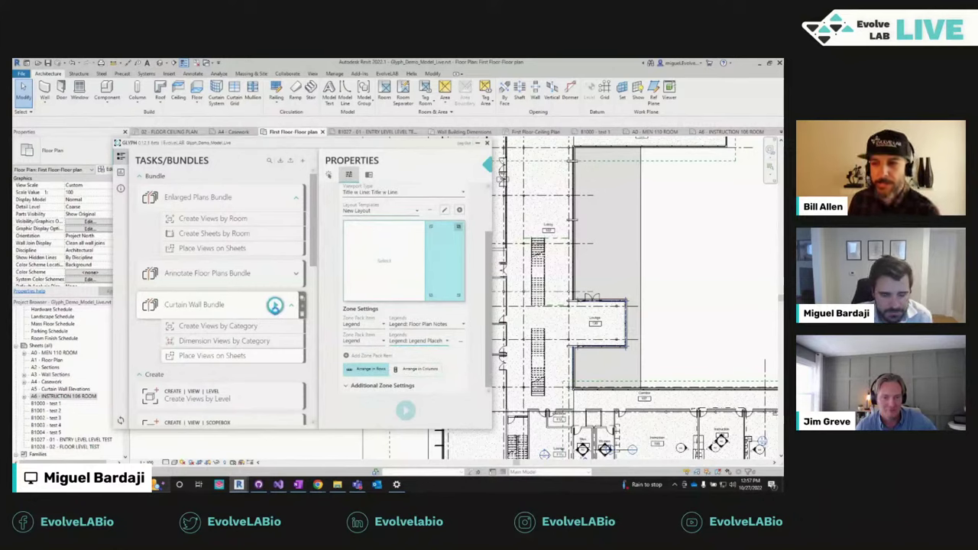
pyautogui.click(275, 306)
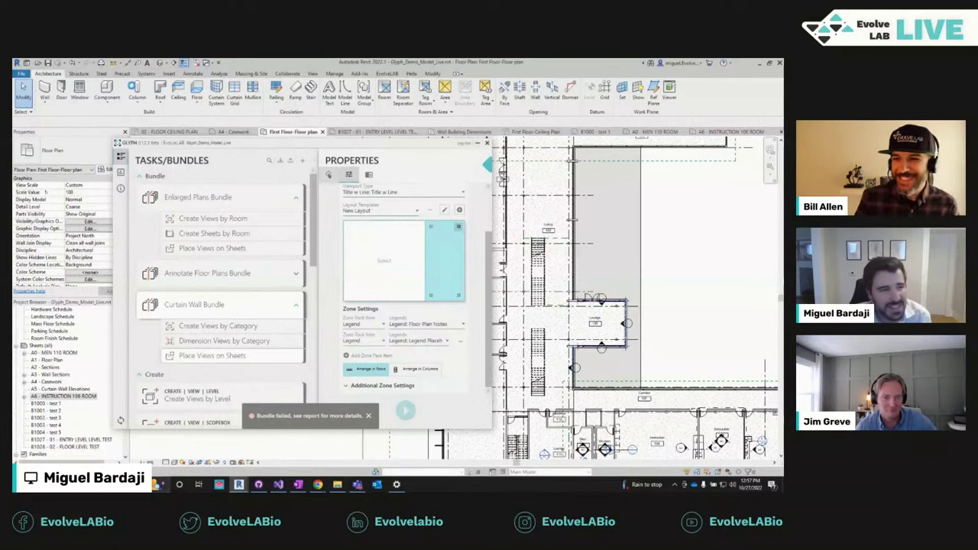
# Step: Target sheet A5 - Curtain Wall Elevations and re-run the Curtain Wall Bundle
pyautogui.click(328, 174)
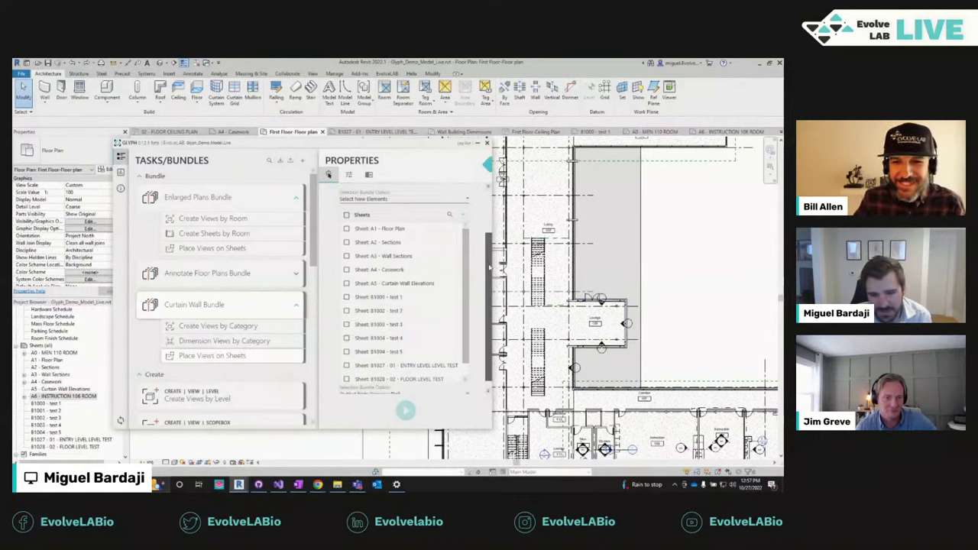
pyautogui.scroll(-1, 432, 320)
pyautogui.scroll(-1, 451, 291)
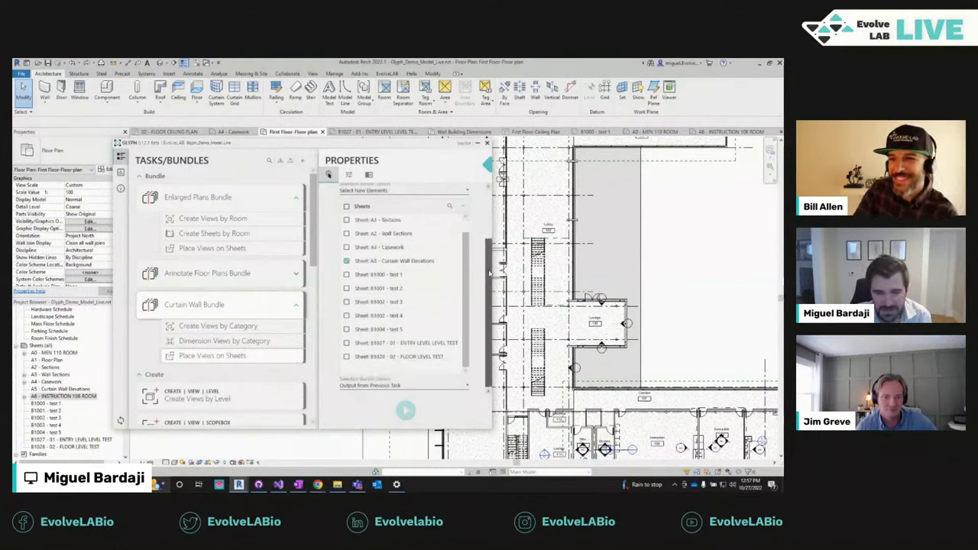
pyautogui.scroll(2, 464, 280)
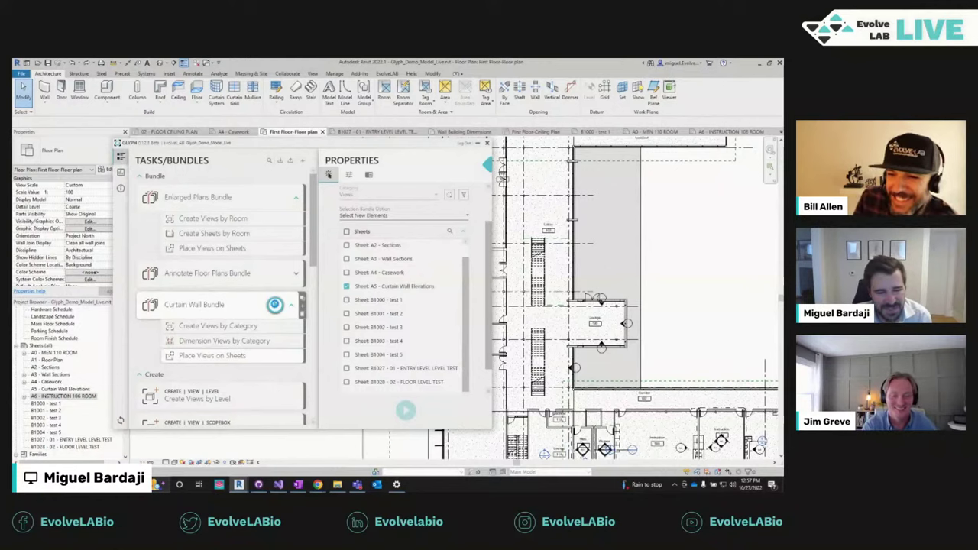
pyautogui.click(274, 305)
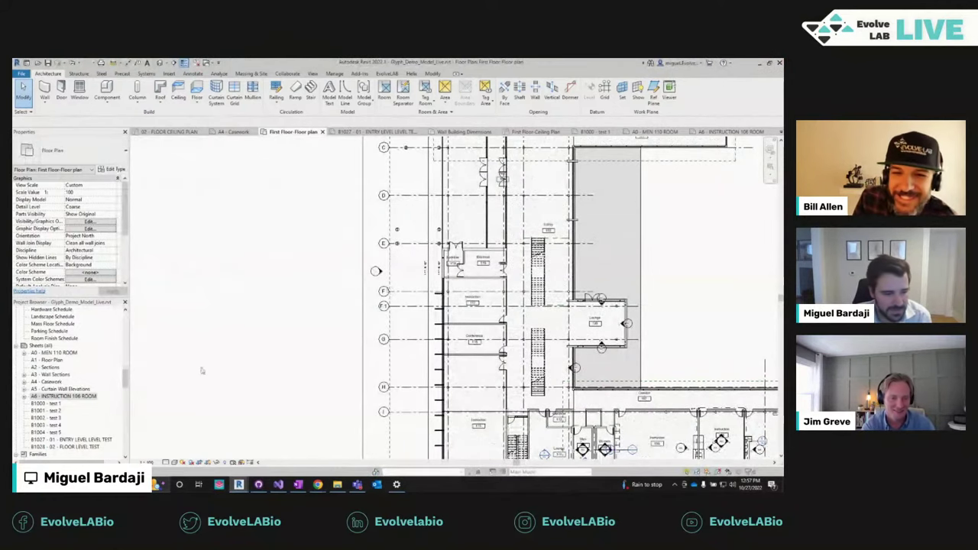
# Step: Open sheet A5 - Curtain Wall Elevations, inspect the elevations, and exit the activated viewport
pyautogui.scroll(-1, 221, 358)
pyautogui.click(61, 389)
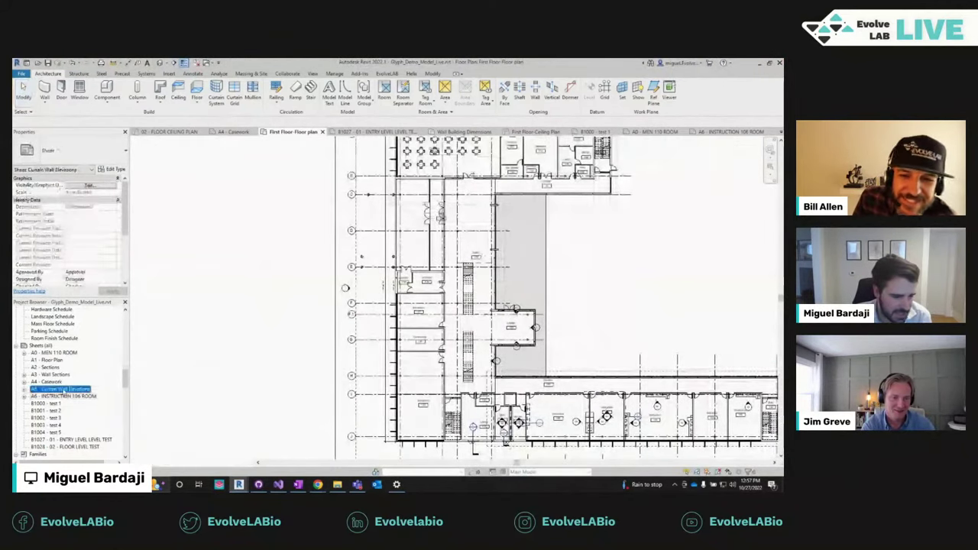
pyautogui.scroll(2, 595, 266)
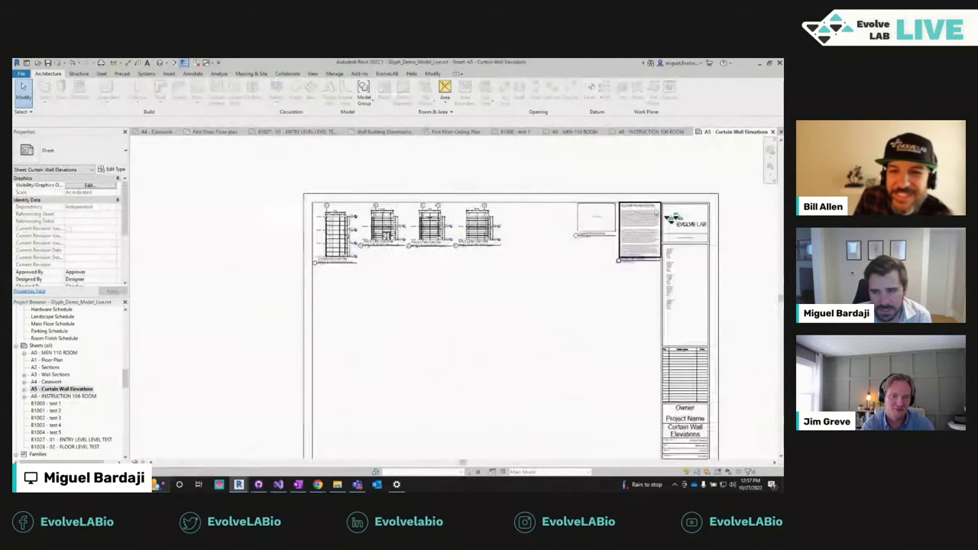
pyautogui.moveTo(345, 327); pyautogui.dragTo(486, 313, button='middle')
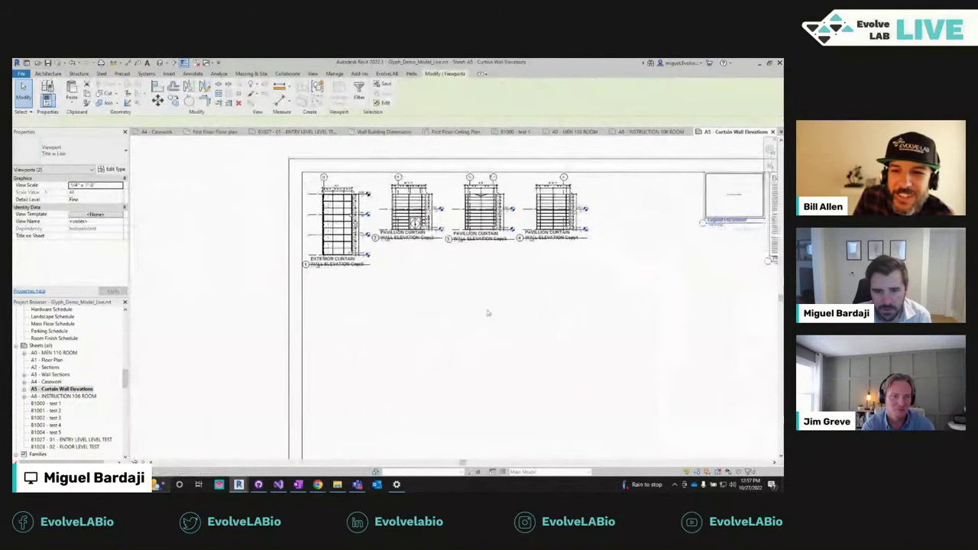
pyautogui.scroll(1, 487, 312)
pyautogui.scroll(3, 356, 208)
pyautogui.click(321, 228)
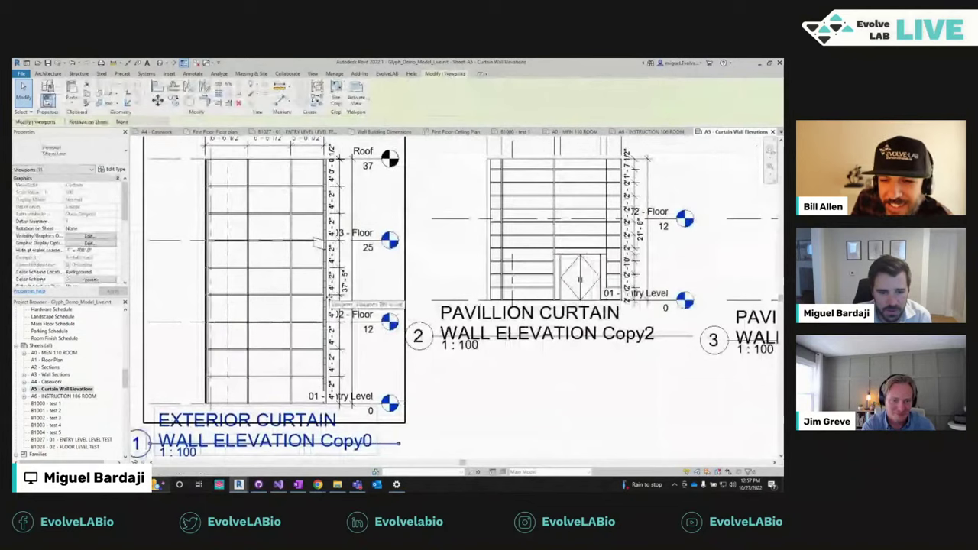
pyautogui.scroll(1, 320, 228)
pyautogui.scroll(-2, 385, 273)
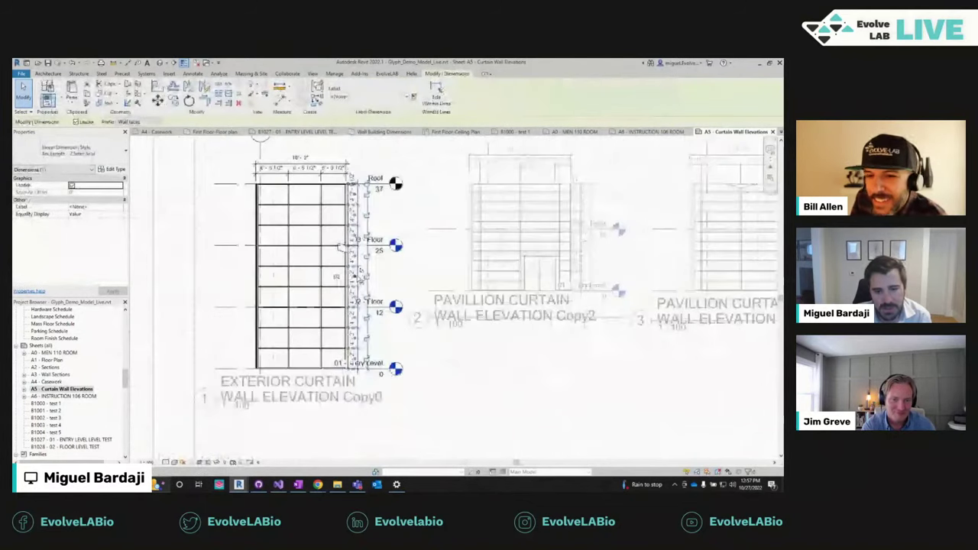
pyautogui.doubleClick(506, 361)
# Step: Move the PAVILLION CURTAIN WALL ELEVATION Copy2 viewport lower, then undo the move
pyautogui.scroll(-1, 506, 360)
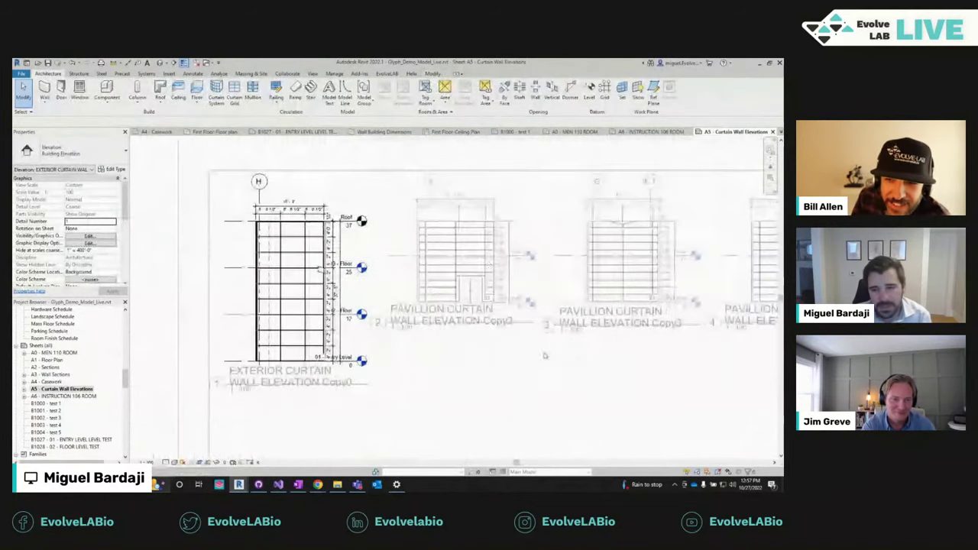
pyautogui.scroll(-1, 506, 360)
pyautogui.click(443, 243)
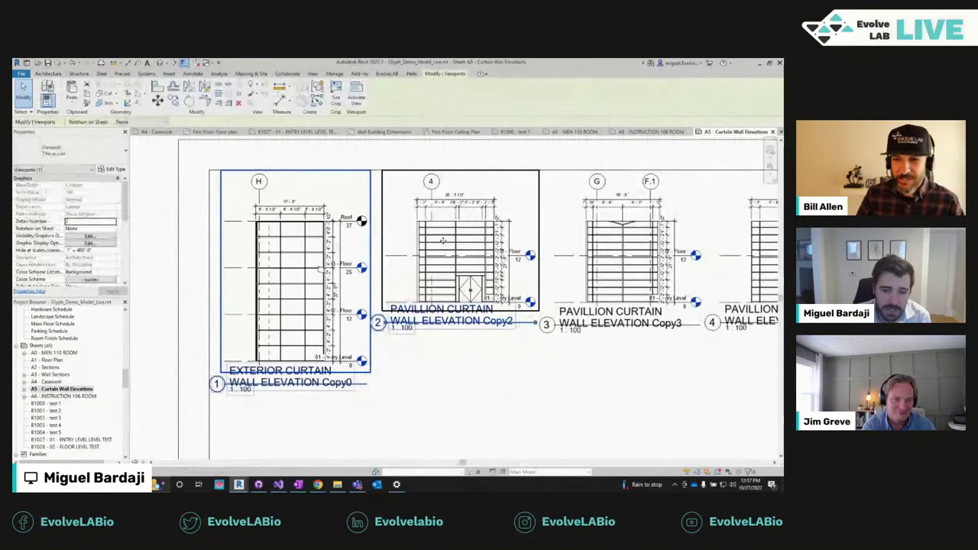
pyautogui.moveTo(443, 243); pyautogui.dragTo(439, 304)
pyautogui.press('Escape')
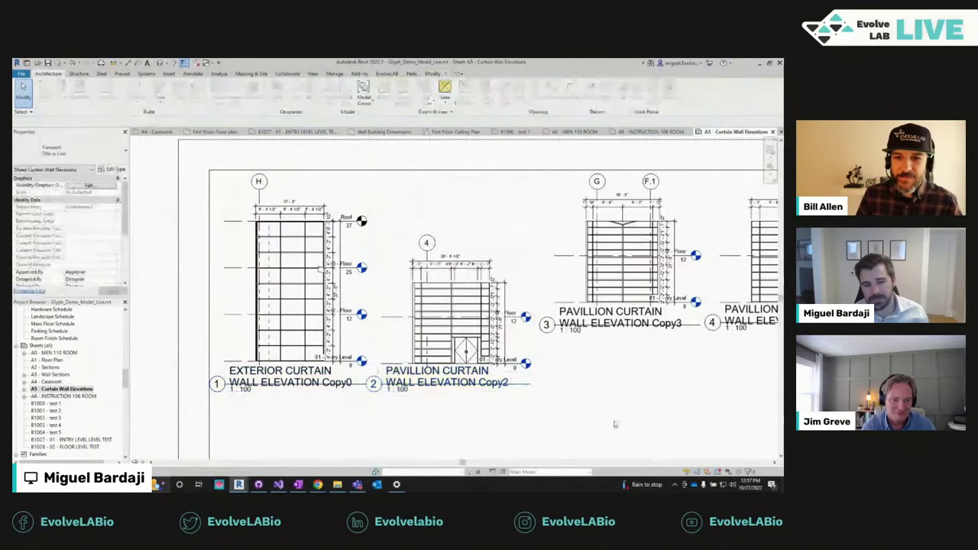
pyautogui.hotkey('ctrl', 'z')
# Step: Open Glyph's Status Report and read the latest Place Views on Sheets log
pyautogui.moveTo(238, 485)
pyautogui.click(276, 443)
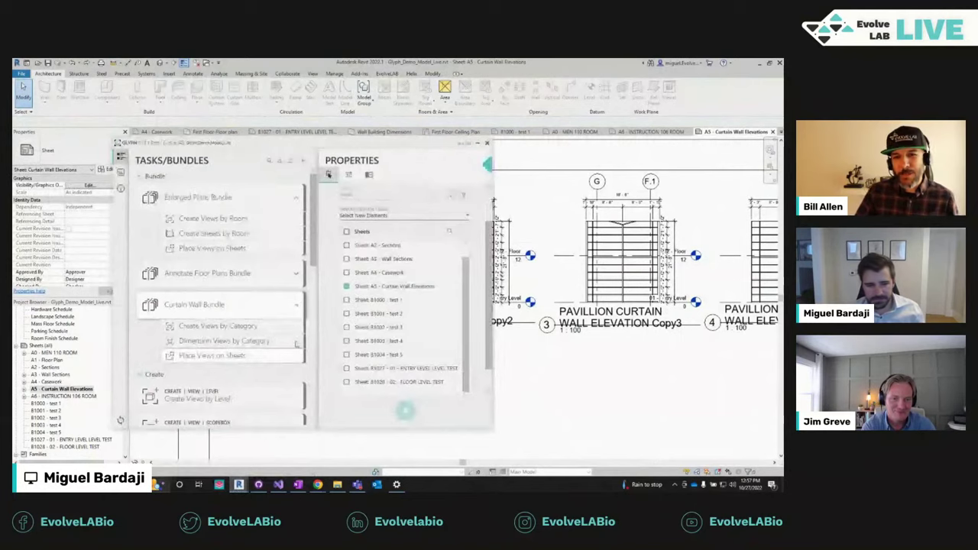
pyautogui.moveTo(366, 147); pyautogui.dragTo(435, 148)
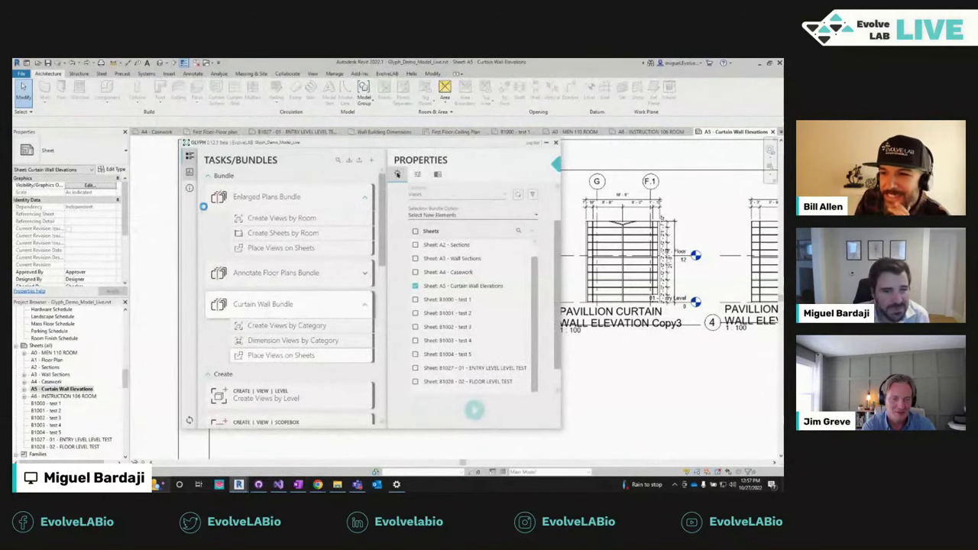
pyautogui.click(189, 171)
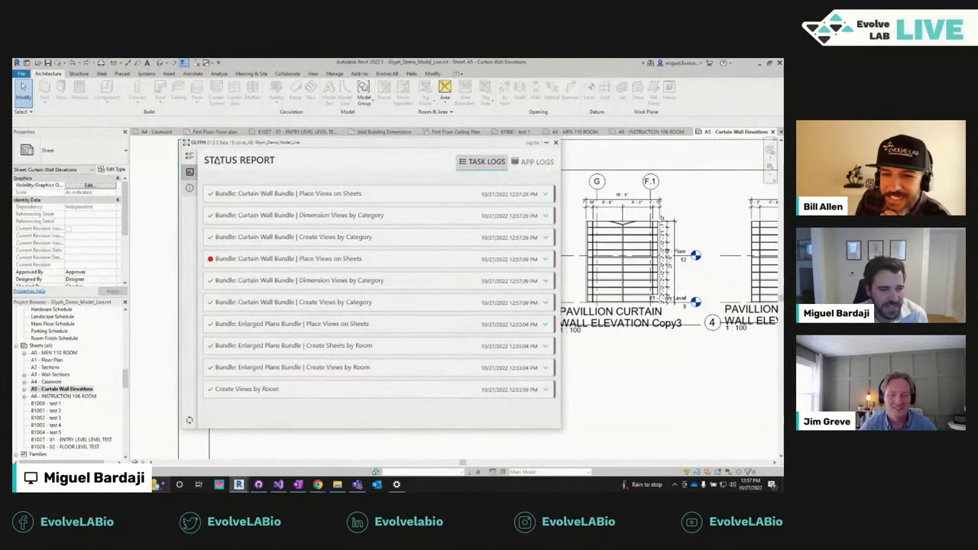
pyautogui.click(545, 194)
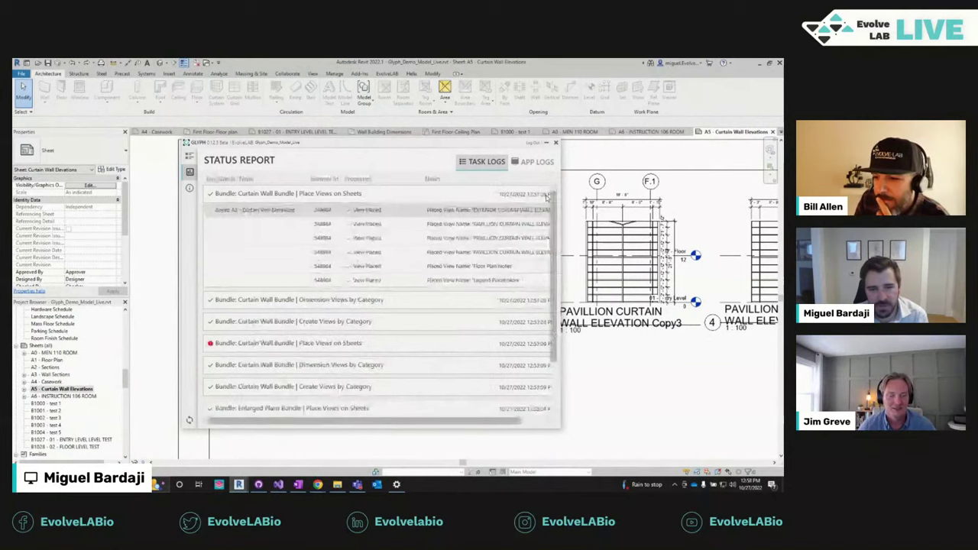
pyautogui.moveTo(560, 208); pyautogui.dragTo(602, 208)
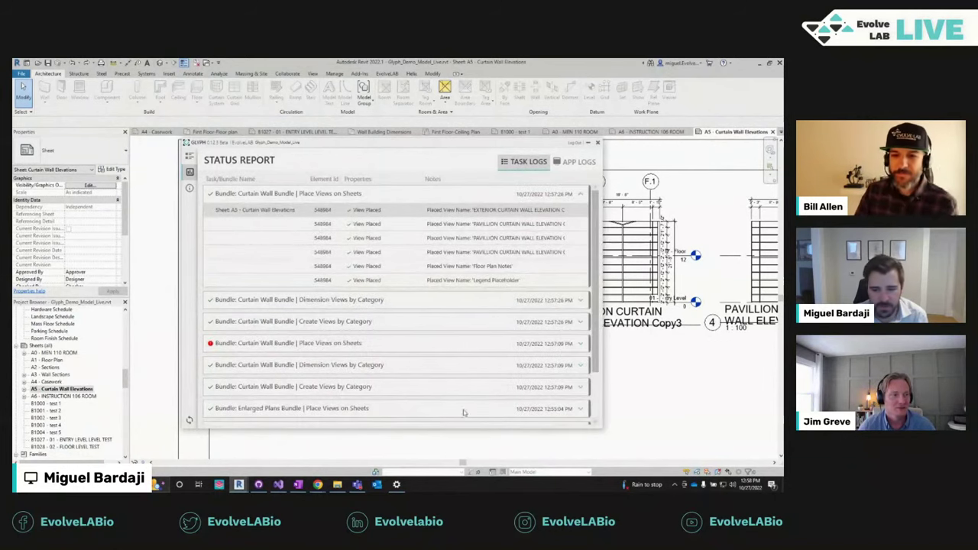
pyautogui.click(582, 194)
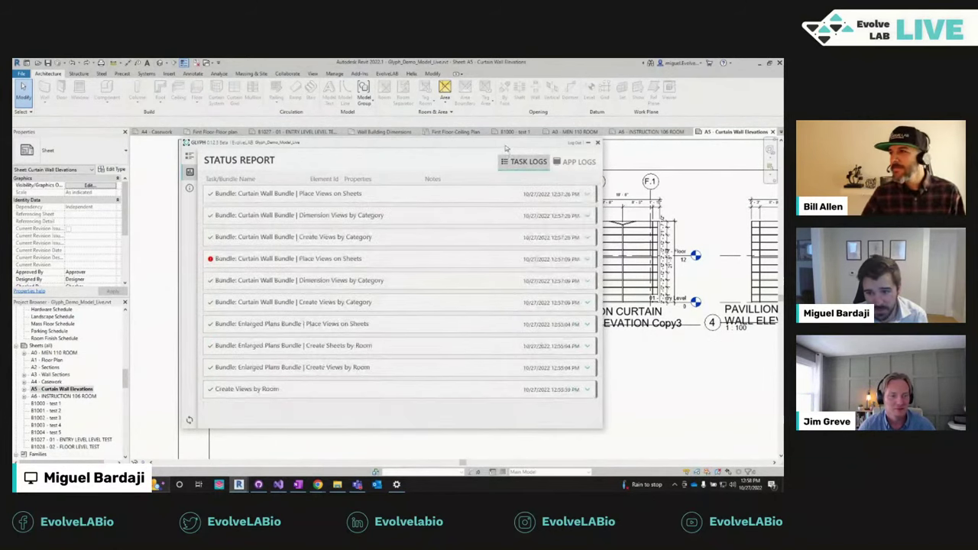
pyautogui.moveTo(507, 147); pyautogui.dragTo(456, 146)
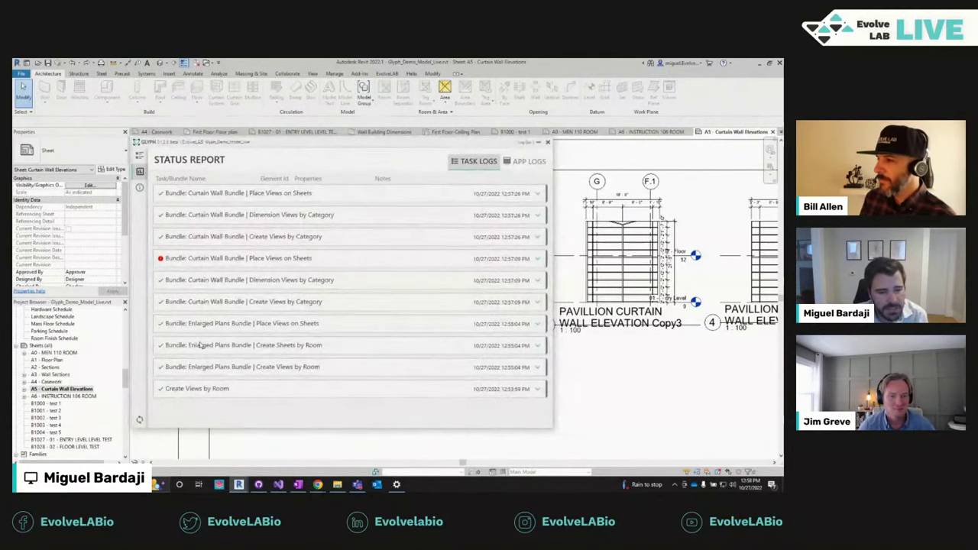
# Step: Inspect the Enlarged Plans Place Views on Sheets and Create Sheets by Room logs
pyautogui.click(538, 325)
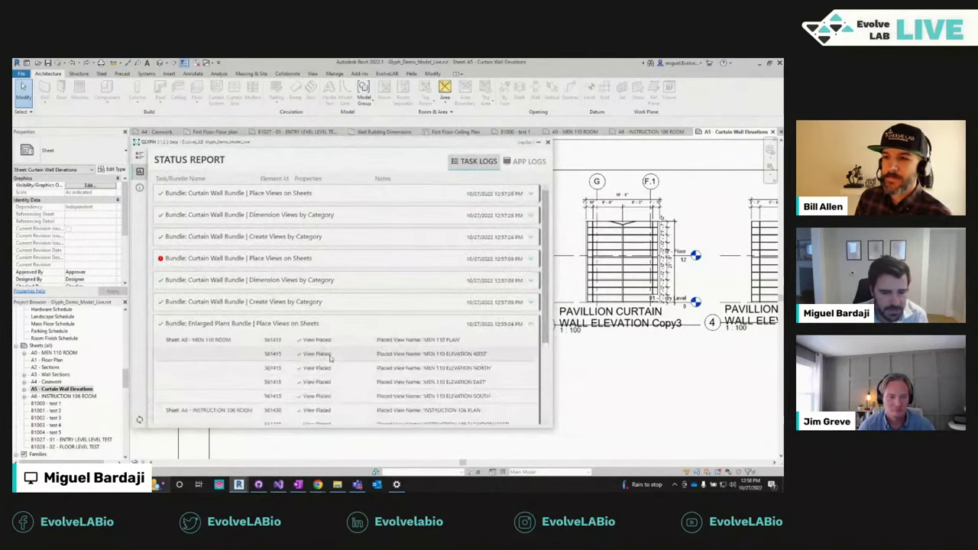
pyautogui.scroll(-3, 418, 298)
pyautogui.click(314, 282)
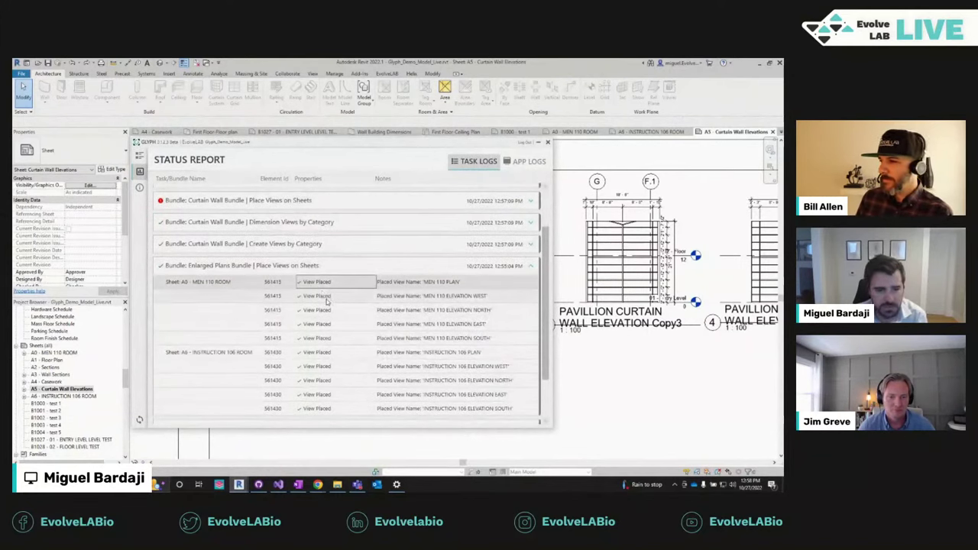
pyautogui.scroll(-2, 310, 297)
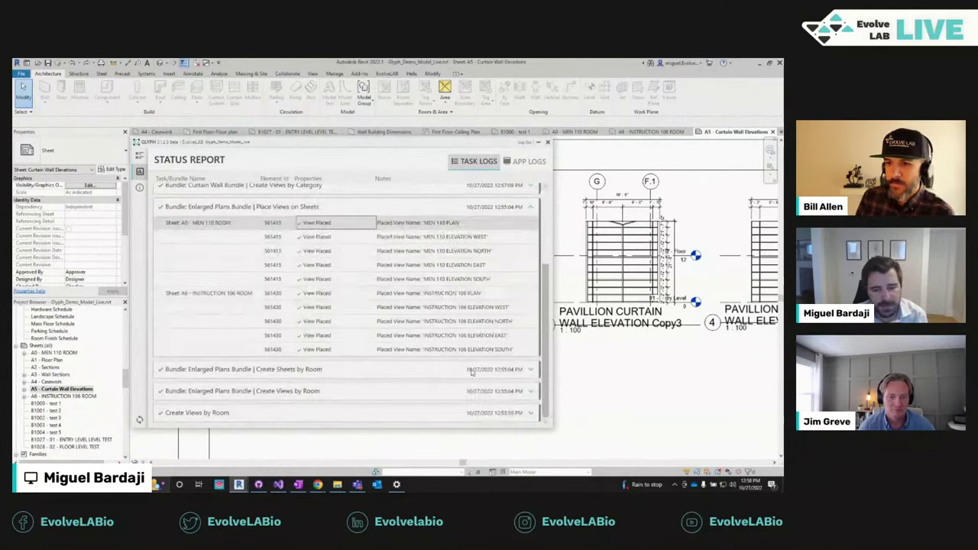
pyautogui.click(529, 371)
pyautogui.scroll(-3, 426, 313)
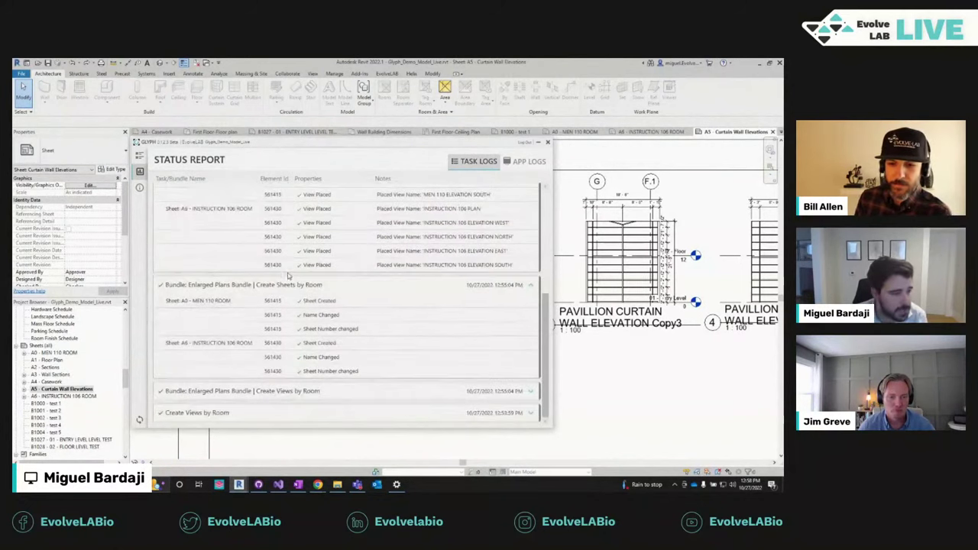
pyautogui.scroll(5, 298, 277)
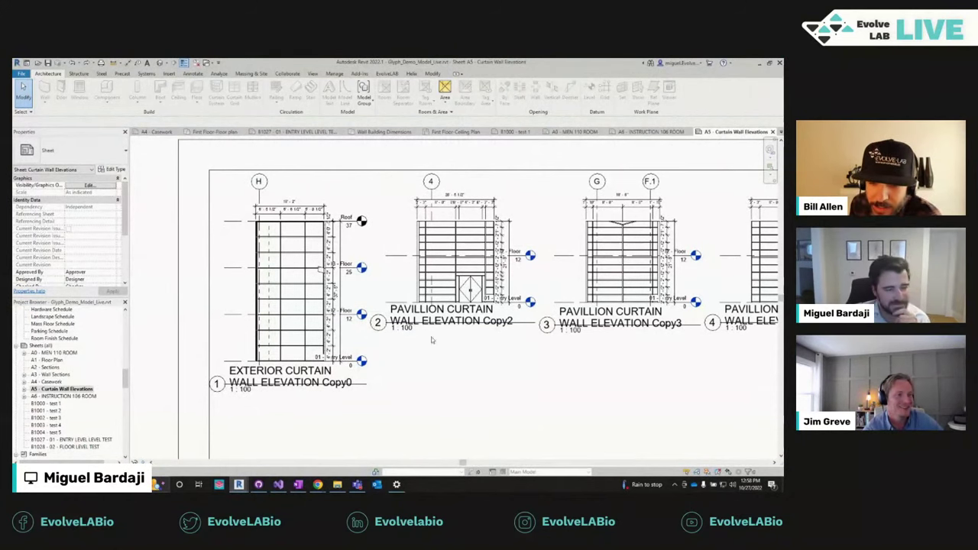
pyautogui.scroll(-5, 463, 362)
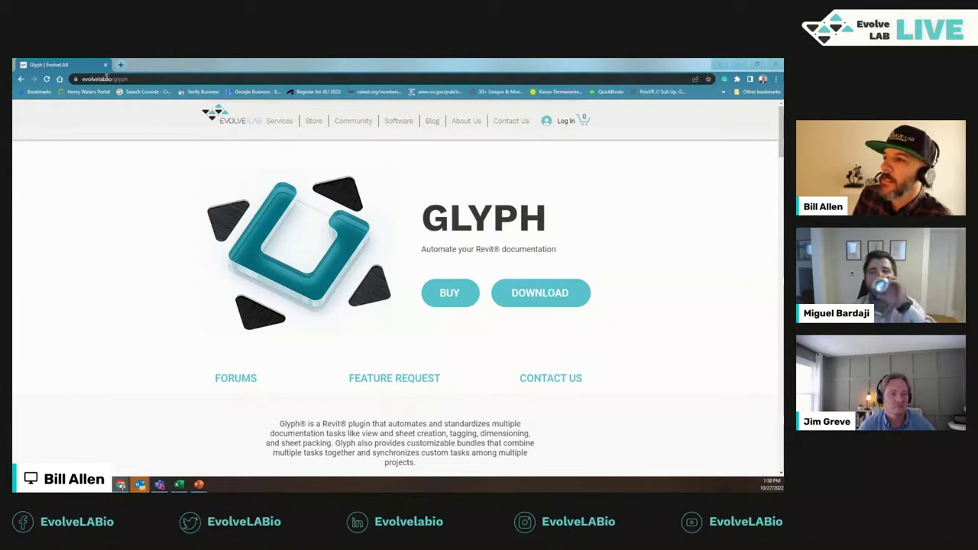
# Step: Check the evolvelab.io/glyph address and scroll through the Glyph product page
pyautogui.click(136, 79)
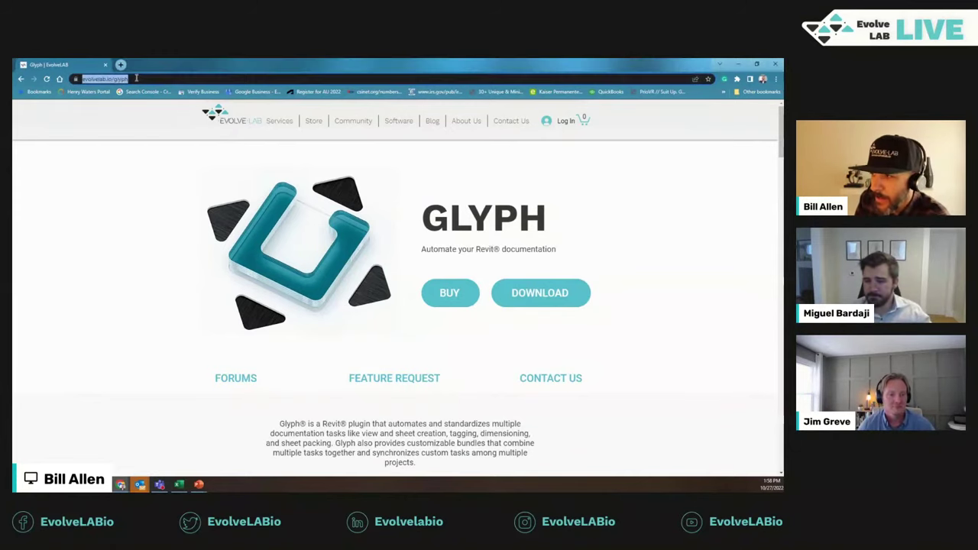
pyautogui.click(162, 178)
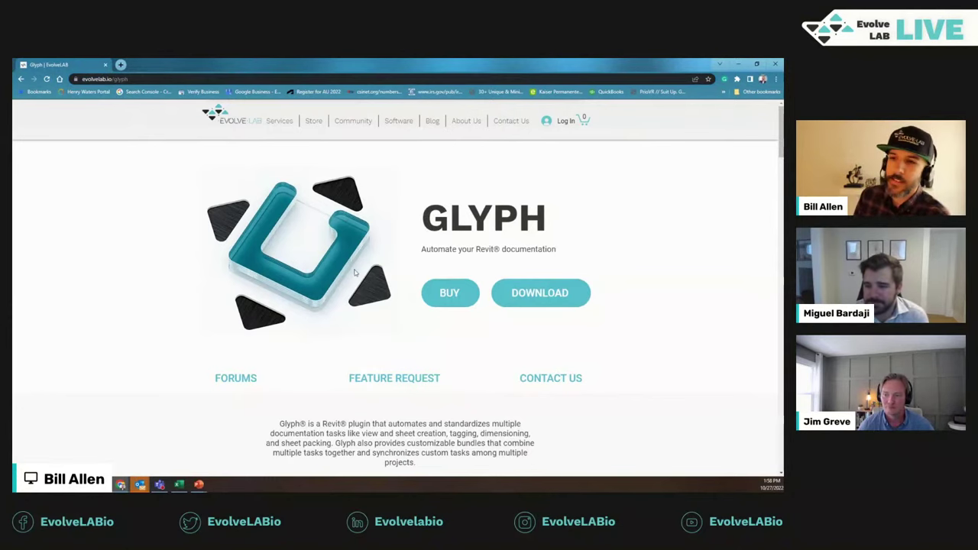
pyautogui.scroll(-10, 127, 255)
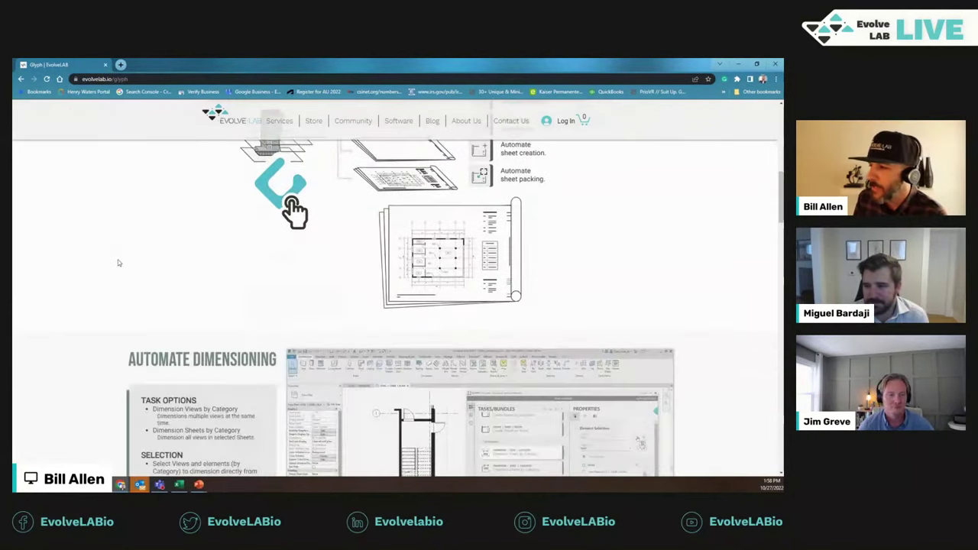
pyautogui.scroll(5, 145, 267)
pyautogui.scroll(-5, 150, 270)
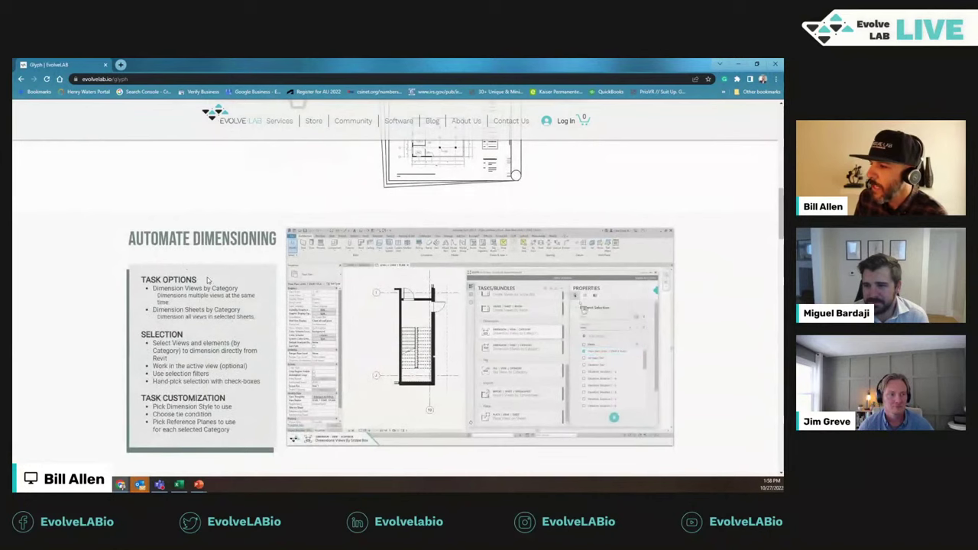
pyautogui.scroll(5, 222, 306)
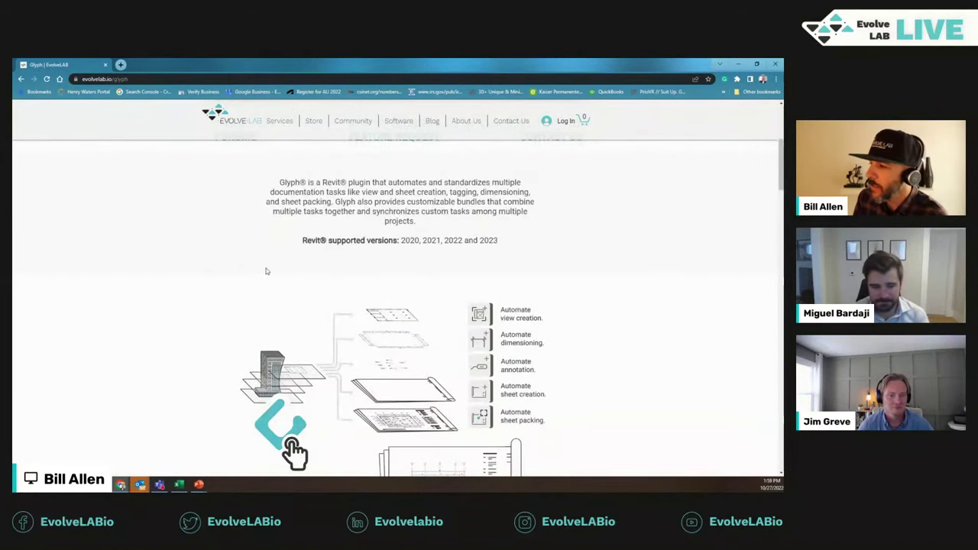
pyautogui.scroll(-10, 217, 316)
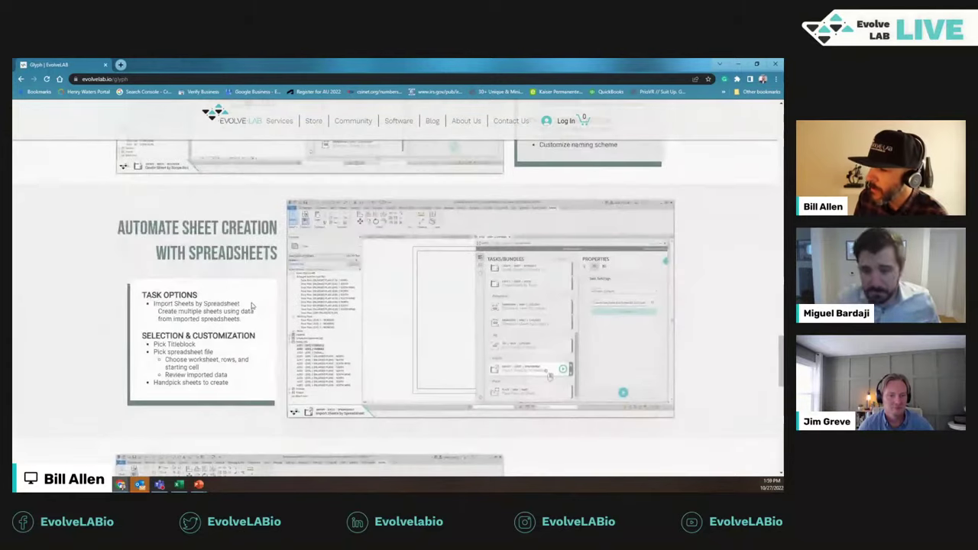
pyautogui.scroll(8, 252, 298)
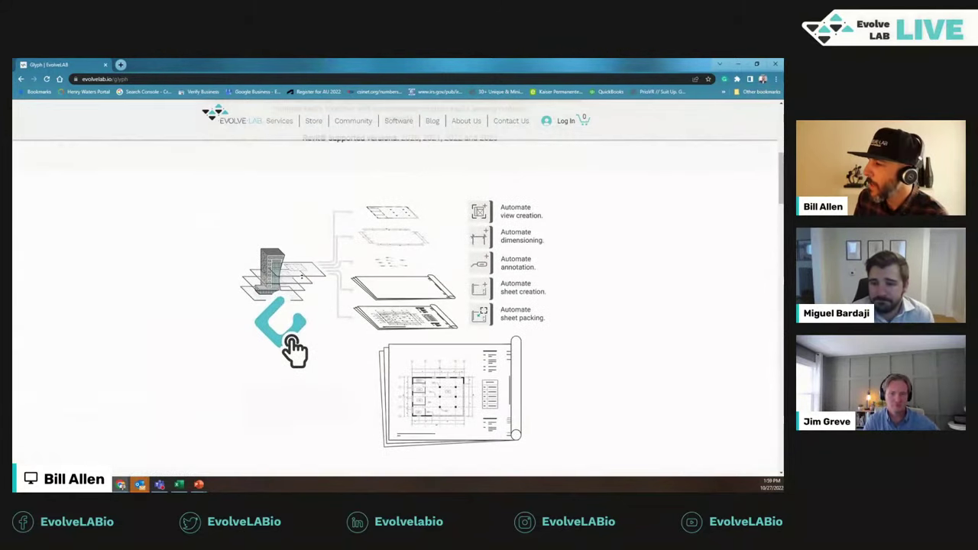
# Step: Open the Glyph forum from the FORUMS link in a new tab
pyautogui.scroll(5, 253, 297)
pyautogui.scroll(-10, 300, 373)
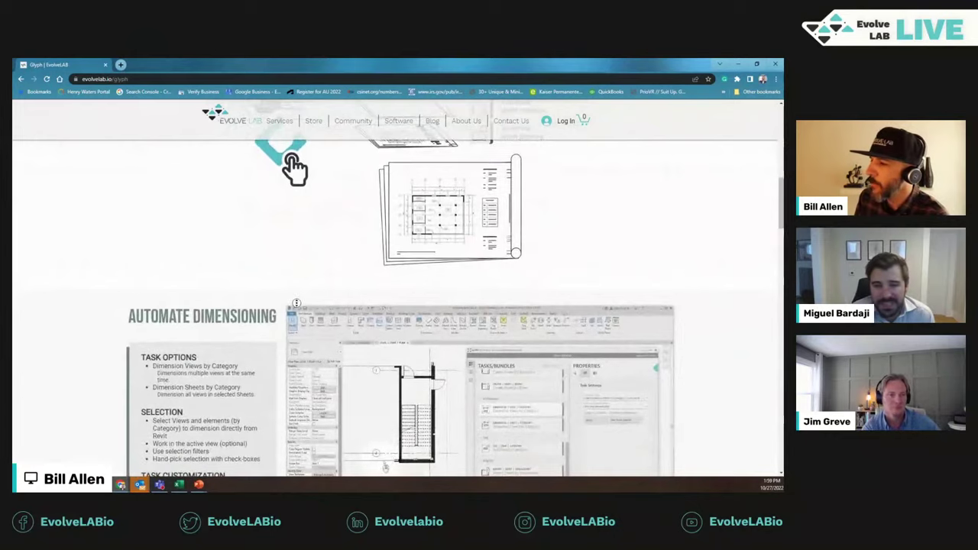
pyautogui.scroll(8, 295, 170)
pyautogui.scroll(-3, 237, 229)
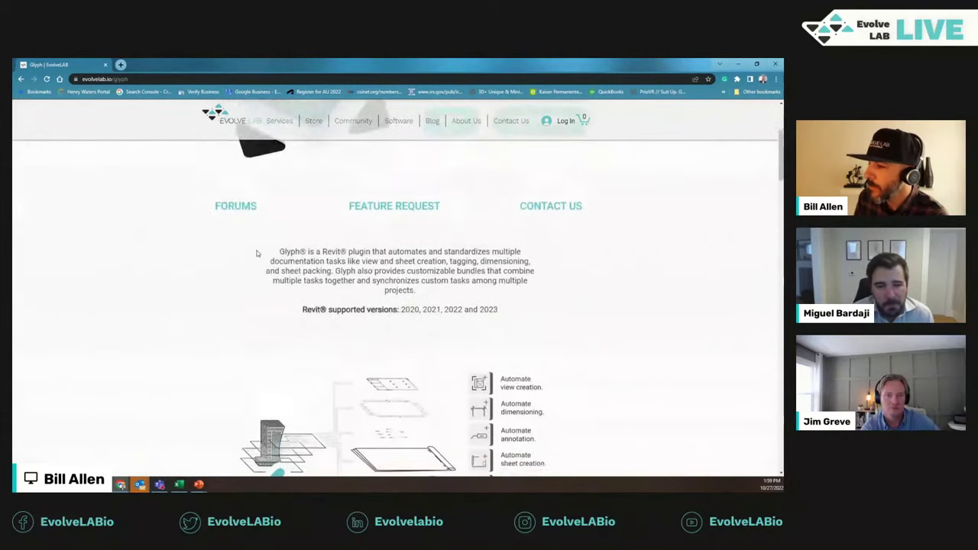
pyautogui.click(238, 217)
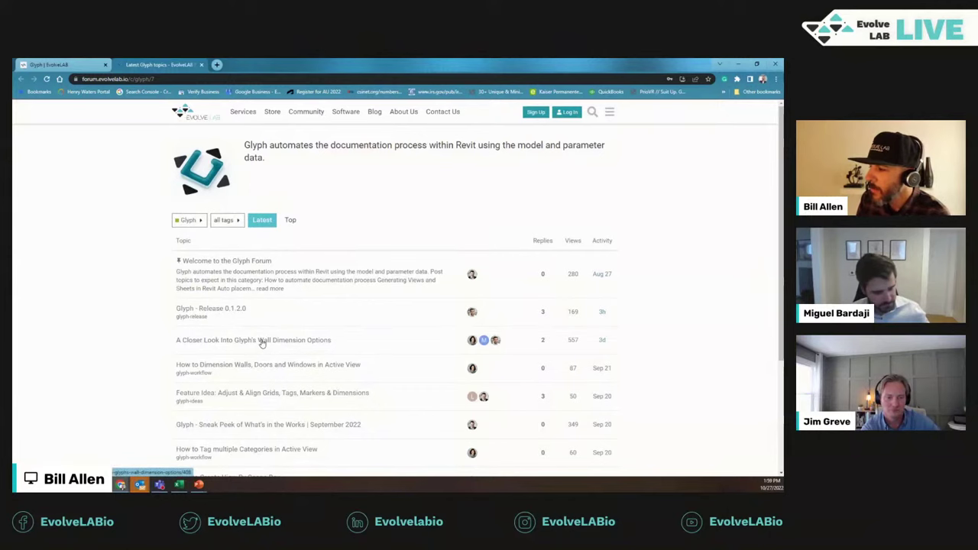
# Step: Open the 'How to Dimension Walls, Doors and Windows in Active View' post and read its workflow steps
pyautogui.click(254, 366)
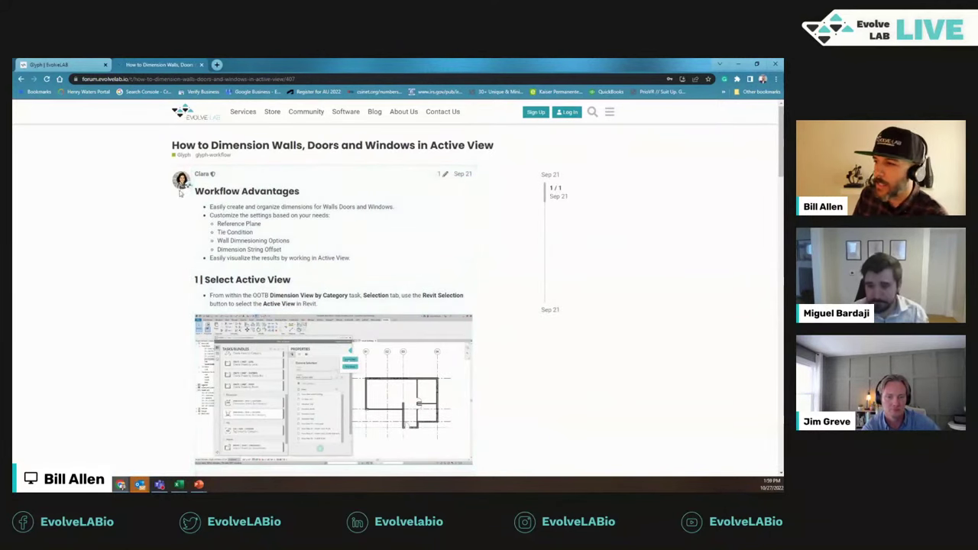
pyautogui.scroll(-3, 275, 236)
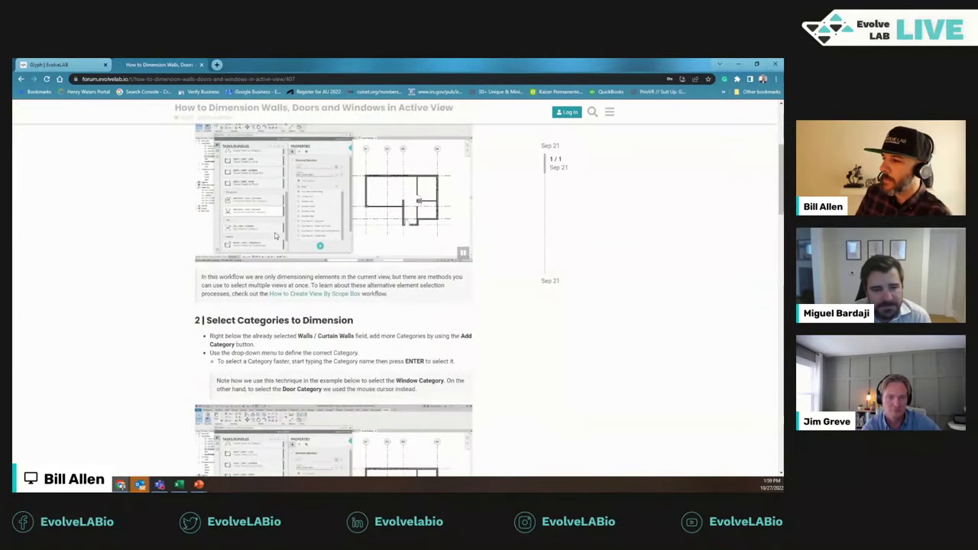
pyautogui.scroll(-2, 276, 236)
pyautogui.scroll(-5, 418, 298)
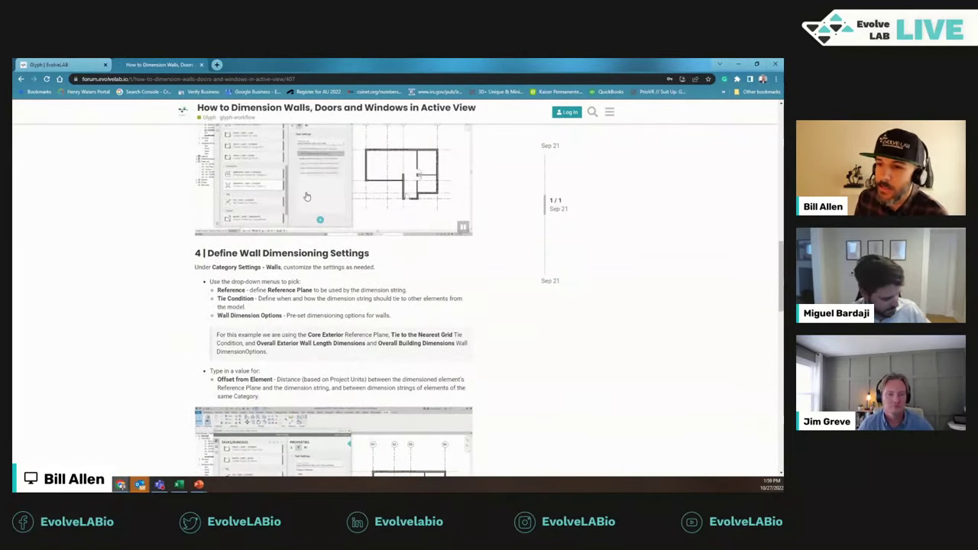
pyautogui.scroll(-4, 381, 293)
pyautogui.scroll(15, 306, 303)
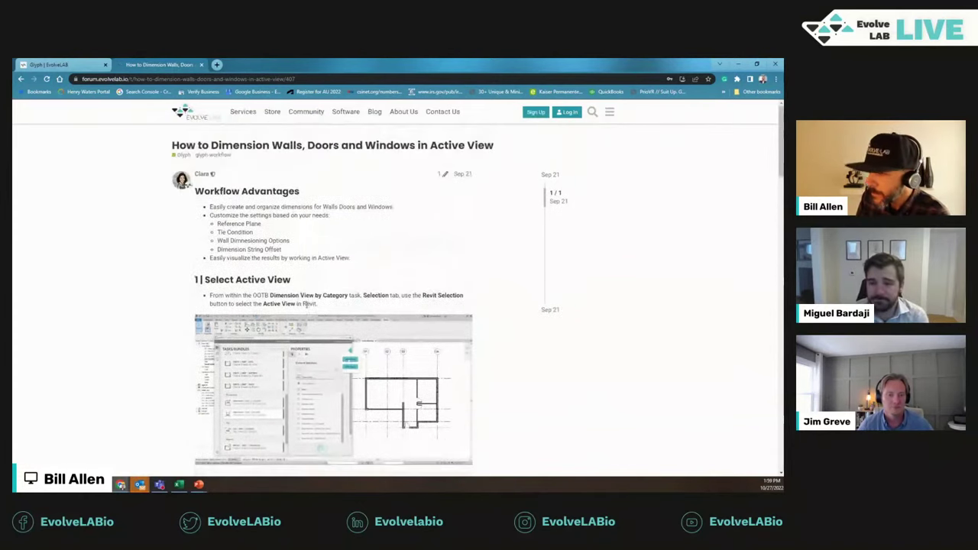